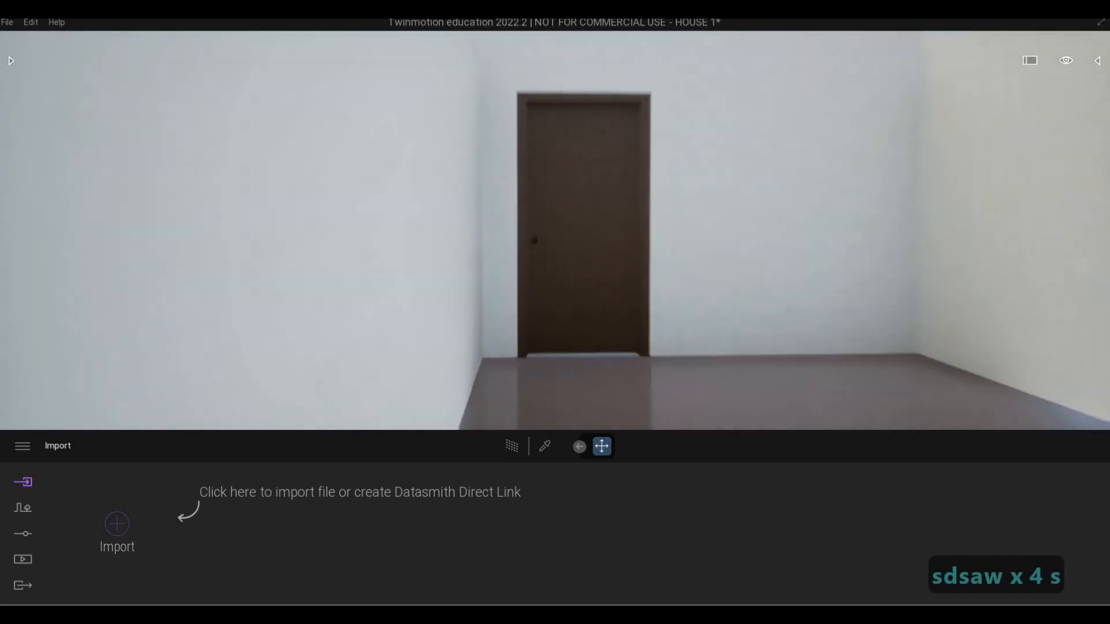
Examine the house from the interior door out to the street, framing the full front facade
{"action": "key", "text": "s"}
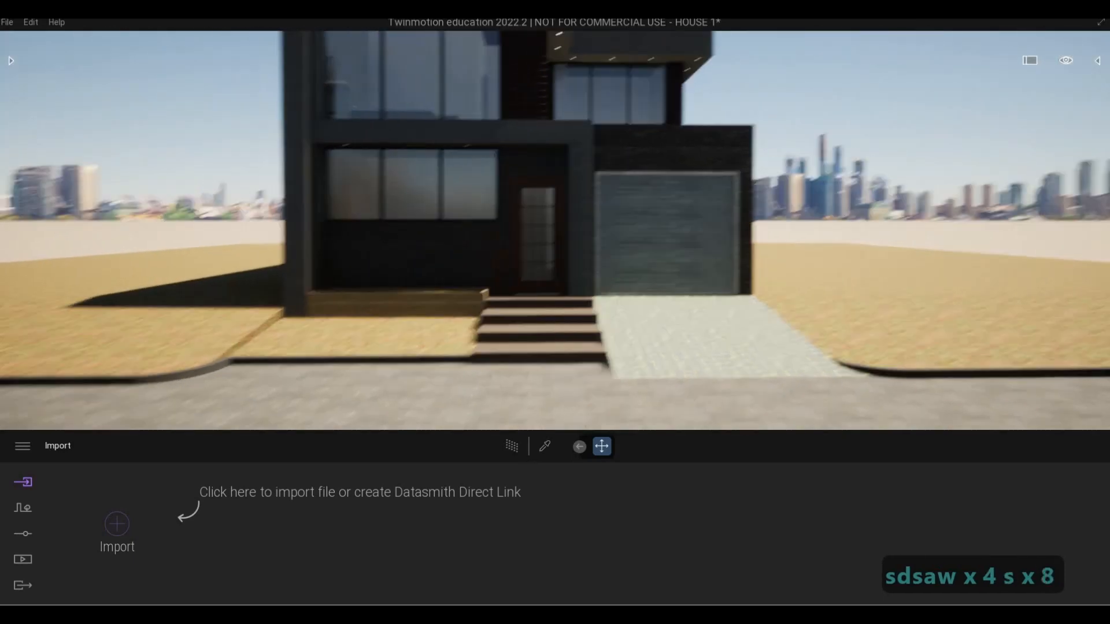
{"action": "key", "text": "a"}
{"action": "key", "text": "w"}
{"action": "key", "text": "a"}
{"action": "key", "text": "s"}
{"action": "key", "text": "s"}
{"action": "key", "text": "d"}
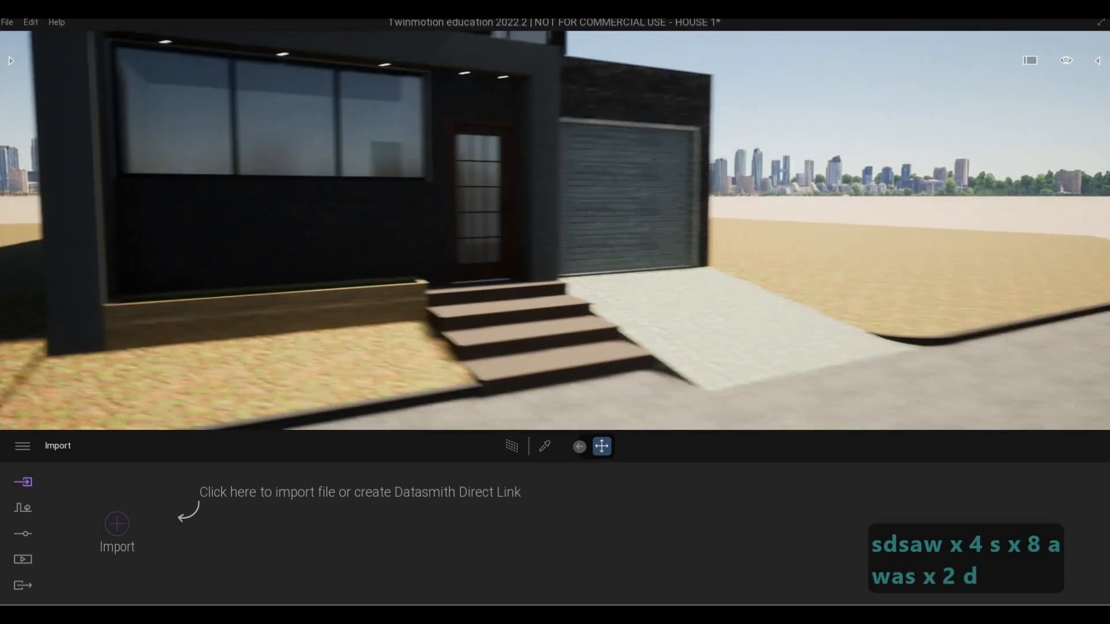
{"action": "key", "text": "s"}
{"action": "key", "text": "q"}
{"action": "key", "text": "d"}
{"action": "key", "text": "d"}
{"action": "key", "text": "s"}
{"action": "key", "text": "s"}
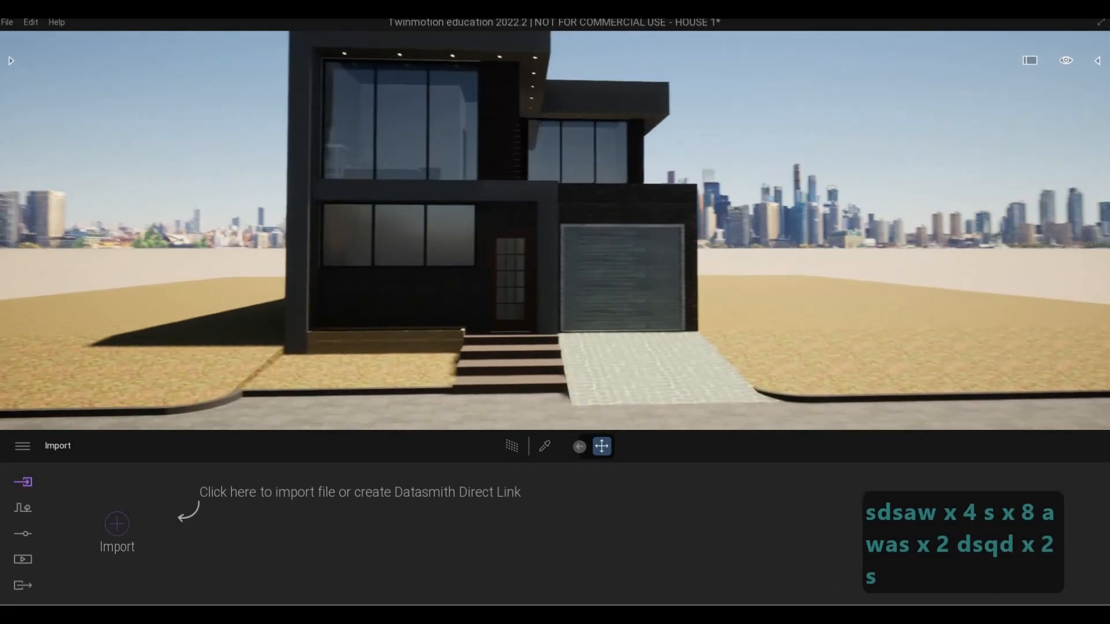
{"action": "key", "text": "d"}
{"action": "key", "text": "a"}
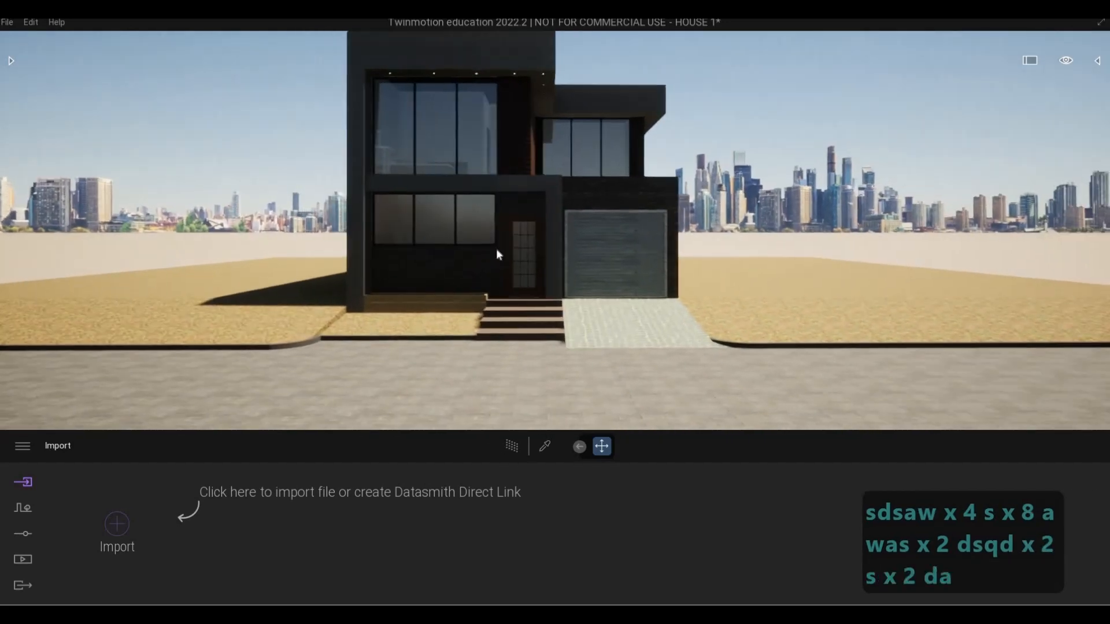
{"action": "key", "text": "s"}
{"action": "key", "text": "a"}
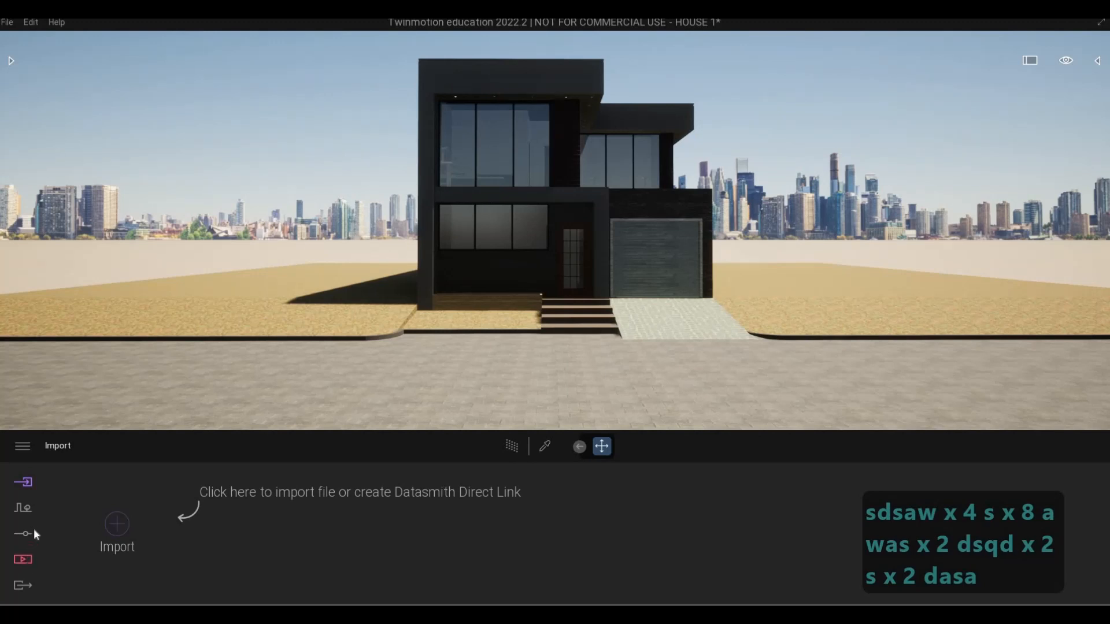
Turn on the Skydome in the scene's lighting settings
{"action": "left_click", "coordinate": [26, 534]}
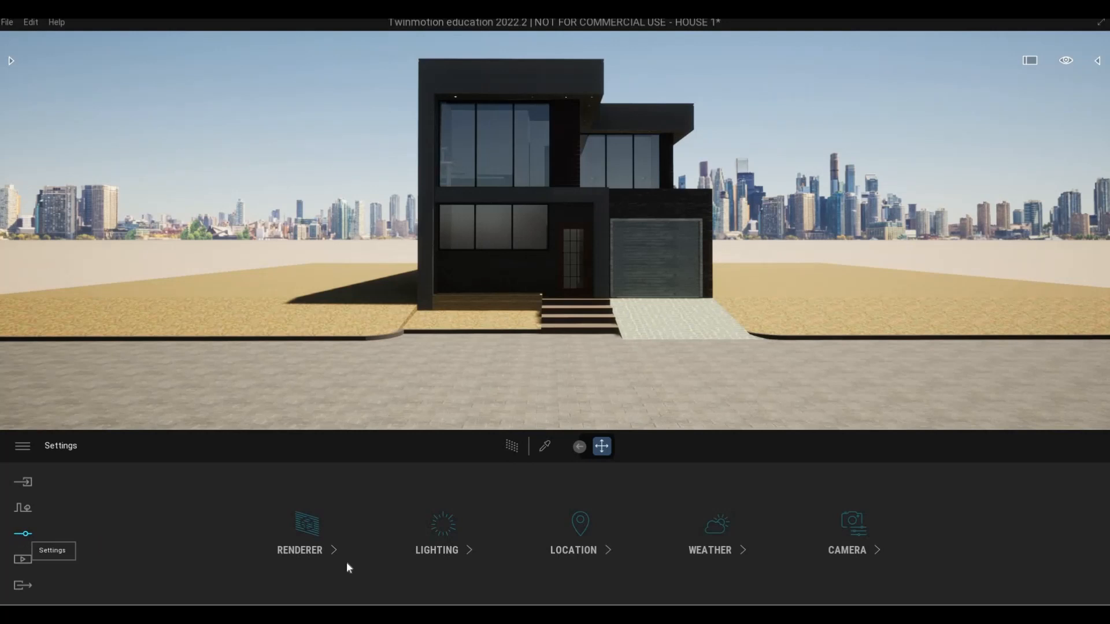
{"action": "left_click", "coordinate": [323, 546]}
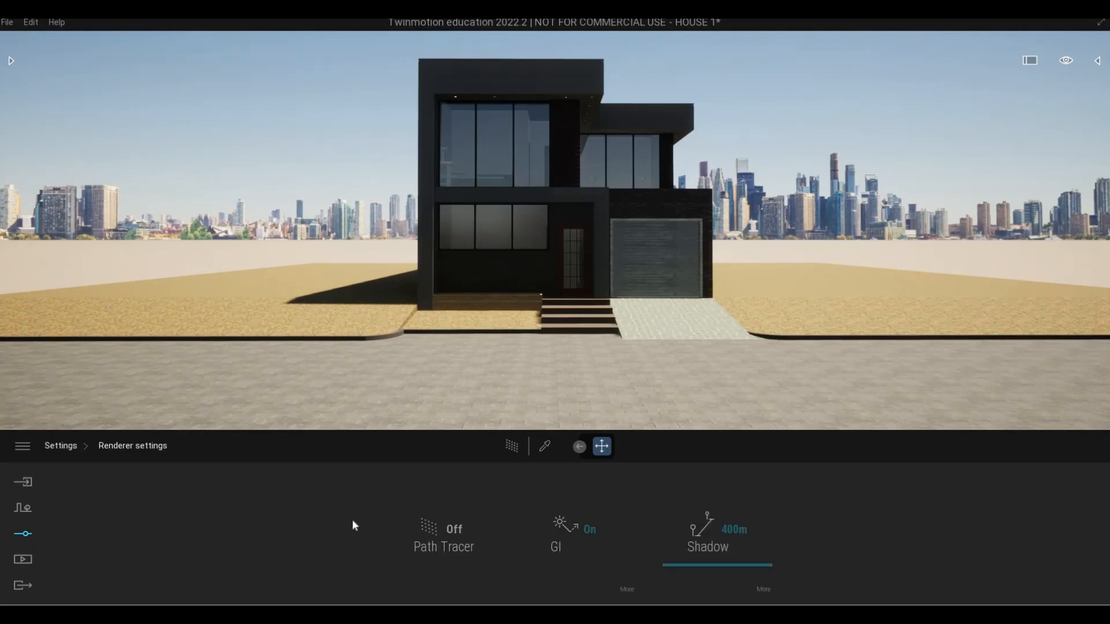
{"action": "left_click", "coordinate": [439, 550]}
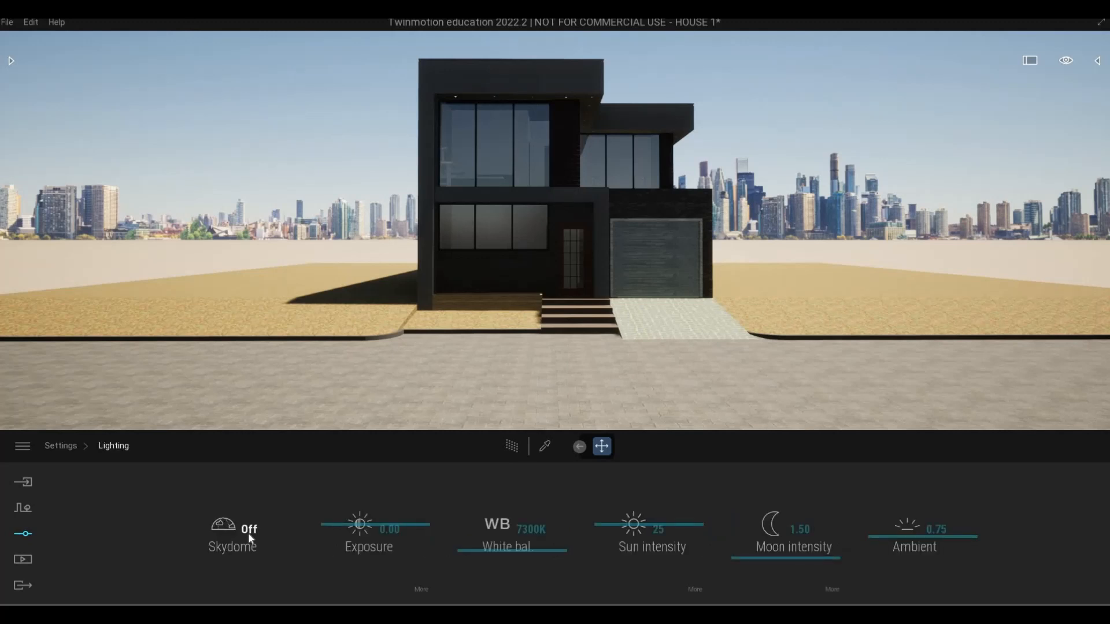
{"action": "left_click", "coordinate": [232, 546]}
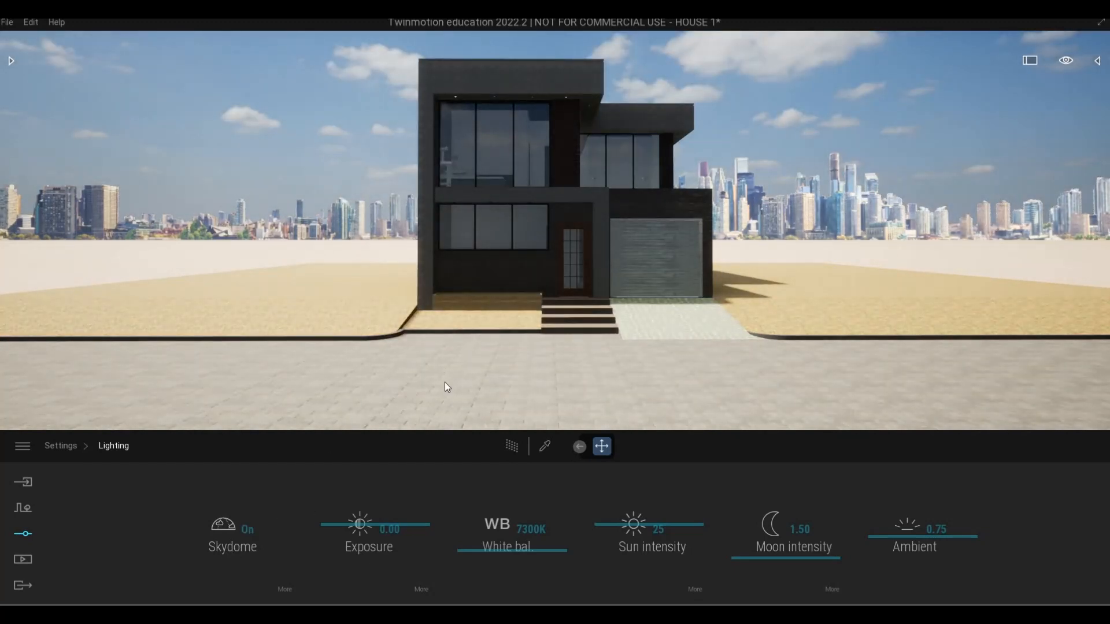
Replace the skydome's sky with the low-sun cloudy preset LowSun Cloudy 06
{"action": "key", "text": "w"}
{"action": "key", "text": "d"}
{"action": "key", "text": "w"}
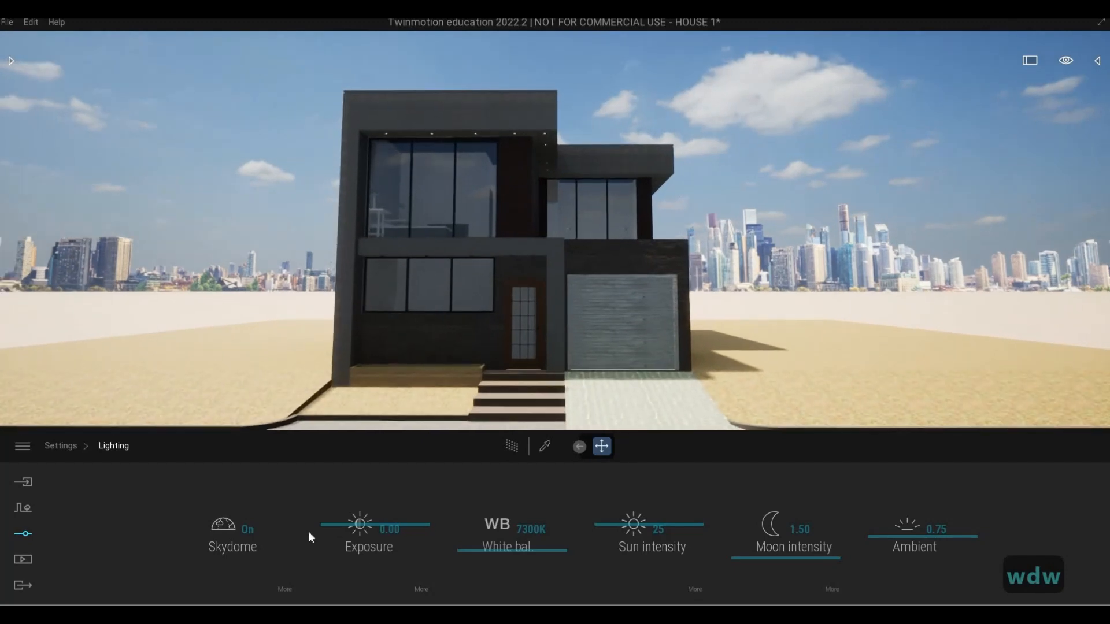
{"action": "key", "text": "s"}
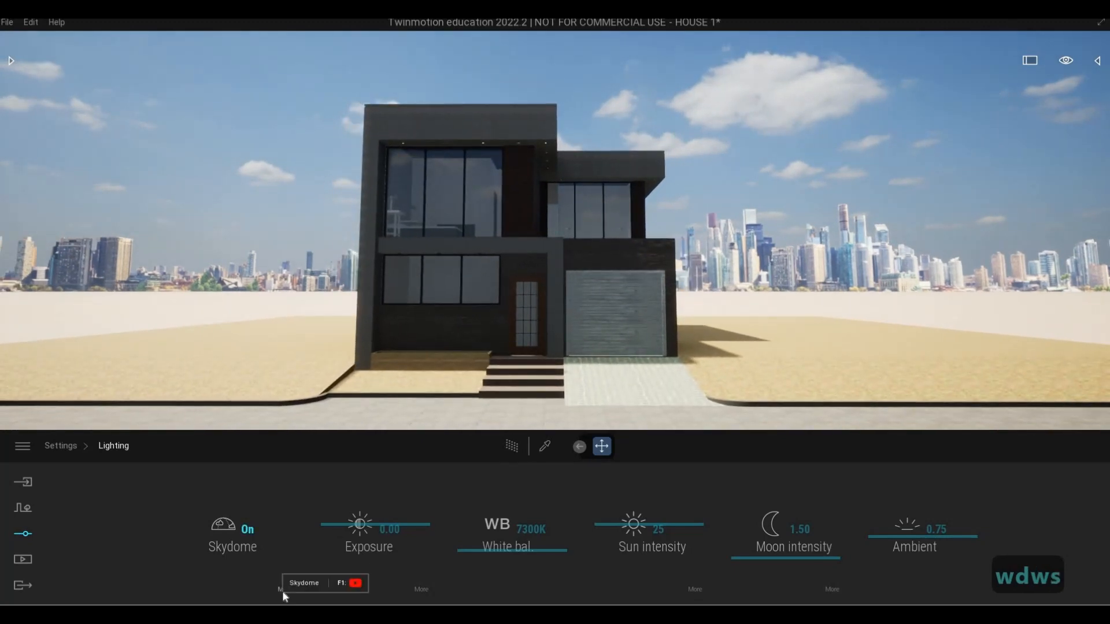
{"action": "left_click", "coordinate": [284, 590]}
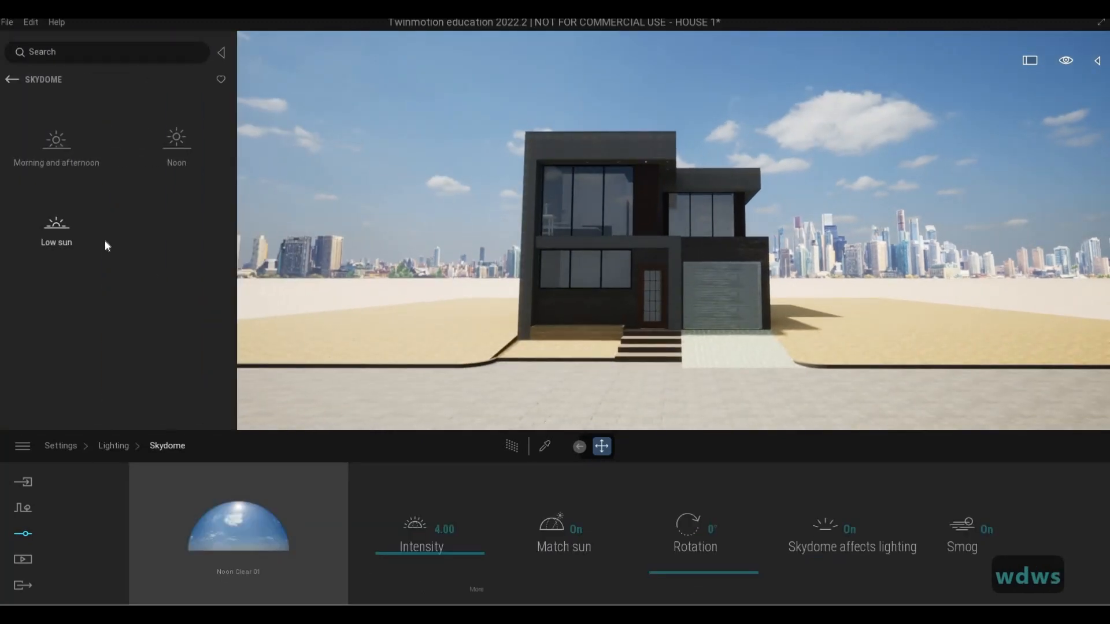
{"action": "left_click", "coordinate": [48, 252]}
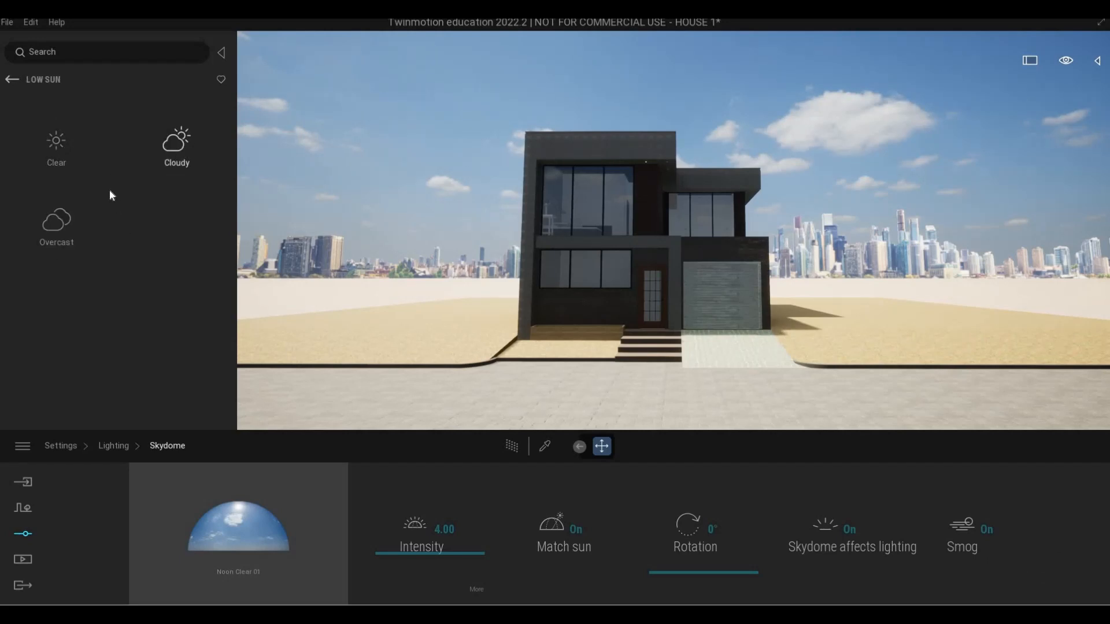
{"action": "left_click", "coordinate": [149, 166]}
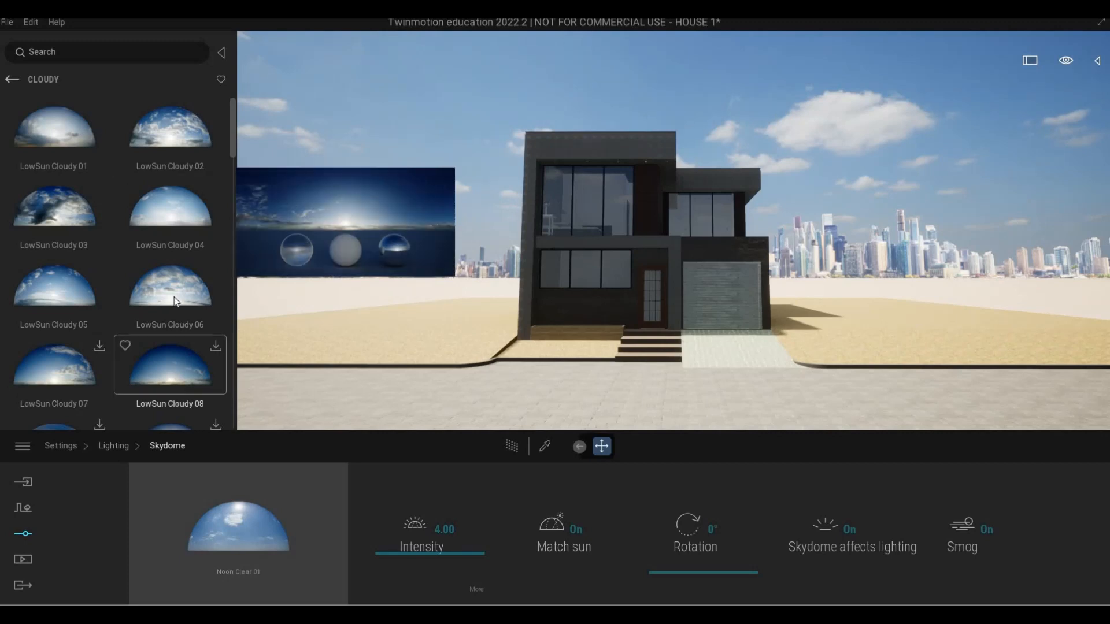
{"action": "left_click_drag", "start_coordinate": [185, 296], "coordinate": [243, 525]}
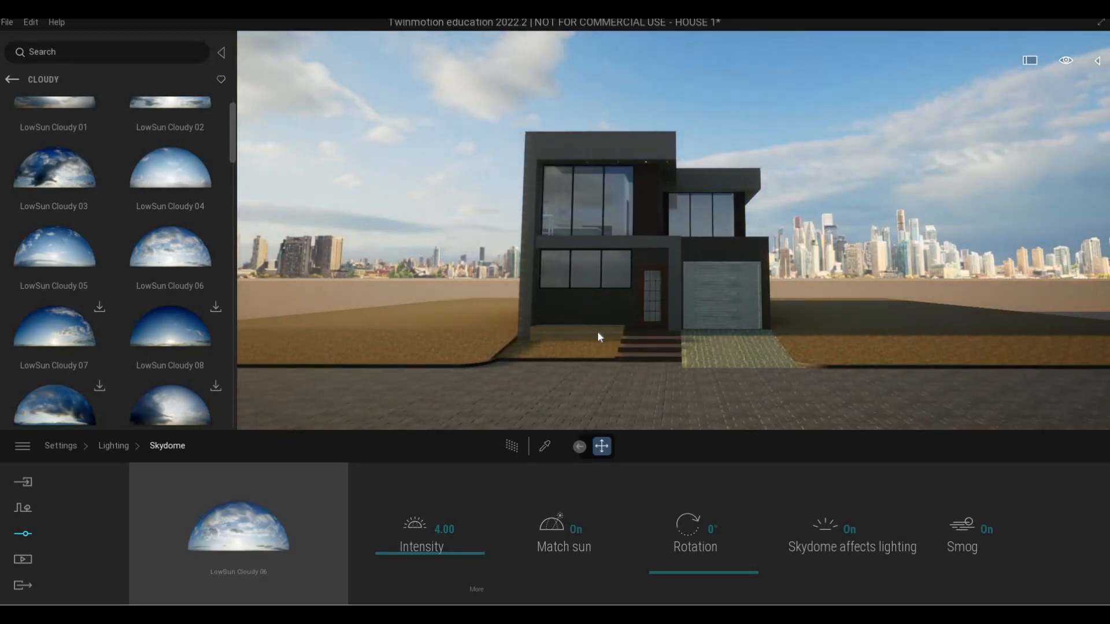
Set the skydome's rotation to 277° with the front facade in view
{"action": "key", "text": "w"}
{"action": "key", "text": "a"}
{"action": "key", "text": "s"}
{"action": "key", "text": "e"}
{"action": "key", "text": "d"}
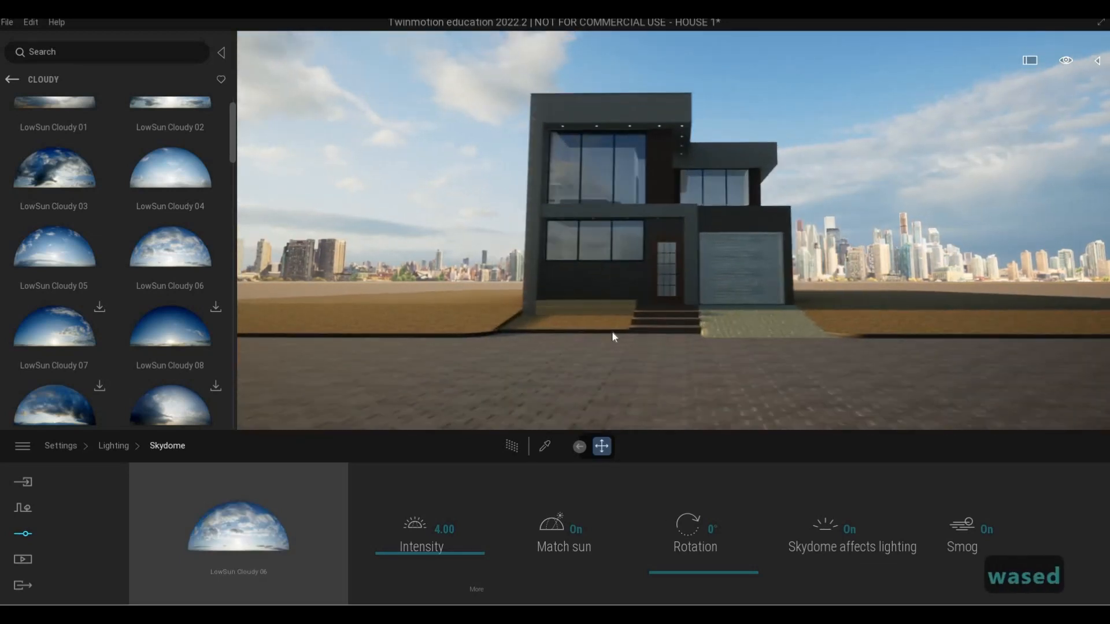
{"action": "key", "text": "w"}
{"action": "left_click_drag", "start_coordinate": [688, 552], "coordinate": [696, 525]}
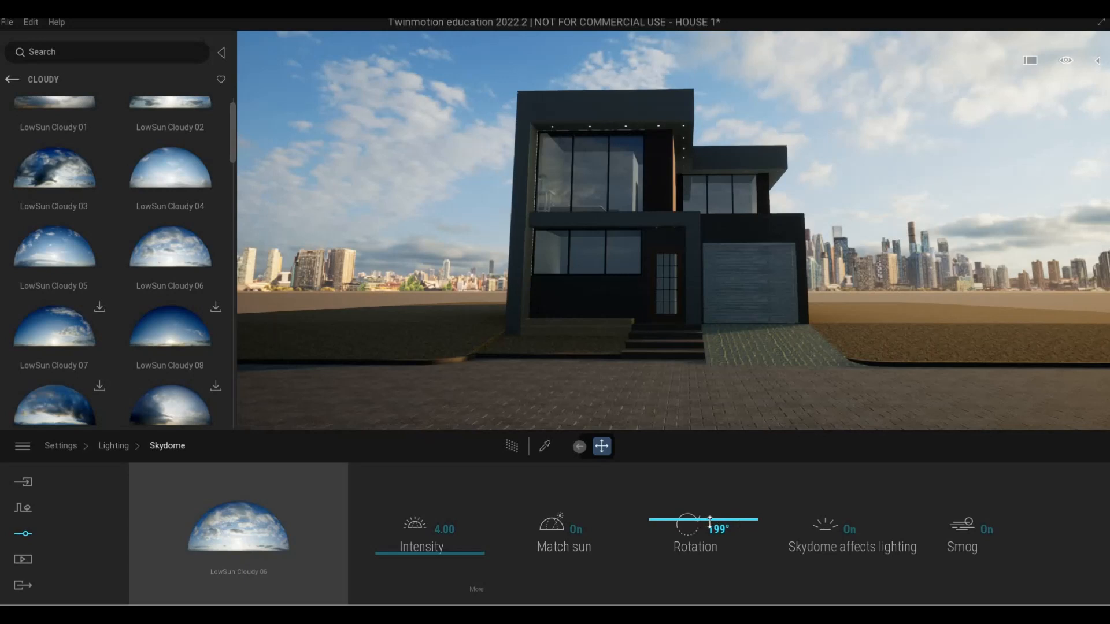
{"action": "left_click_drag", "start_coordinate": [709, 522], "coordinate": [710, 499]}
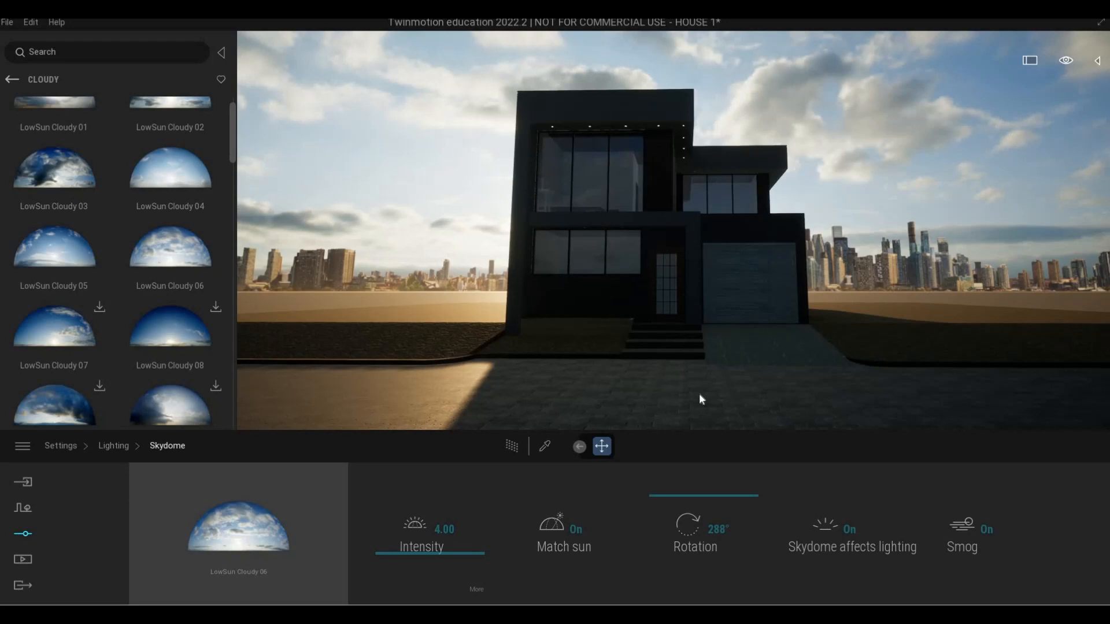
{"action": "left_click_drag", "start_coordinate": [677, 495], "coordinate": [676, 501]}
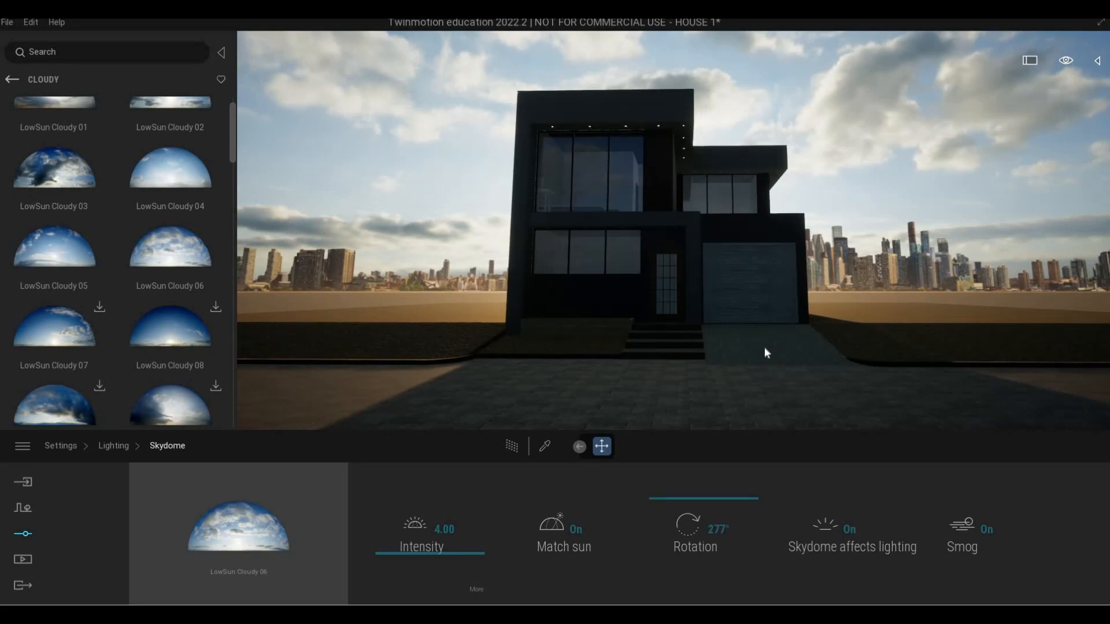
Examine the light and shadows on the house's front facade and driveway from several viewpoints
{"action": "key", "text": "a"}
{"action": "key", "text": "a"}
{"action": "key", "text": "a"}
{"action": "key", "text": "a"}
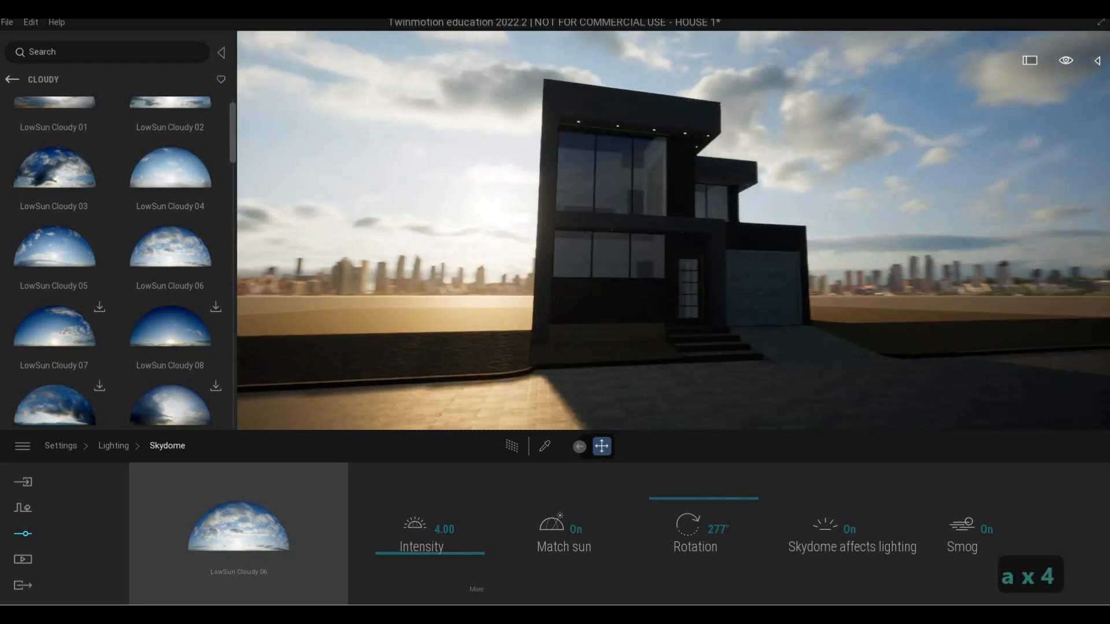
{"action": "key", "text": "d"}
{"action": "key", "text": "w"}
{"action": "key", "text": "d"}
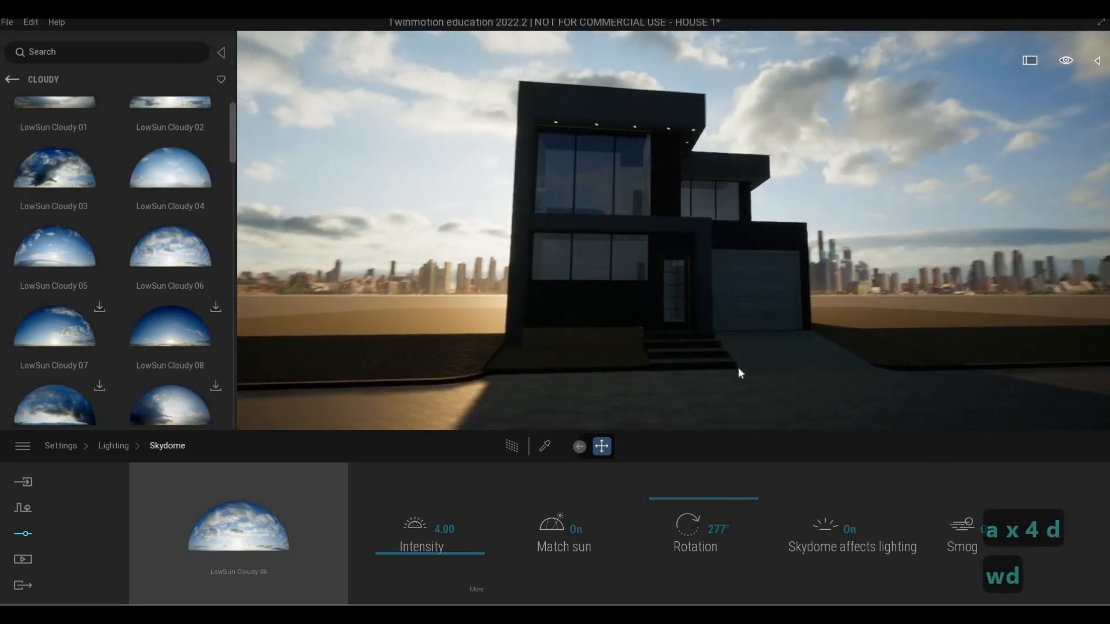
{"action": "key", "text": "e"}
{"action": "key", "text": "q"}
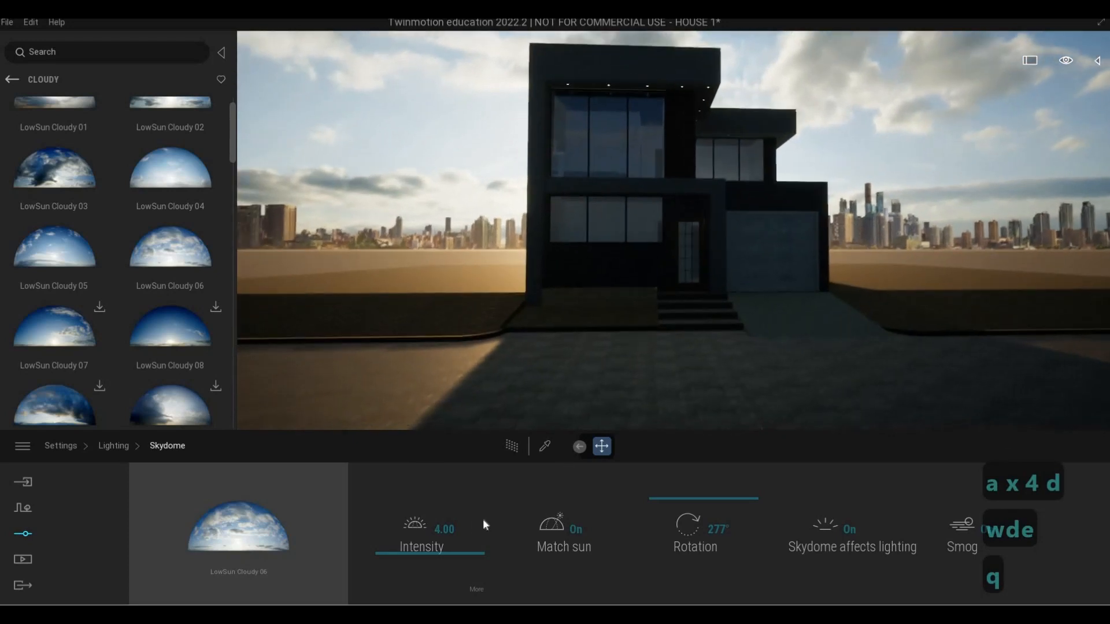
{"action": "key", "text": "d"}
Reframe the front facade and turn on Parallelism in the camera settings
{"action": "left_click", "coordinate": [115, 446]}
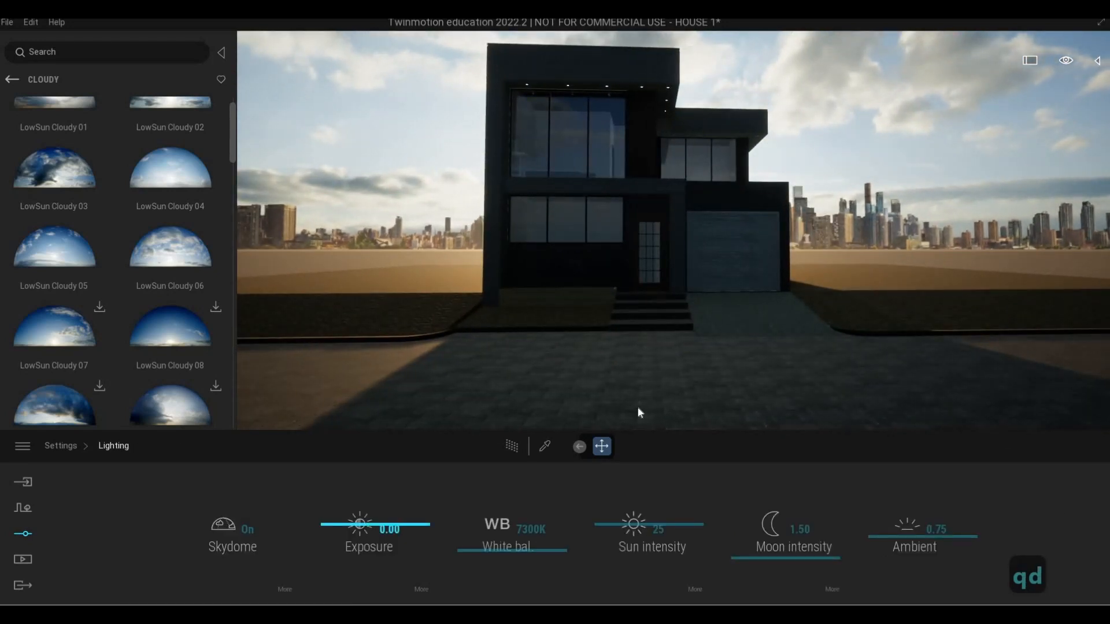
{"action": "right_click_drag", "start_coordinate": [636, 407], "coordinate": [681, 395]}
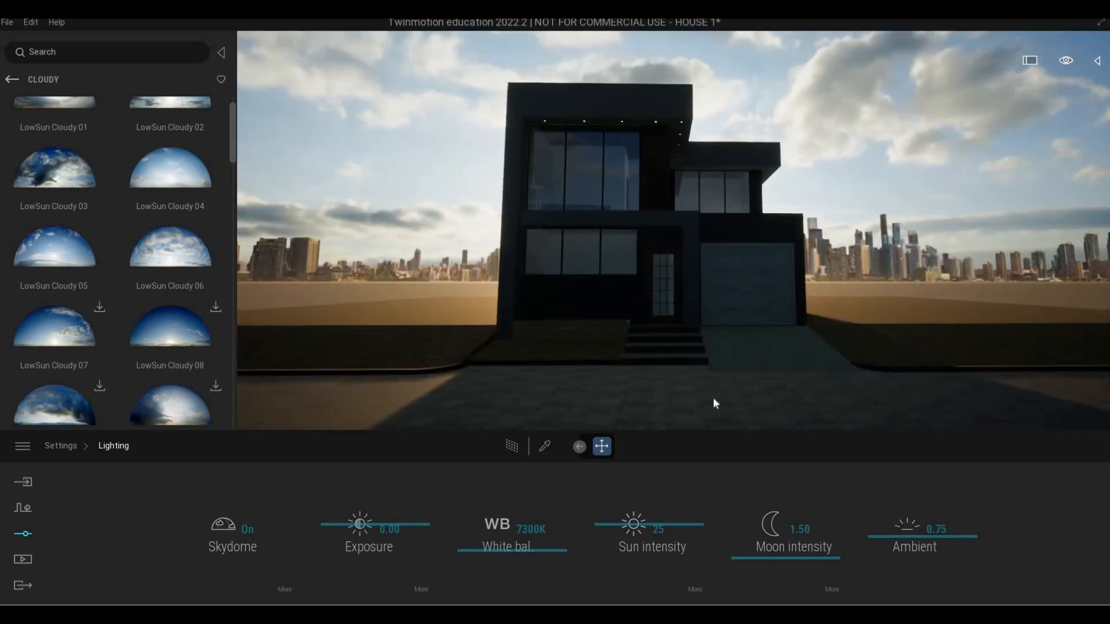
{"action": "left_click", "coordinate": [74, 446]}
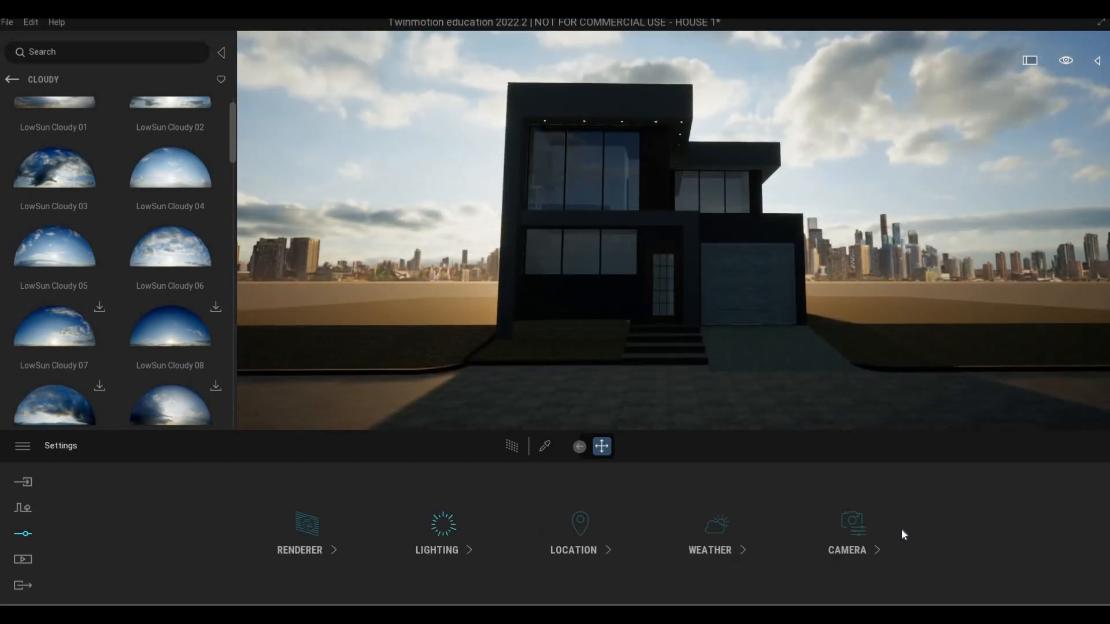
{"action": "left_click", "coordinate": [858, 534]}
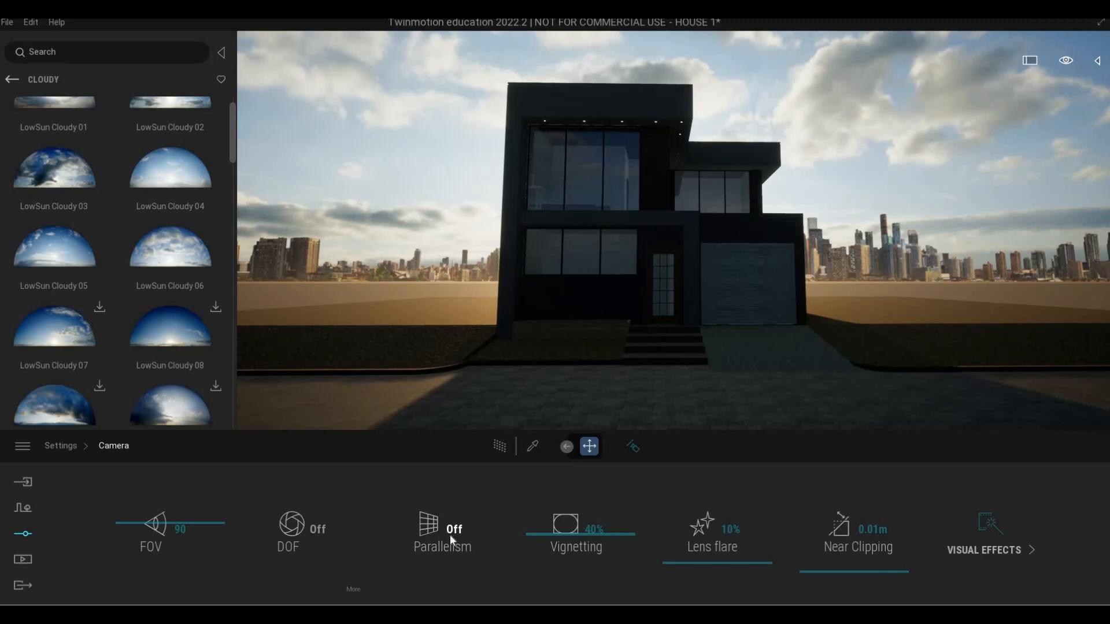
{"action": "left_click", "coordinate": [450, 538]}
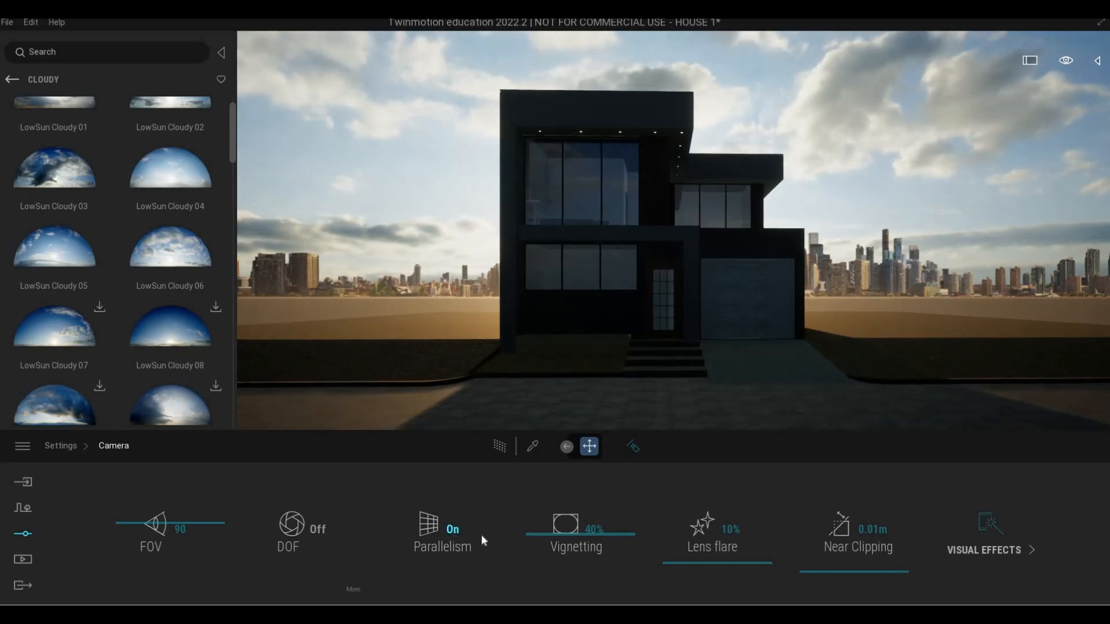
Apply the Blue Tint color gradient to the camera's visual effects
{"action": "left_click", "coordinate": [978, 546]}
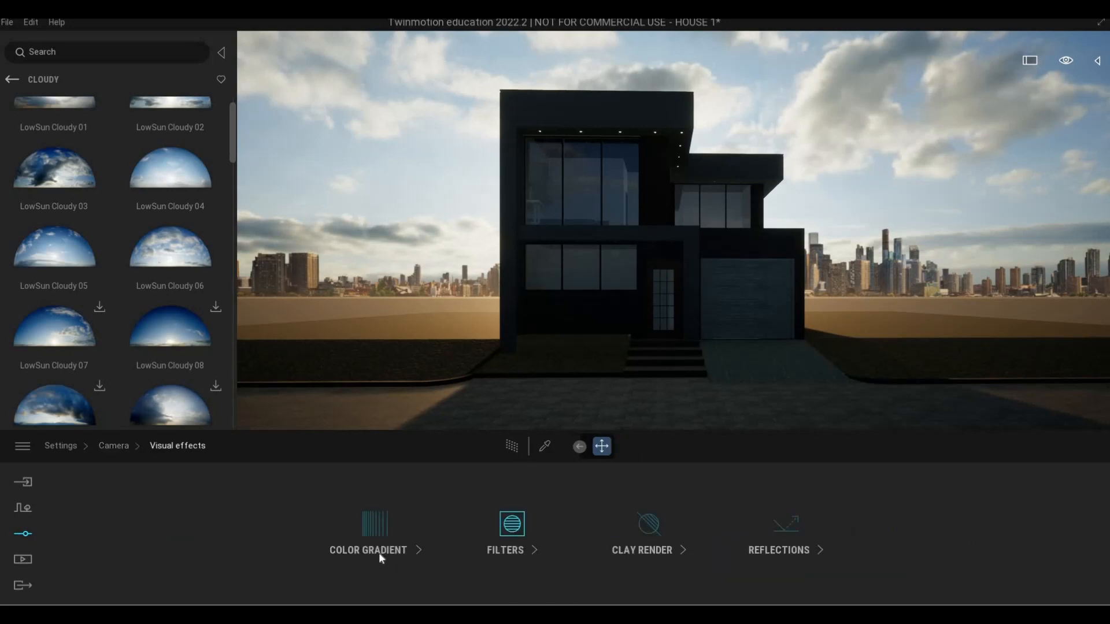
{"action": "left_click", "coordinate": [419, 546]}
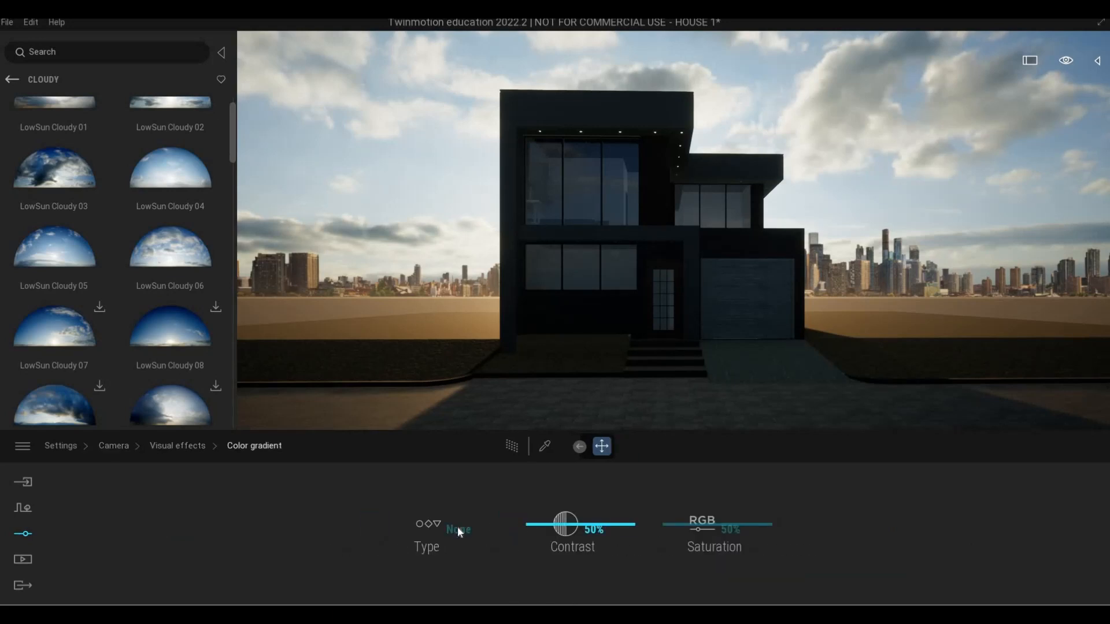
{"action": "left_click", "coordinate": [443, 517]}
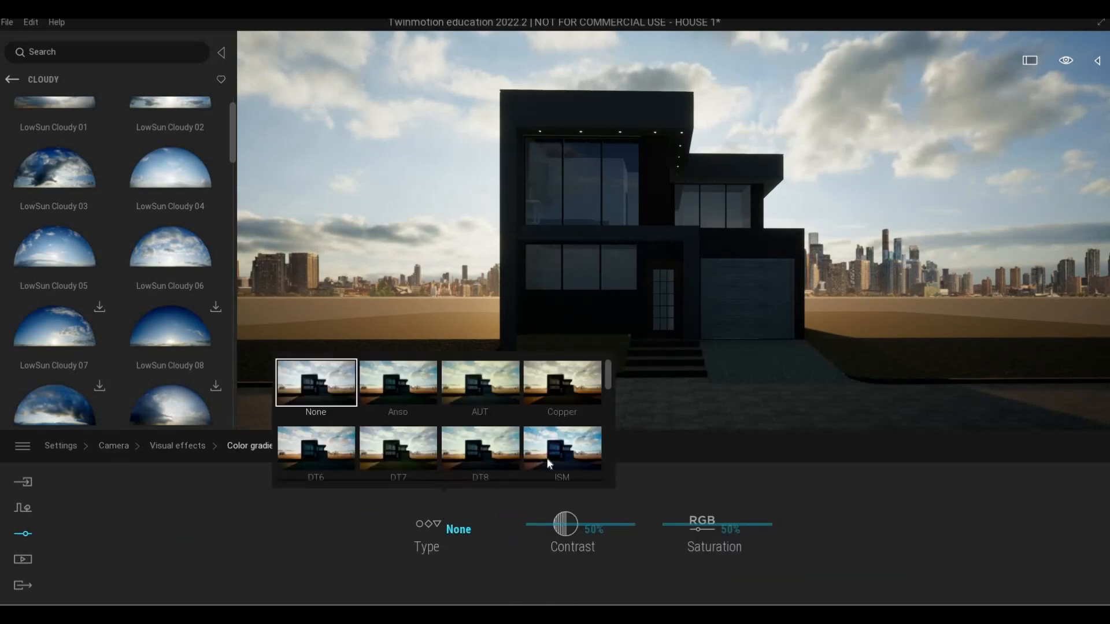
{"action": "scroll", "coordinate": [573, 456], "scroll_direction": "down", "scroll_amount": 3}
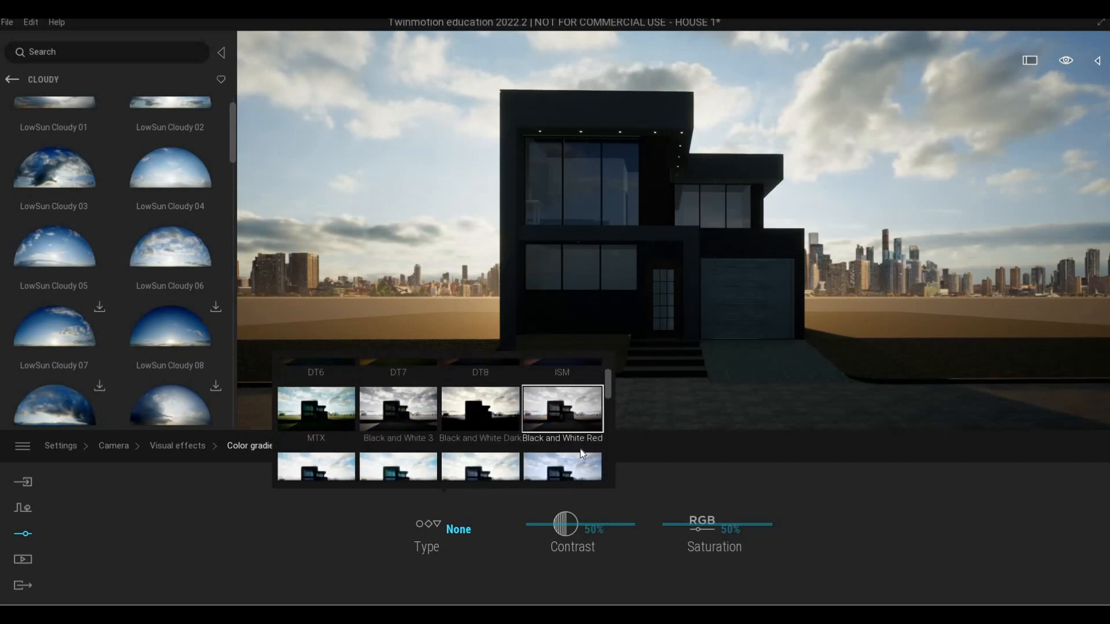
{"action": "scroll", "coordinate": [582, 454], "scroll_direction": "down", "scroll_amount": 2}
{"action": "left_click", "coordinate": [582, 412]}
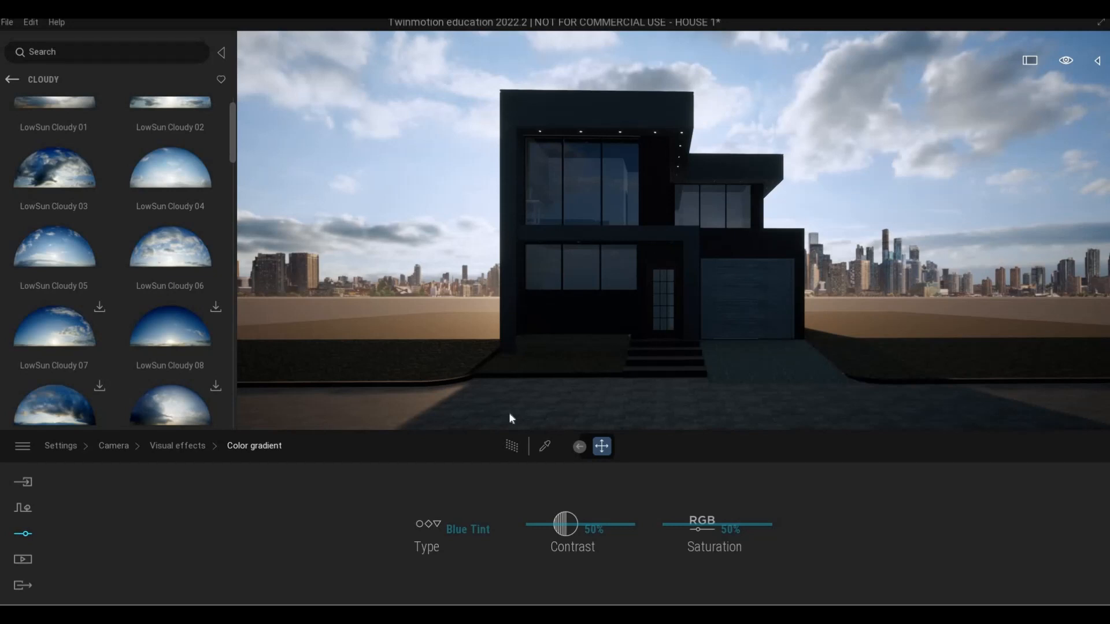
Set the scene lighting's exposure to 1.55
{"action": "left_click", "coordinate": [111, 445]}
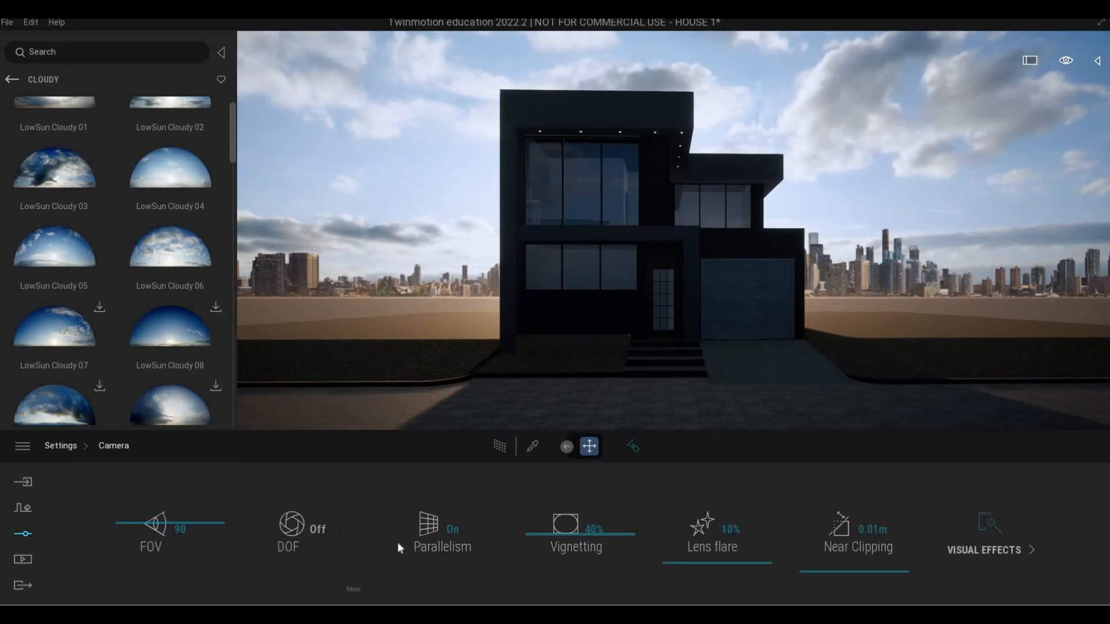
{"action": "left_click", "coordinate": [422, 539]}
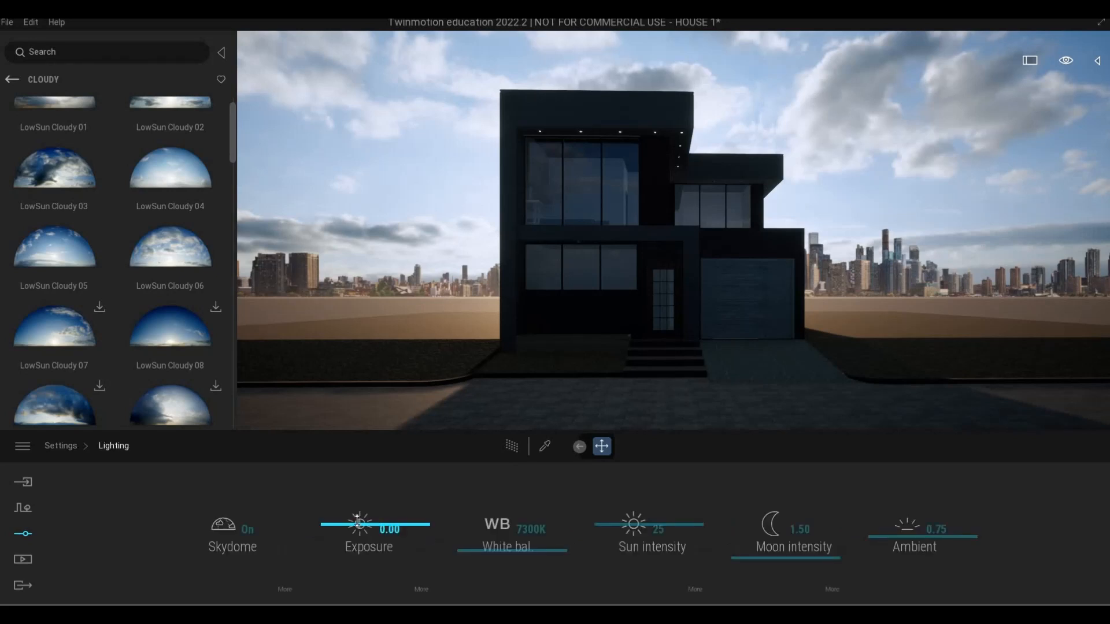
{"action": "mouse_move", "coordinate": [359, 523]}
{"action": "left_mouse_down"}
{"action": "mouse_move", "coordinate": [393, 523]}
{"action": "mouse_move", "coordinate": [359, 523]}
{"action": "left_mouse_up"}
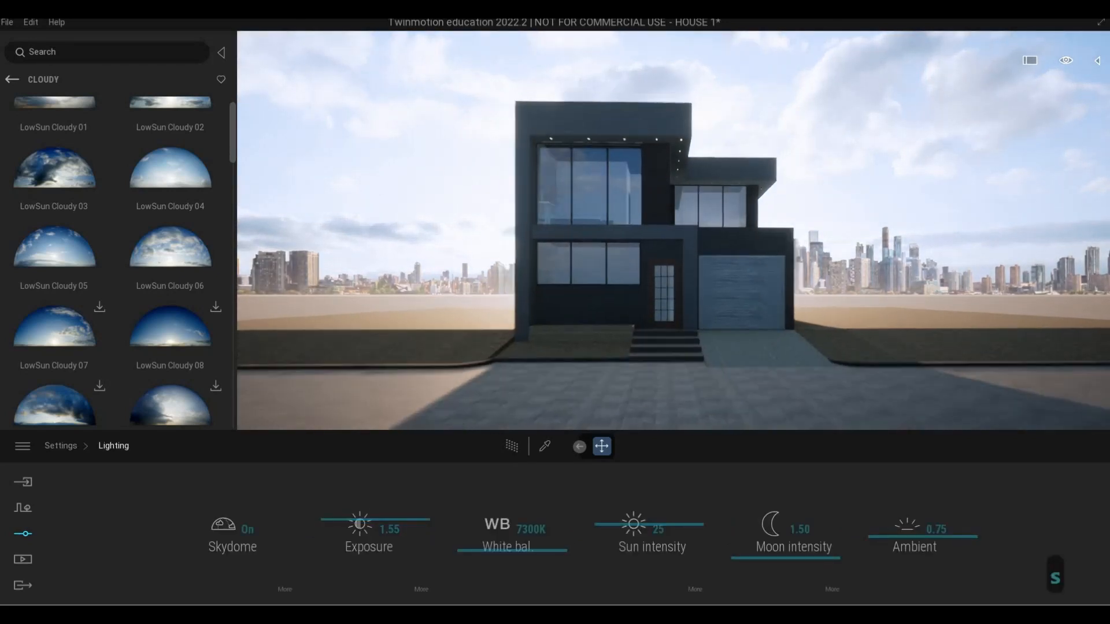
Set the scene lighting's exposure to 0.83 and return to the main settings categories
{"action": "key", "text": "e"}
{"action": "key", "text": "w"}
{"action": "key", "text": "q"}
{"action": "key", "text": "s"}
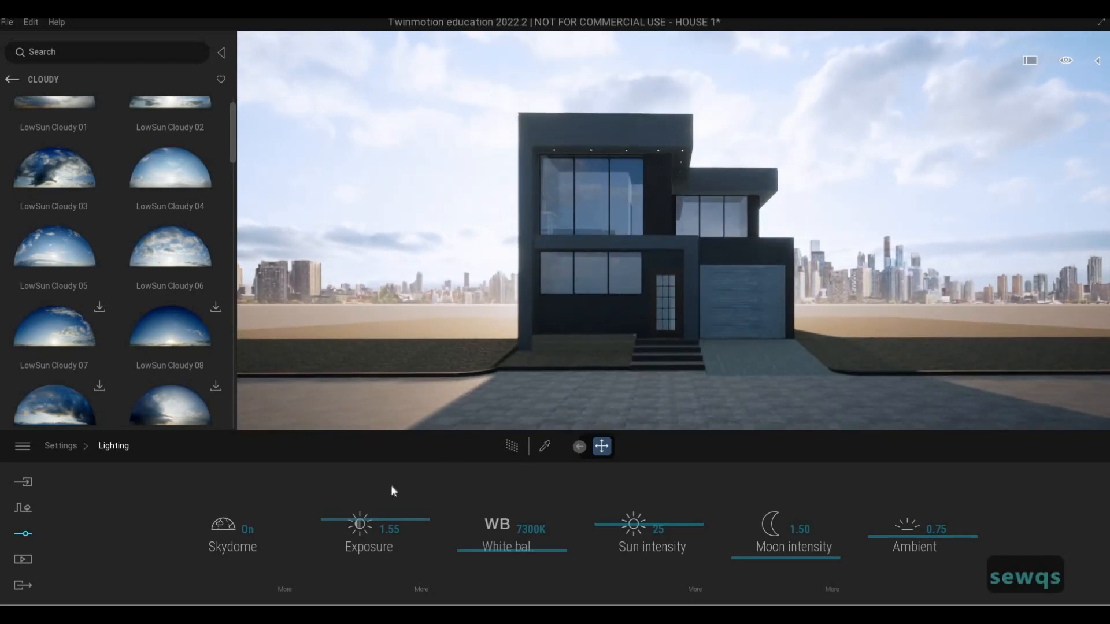
{"action": "left_click_drag", "start_coordinate": [361, 523], "coordinate": [358, 522]}
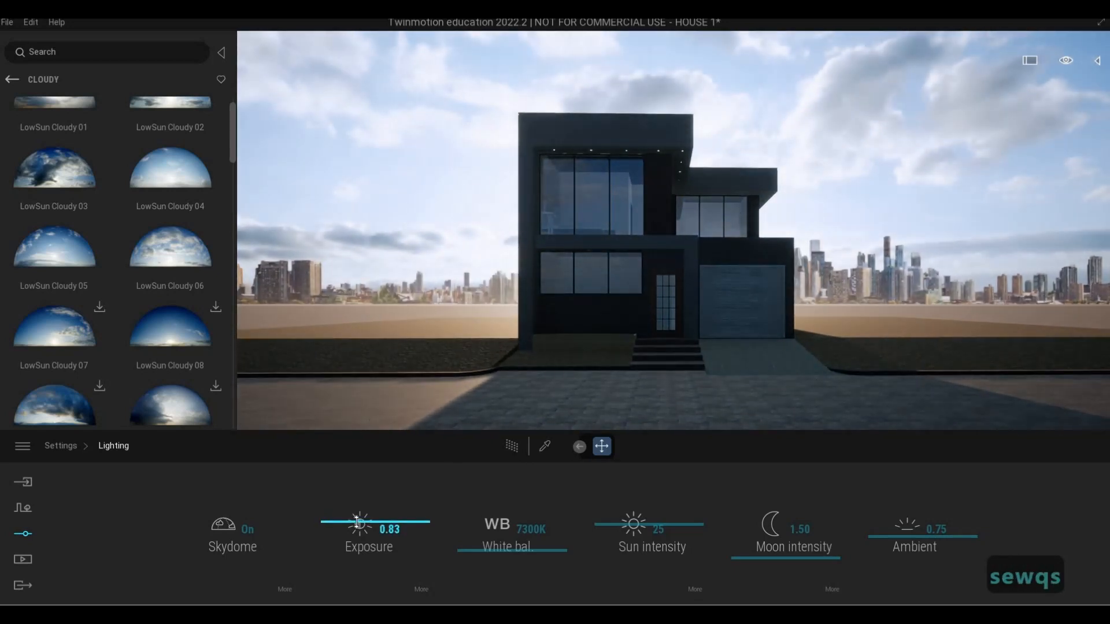
{"action": "left_click", "coordinate": [68, 449]}
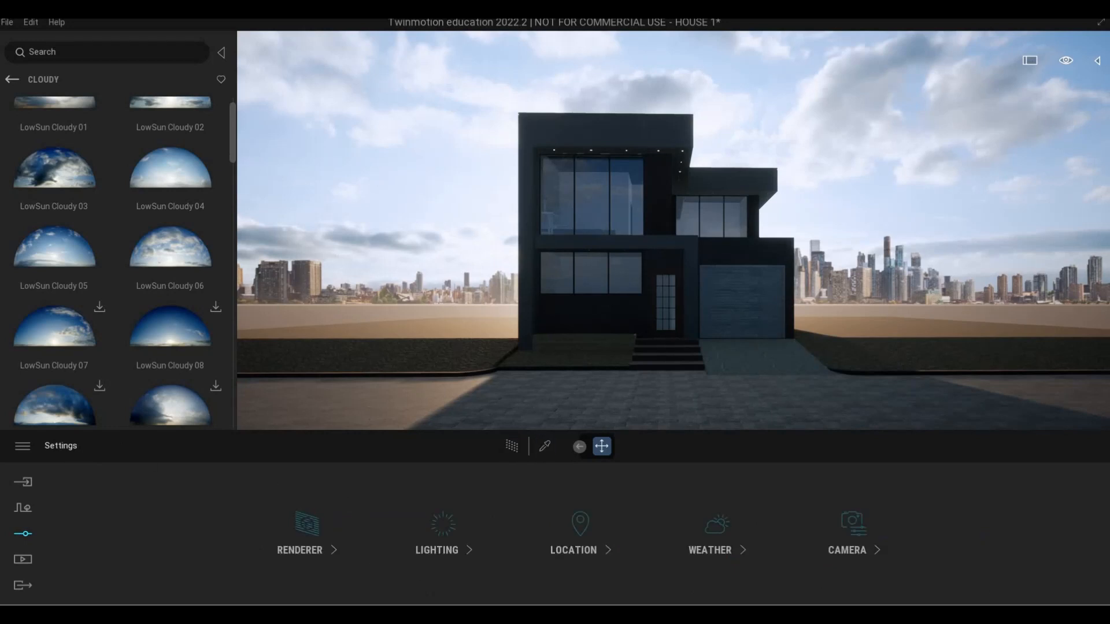
Examine the house's entrance, the paved street and the bare ground beside the white side wall
{"action": "key", "text": "a"}
{"action": "key", "text": "w"}
{"action": "key", "text": "q"}
{"action": "key", "text": "s"}
{"action": "key", "text": "a"}
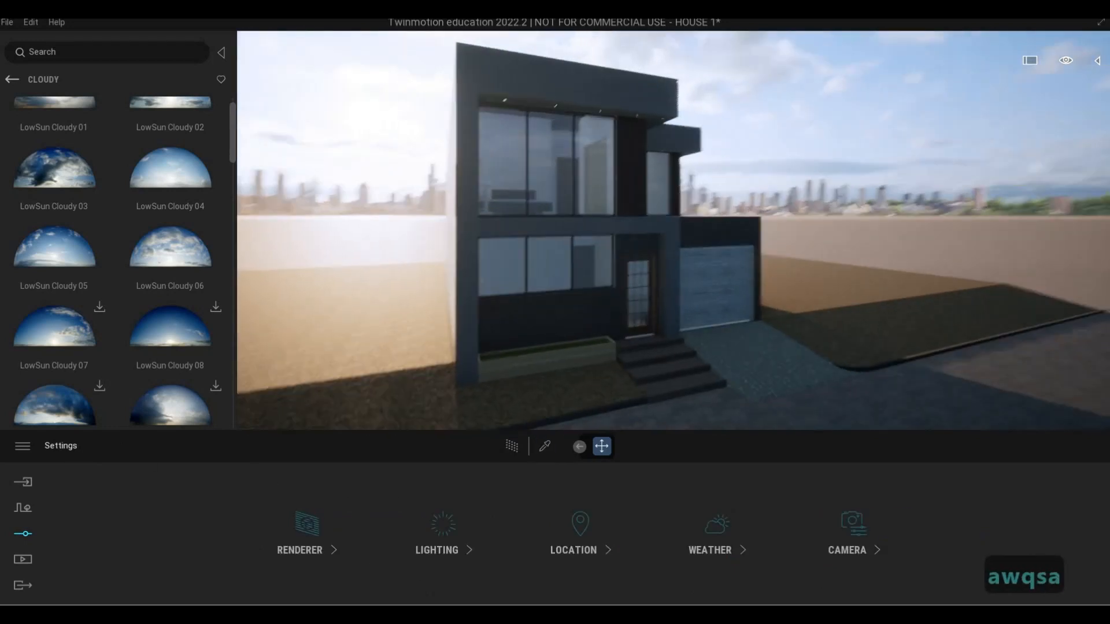
{"action": "key", "text": "w"}
{"action": "key", "text": "a"}
{"action": "key", "text": "a"}
{"action": "key", "text": "e"}
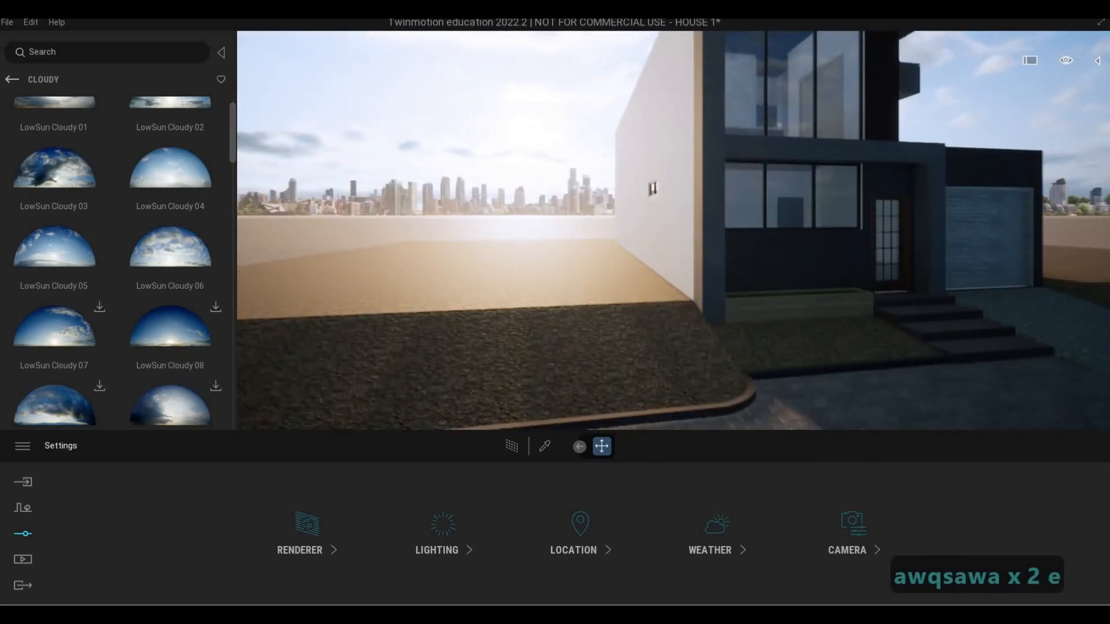
{"action": "key", "text": "d"}
{"action": "key", "text": "d"}
{"action": "key", "text": "w"}
{"action": "key", "text": "s"}
{"action": "key", "text": "d"}
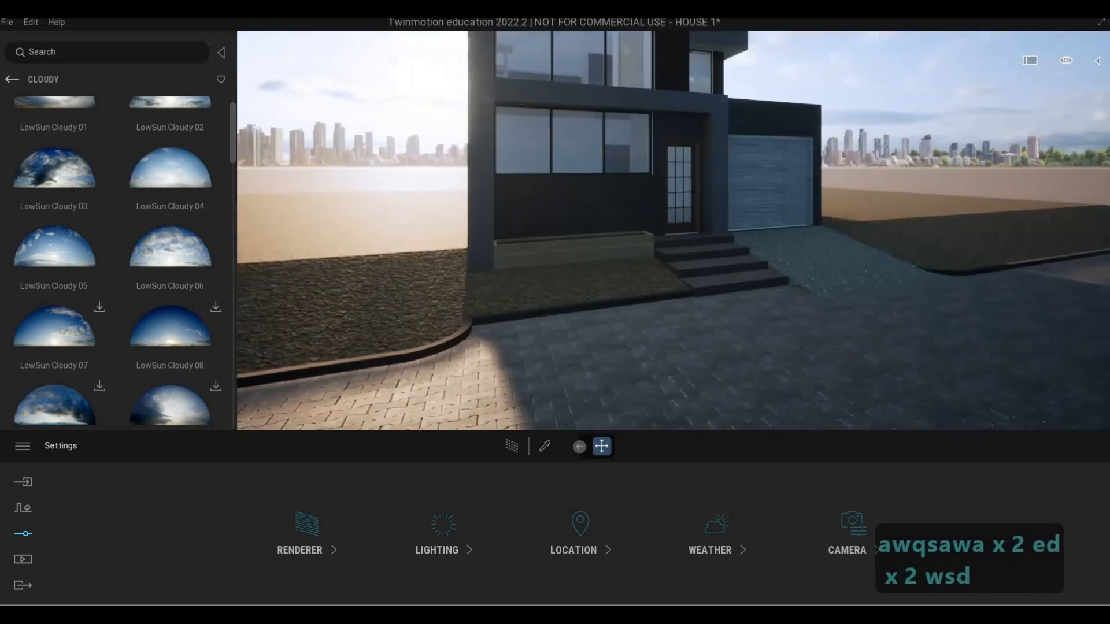
{"action": "key", "text": "a"}
{"action": "key", "text": "a"}
{"action": "key", "text": "a"}
{"action": "key", "text": "a"}
{"action": "key", "text": "a"}
{"action": "key", "text": "a"}
{"action": "key", "text": "a"}
{"action": "key", "text": "a"}
{"action": "key", "text": "q"}
{"action": "key", "text": "a"}
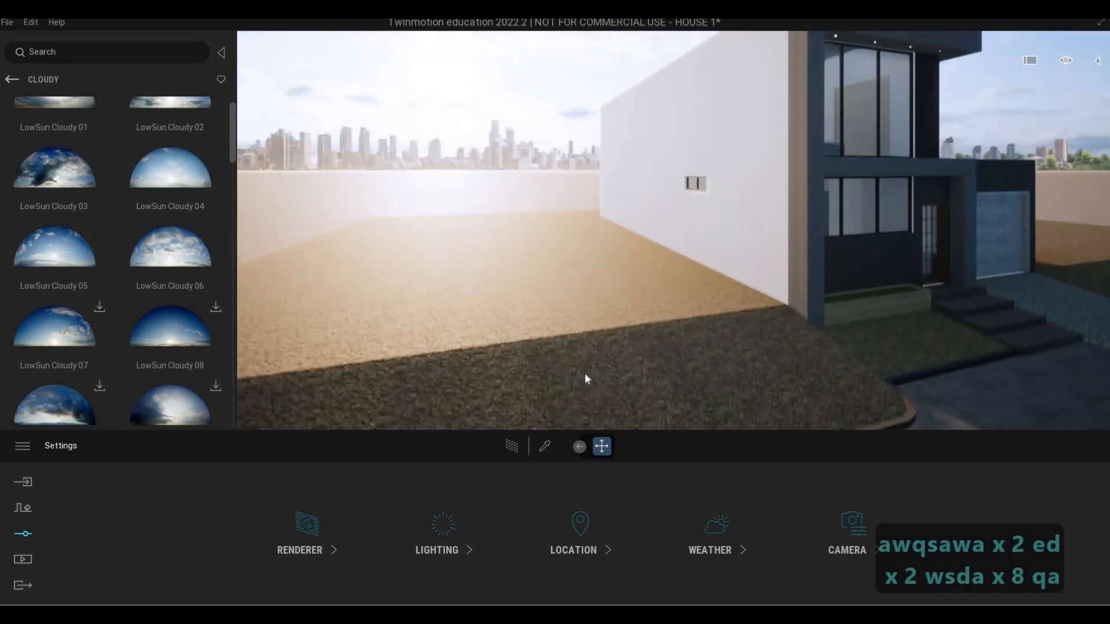
{"action": "key", "text": "s"}
{"action": "key", "text": "e"}
{"action": "key", "text": "a"}
{"action": "key", "text": "q"}
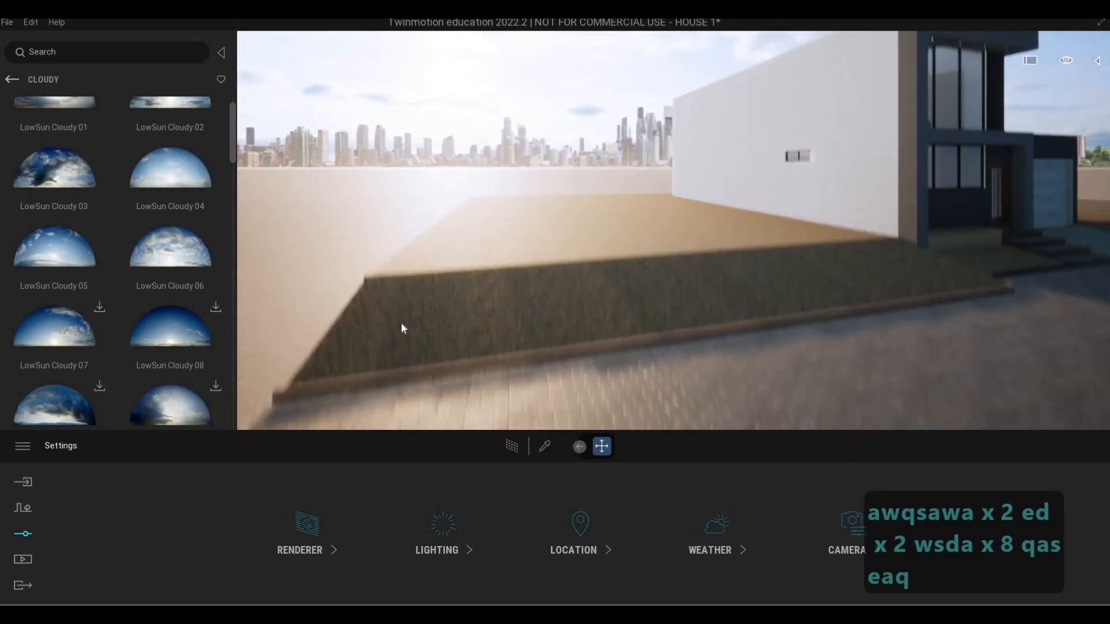
Select the ground slab around the house together with the front lawn strip beside the white side wall
{"action": "left_click", "coordinate": [350, 354]}
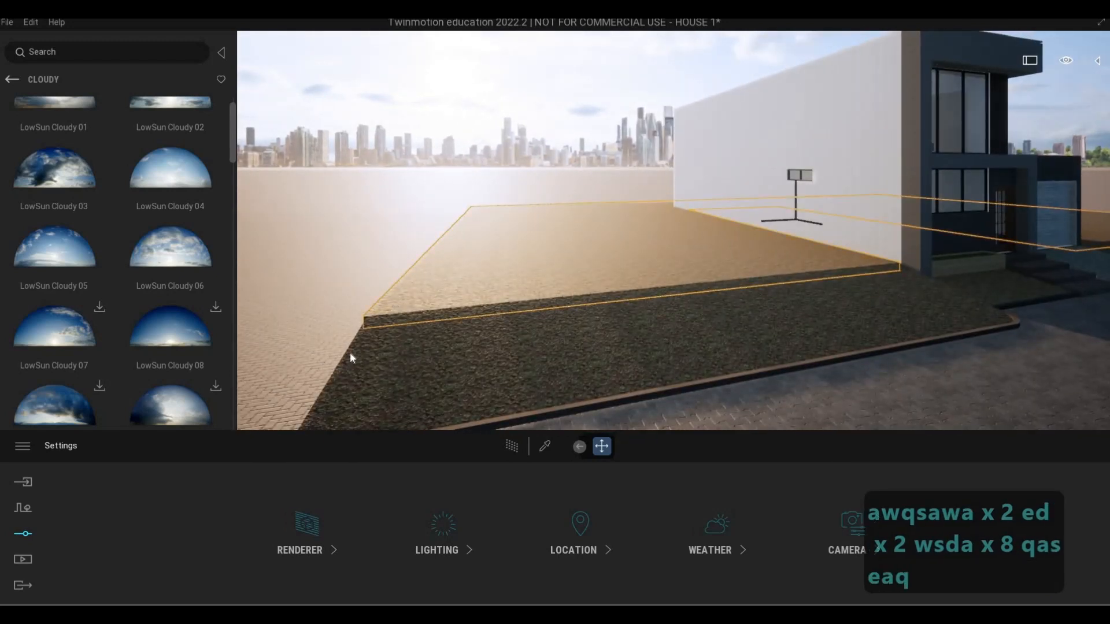
{"action": "left_click", "coordinate": [354, 342]}
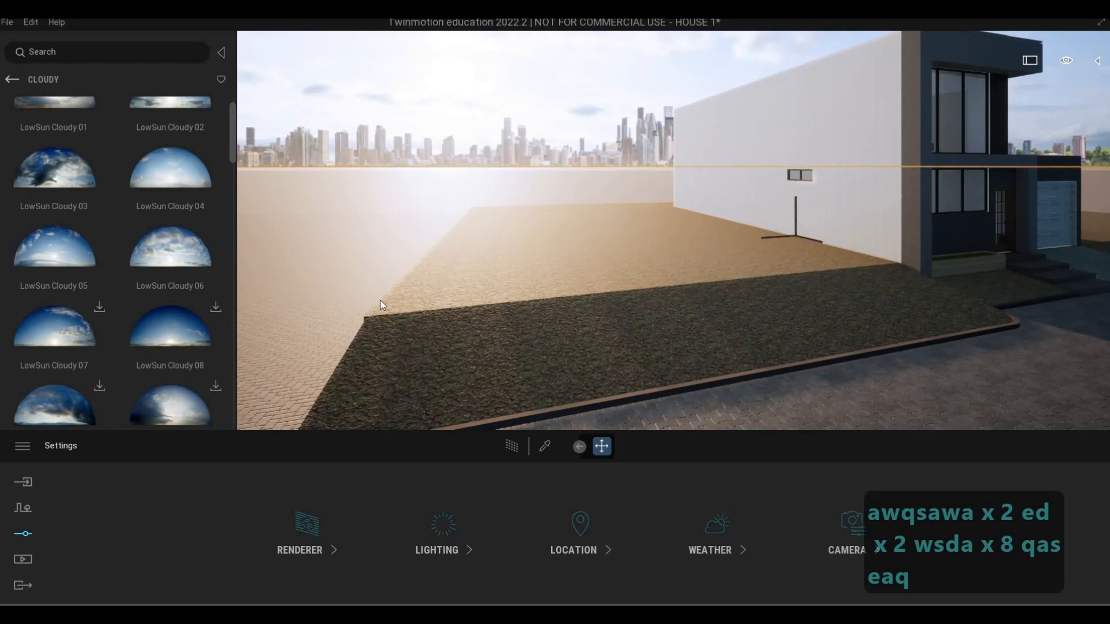
{"action": "left_click", "coordinate": [398, 347]}
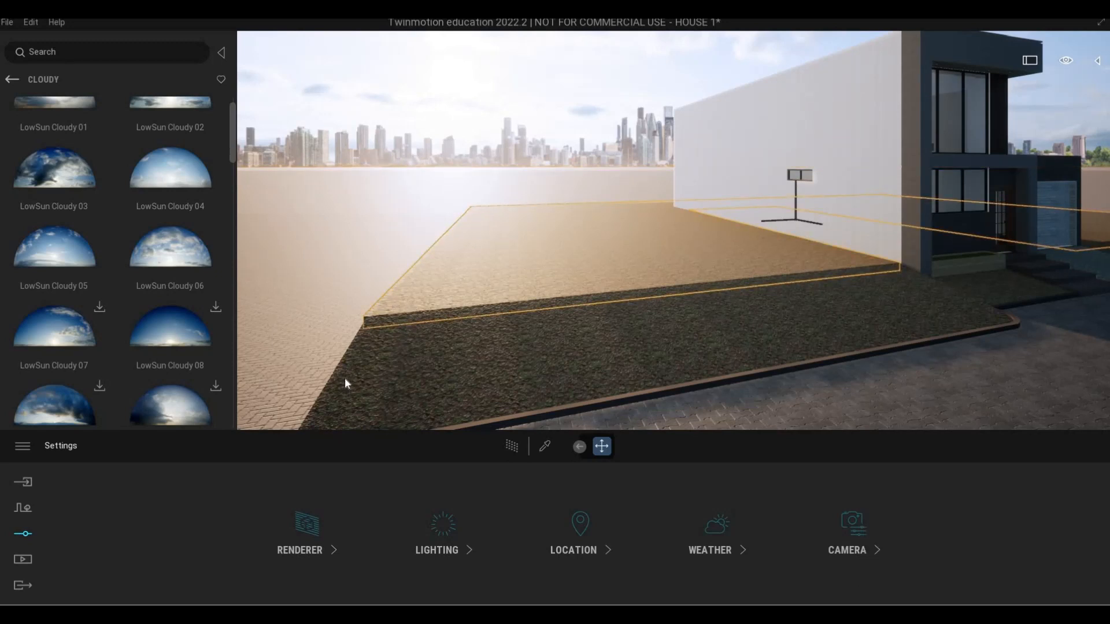
{"action": "left_click", "coordinate": [430, 367]}
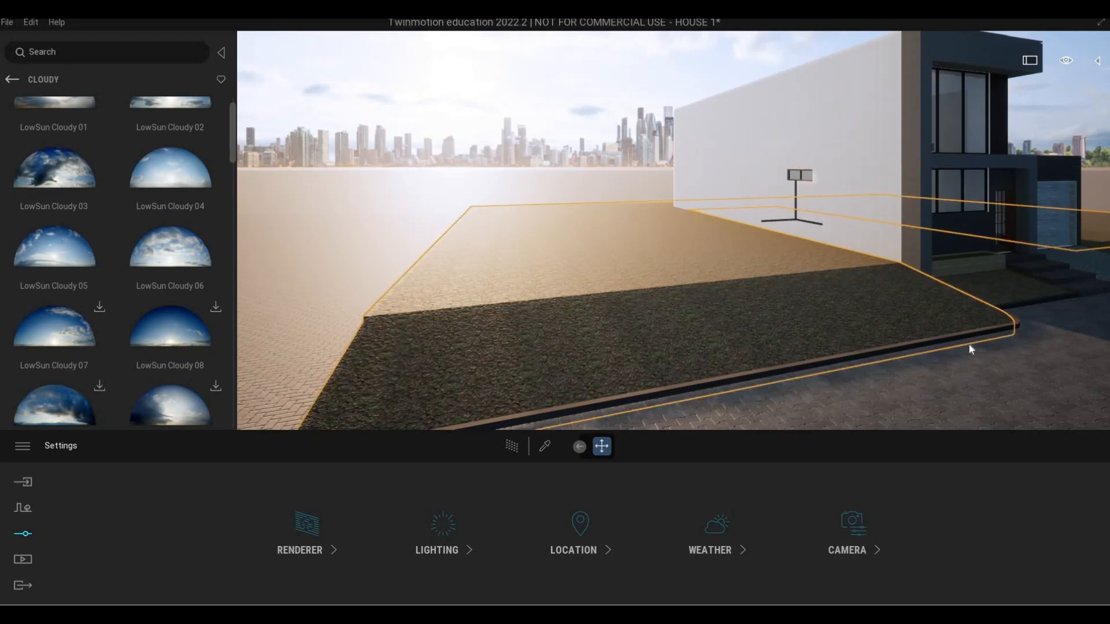
Show the scene graph and add the front lawn strip beyond the driveway to the selection
{"action": "key", "text": "d"}
{"action": "key", "text": "w"}
{"action": "key", "text": "d"}
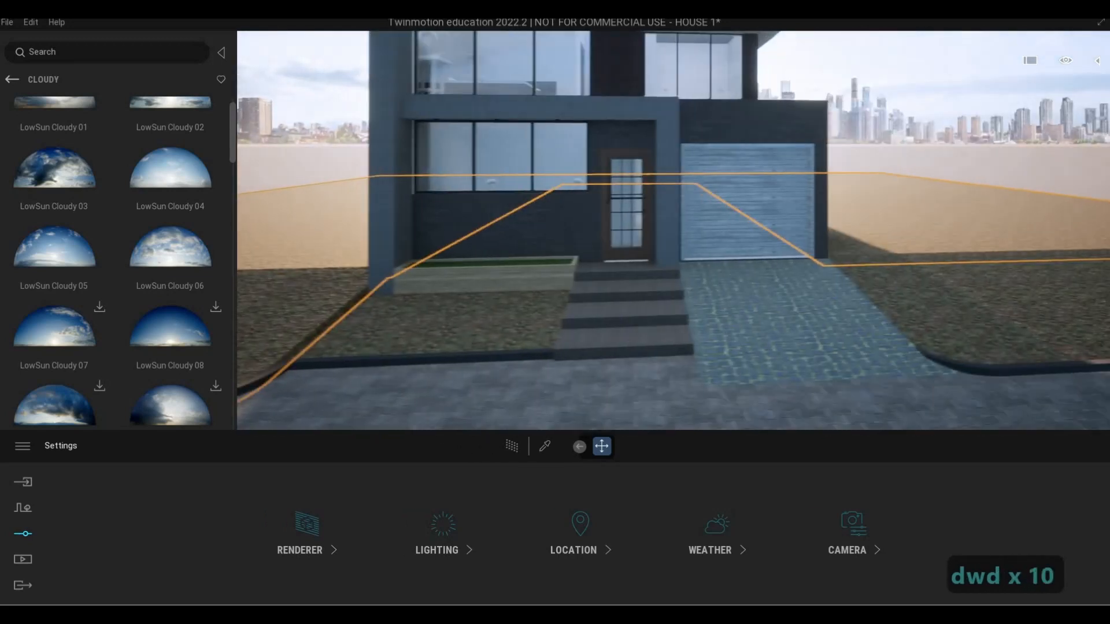
{"action": "left_click", "coordinate": [1095, 63]}
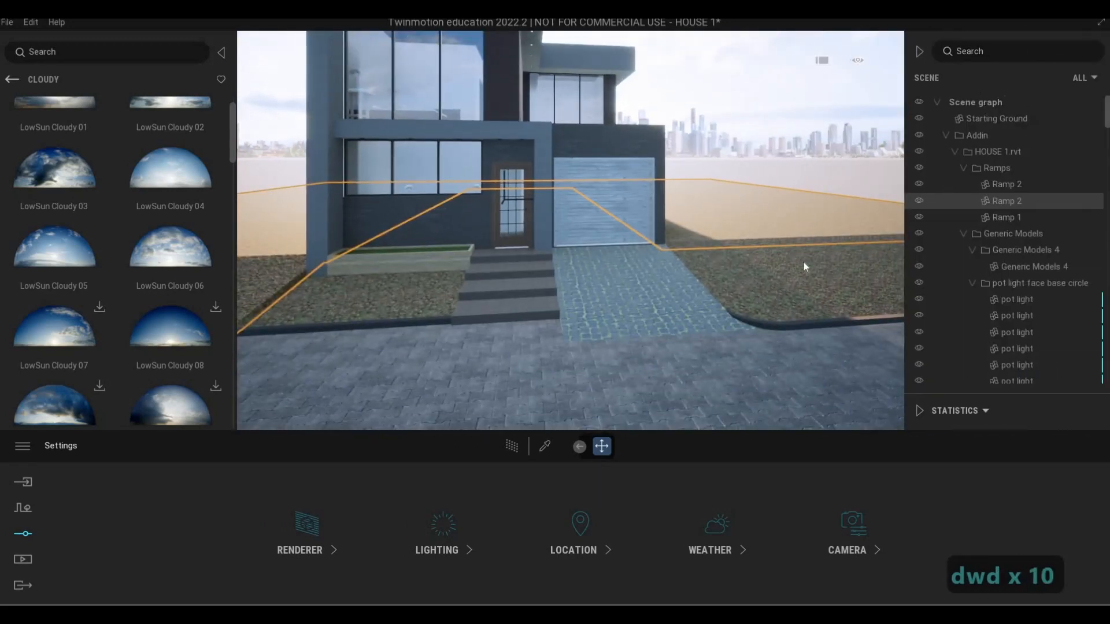
{"action": "key", "text": "d"}
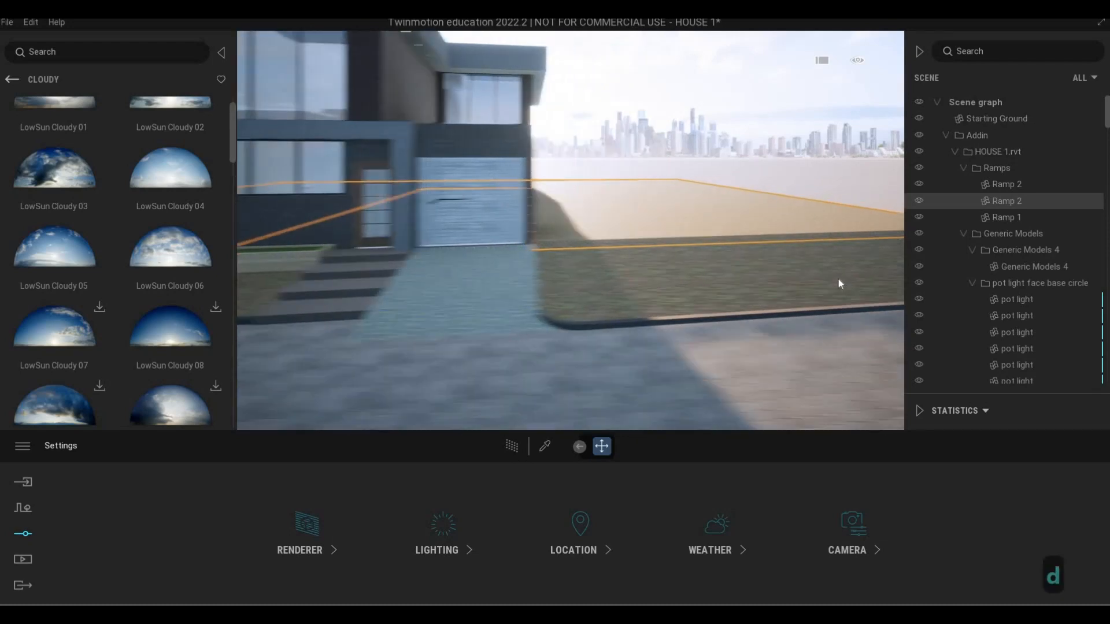
{"action": "key", "text": "d"}
{"action": "key", "text": "w"}
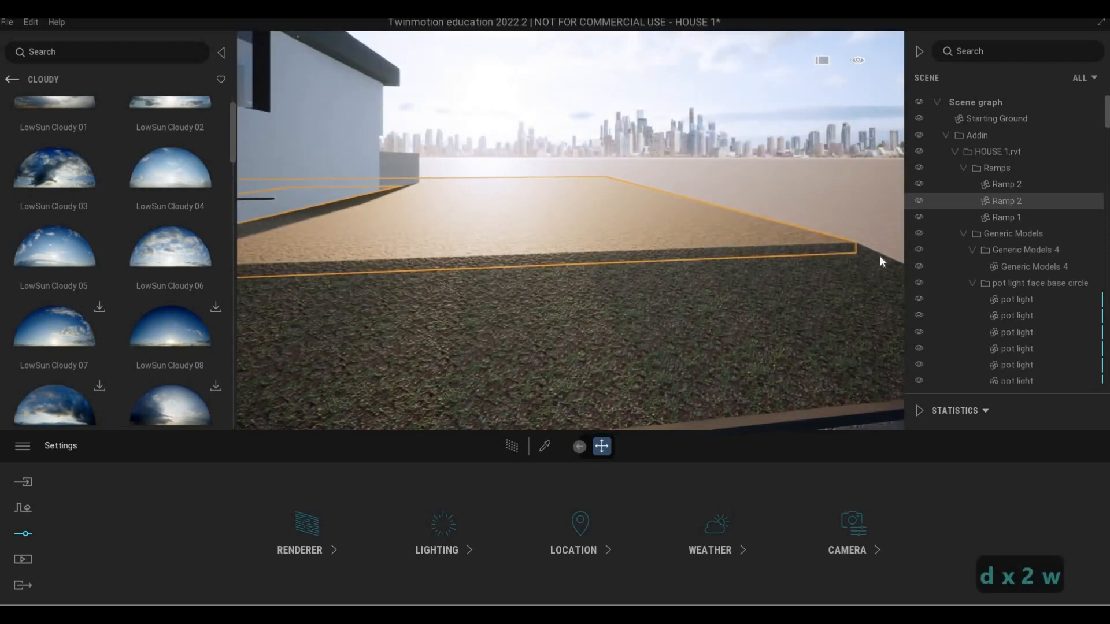
{"action": "left_click", "coordinate": [879, 256], "text": "ctrl"}
Add the small lawn patch in front of the planter, beside the entrance steps, to the selection
{"action": "scroll", "coordinate": [568, 297], "scroll_direction": "down", "scroll_amount": 3}
{"action": "key", "text": "a"}
{"action": "key", "text": "a"}
{"action": "key", "text": "a"}
{"action": "key", "text": "a"}
{"action": "key", "text": "a"}
{"action": "key", "text": "a"}
{"action": "key", "text": "a"}
{"action": "key", "text": "a"}
{"action": "key", "text": "a"}
{"action": "key", "text": "a"}
{"action": "key", "text": "a"}
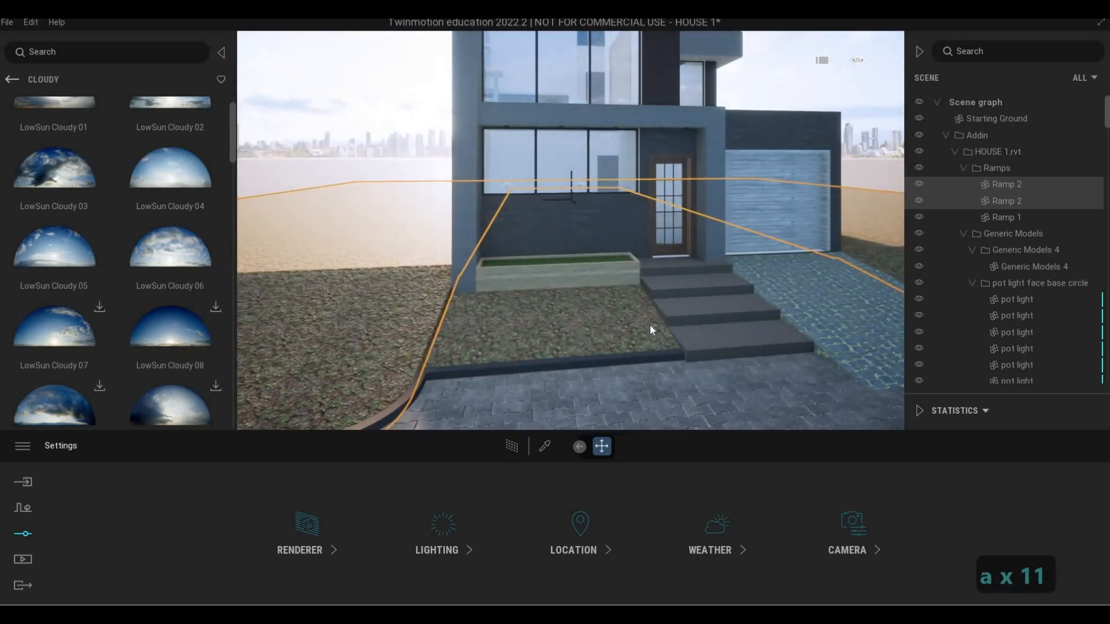
{"action": "left_click", "coordinate": [650, 330], "text": "ctrl"}
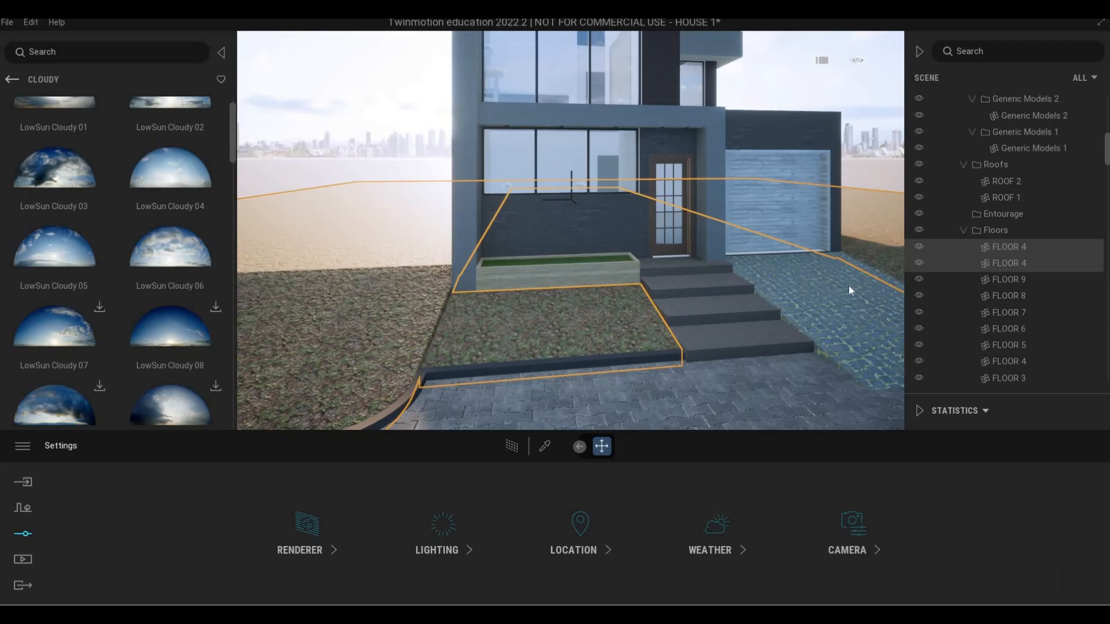
Isolate the selected ground and lawn surfaces so the rest of the model is hidden
{"action": "left_click", "coordinate": [997, 247]}
{"action": "right_click", "coordinate": [997, 247]}
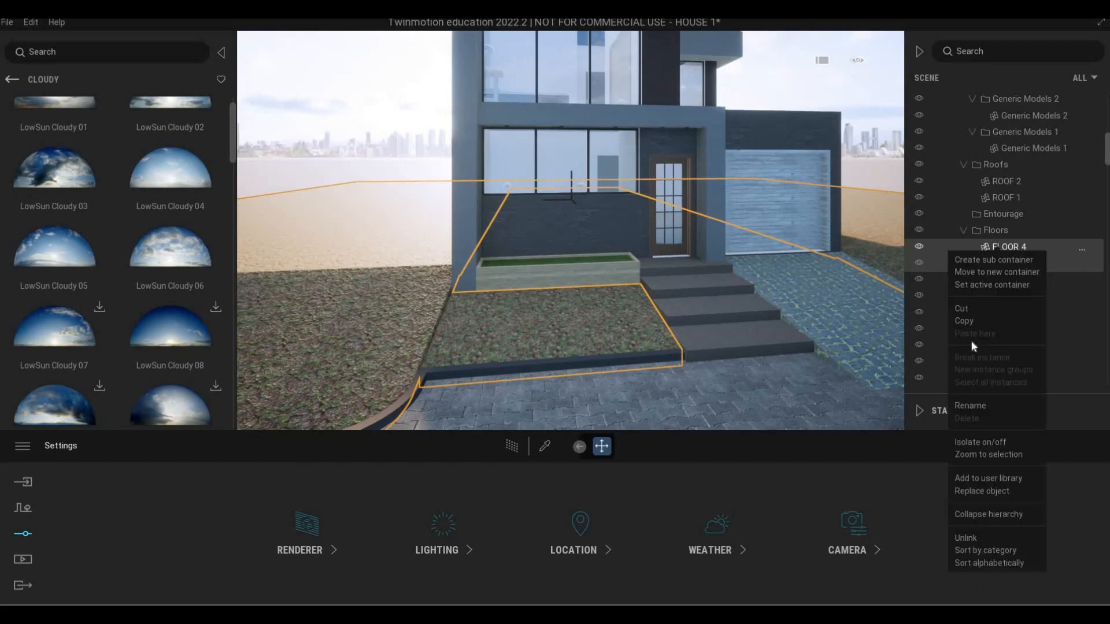
{"action": "left_click", "coordinate": [981, 442]}
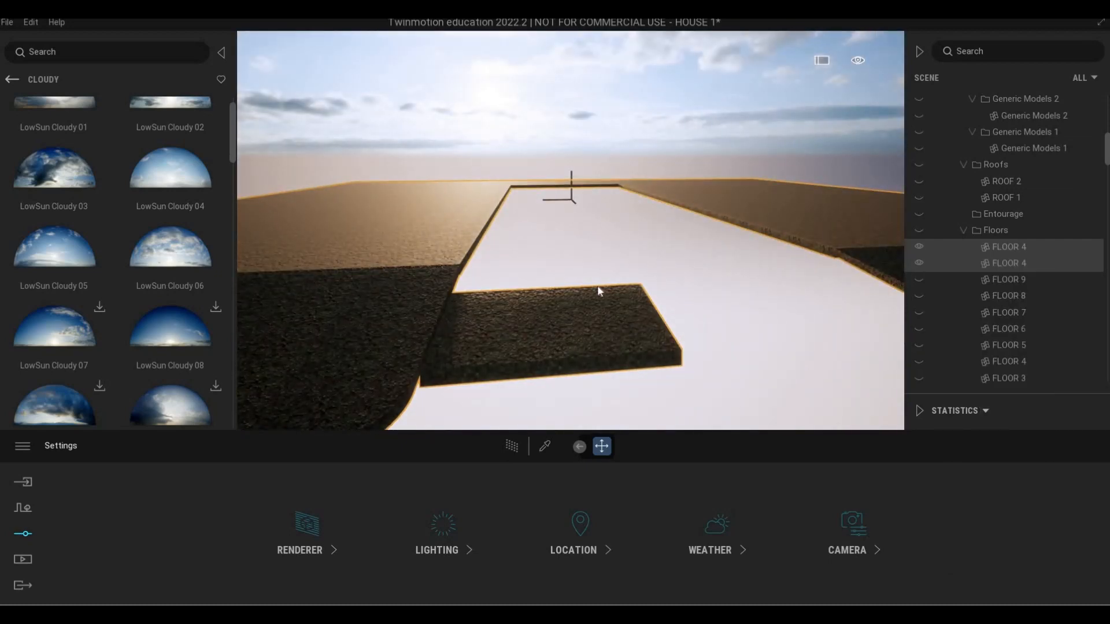
Inspect the isolated ground and lawn surfaces from several viewpoints
{"action": "right_click_drag", "start_coordinate": [570, 231], "coordinate": [598, 275]}
{"action": "key", "text": "q"}
{"action": "key", "text": "d"}
{"action": "key", "text": "d"}
{"action": "key", "text": "d"}
{"action": "key", "text": "a"}
{"action": "key", "text": "a"}
{"action": "key", "text": "a"}
{"action": "key", "text": "a"}
{"action": "key", "text": "a"}
{"action": "key", "text": "a"}
{"action": "key", "text": "a"}
{"action": "key", "text": "a"}
{"action": "key", "text": "a"}
{"action": "key", "text": "a"}
{"action": "key", "text": "a"}
{"action": "key", "text": "a"}
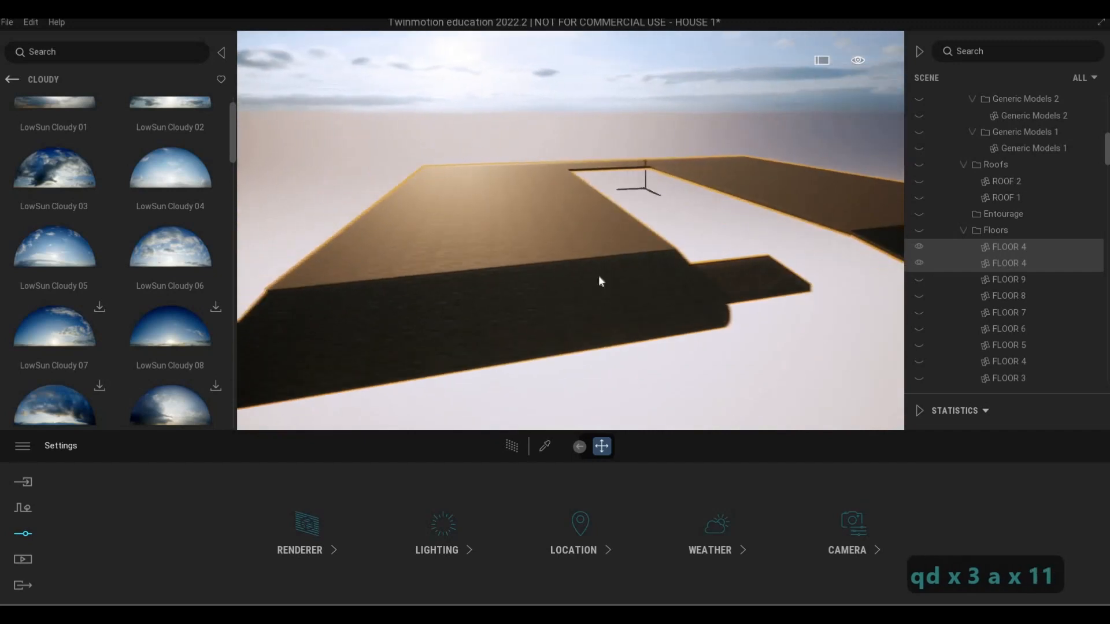
{"action": "key", "text": "e"}
{"action": "key", "text": "q"}
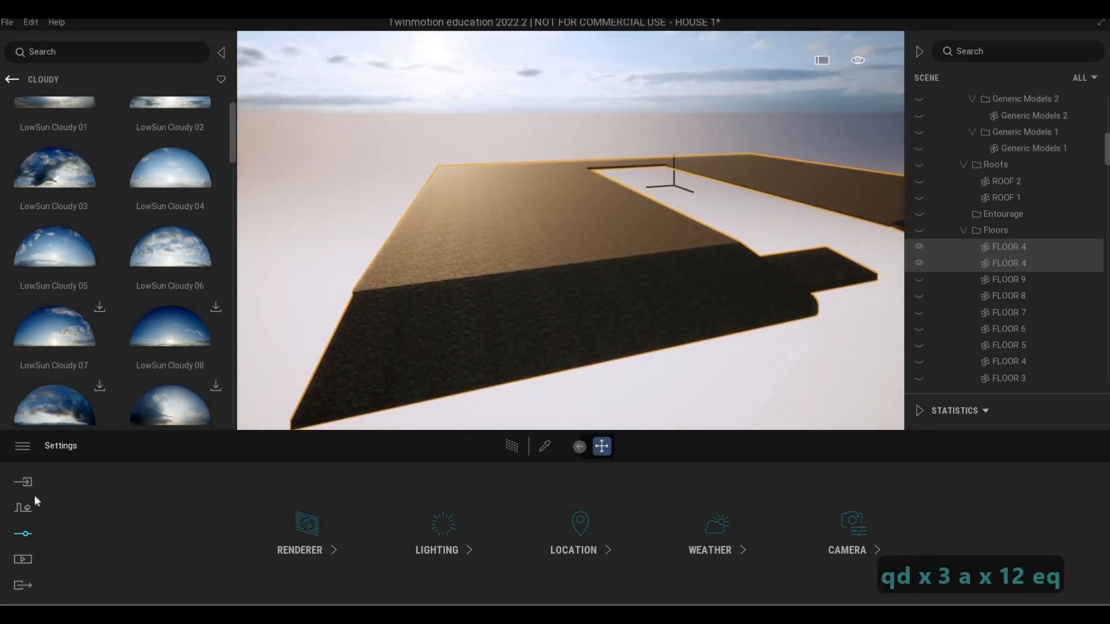
Start Vegetation paint and load Long grass 04 from the Grass and flowers library as the model to paint
{"action": "left_click", "coordinate": [23, 508]}
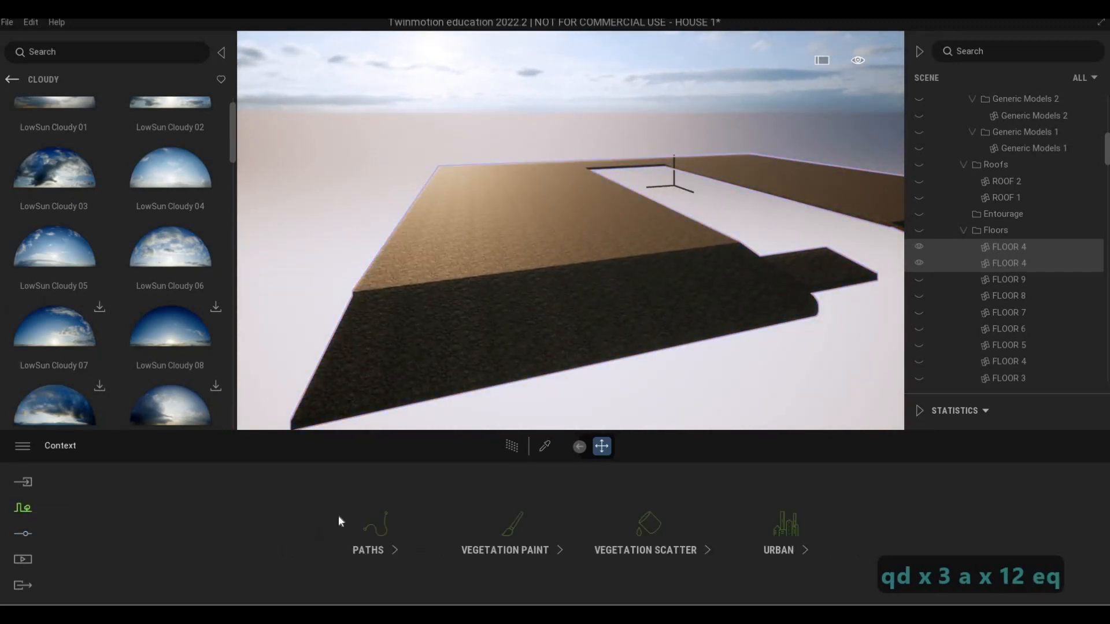
{"action": "left_click", "coordinate": [513, 542]}
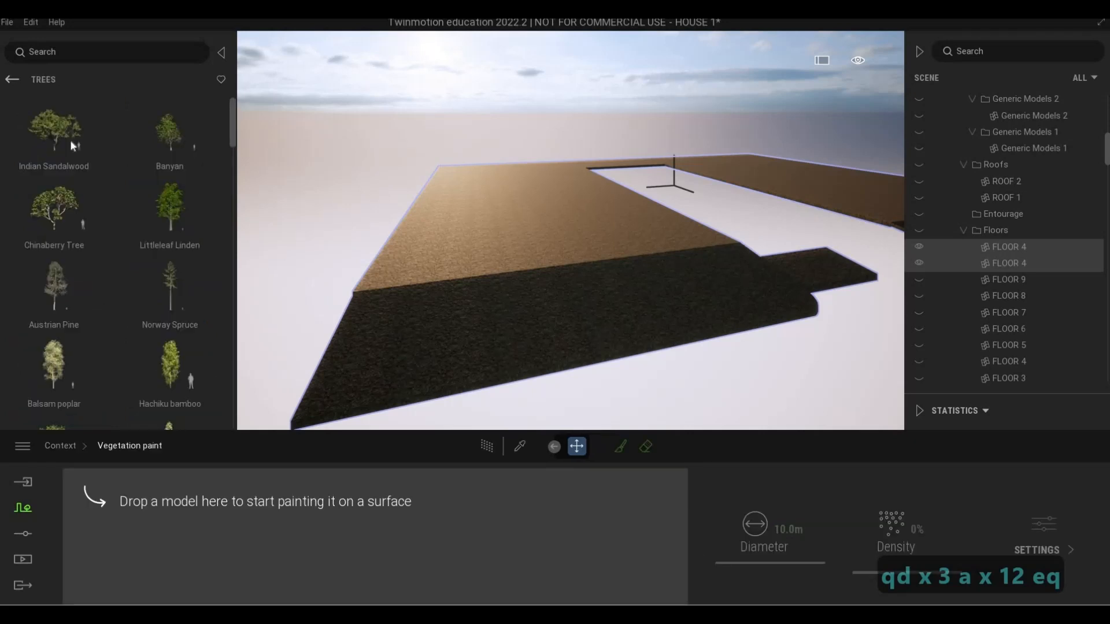
{"action": "left_click", "coordinate": [12, 80]}
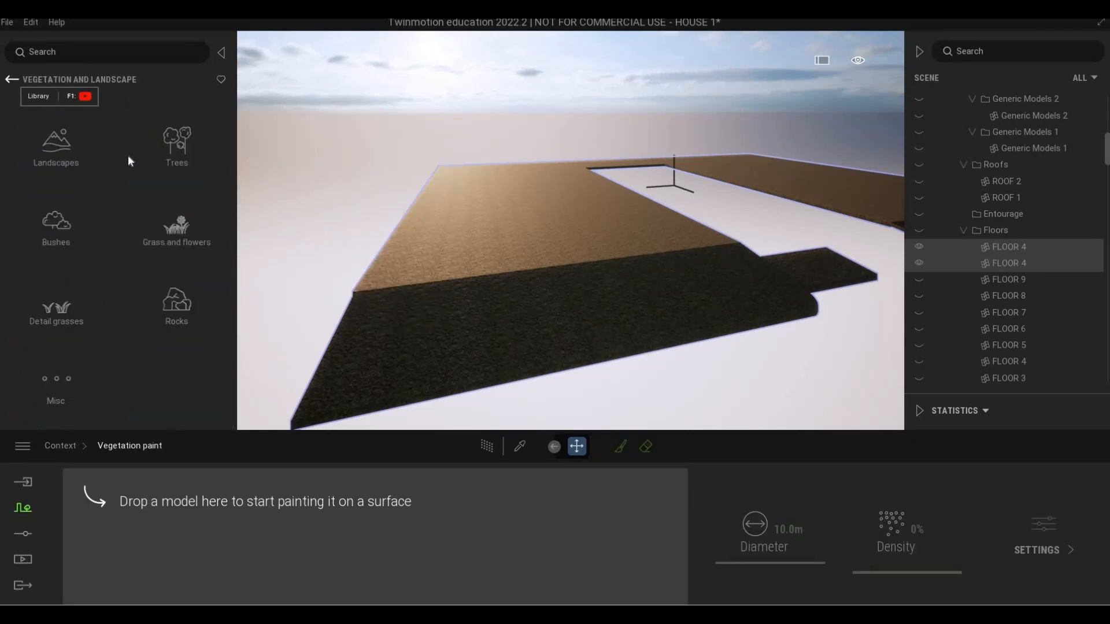
{"action": "left_click", "coordinate": [179, 234]}
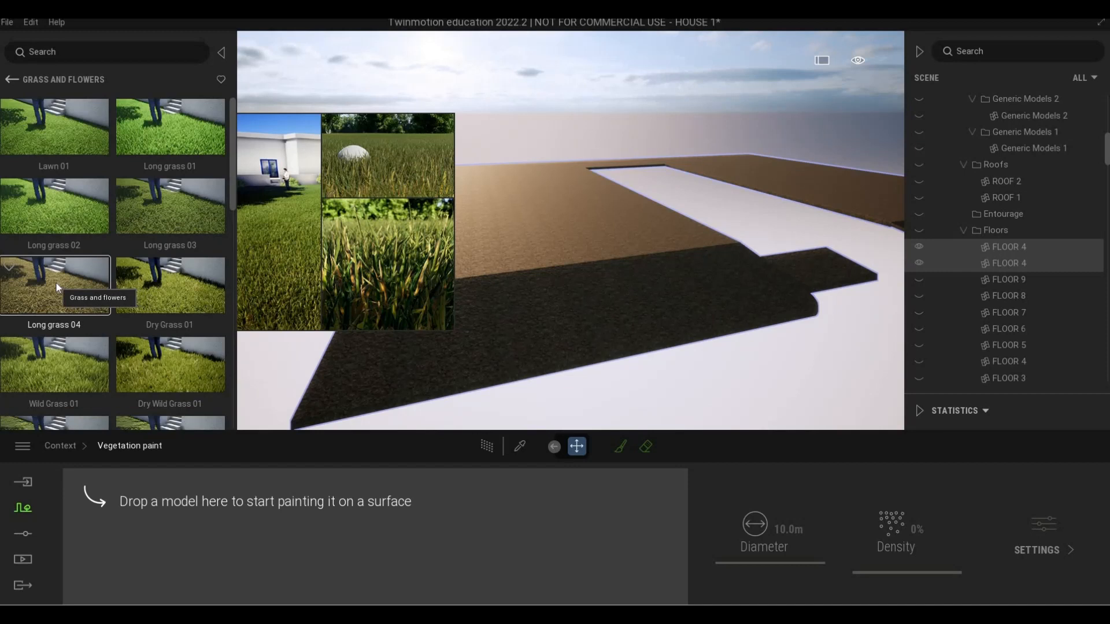
{"action": "left_click_drag", "start_coordinate": [166, 517], "coordinate": [177, 537]}
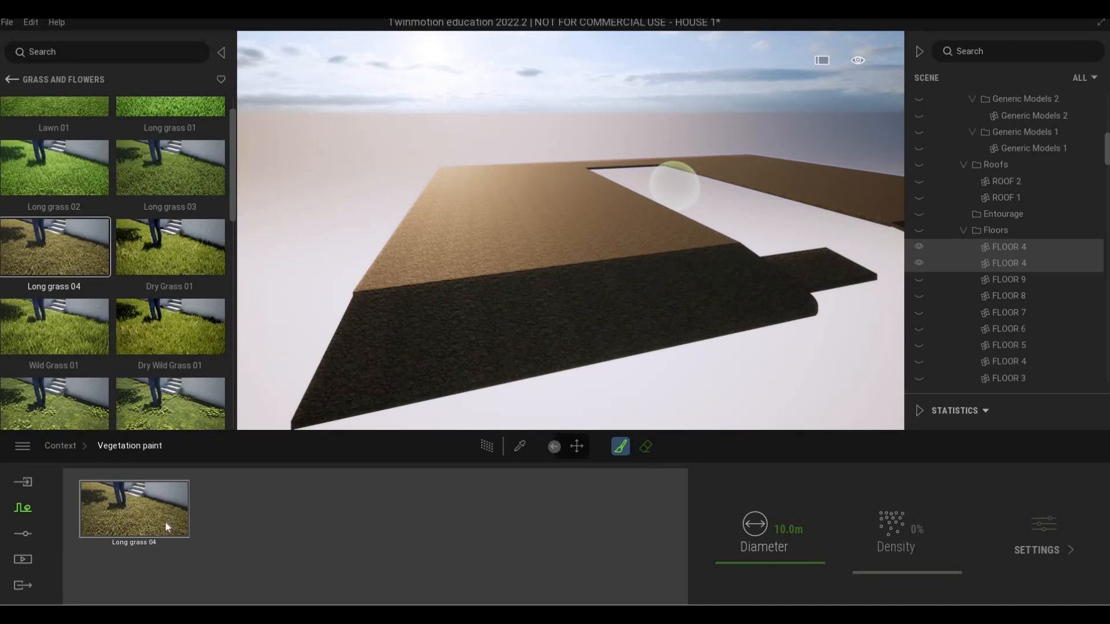
Set the vegetation brush to 100% density and a diameter of 8.7 m
{"action": "left_click_drag", "start_coordinate": [874, 549], "coordinate": [889, 440]}
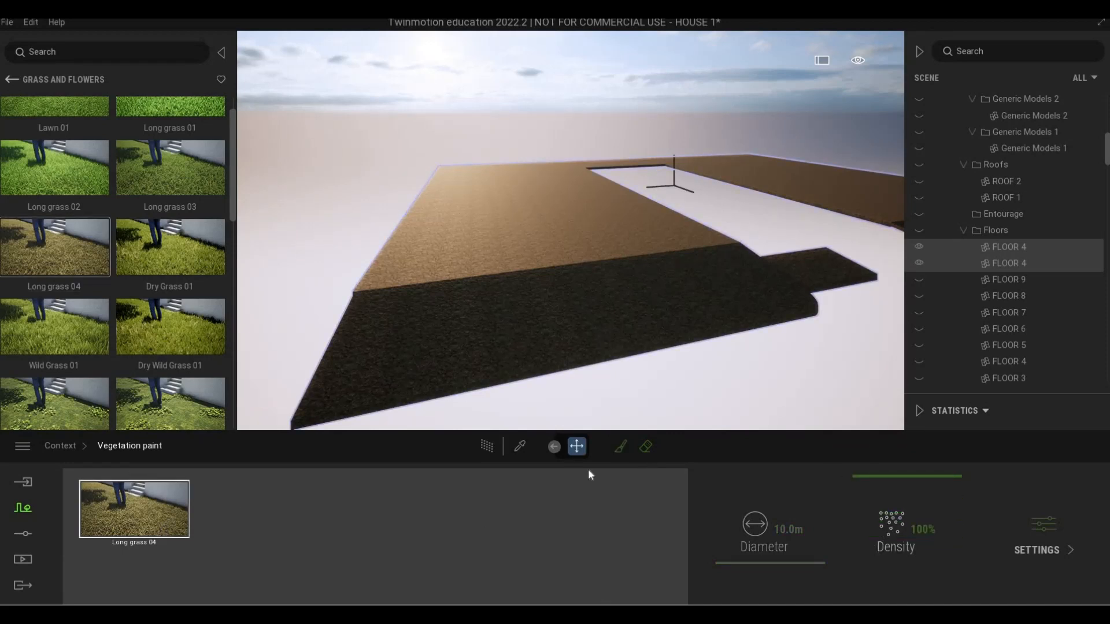
{"action": "left_click", "coordinate": [621, 446]}
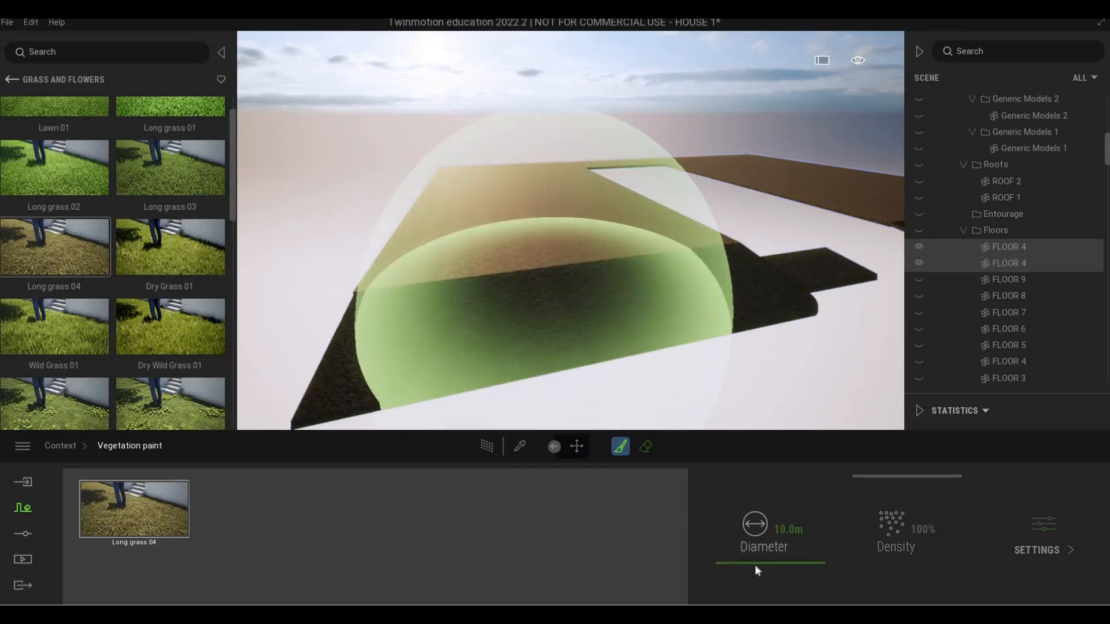
{"action": "left_click_drag", "start_coordinate": [755, 570], "coordinate": [754, 566]}
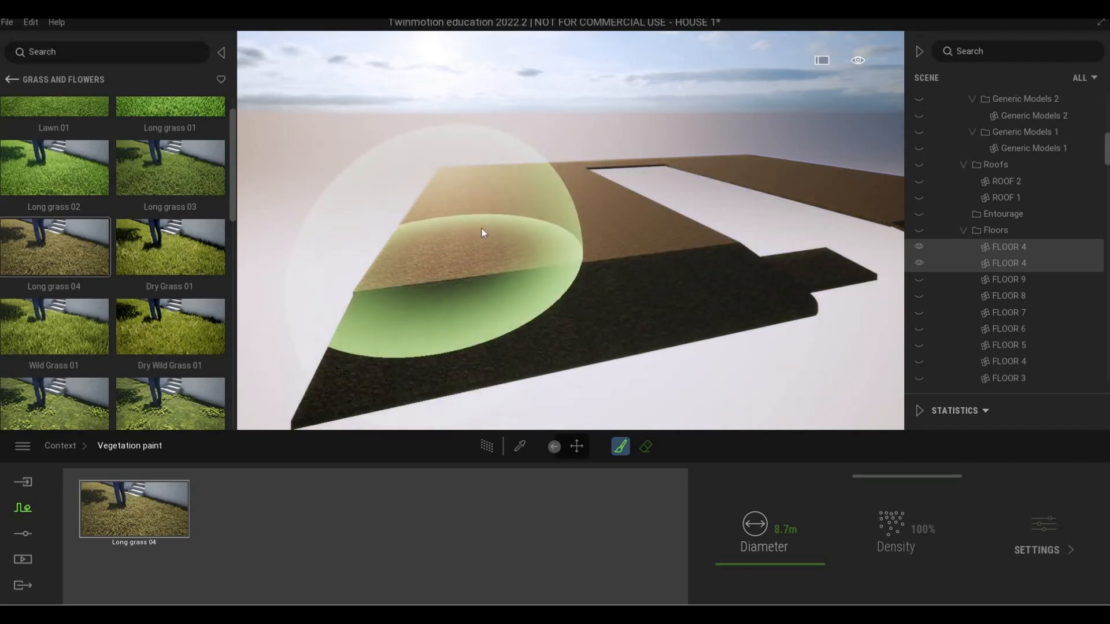
Paint Long grass 04 over the large ground area beside the house footprint
{"action": "mouse_move", "coordinate": [478, 233]}
{"action": "left_mouse_down"}
{"action": "mouse_move", "coordinate": [548, 229]}
{"action": "mouse_move", "coordinate": [659, 254]}
{"action": "mouse_move", "coordinate": [626, 235]}
{"action": "mouse_move", "coordinate": [550, 265]}
{"action": "mouse_move", "coordinate": [493, 254]}
{"action": "left_mouse_up"}
{"action": "key", "text": "d"}
{"action": "key", "text": "d"}
{"action": "key", "text": "s"}
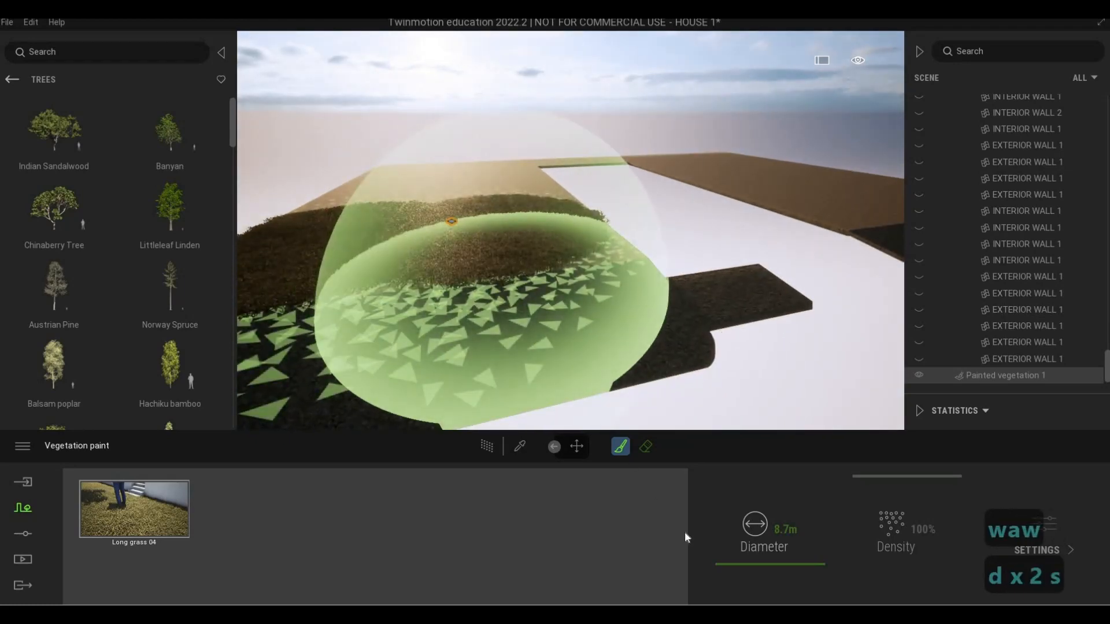
Reduce the vegetation brush diameter to 1.5 m and frame the small lawn patch that adjoins the painted area
{"action": "left_click_drag", "start_coordinate": [731, 566], "coordinate": [730, 571]}
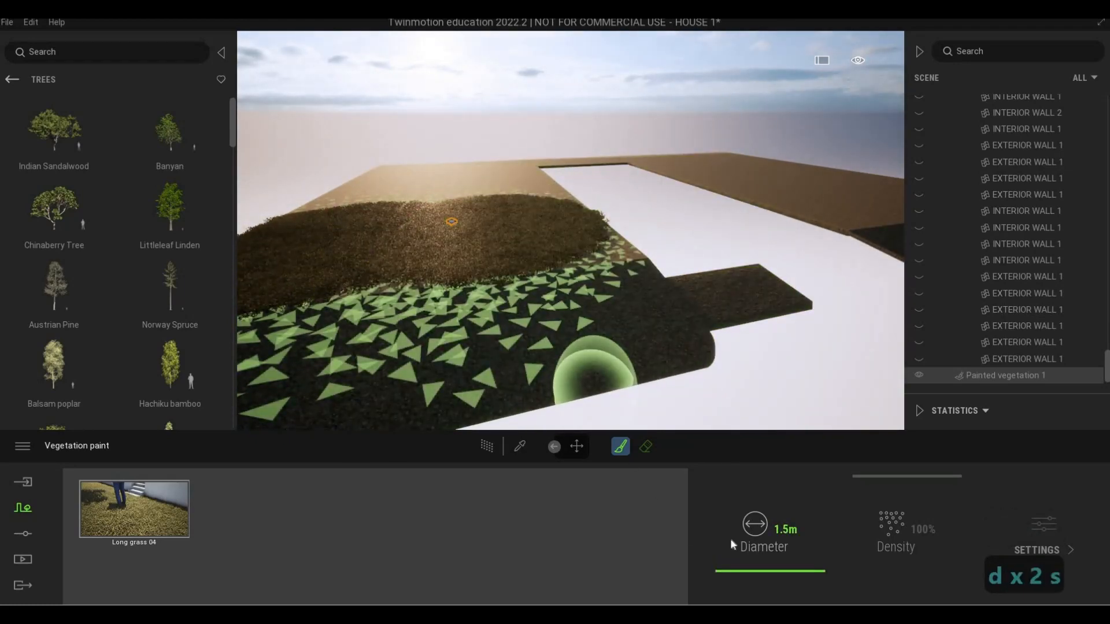
{"action": "key", "text": "d"}
{"action": "key", "text": "w"}
{"action": "key", "text": "d"}
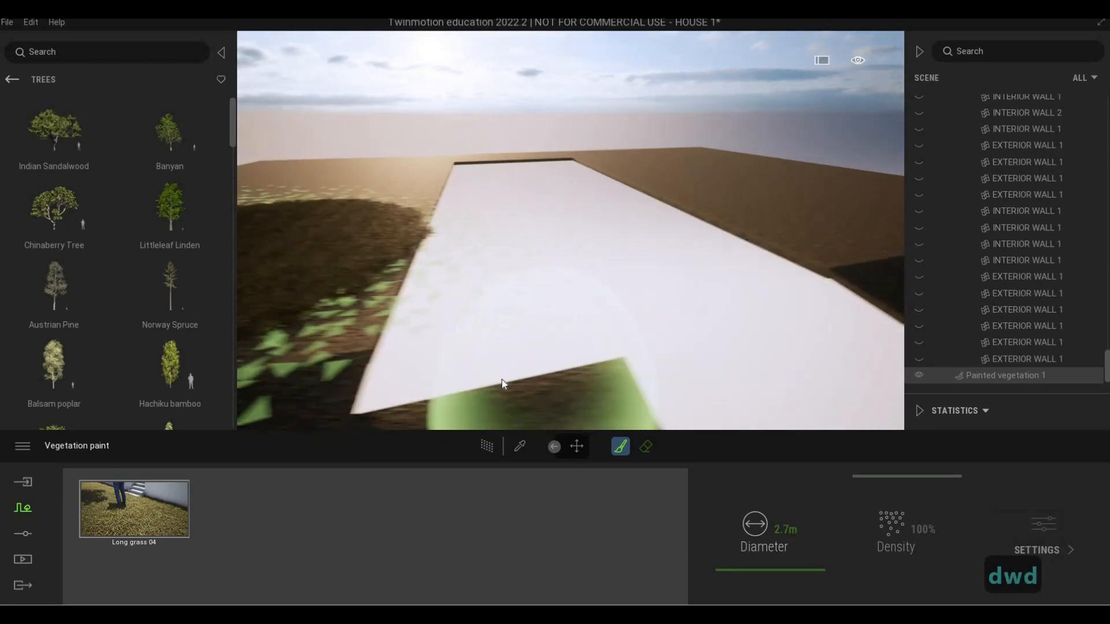
{"action": "key", "text": "d"}
{"action": "right_click_drag", "start_coordinate": [489, 341], "coordinate": [503, 331]}
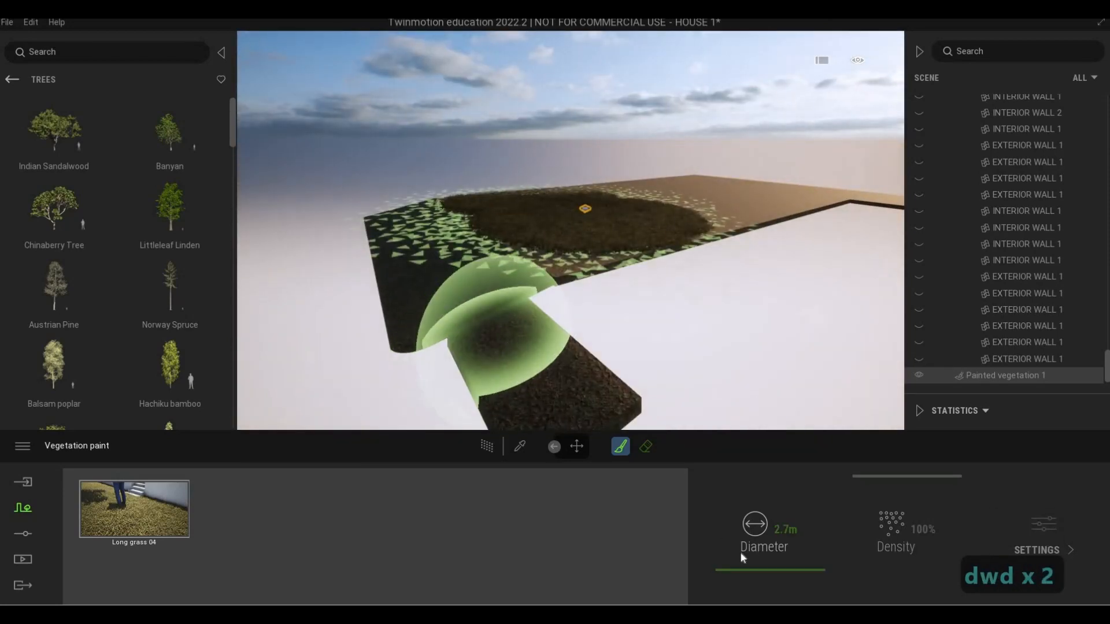
{"action": "left_click_drag", "start_coordinate": [779, 572], "coordinate": [779, 574]}
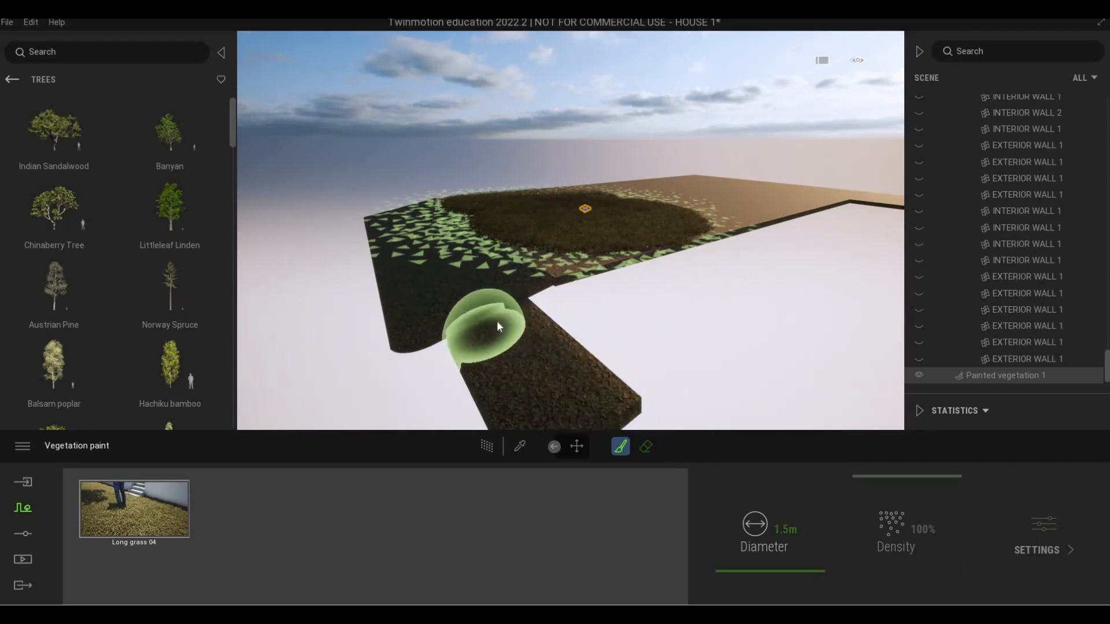
Paint Long grass 04 over the small lawn patch that juts into the house footprint, using the 1.5 m brush
{"action": "mouse_move", "coordinate": [516, 345]}
{"action": "left_mouse_down"}
{"action": "mouse_move", "coordinate": [557, 401]}
{"action": "mouse_move", "coordinate": [561, 341]}
{"action": "left_mouse_up"}
{"action": "middle_click_drag", "start_coordinate": [562, 342], "coordinate": [564, 324]}
{"action": "scroll", "coordinate": [578, 316], "scroll_direction": "up", "scroll_amount": 2}
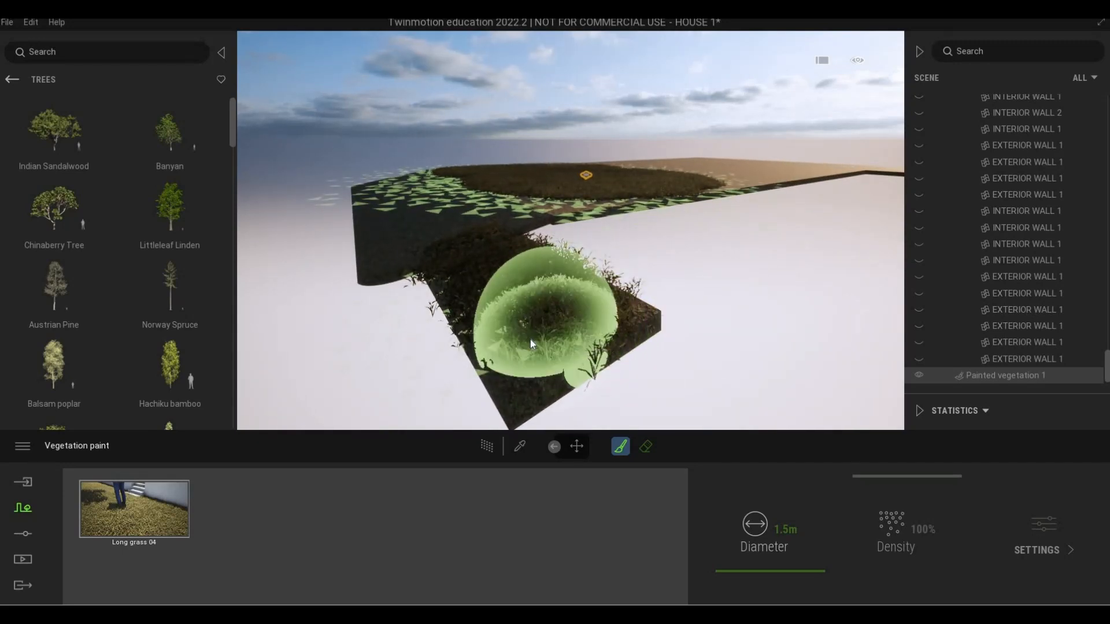
{"action": "scroll", "coordinate": [573, 312], "scroll_direction": "up", "scroll_amount": 3}
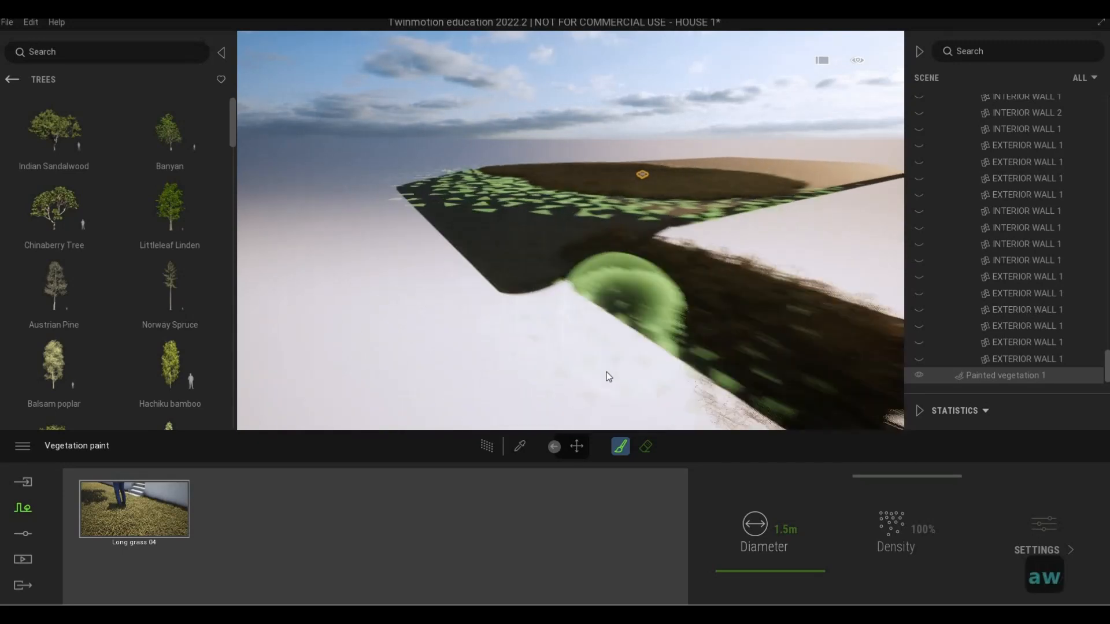
Paint Long grass 04 from the small patch along the outer edge of the large ground area
{"action": "key", "text": "s"}
{"action": "key", "text": "d"}
{"action": "key", "text": "s"}
{"action": "key", "text": "a"}
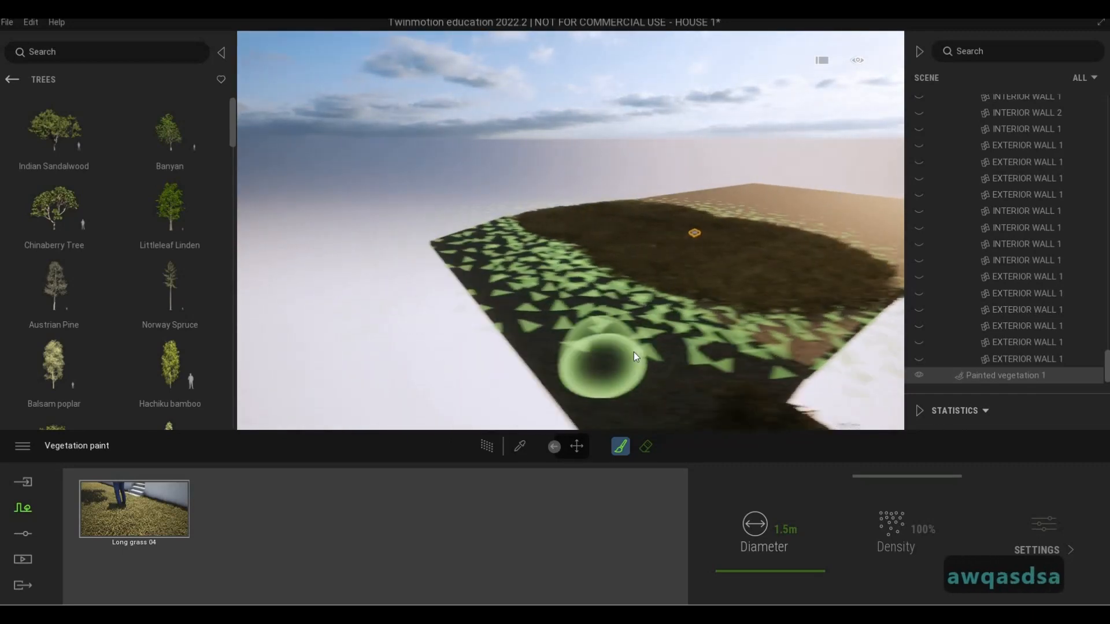
{"action": "key", "text": "s"}
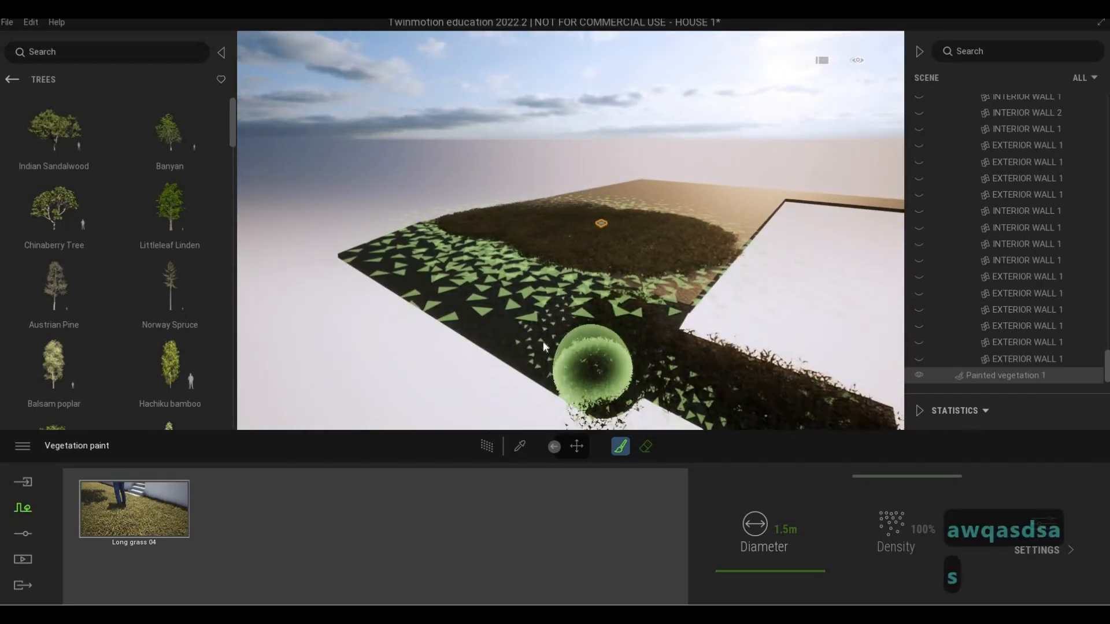
{"action": "key", "text": "w"}
{"action": "key", "text": "w"}
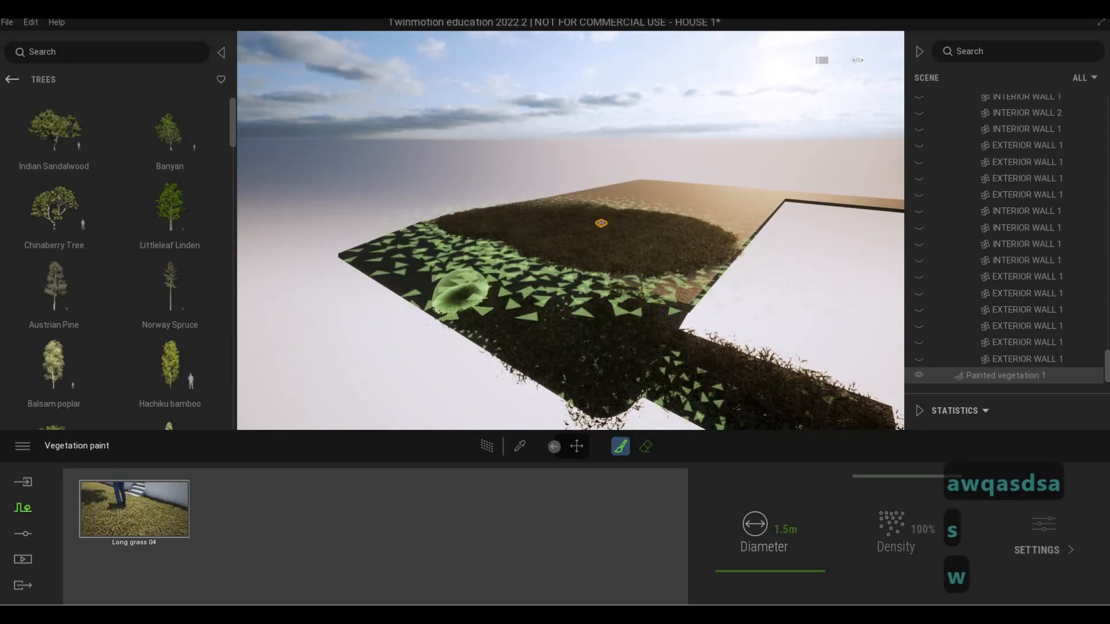
{"action": "right_click_drag", "start_coordinate": [429, 272], "coordinate": [429, 252]}
{"action": "left_click_drag", "start_coordinate": [441, 254], "coordinate": [501, 346]}
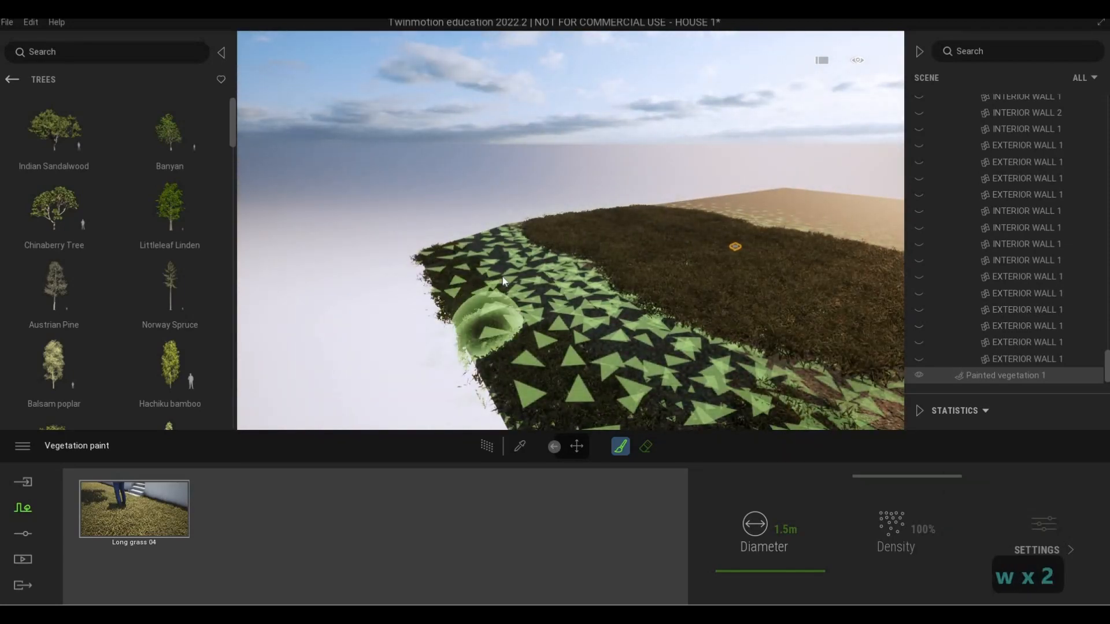
Set the vegetation brush diameter to 3.3 m and fill the bare band between the edge strip and the main grass area
{"action": "mouse_move", "coordinate": [763, 561]}
{"action": "left_mouse_down"}
{"action": "mouse_move", "coordinate": [762, 552]}
{"action": "mouse_move", "coordinate": [761, 570]}
{"action": "left_mouse_up"}
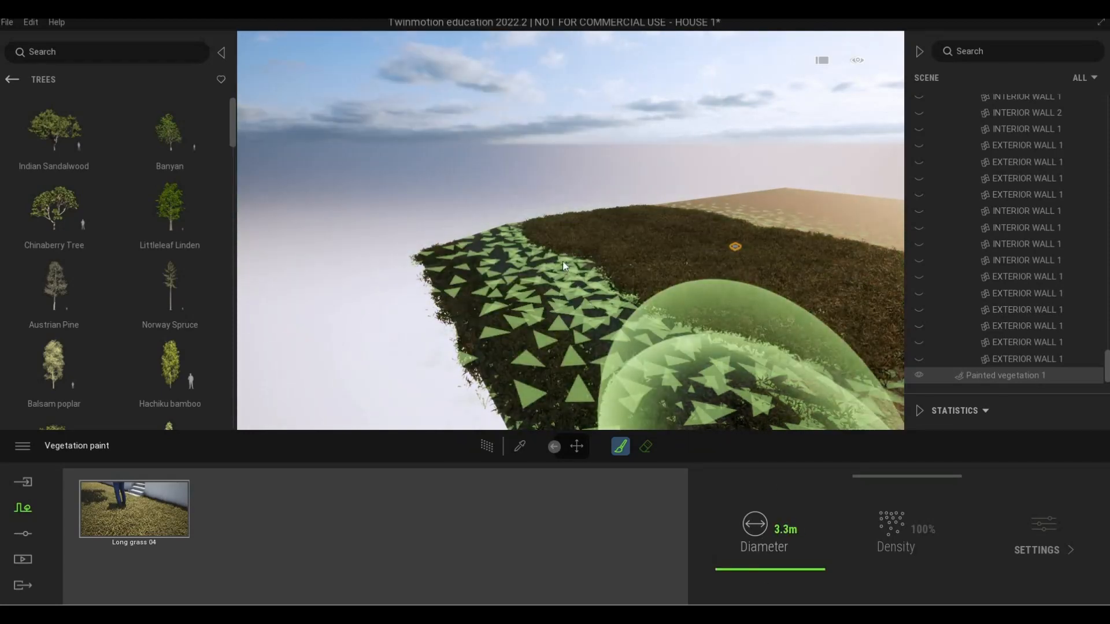
{"action": "mouse_move", "coordinate": [497, 230]}
{"action": "left_mouse_down"}
{"action": "mouse_move", "coordinate": [550, 294]}
{"action": "mouse_move", "coordinate": [620, 323]}
{"action": "mouse_move", "coordinate": [661, 327]}
{"action": "mouse_move", "coordinate": [710, 288]}
{"action": "mouse_move", "coordinate": [673, 288]}
{"action": "left_mouse_up"}
{"action": "key", "text": "d"}
{"action": "key", "text": "s"}
{"action": "key", "text": "d"}
{"action": "key", "text": "s"}
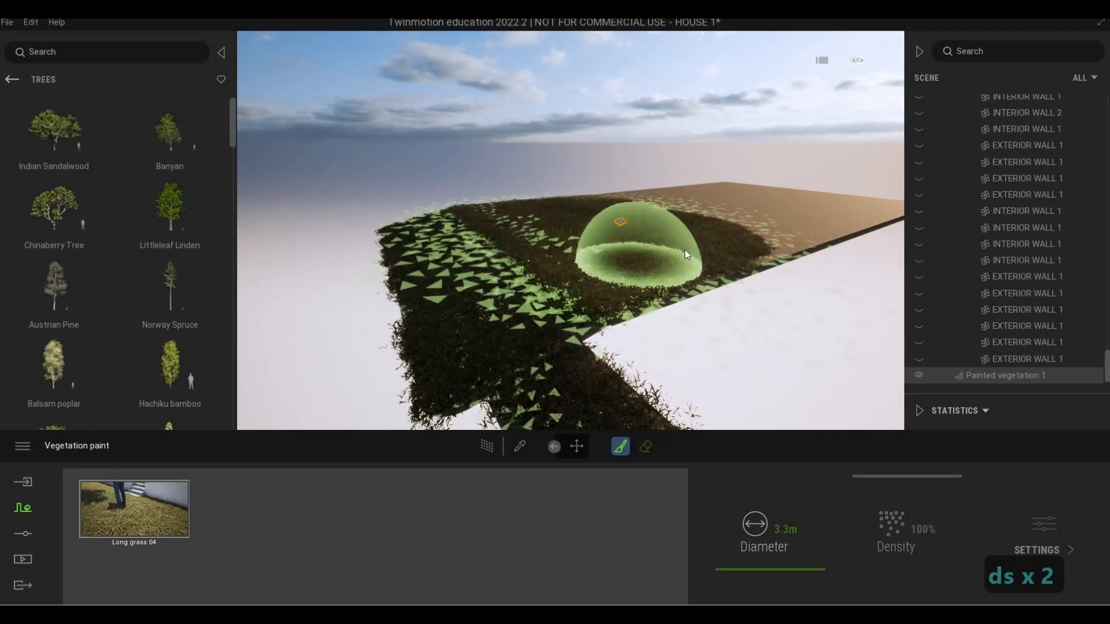
{"action": "key", "text": "w"}
{"action": "key", "text": "q"}
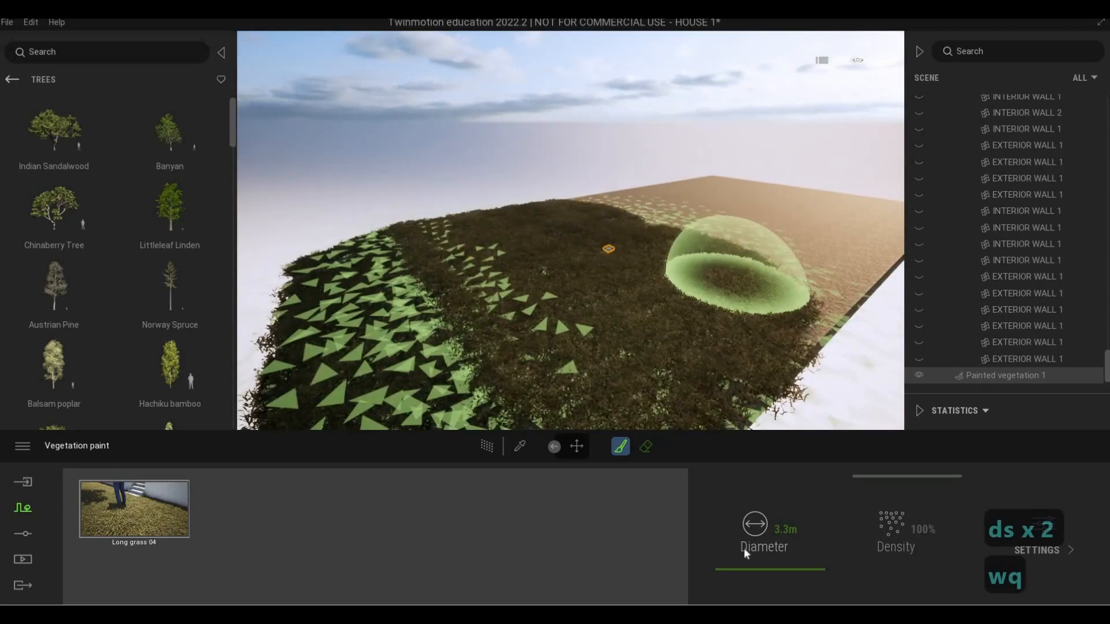
Set the vegetation brush diameter to 3.9 m and paint grass along the house footprint's long side and around its far corner
{"action": "left_click_drag", "start_coordinate": [745, 571], "coordinate": [745, 570]}
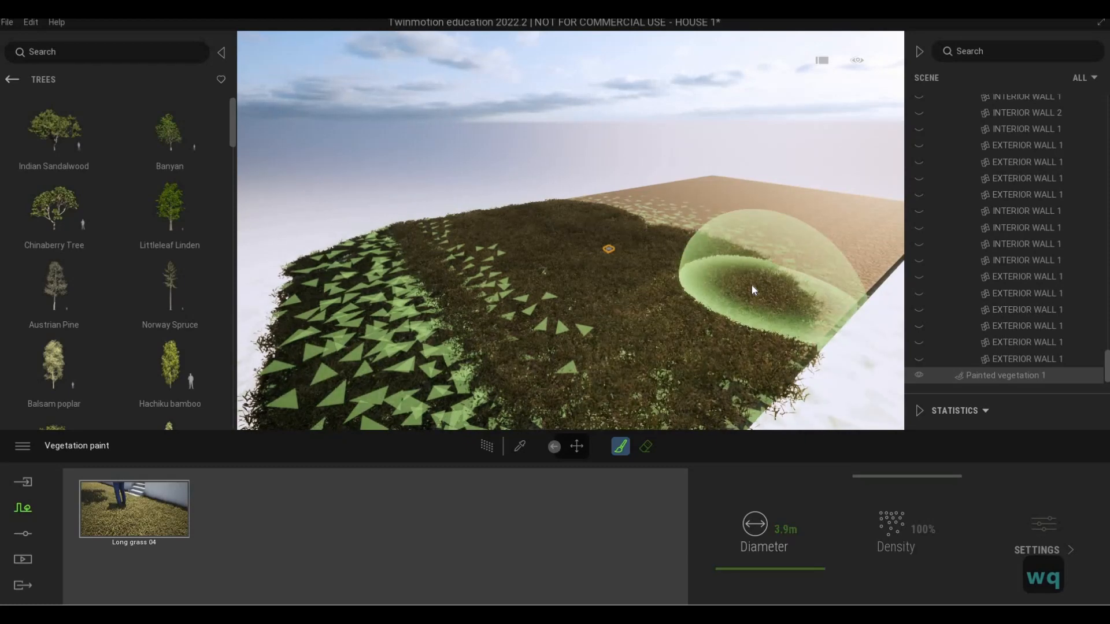
{"action": "left_click_drag", "start_coordinate": [747, 287], "coordinate": [806, 255]}
{"action": "mouse_move", "coordinate": [806, 254]}
{"action": "middle_mouse_down"}
{"action": "mouse_move", "coordinate": [732, 317]}
{"action": "mouse_move", "coordinate": [702, 316]}
{"action": "middle_mouse_up"}
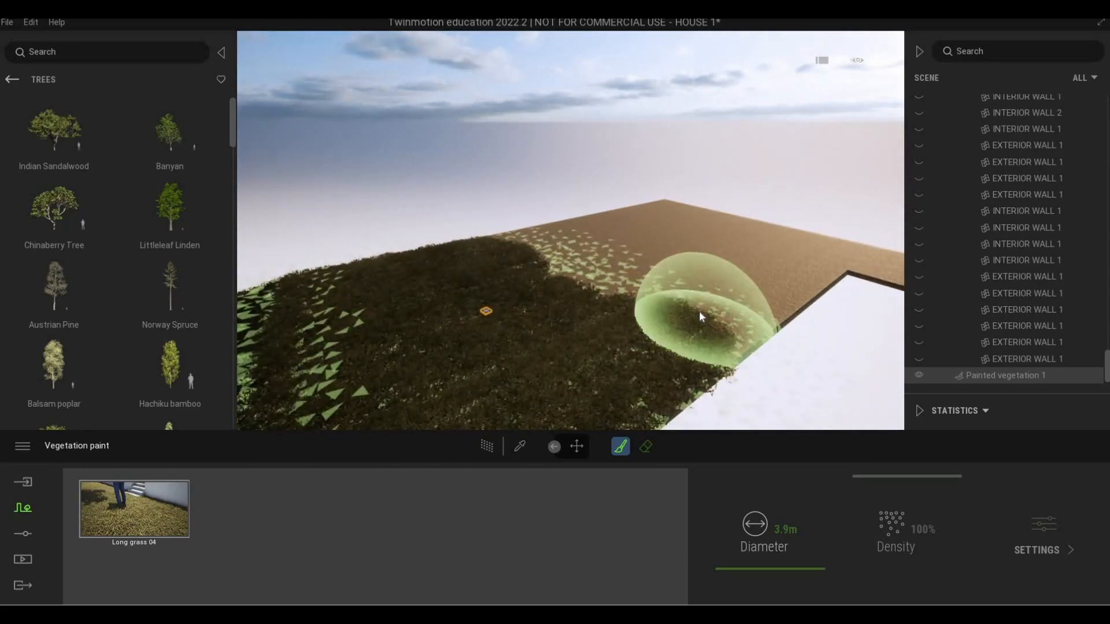
{"action": "mouse_move", "coordinate": [728, 296]}
{"action": "left_mouse_down"}
{"action": "mouse_move", "coordinate": [804, 249]}
{"action": "mouse_move", "coordinate": [840, 255]}
{"action": "mouse_move", "coordinate": [851, 230]}
{"action": "left_mouse_up"}
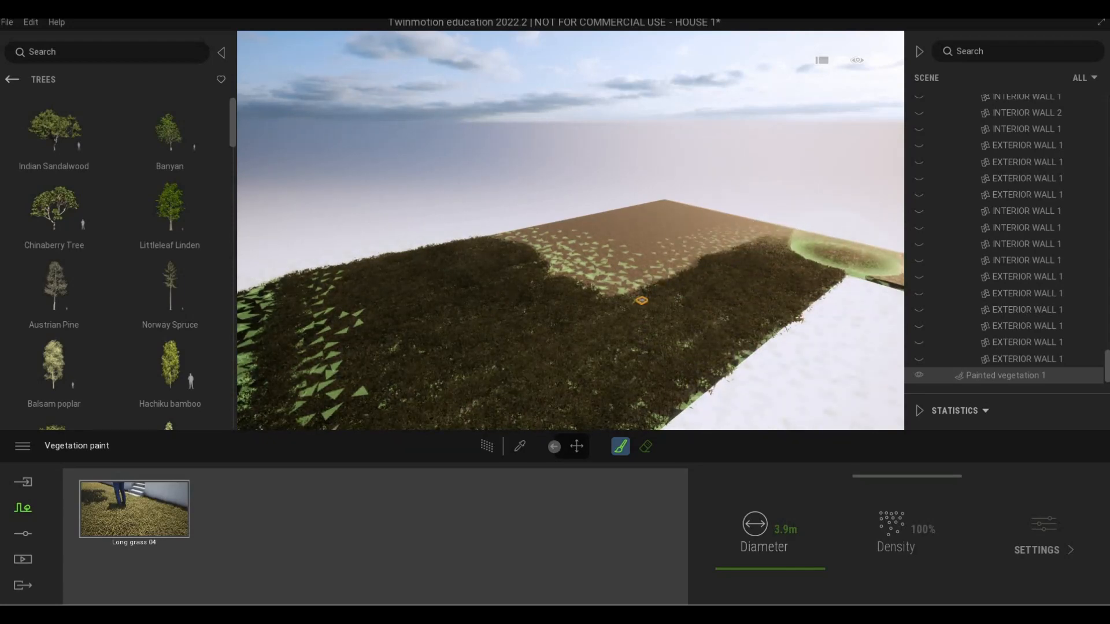
{"action": "right_click_drag", "start_coordinate": [703, 229], "coordinate": [703, 217]}
{"action": "left_click_drag", "start_coordinate": [709, 217], "coordinate": [831, 238]}
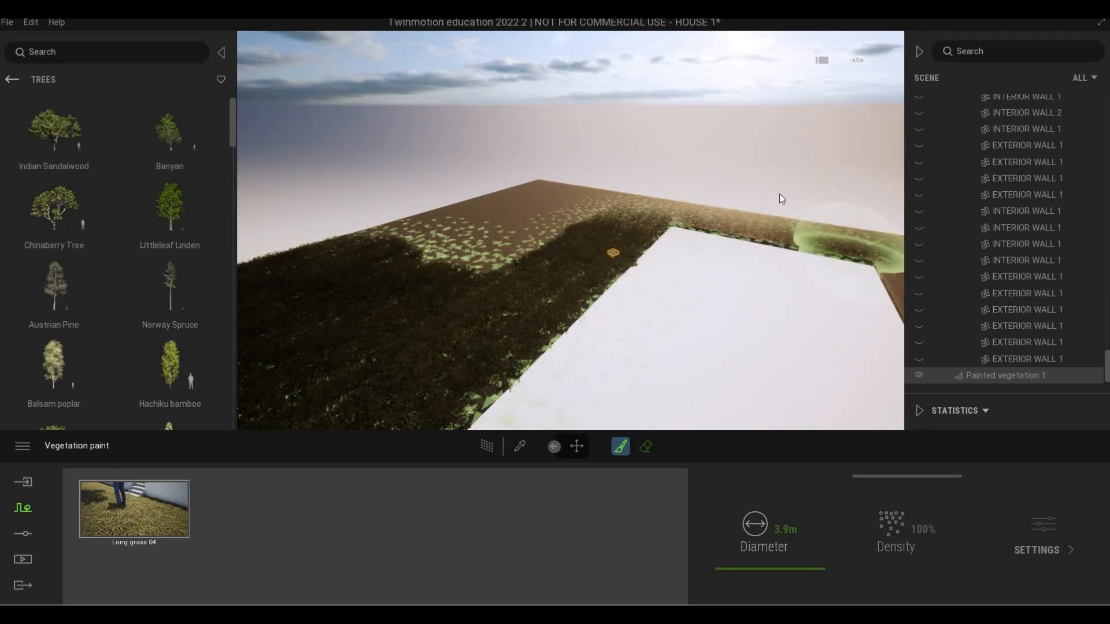
Paint grass down the opposite long side of the house footprint, starting from its far end
{"action": "right_click_drag", "start_coordinate": [779, 193], "coordinate": [762, 174]}
{"action": "mouse_move", "coordinate": [762, 175]}
{"action": "left_mouse_down"}
{"action": "mouse_move", "coordinate": [780, 245]}
{"action": "mouse_move", "coordinate": [821, 289]}
{"action": "left_mouse_up"}
{"action": "right_click_drag", "start_coordinate": [754, 213], "coordinate": [727, 135]}
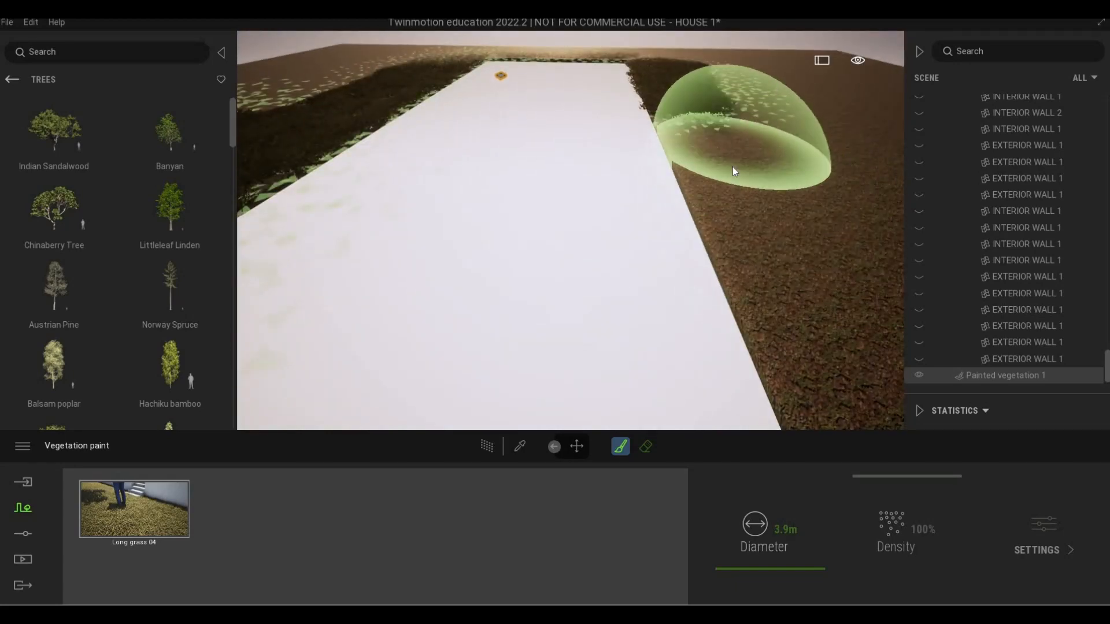
{"action": "left_click_drag", "start_coordinate": [728, 136], "coordinate": [770, 225]}
{"action": "mouse_move", "coordinate": [714, 198]}
{"action": "right_mouse_down"}
{"action": "mouse_move", "coordinate": [720, 186]}
{"action": "mouse_move", "coordinate": [695, 194]}
{"action": "right_mouse_up"}
{"action": "scroll", "coordinate": [688, 199], "scroll_direction": "down", "scroll_amount": 3}
{"action": "left_click_drag", "start_coordinate": [678, 207], "coordinate": [748, 347]}
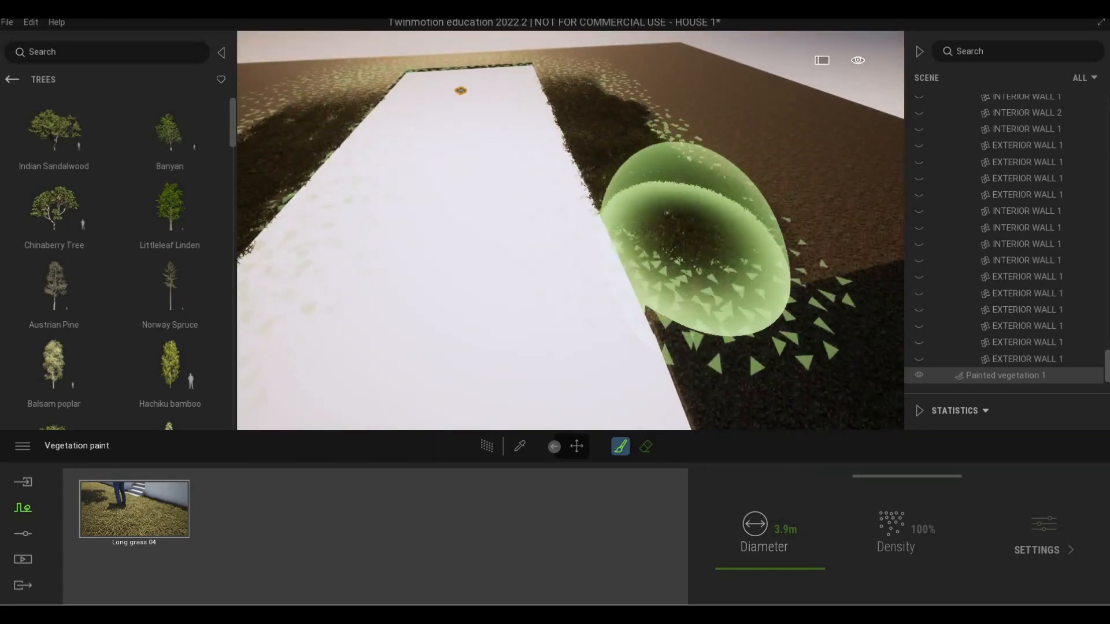
Paint grass around the rounded ground corner and along the adjoining outer edge on the opposite side of the footprint
{"action": "mouse_move", "coordinate": [765, 199]}
{"action": "right_mouse_down"}
{"action": "mouse_move", "coordinate": [713, 144]}
{"action": "mouse_move", "coordinate": [706, 117]}
{"action": "right_mouse_up"}
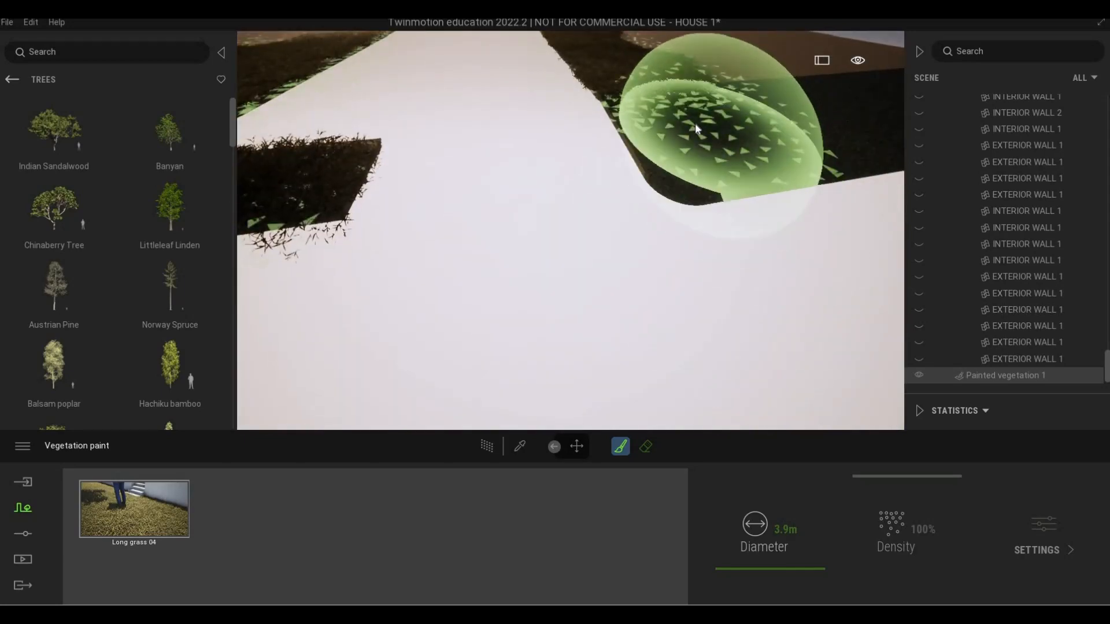
{"action": "mouse_move", "coordinate": [703, 130]}
{"action": "left_mouse_down"}
{"action": "mouse_move", "coordinate": [737, 113]}
{"action": "mouse_move", "coordinate": [705, 109]}
{"action": "left_mouse_up"}
{"action": "mouse_move", "coordinate": [705, 109]}
{"action": "right_mouse_down"}
{"action": "mouse_move", "coordinate": [617, 123]}
{"action": "mouse_move", "coordinate": [649, 100]}
{"action": "right_mouse_up"}
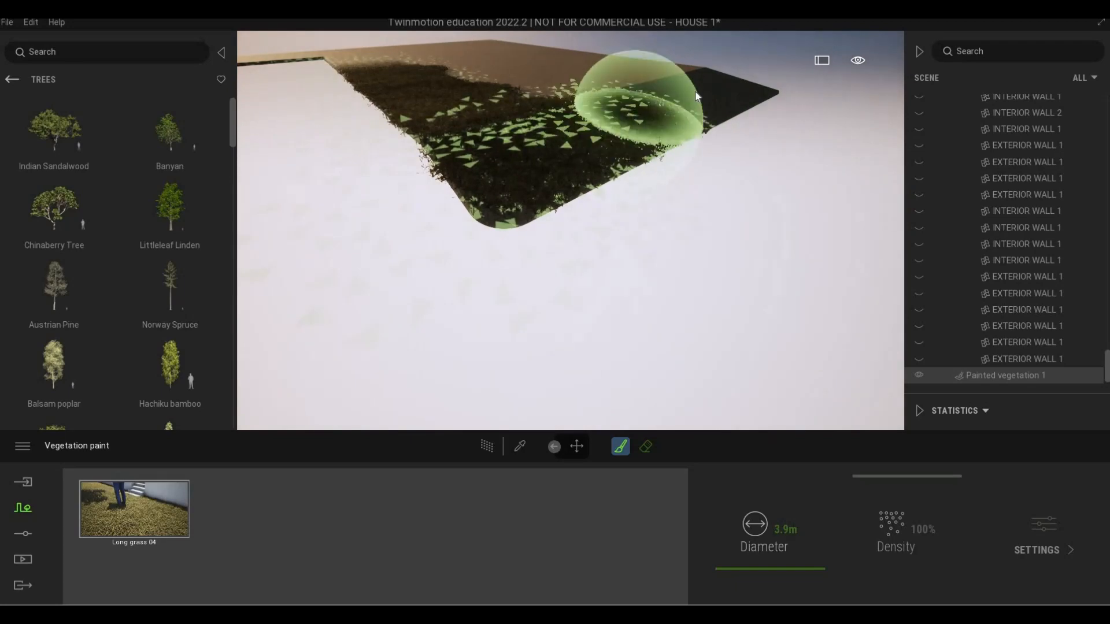
{"action": "key", "text": "w"}
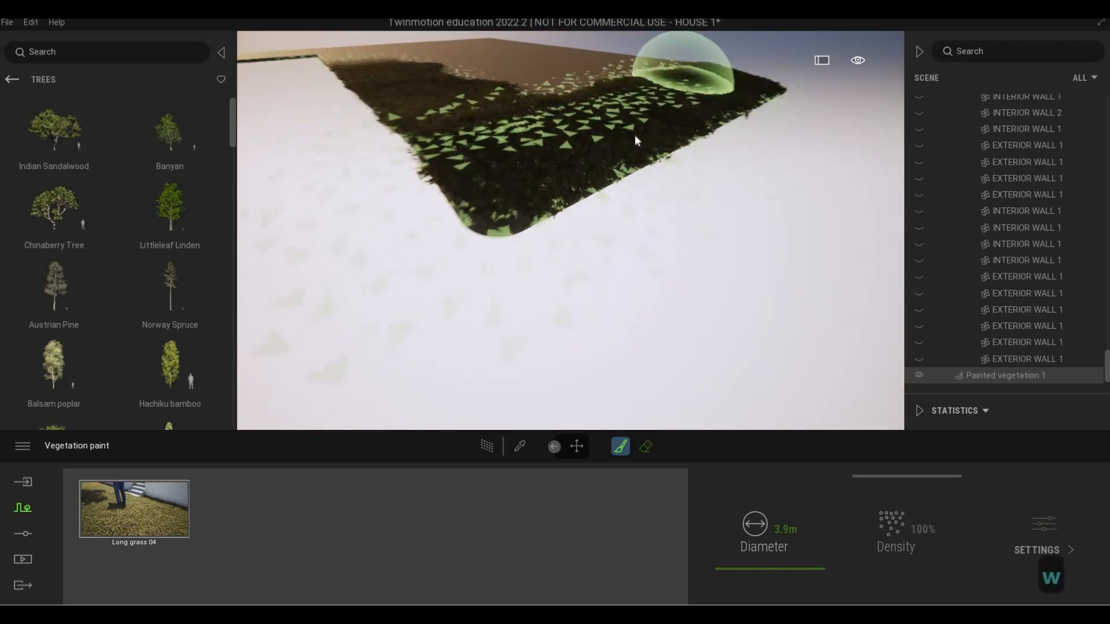
{"action": "key", "text": "w"}
{"action": "key", "text": "d"}
{"action": "key", "text": "q"}
{"action": "key", "text": "q"}
{"action": "right_click_drag", "start_coordinate": [560, 180], "coordinate": [676, 181]}
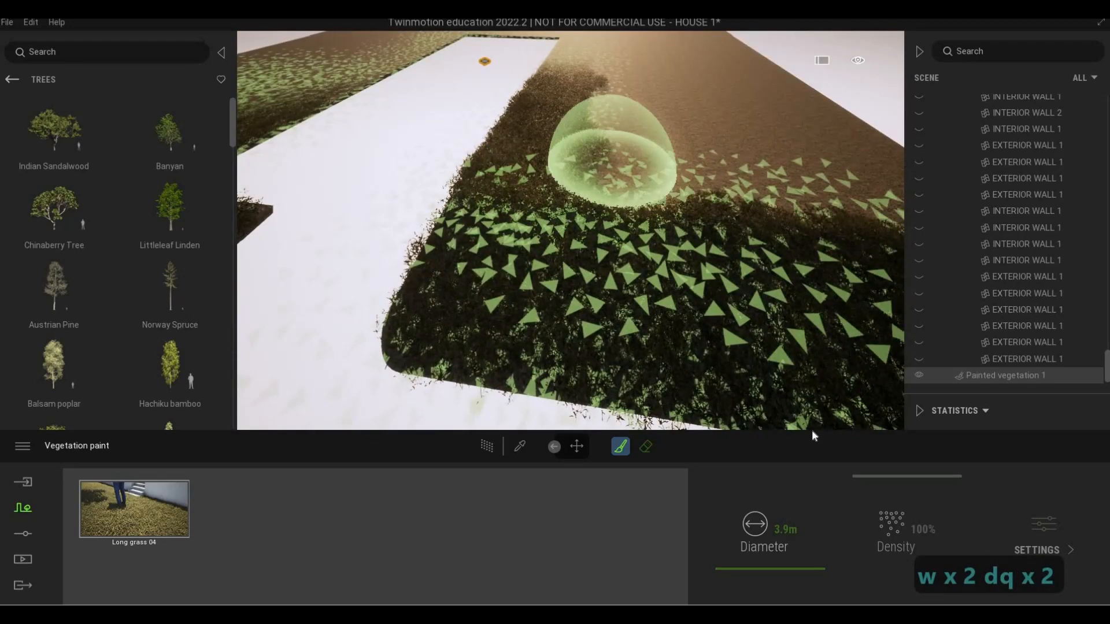
Set the vegetation brush diameter to 12.3 m and cover the wide ground area beside the opposite side of the footprint
{"action": "left_click_drag", "start_coordinate": [745, 565], "coordinate": [824, 568]}
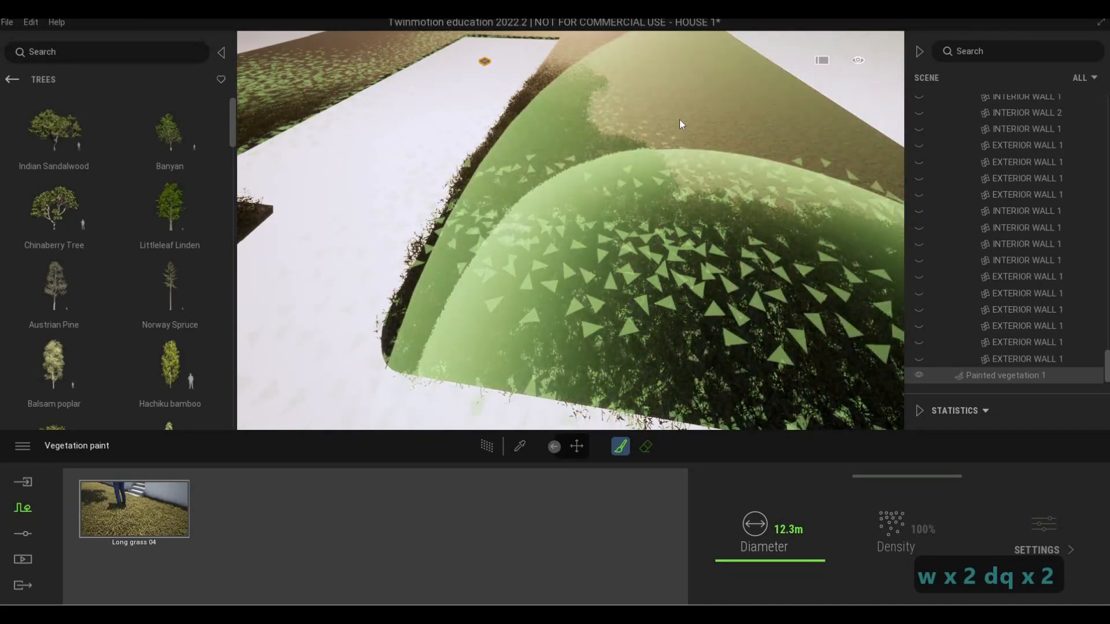
{"action": "key", "text": "d"}
{"action": "key", "text": "q"}
{"action": "key", "text": "d"}
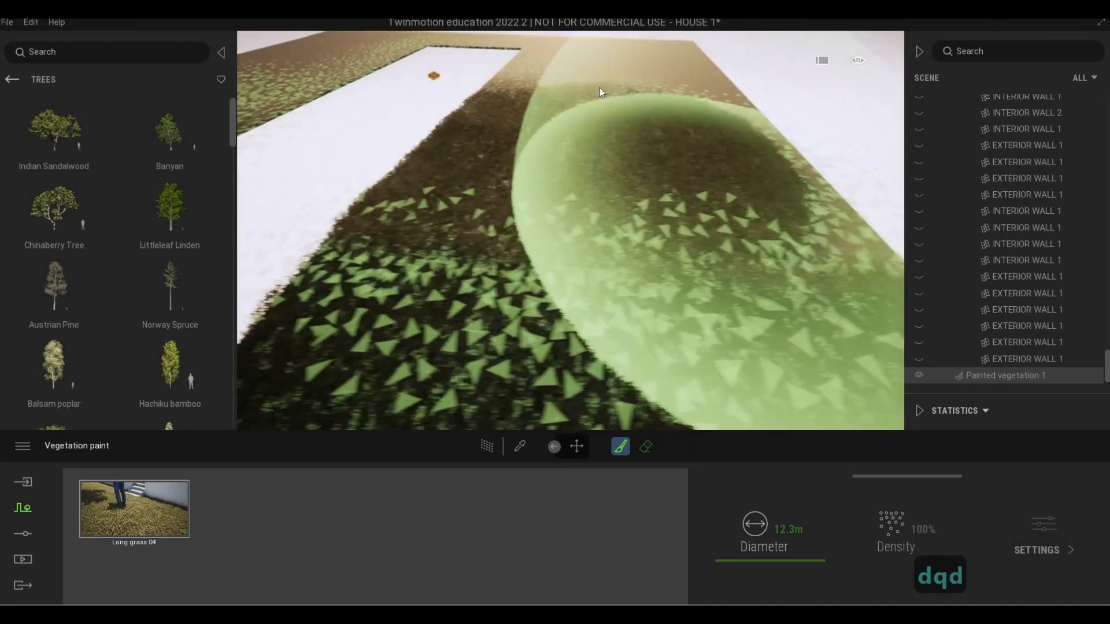
{"action": "key", "text": "w"}
{"action": "key", "text": "w"}
{"action": "key", "text": "q"}
{"action": "key", "text": "q"}
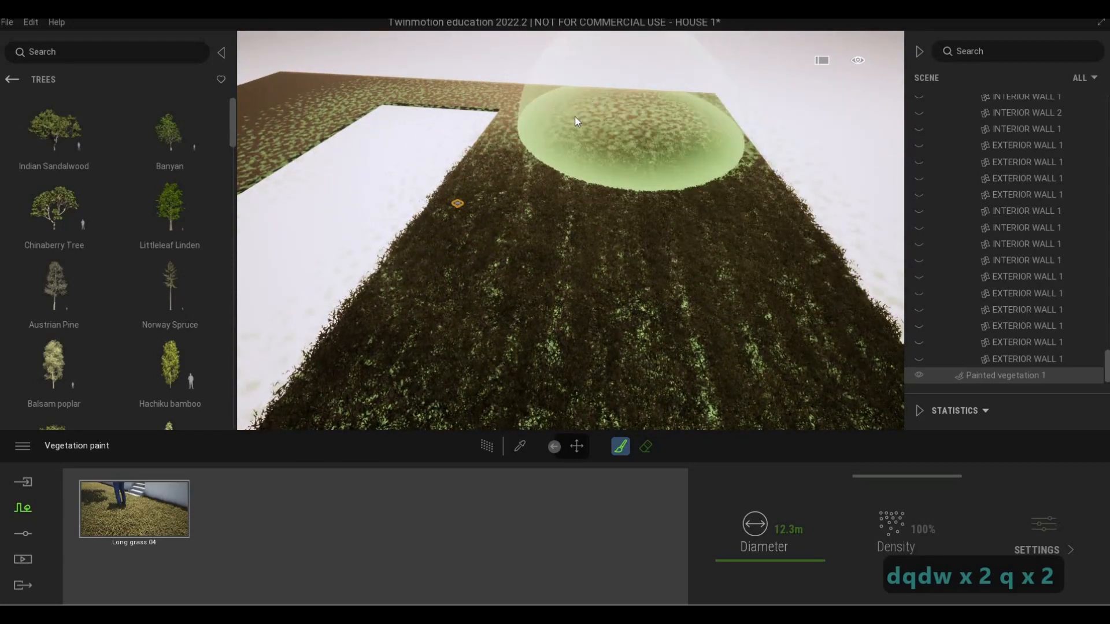
Paint grass across the ground behind the footprint's far end and over the remaining bare far corner
{"action": "key", "text": "q"}
{"action": "key", "text": "a"}
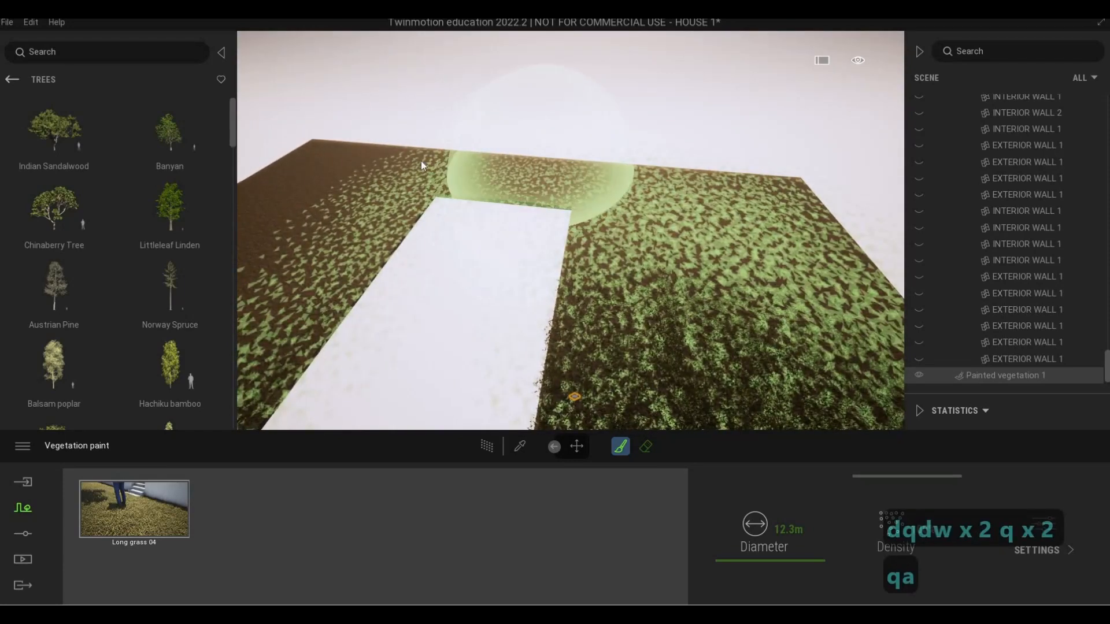
{"action": "key", "text": "a"}
{"action": "key", "text": "a"}
{"action": "key", "text": "a"}
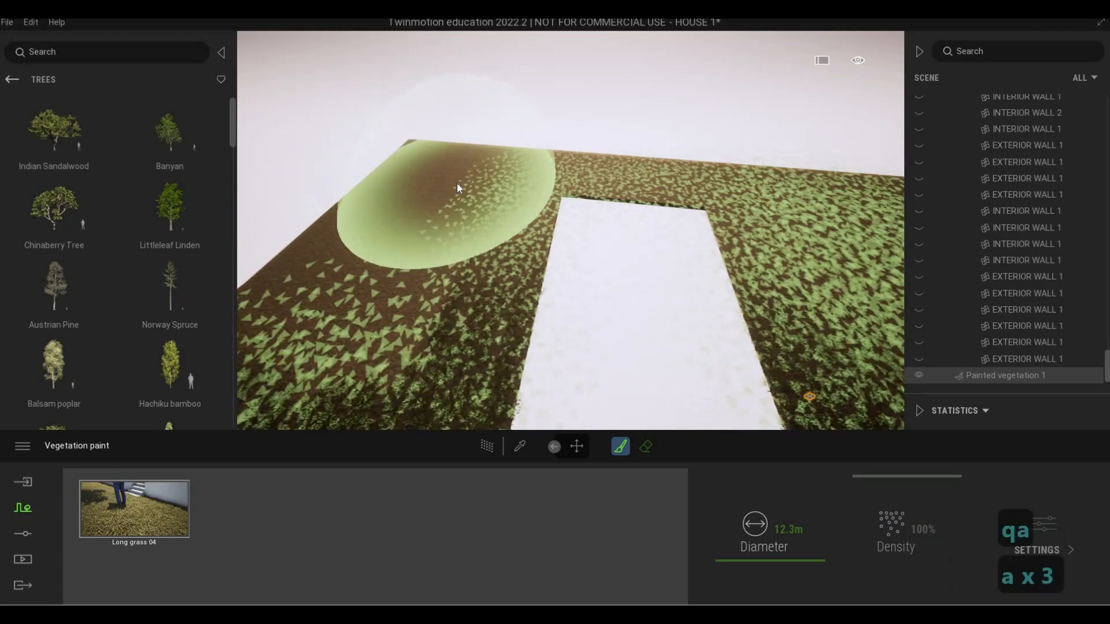
{"action": "key", "text": "s"}
{"action": "key", "text": "a"}
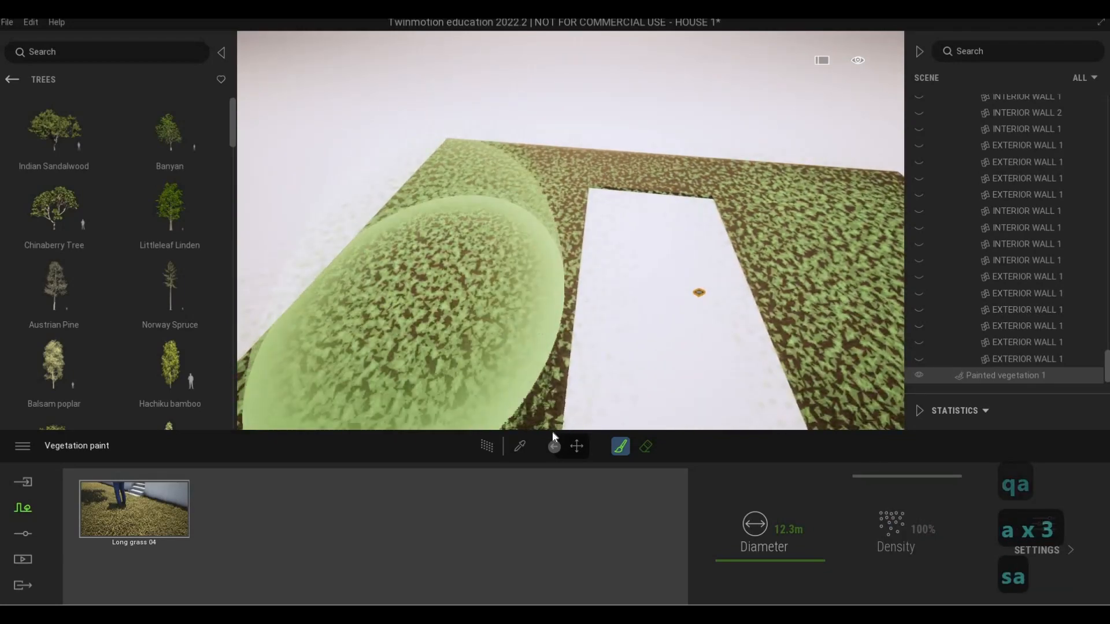
{"action": "key", "text": "w"}
Set the vegetation brush diameter to 3.9 m and touch up the grass behind and beside the footprint's far end
{"action": "left_click_drag", "start_coordinate": [772, 562], "coordinate": [771, 568]}
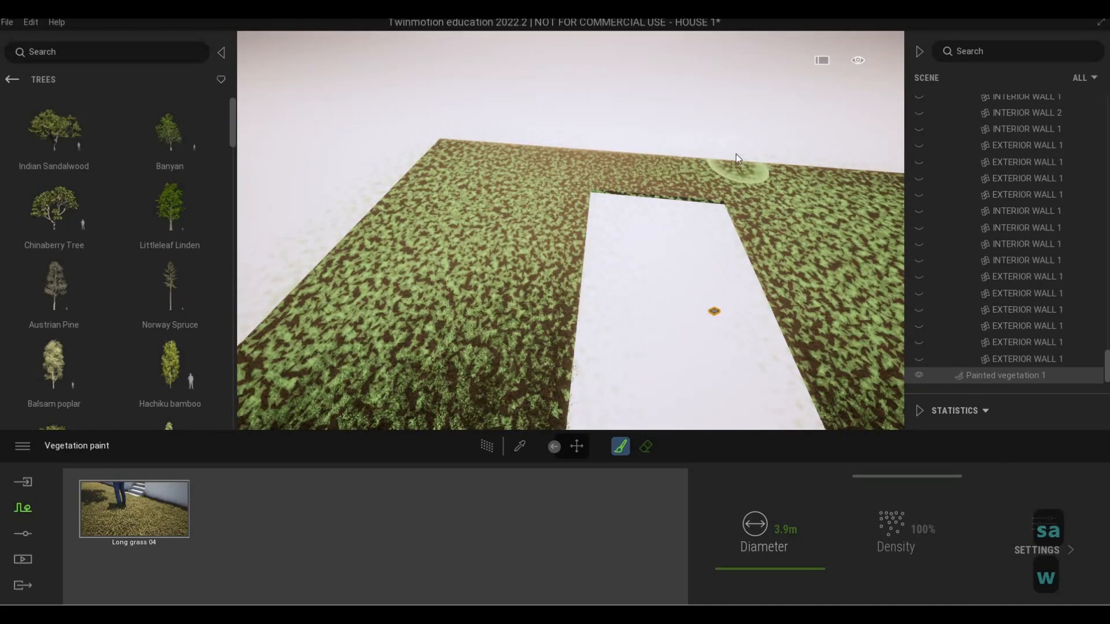
{"action": "key", "text": "a"}
{"action": "key", "text": "e"}
{"action": "key", "text": "w"}
{"action": "key", "text": "e"}
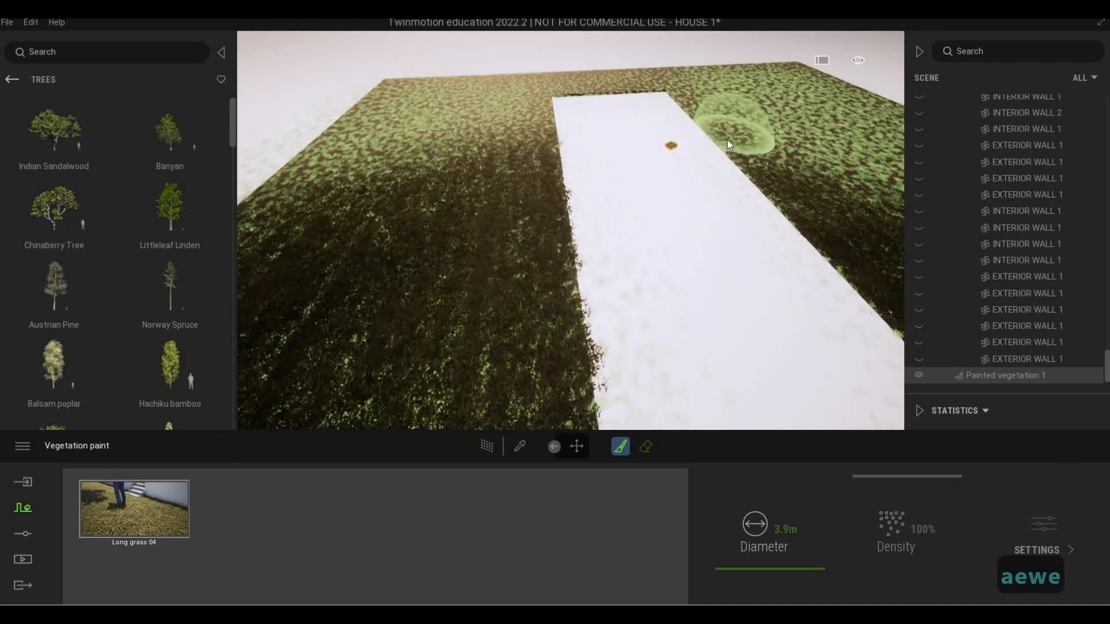
{"action": "key", "text": "q"}
{"action": "key", "text": "a"}
{"action": "key", "text": "e"}
{"action": "key", "text": "s"}
{"action": "key", "text": "e"}
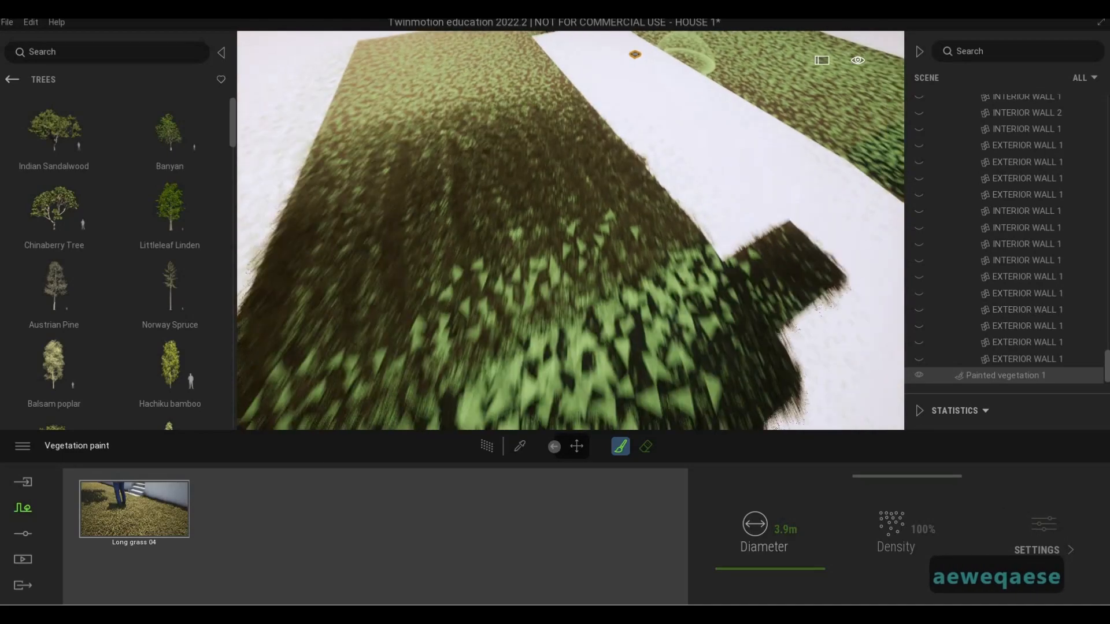
Thicken the grass on the small lawn patch and where it meets the main lawn, and exit vegetation painting
{"action": "key", "text": "d"}
{"action": "key", "text": "w"}
{"action": "key", "text": "q"}
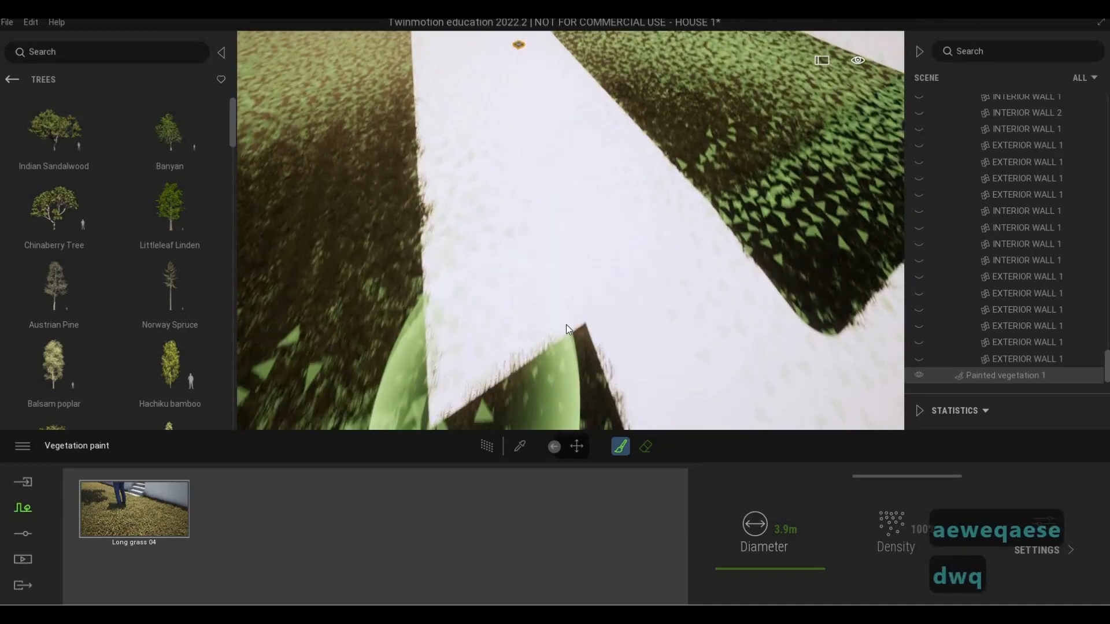
{"action": "key", "text": "e"}
{"action": "key", "text": "w"}
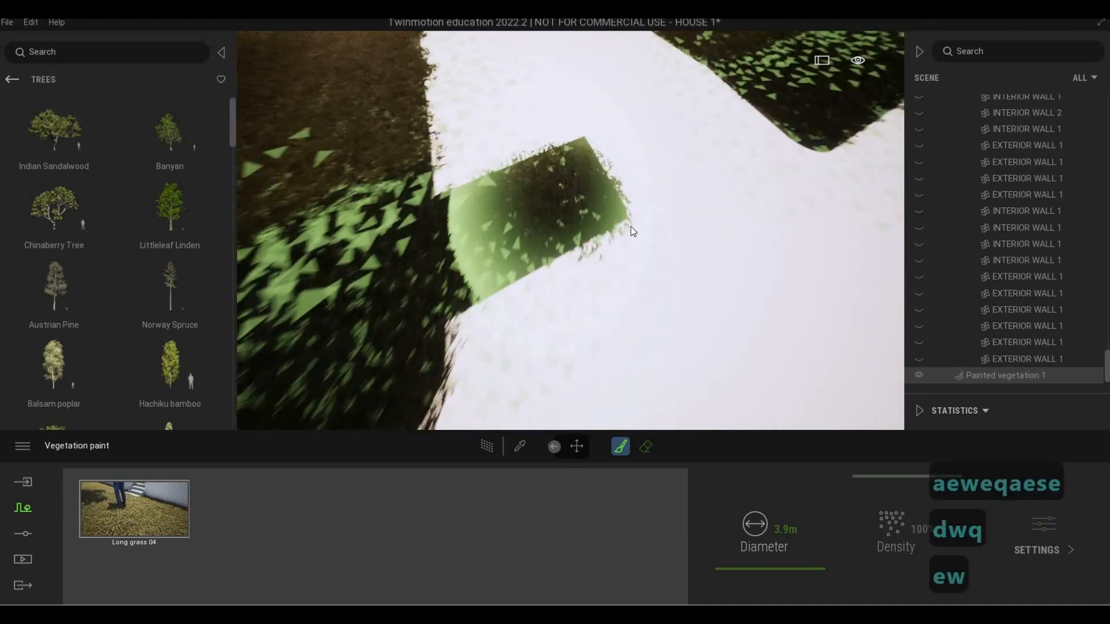
{"action": "key", "text": "a"}
{"action": "key", "text": "w"}
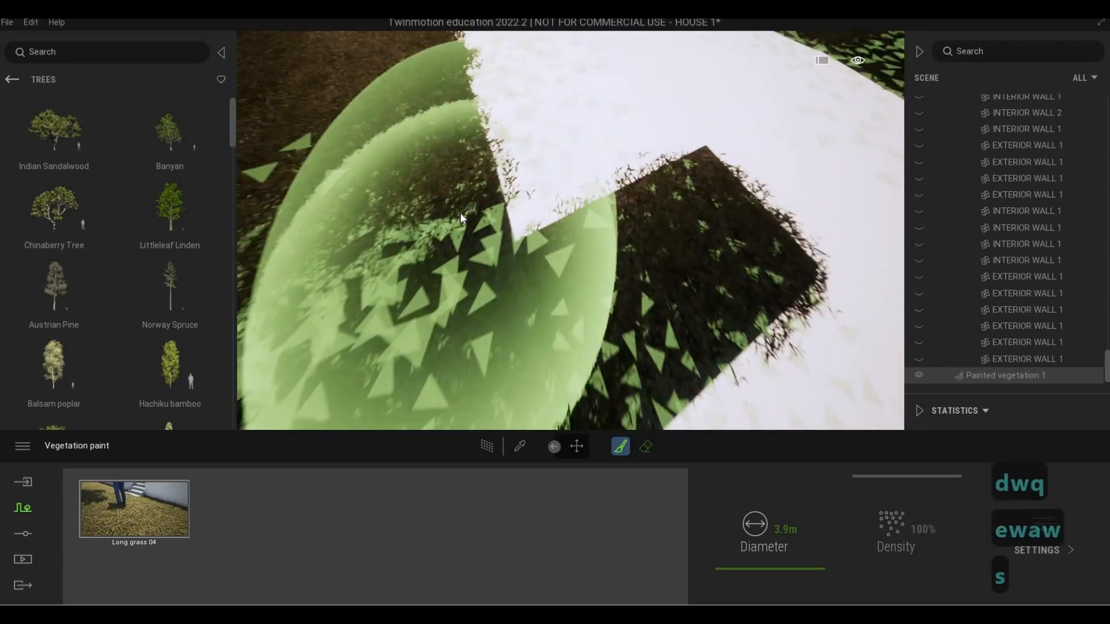
{"action": "key", "text": "s"}
{"action": "key", "text": "Escape"}
{"action": "key", "text": "Escape"}
{"action": "key", "text": "e"}
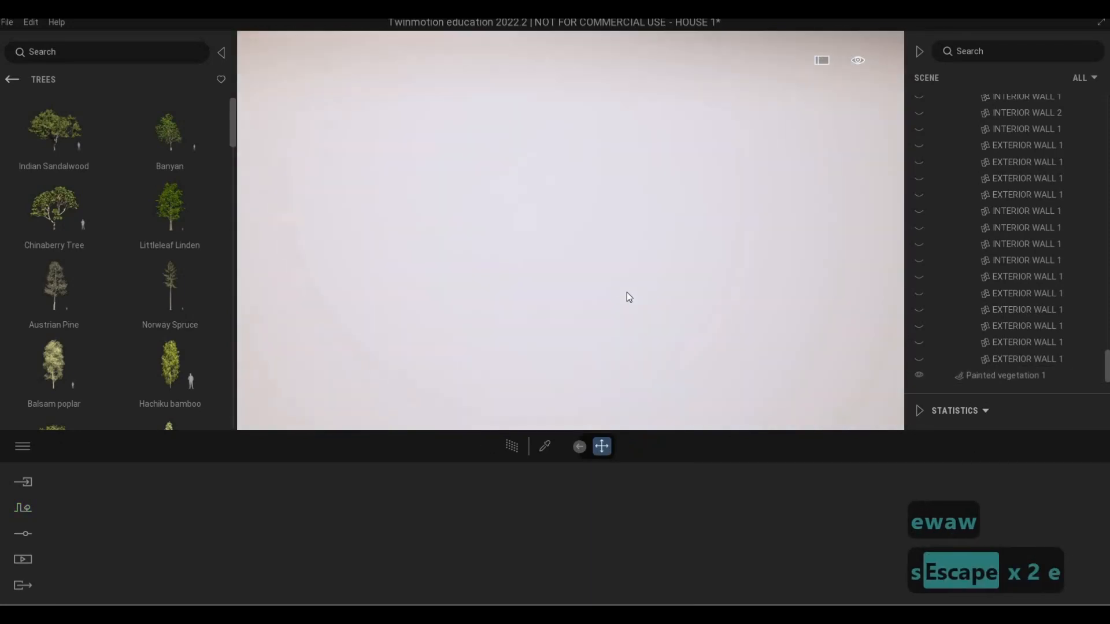
{"action": "key", "text": "w"}
{"action": "key", "text": "w"}
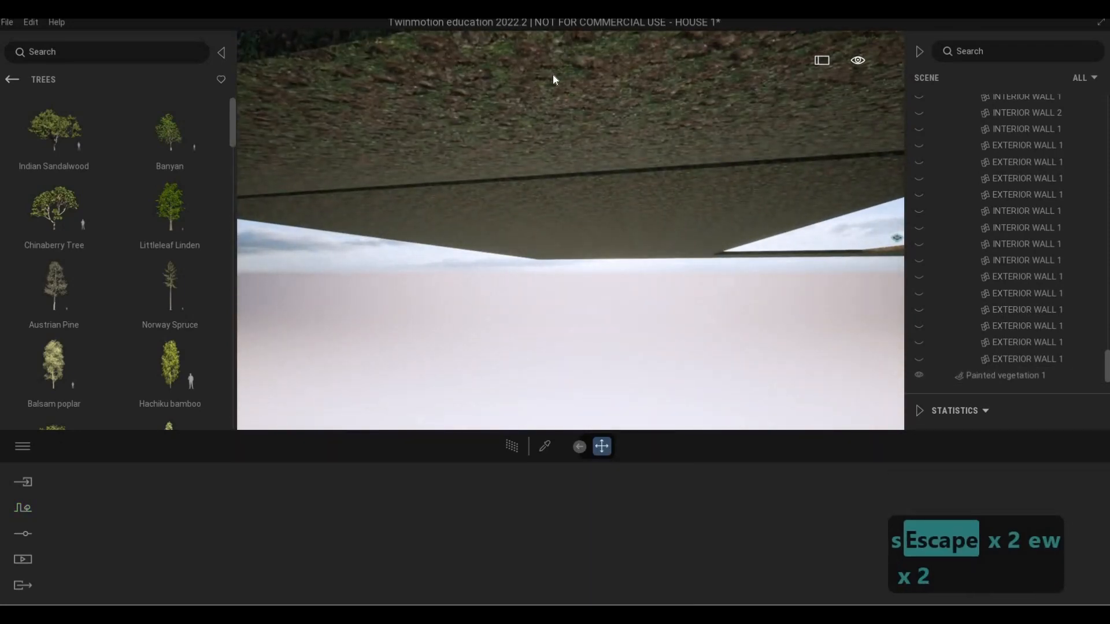
{"action": "left_click", "coordinate": [554, 72]}
{"action": "key", "text": "a"}
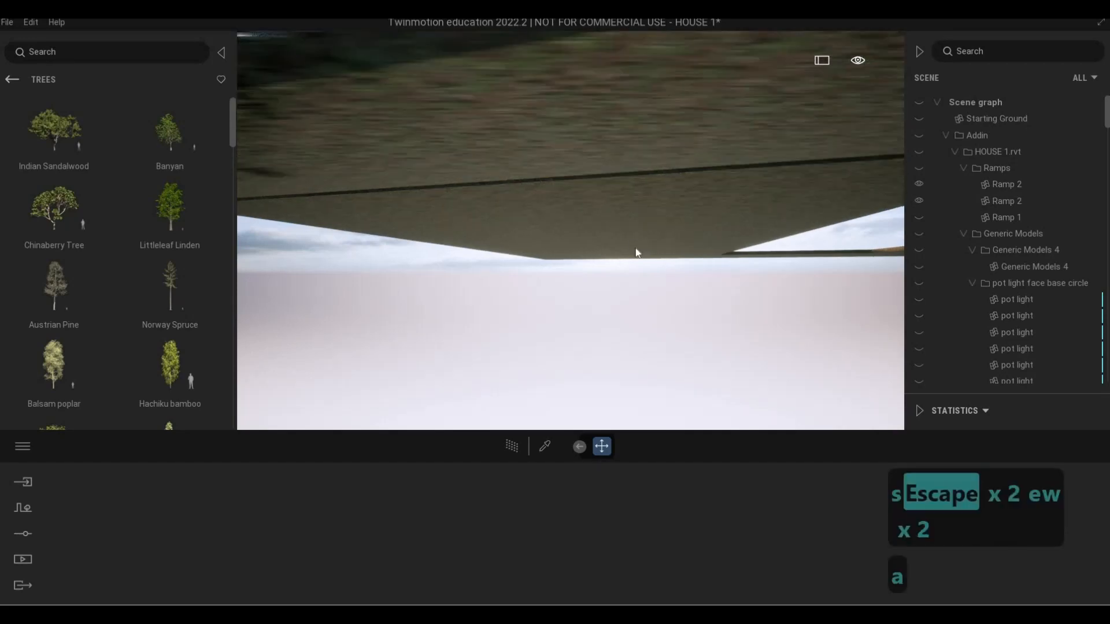
{"action": "key", "text": "q"}
{"action": "key", "text": "d"}
{"action": "key", "text": "e"}
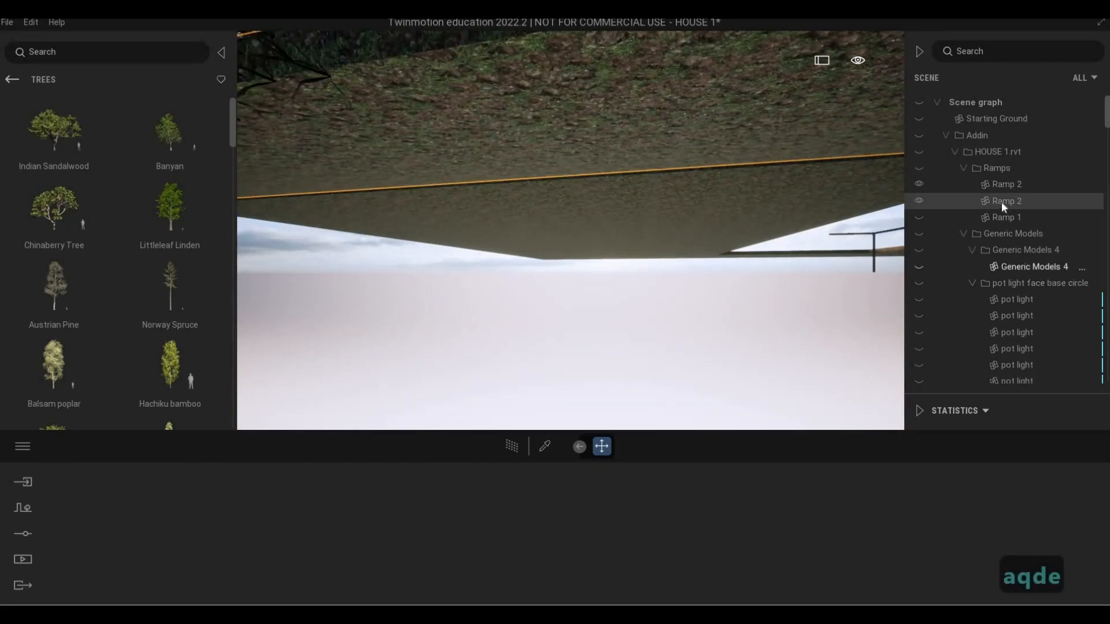
Turn off the isolation of the grass-covered ramp so the whole house model is shown
{"action": "right_click", "coordinate": [1001, 201]}
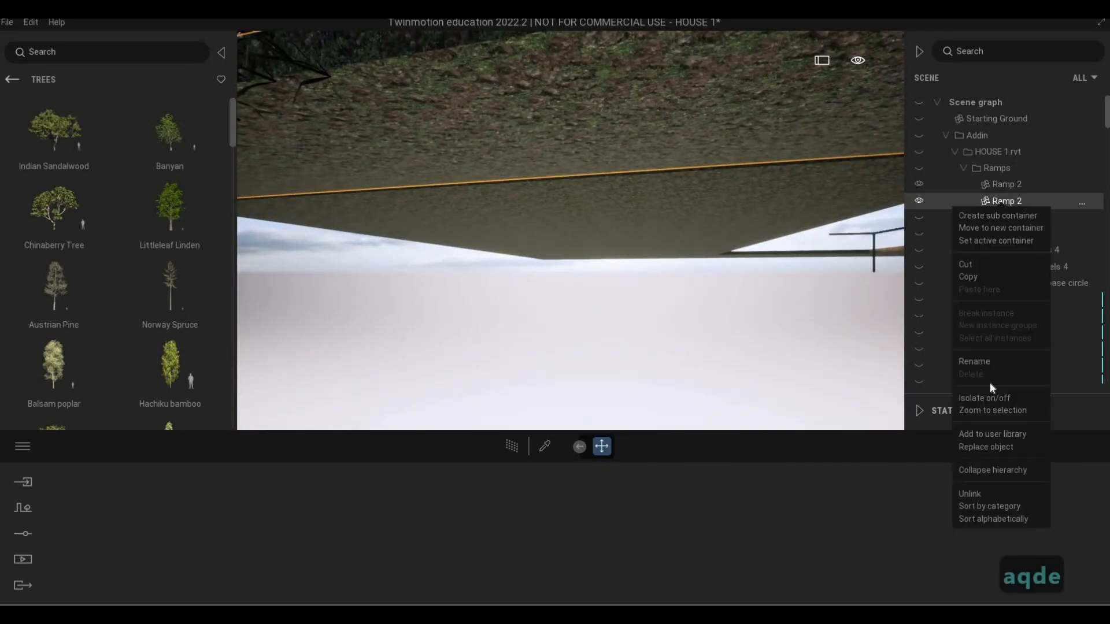
{"action": "left_click", "coordinate": [997, 401]}
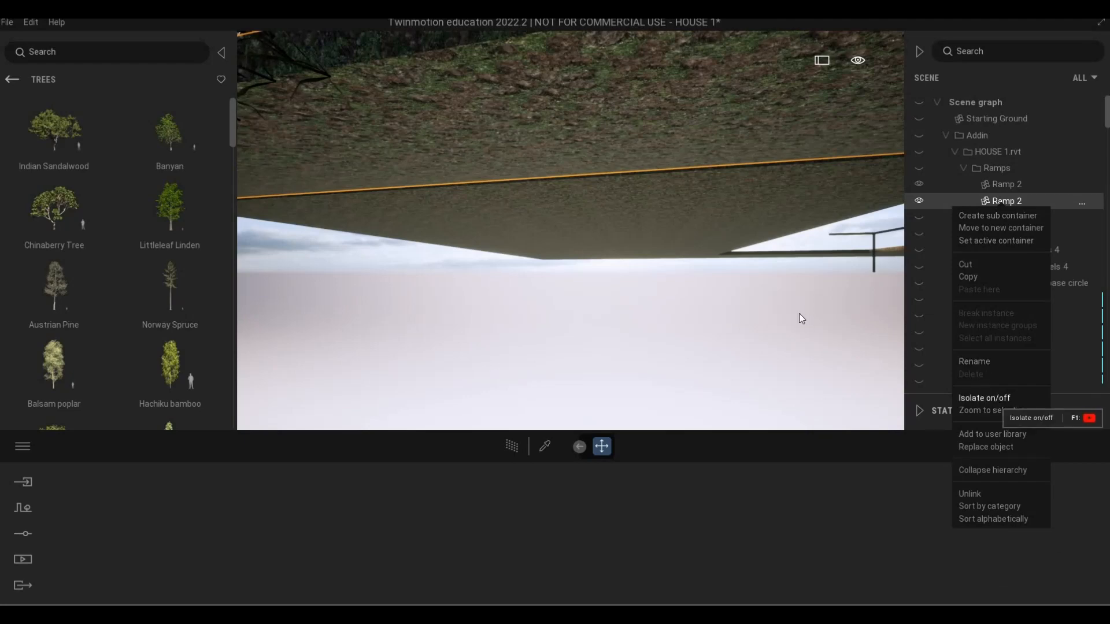
{"action": "key", "text": "q"}
{"action": "key", "text": "d"}
{"action": "key", "text": "a"}
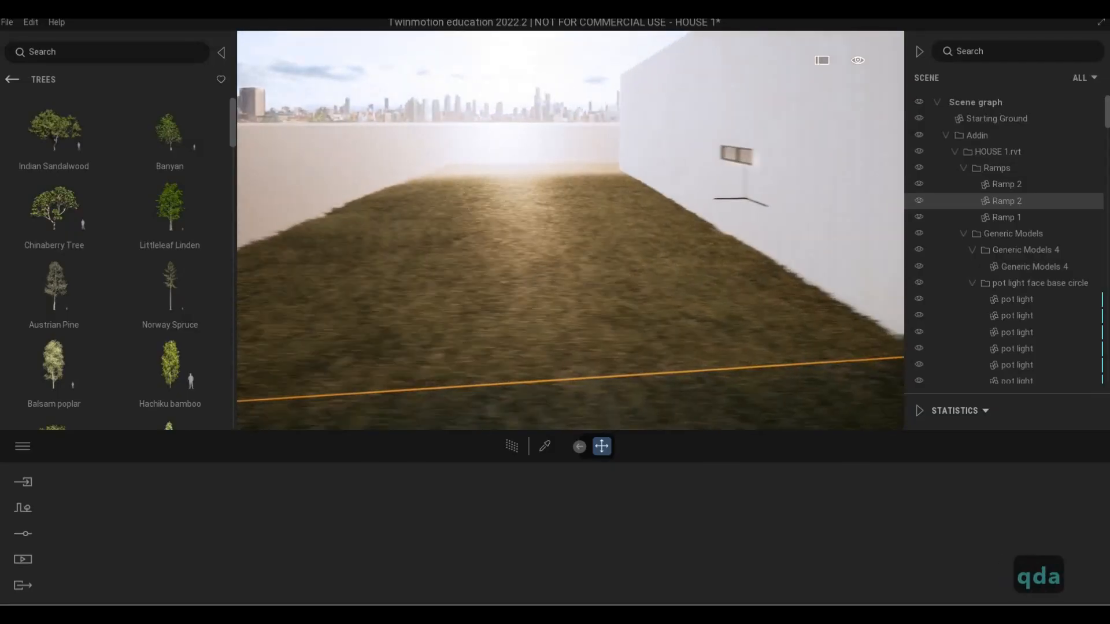
Examine the painted grass along the house's side wall, the paved edge and the ground around the front planter
{"action": "key", "text": "a"}
{"action": "key", "text": "a"}
{"action": "key", "text": "a"}
{"action": "key", "text": "w"}
{"action": "key", "text": "q"}
{"action": "key", "text": "q"}
{"action": "key", "text": "q"}
{"action": "key", "text": "q"}
{"action": "key", "text": "q"}
{"action": "key", "text": "q"}
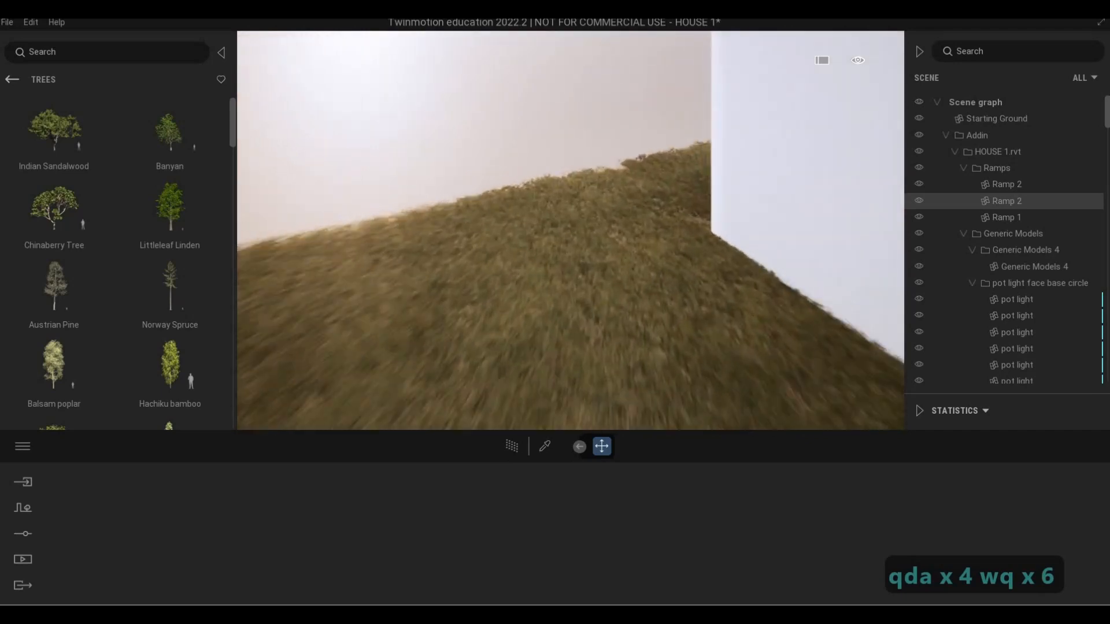
{"action": "key", "text": "s"}
{"action": "key", "text": "e"}
{"action": "key", "text": "e"}
{"action": "key", "text": "w"}
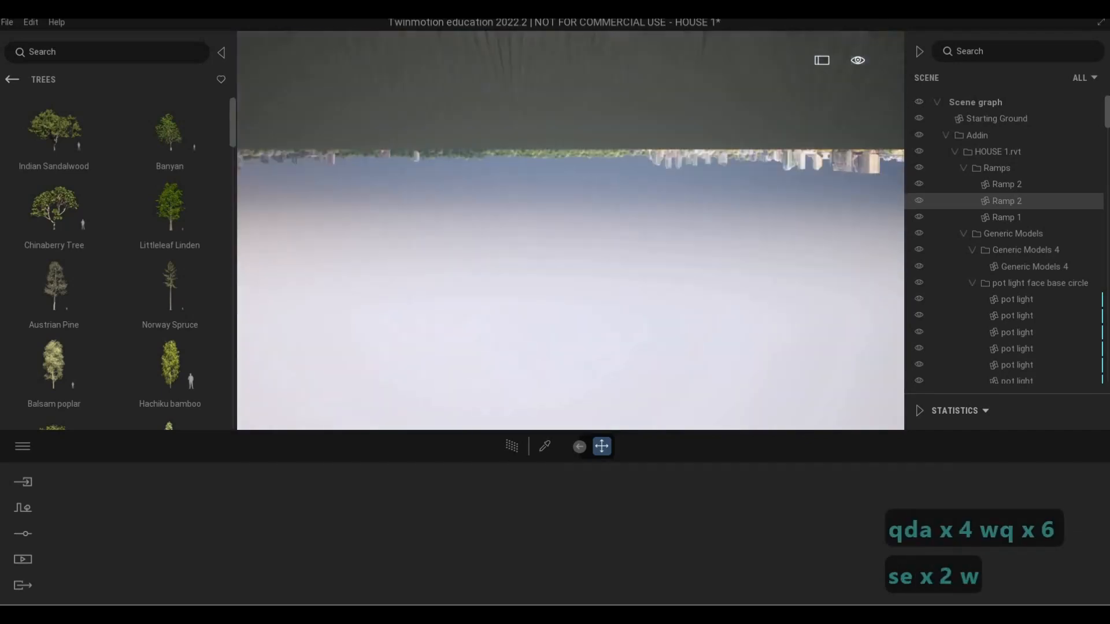
{"action": "key", "text": "q"}
{"action": "key", "text": "d"}
{"action": "key", "text": "d"}
{"action": "key", "text": "s"}
{"action": "key", "text": "e"}
{"action": "key", "text": "d"}
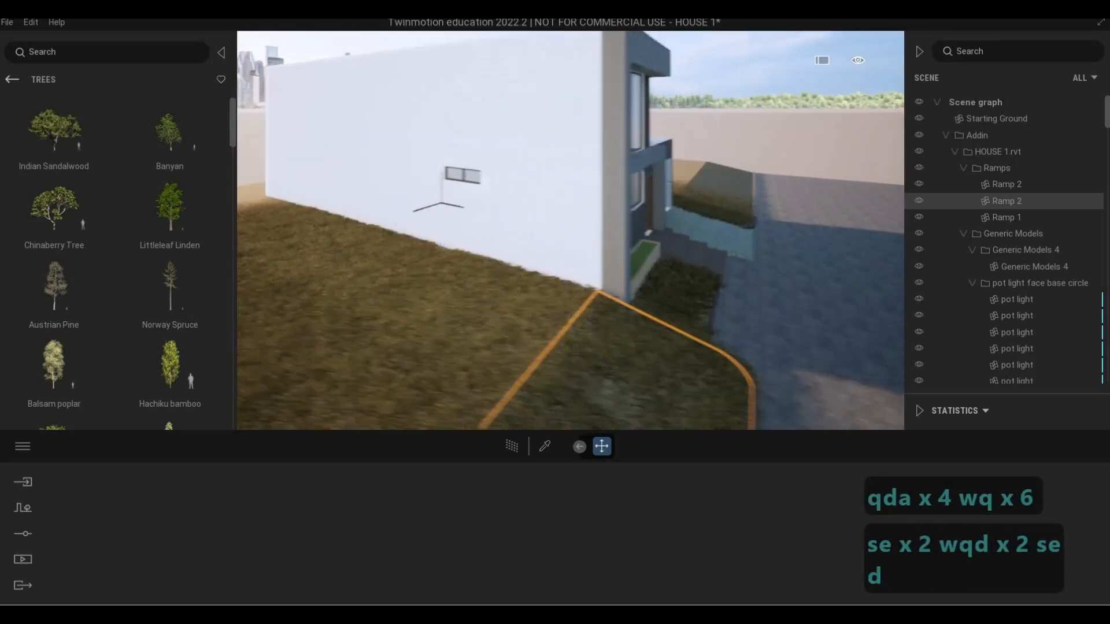
{"action": "key", "text": "w"}
{"action": "key", "text": "w"}
{"action": "key", "text": "e"}
{"action": "key", "text": "w"}
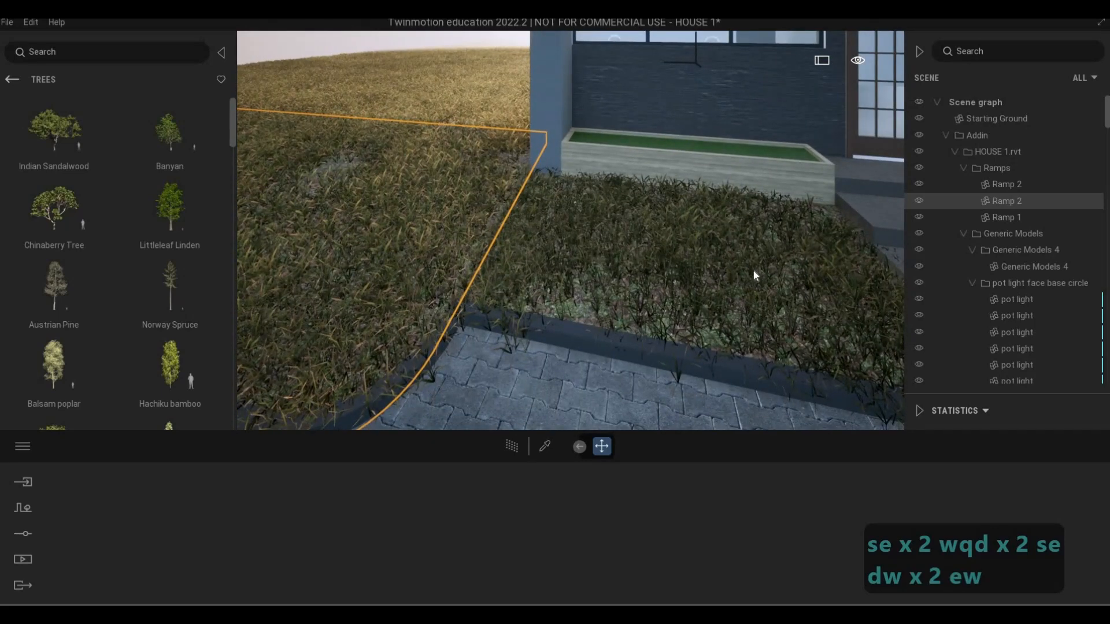
{"action": "key", "text": "a"}
{"action": "key", "text": "e"}
{"action": "key", "text": "a"}
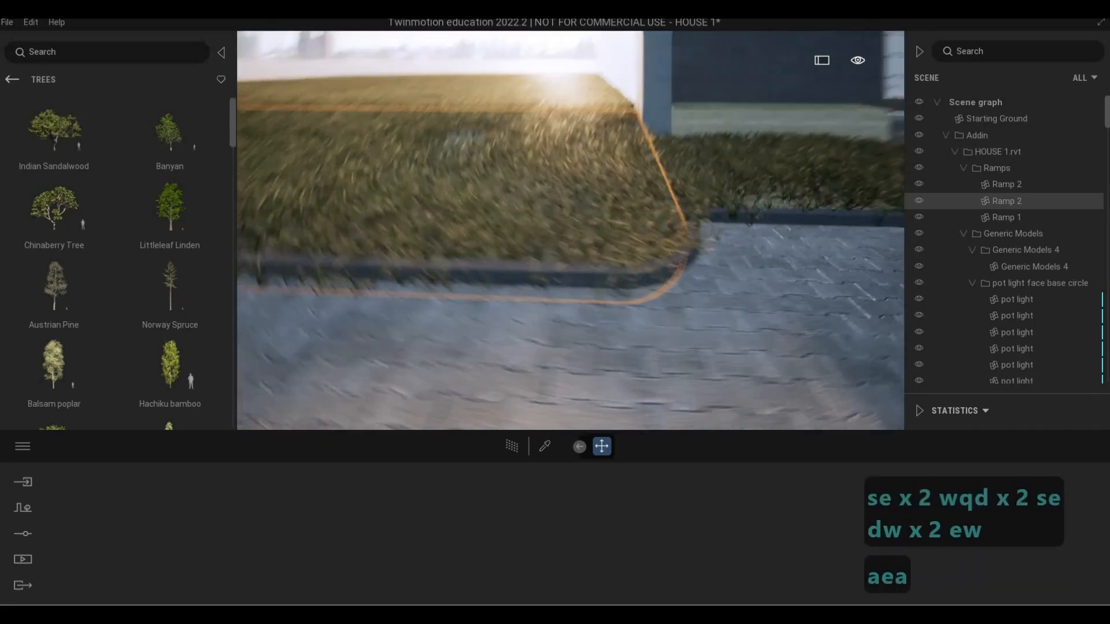
{"action": "key", "text": "q"}
{"action": "key", "text": "a"}
{"action": "key", "text": "e"}
{"action": "key", "text": "a"}
{"action": "key", "text": "w"}
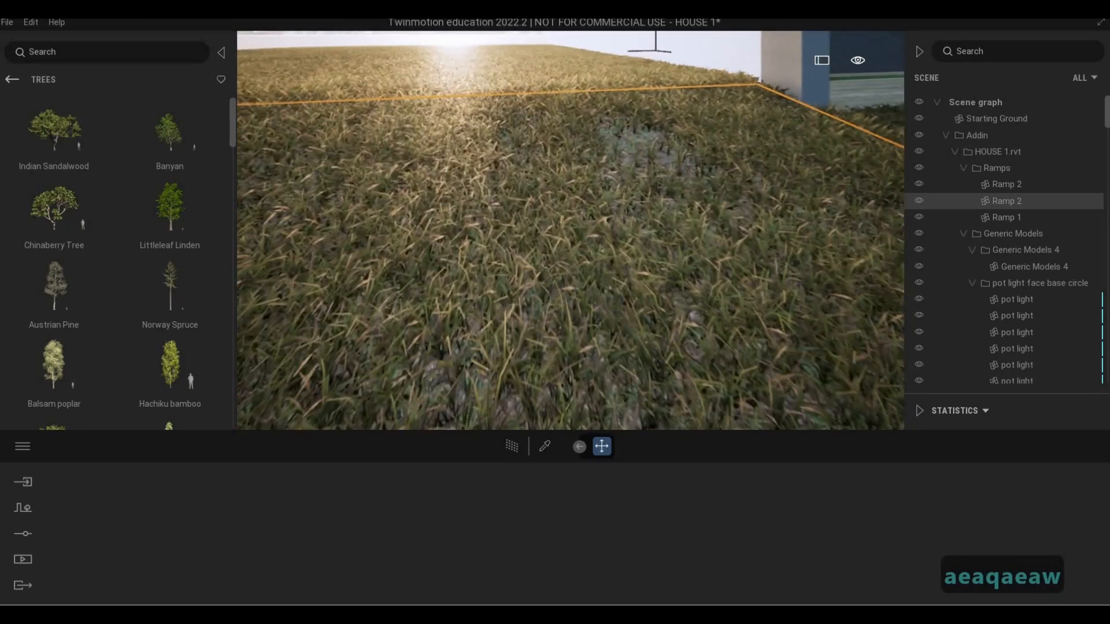
{"action": "key", "text": "d"}
{"action": "key", "text": "q"}
{"action": "key", "text": "w"}
{"action": "key", "text": "d"}
{"action": "key", "text": "q"}
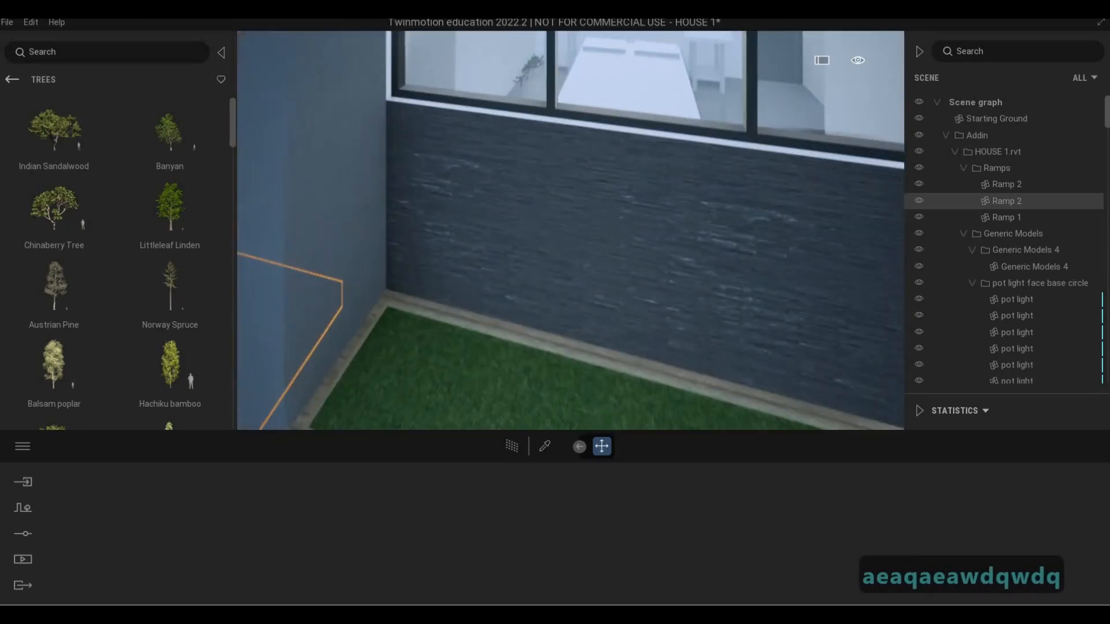
{"action": "key", "text": "s"}
{"action": "key", "text": "e"}
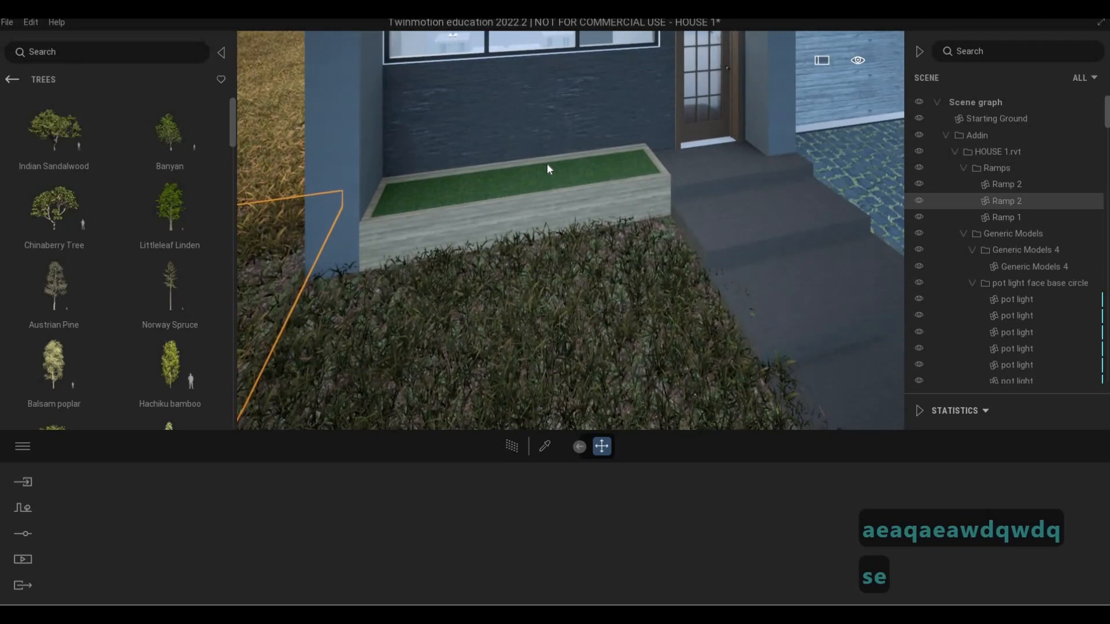
{"action": "left_click", "coordinate": [546, 164]}
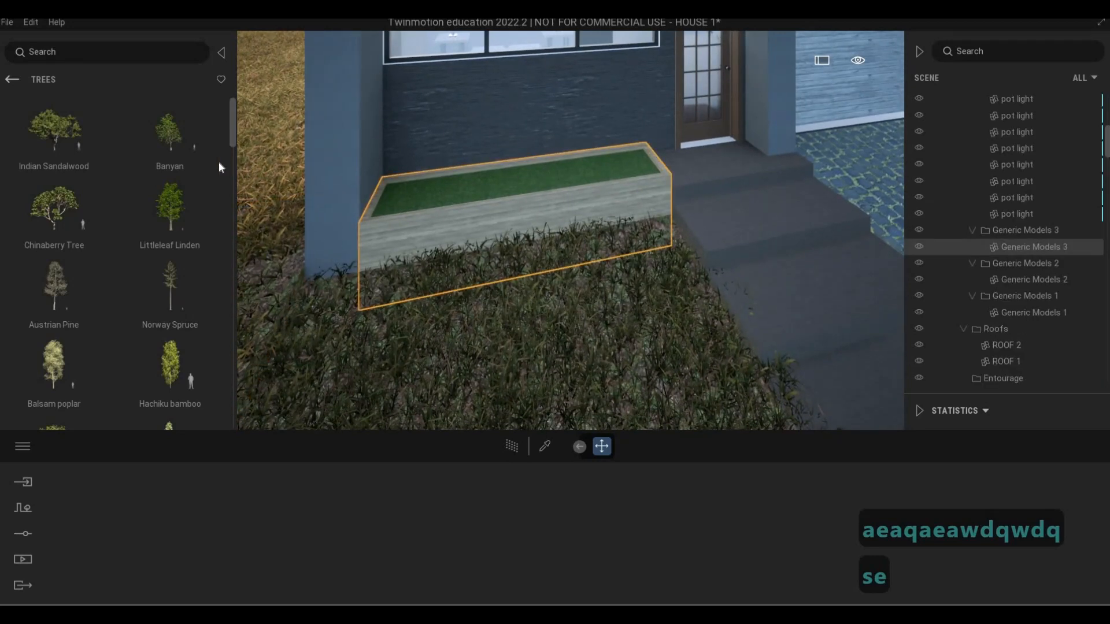
{"action": "key", "text": "q"}
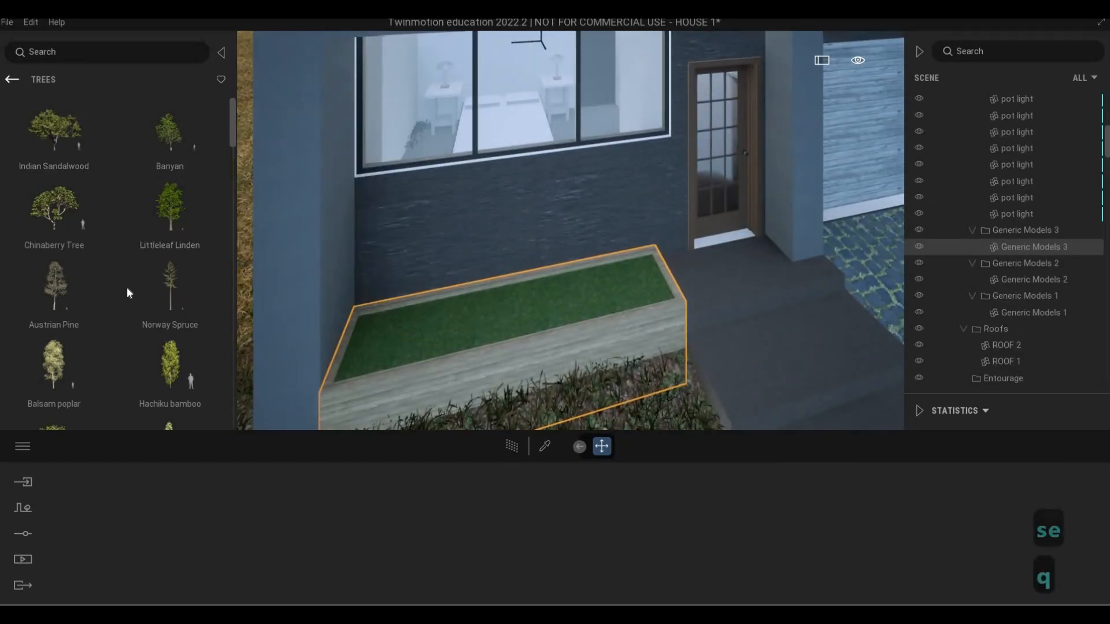
{"action": "left_click", "coordinate": [11, 79]}
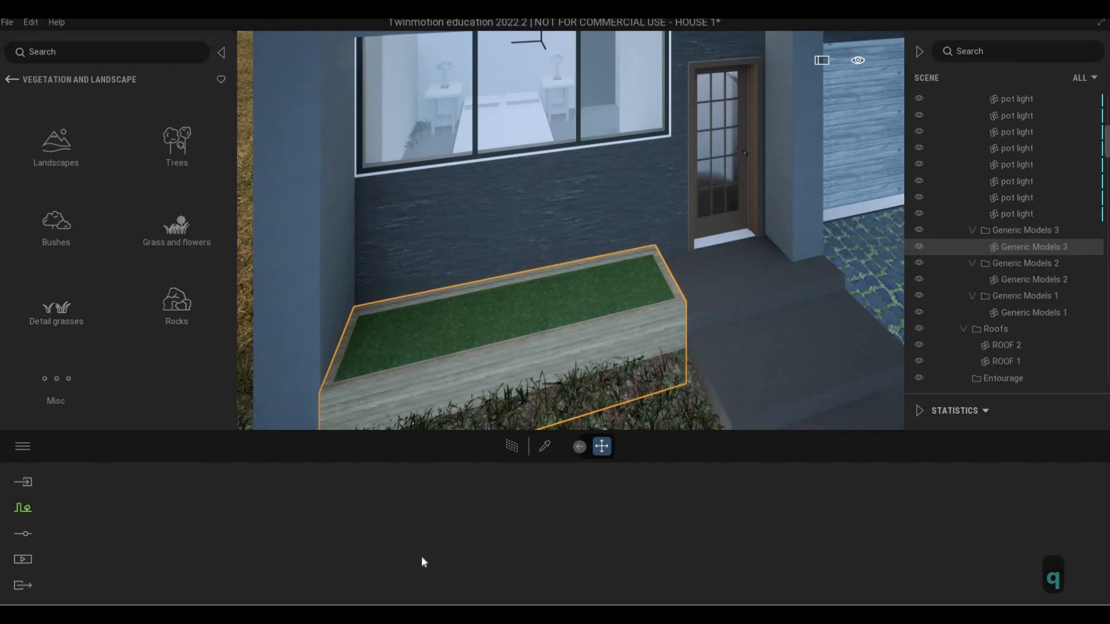
{"action": "left_click", "coordinate": [489, 532]}
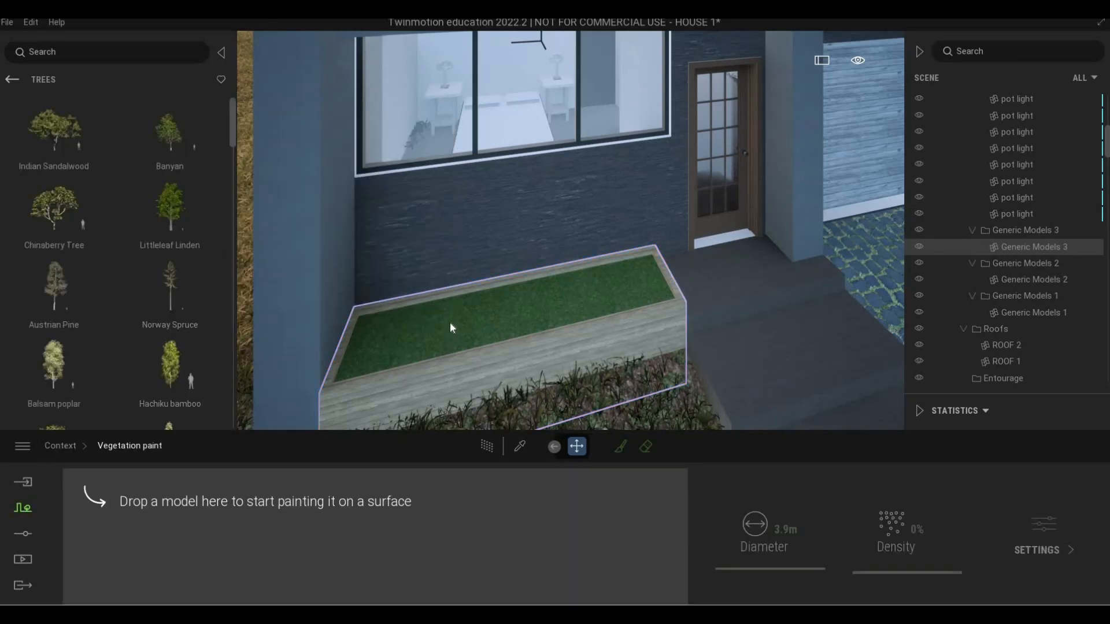
{"action": "left_click", "coordinate": [446, 307]}
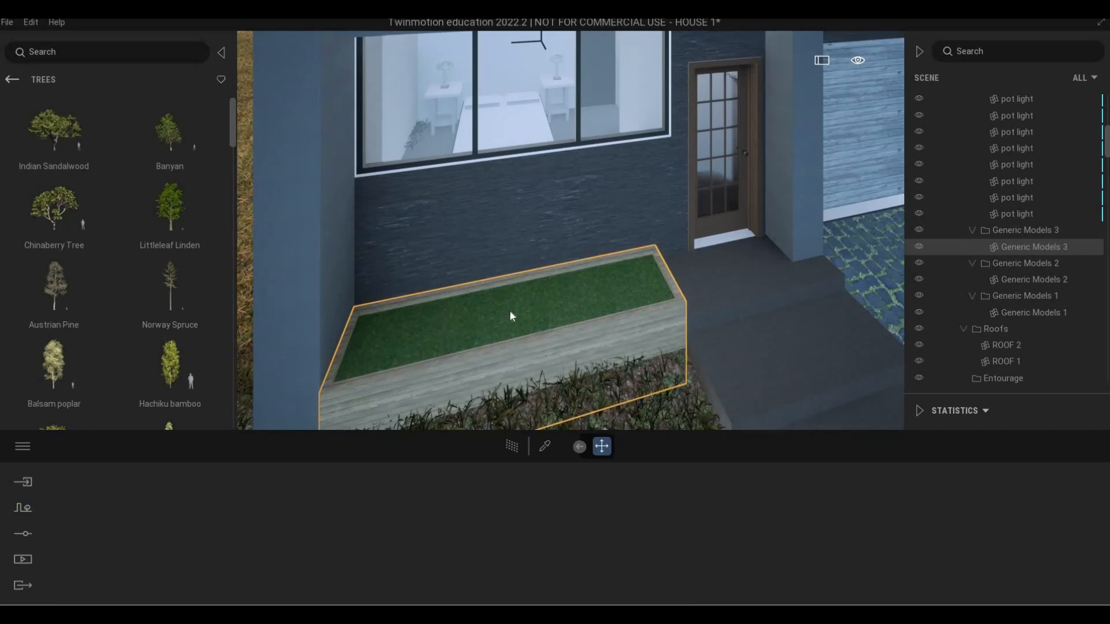
{"action": "key", "text": "Tab"}
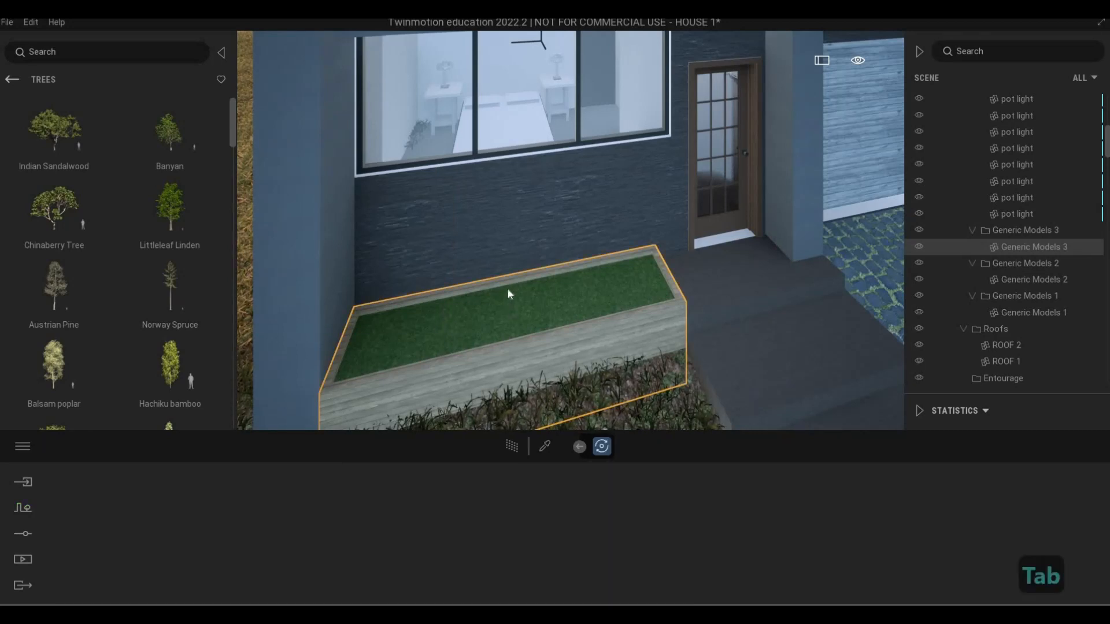
{"action": "key", "text": "Escape"}
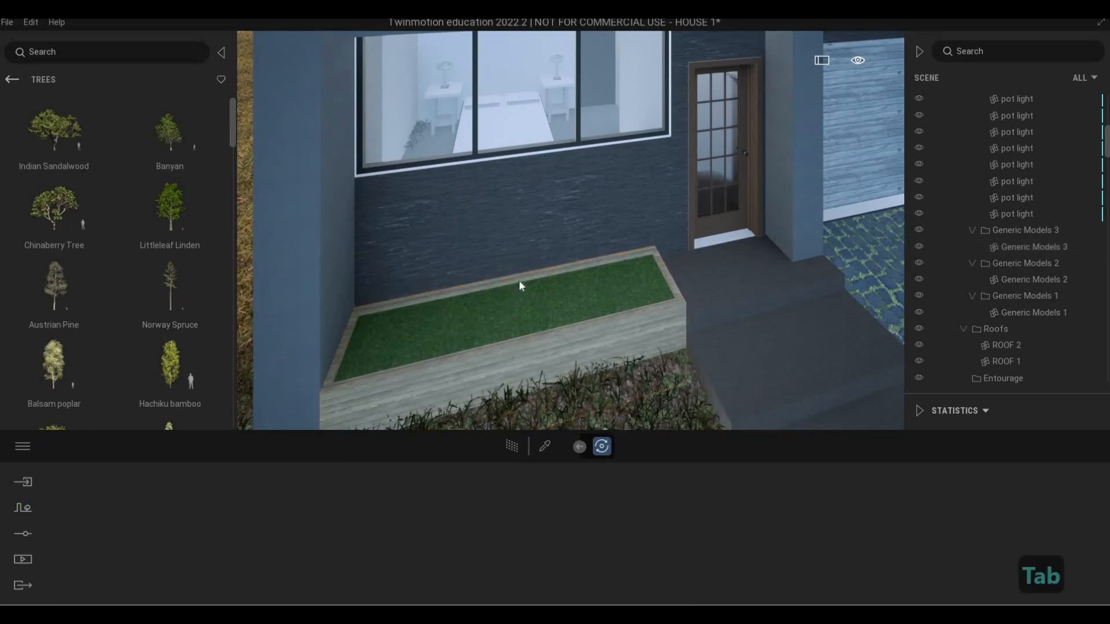
Isolate the planter box beneath the front window and view its planting surface from above
{"action": "left_click", "coordinate": [528, 350]}
{"action": "right_click", "coordinate": [1012, 251]}
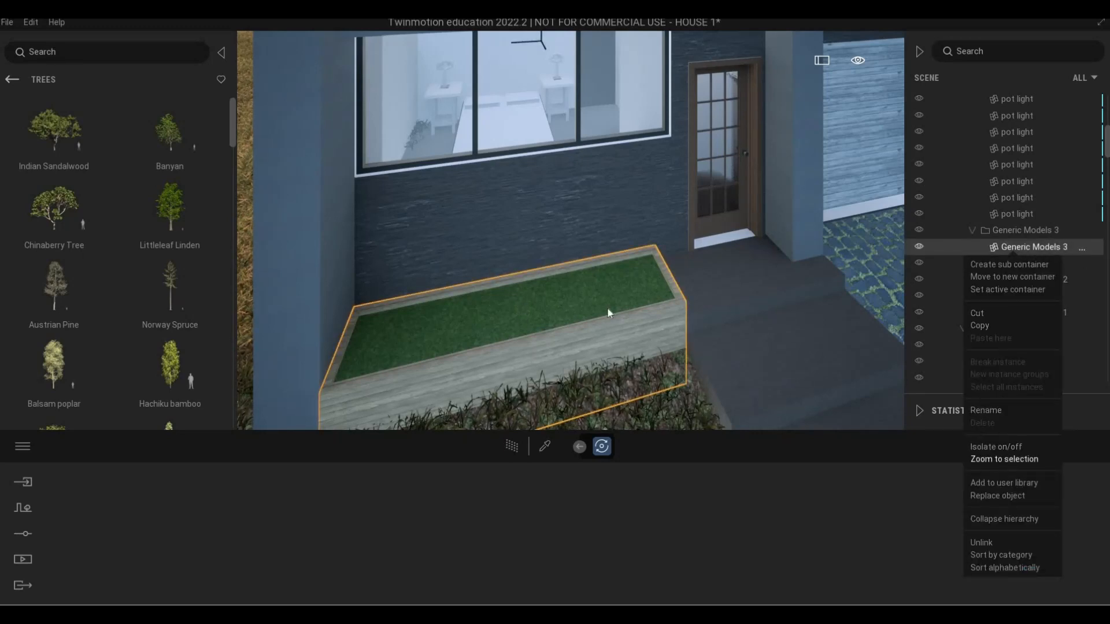
{"action": "left_click", "coordinate": [997, 447]}
{"action": "key", "text": "w"}
{"action": "key", "text": "q"}
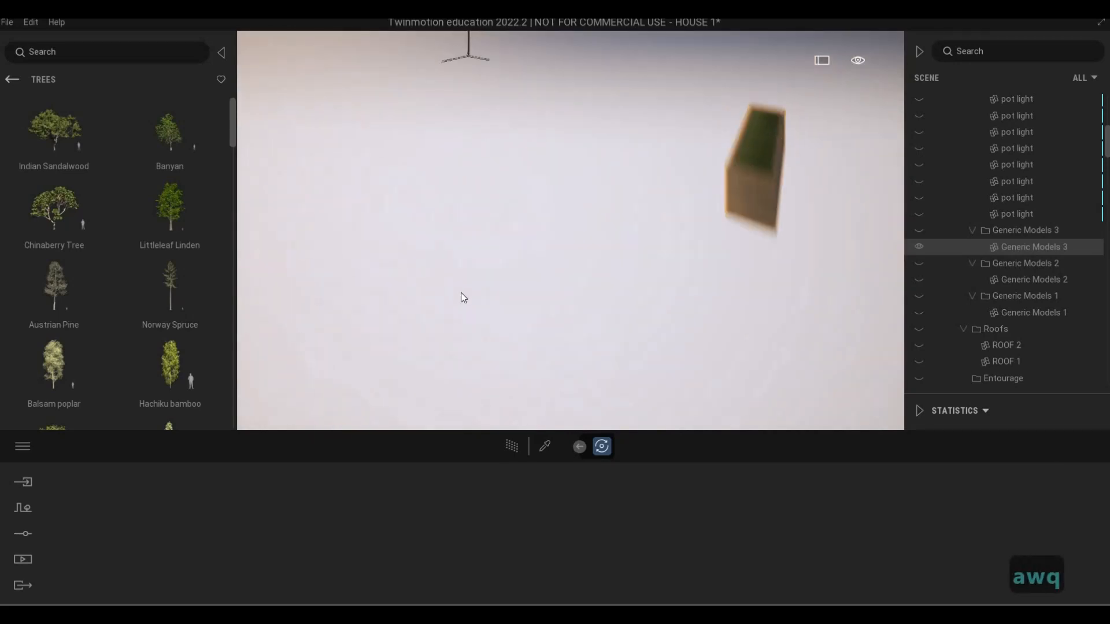
{"action": "key", "text": "d"}
{"action": "key", "text": "2"}
{"action": "key", "text": "d"}
{"action": "key", "text": "w"}
{"action": "key", "text": "e"}
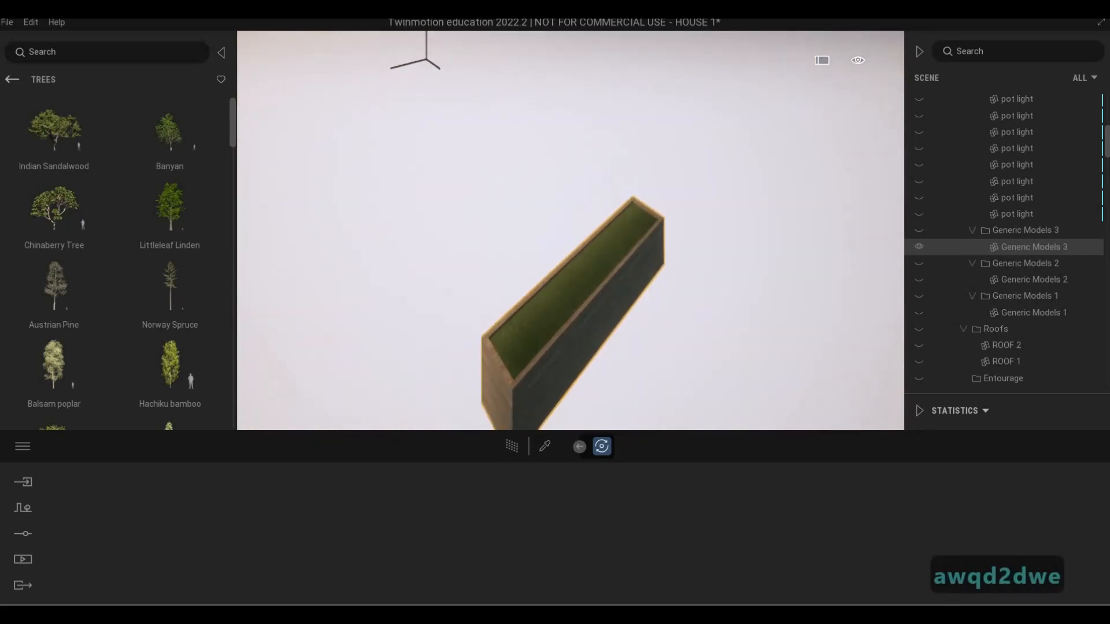
{"action": "key", "text": "e"}
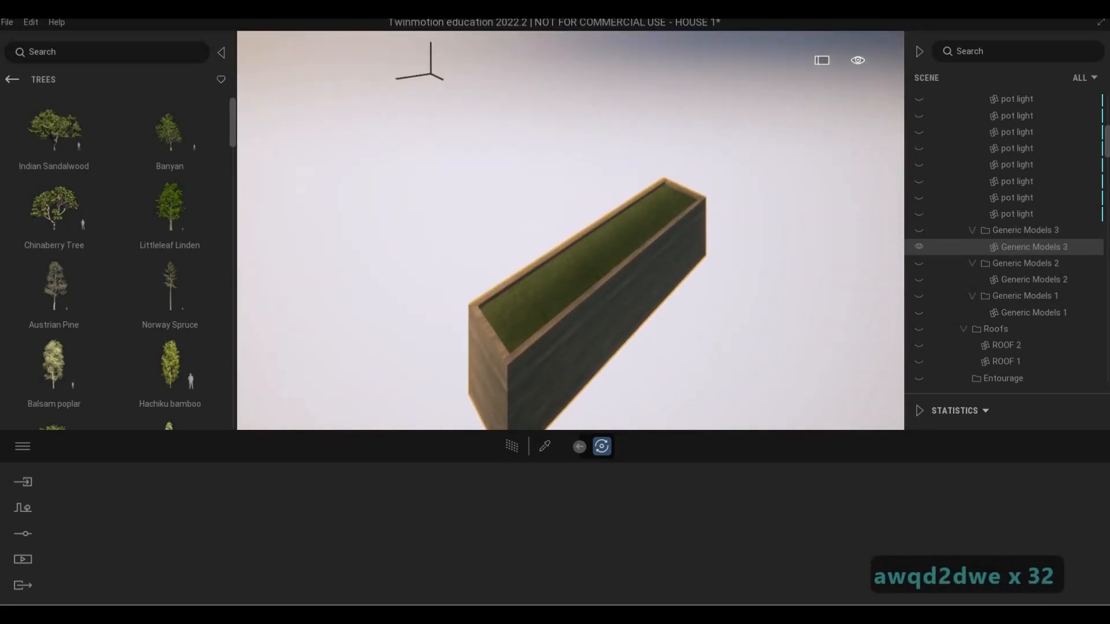
{"action": "key", "text": "q"}
{"action": "key", "text": "e"}
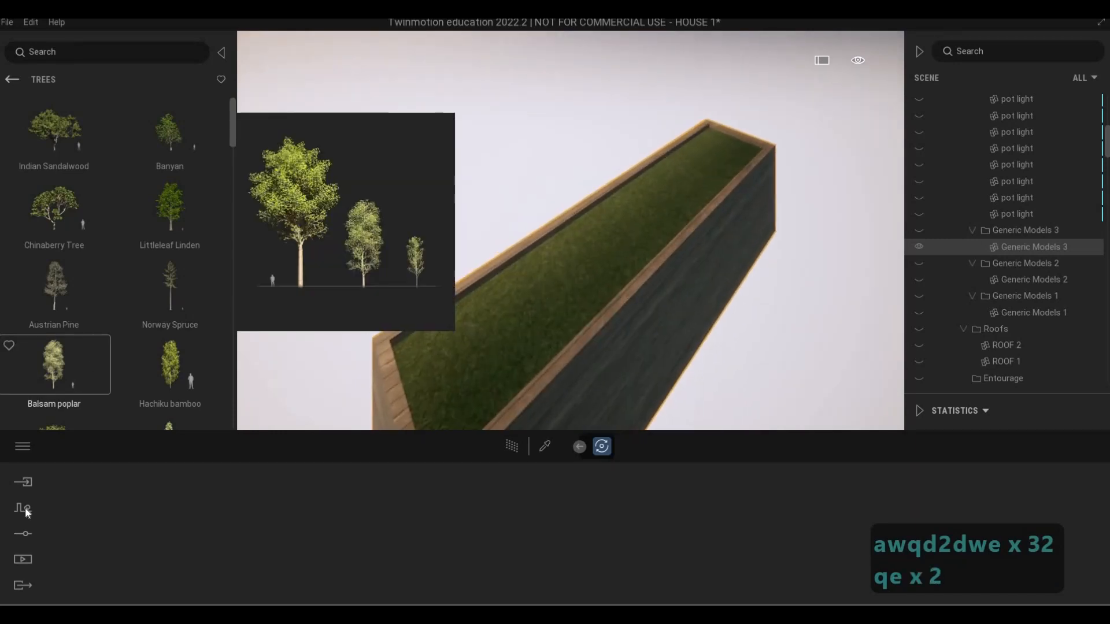
Start vegetation painting with Long grass 04 as the model and set its density to 100%
{"action": "left_click", "coordinate": [23, 507]}
{"action": "left_click", "coordinate": [490, 536]}
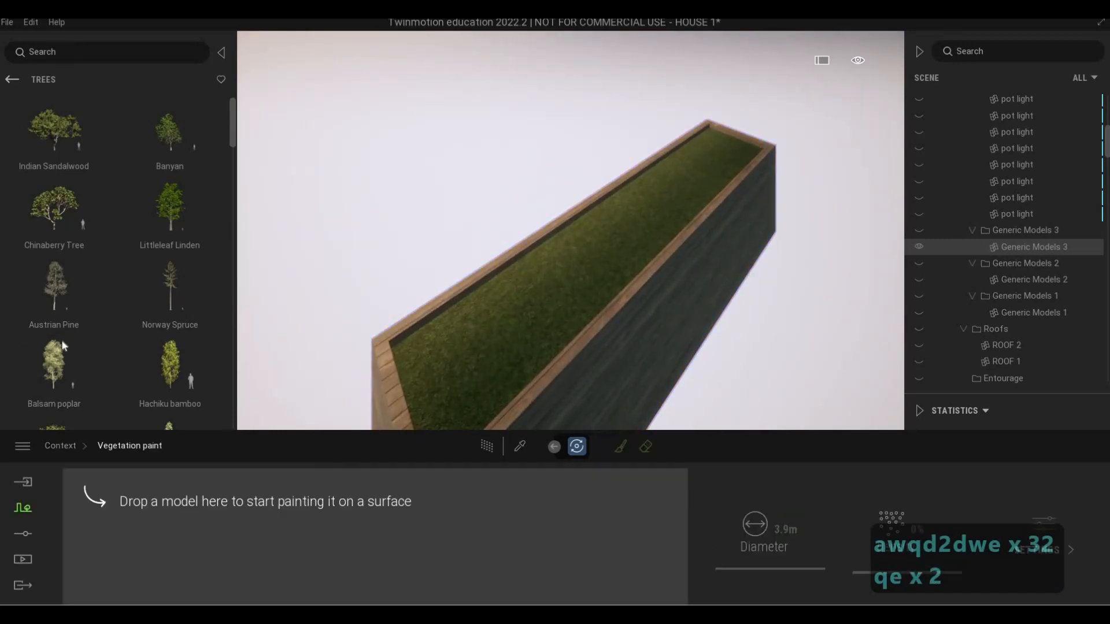
{"action": "left_click", "coordinate": [12, 80]}
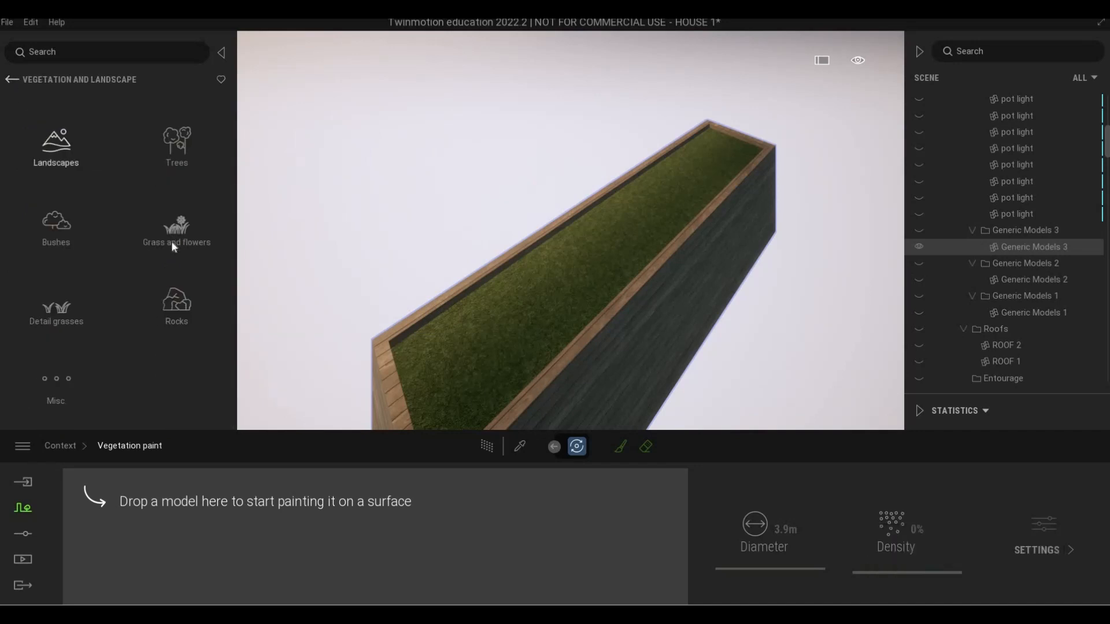
{"action": "left_click", "coordinate": [171, 242]}
{"action": "left_click_drag", "start_coordinate": [68, 311], "coordinate": [125, 512]}
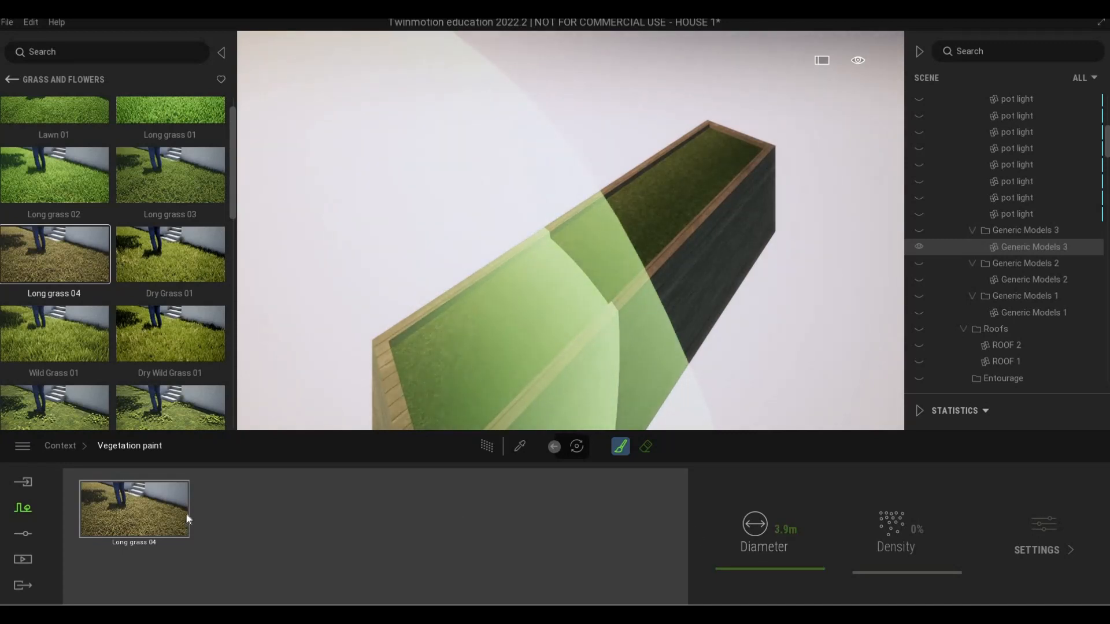
{"action": "left_click_drag", "start_coordinate": [866, 548], "coordinate": [872, 478]}
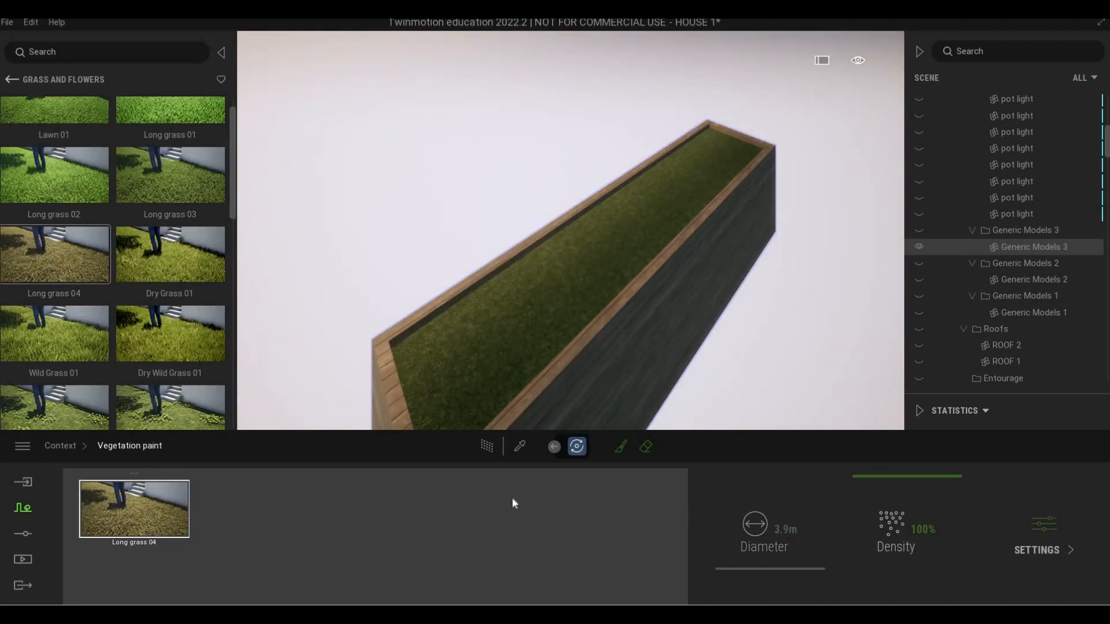
Set the vegetation brush diameter to 0.3 m and paint grass along the full length of the planter's green surface
{"action": "left_click", "coordinate": [619, 446]}
{"action": "left_click_drag", "start_coordinate": [757, 572], "coordinate": [756, 572]}
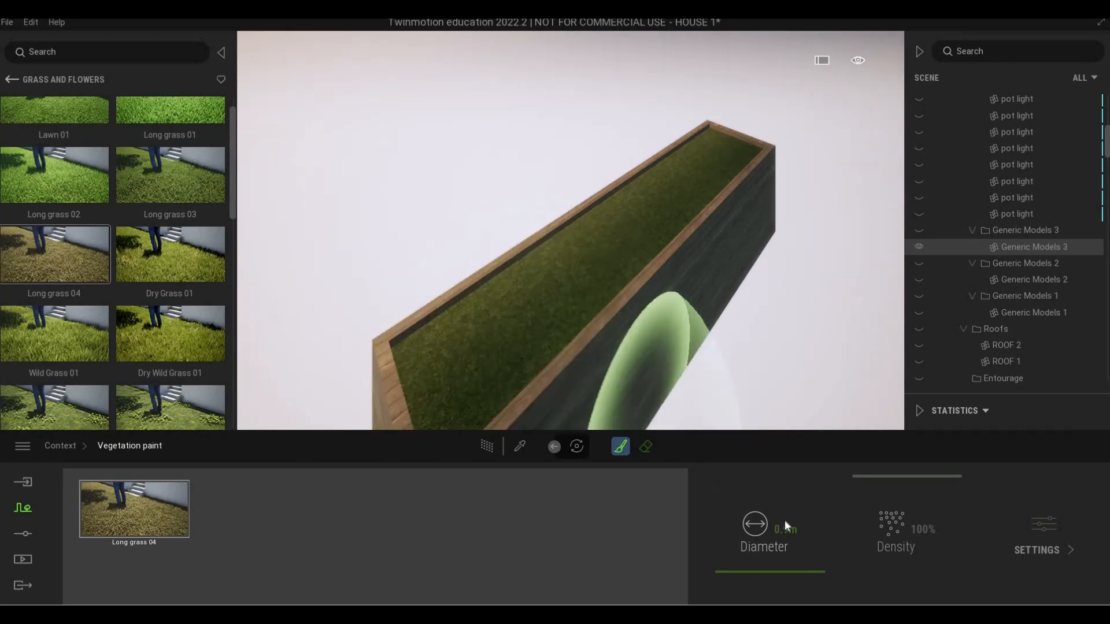
{"action": "left_click", "coordinate": [818, 526]}
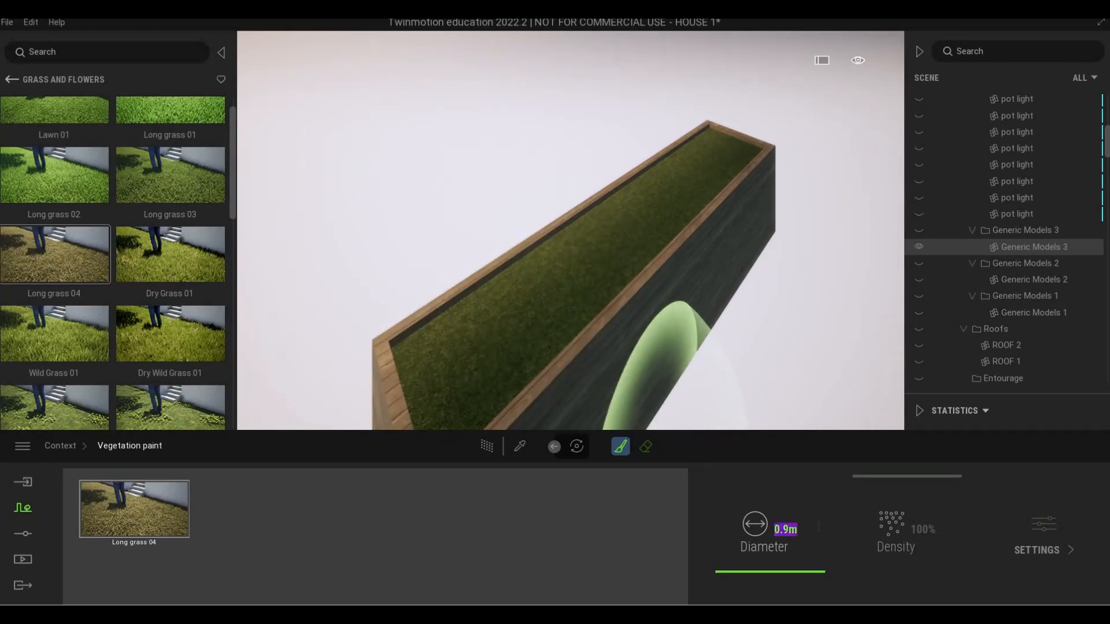
{"action": "type", "text": ".3"}
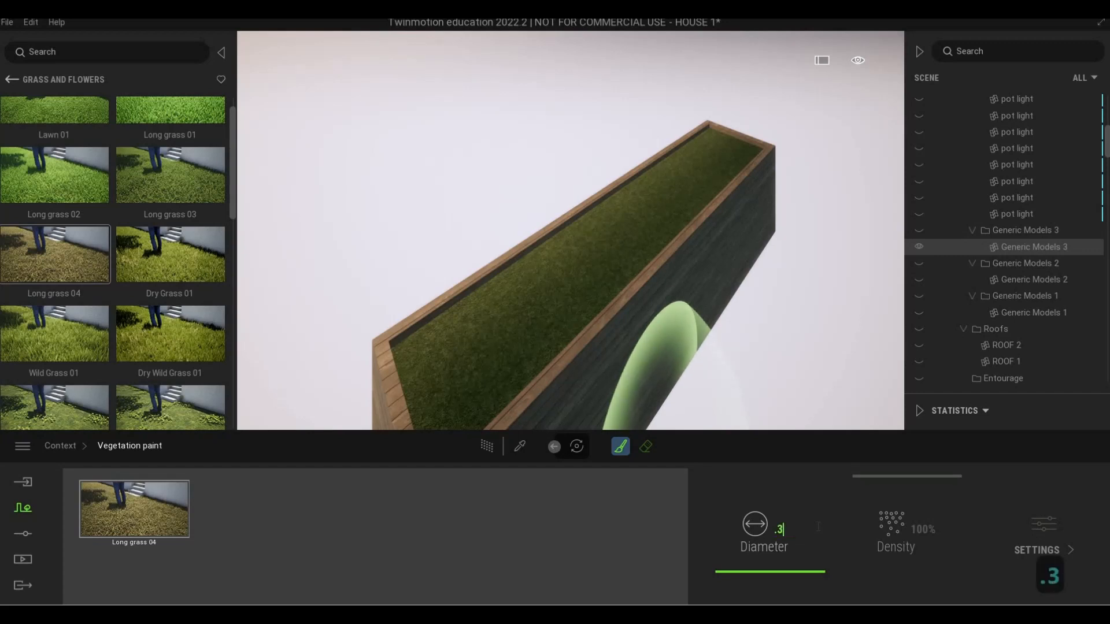
{"action": "key", "text": "Return"}
{"action": "left_click", "coordinate": [436, 352]}
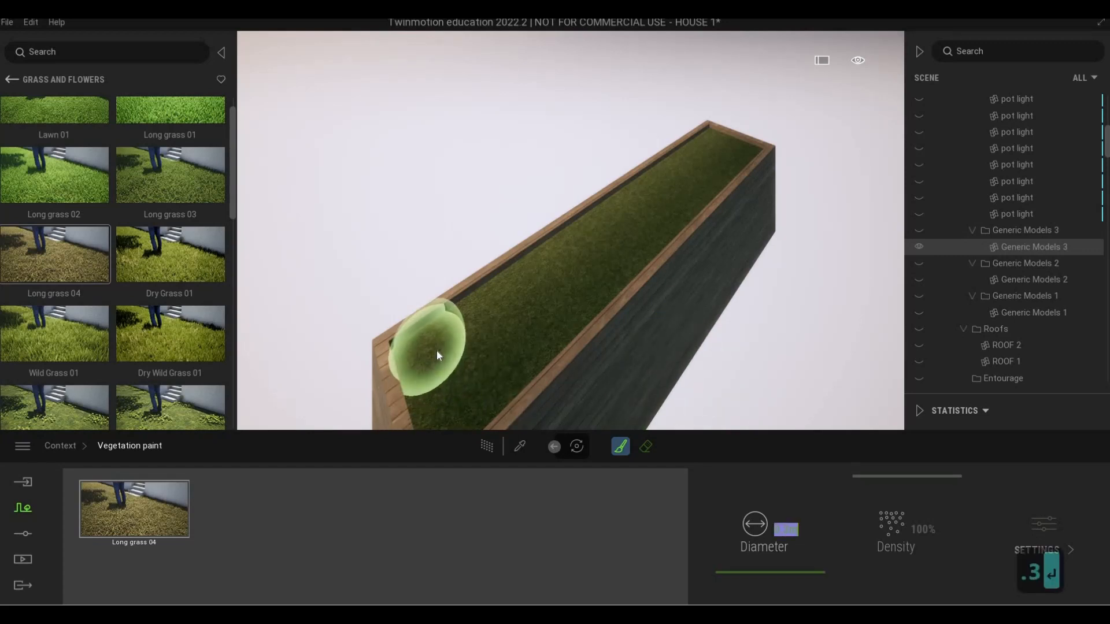
{"action": "mouse_move", "coordinate": [449, 383]}
{"action": "left_mouse_down"}
{"action": "mouse_move", "coordinate": [500, 355]}
{"action": "mouse_move", "coordinate": [494, 311]}
{"action": "mouse_move", "coordinate": [574, 281]}
{"action": "mouse_move", "coordinate": [574, 257]}
{"action": "mouse_move", "coordinate": [617, 249]}
{"action": "mouse_move", "coordinate": [732, 159]}
{"action": "mouse_move", "coordinate": [719, 145]}
{"action": "mouse_move", "coordinate": [664, 171]}
{"action": "mouse_move", "coordinate": [611, 217]}
{"action": "mouse_move", "coordinate": [547, 306]}
{"action": "mouse_move", "coordinate": [390, 257]}
{"action": "left_mouse_up"}
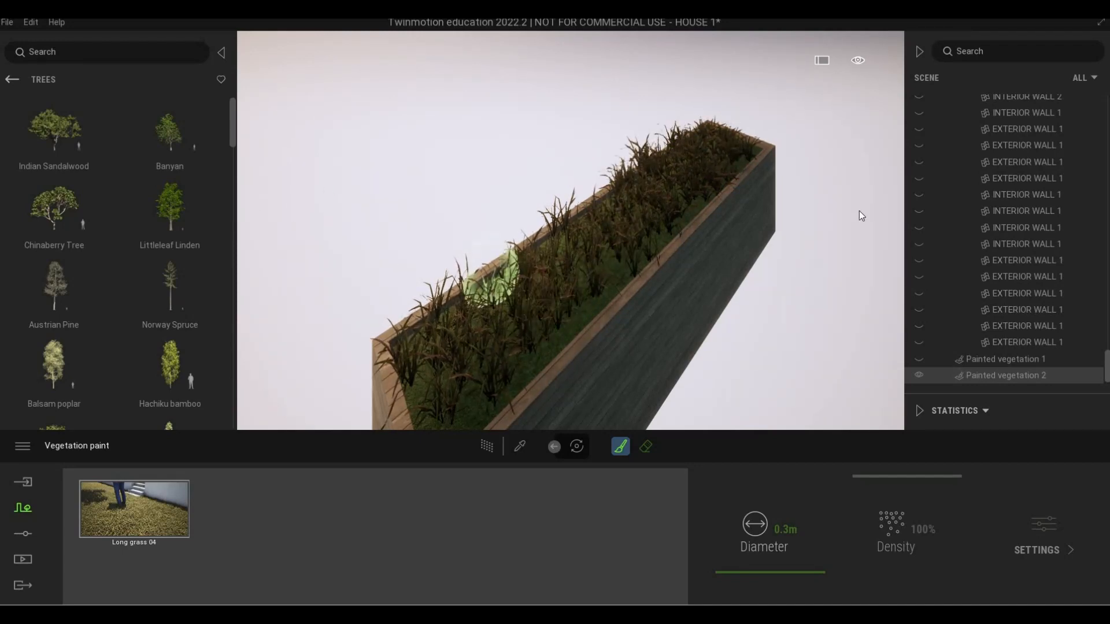
Exit vegetation painting and turn off the planter's isolation to bring back the rest of the house
{"action": "key", "text": "Escape"}
{"action": "key", "text": "Escape"}
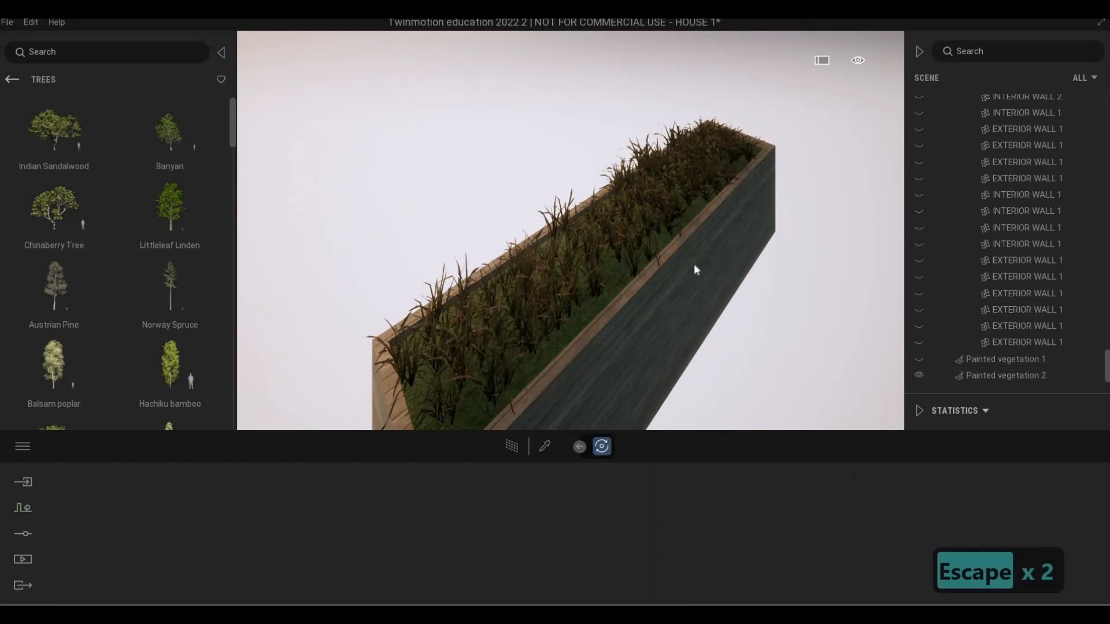
{"action": "left_click", "coordinate": [694, 263]}
{"action": "right_click", "coordinate": [1048, 252]}
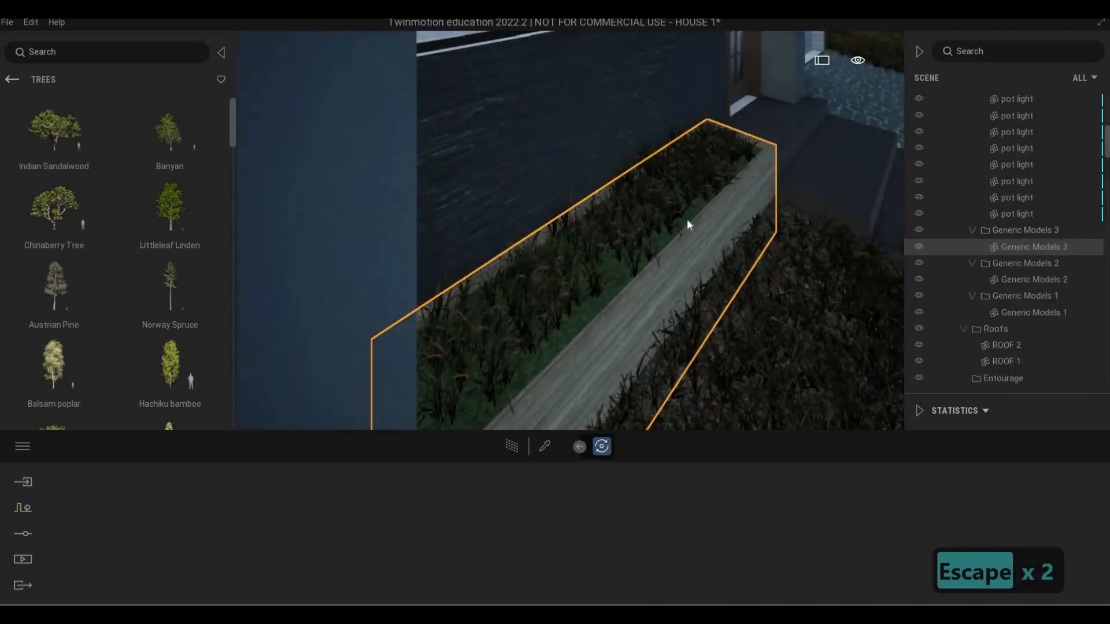
{"action": "right_click_drag", "start_coordinate": [724, 231], "coordinate": [780, 267]}
{"action": "key", "text": "Escape"}
{"action": "key", "text": "Escape"}
{"action": "key", "text": "a"}
{"action": "key", "text": "s"}
{"action": "key", "text": "e"}
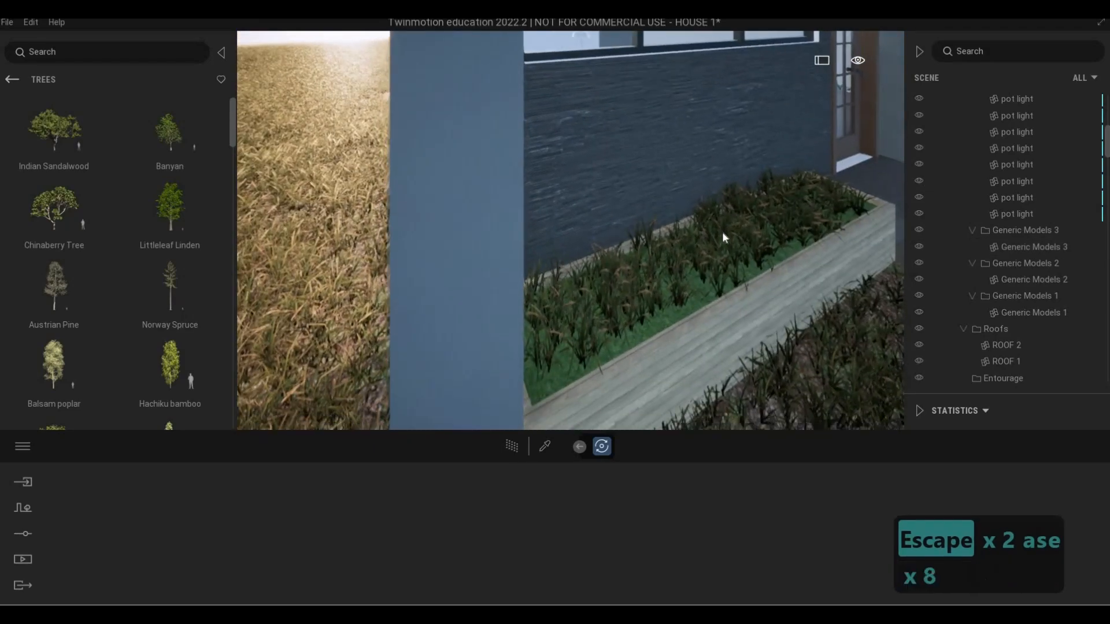
Sample the Grassy ground material from the lawn and apply it to the planter's green planting surface
{"action": "key", "text": "3"}
{"action": "key", "text": "d"}
{"action": "key", "text": "q"}
{"action": "key", "text": "w"}
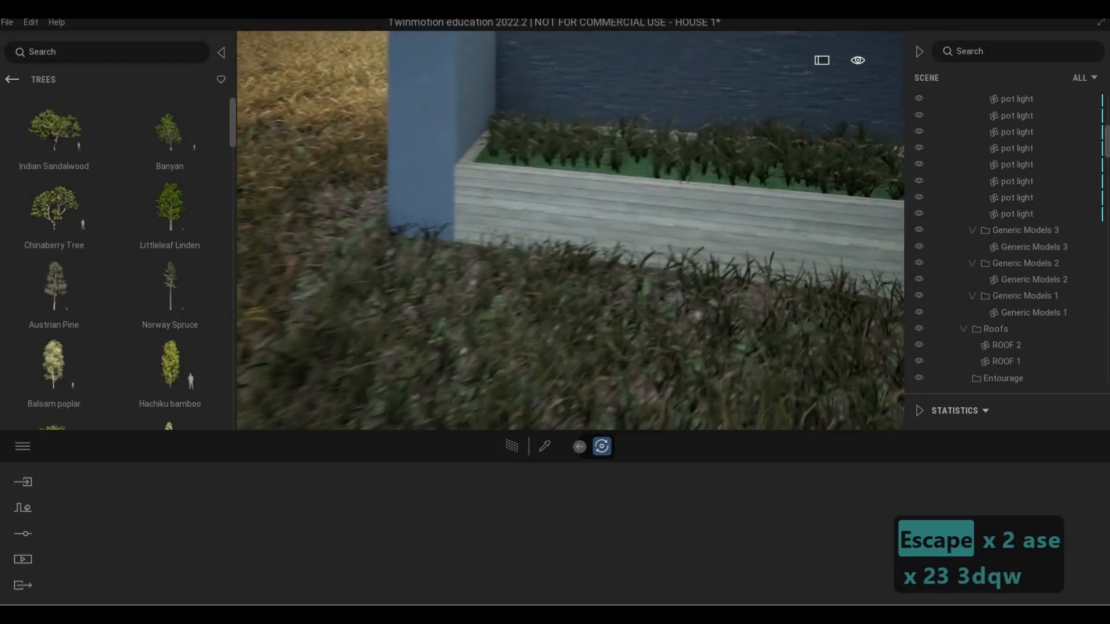
{"action": "key", "text": "a"}
{"action": "key", "text": "e"}
{"action": "key", "text": "w"}
{"action": "key", "text": "q"}
{"action": "key", "text": "d"}
{"action": "key", "text": "q"}
{"action": "key", "text": "d"}
{"action": "key", "text": "s"}
{"action": "key", "text": "q"}
{"action": "key", "text": "a"}
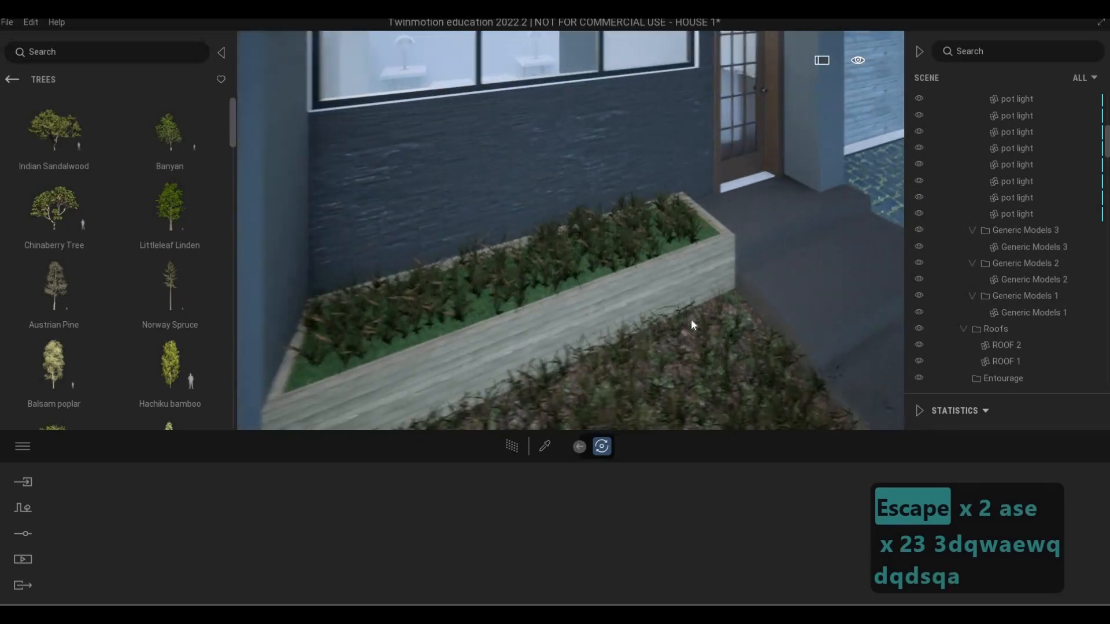
{"action": "key", "text": "s"}
{"action": "key", "text": "e"}
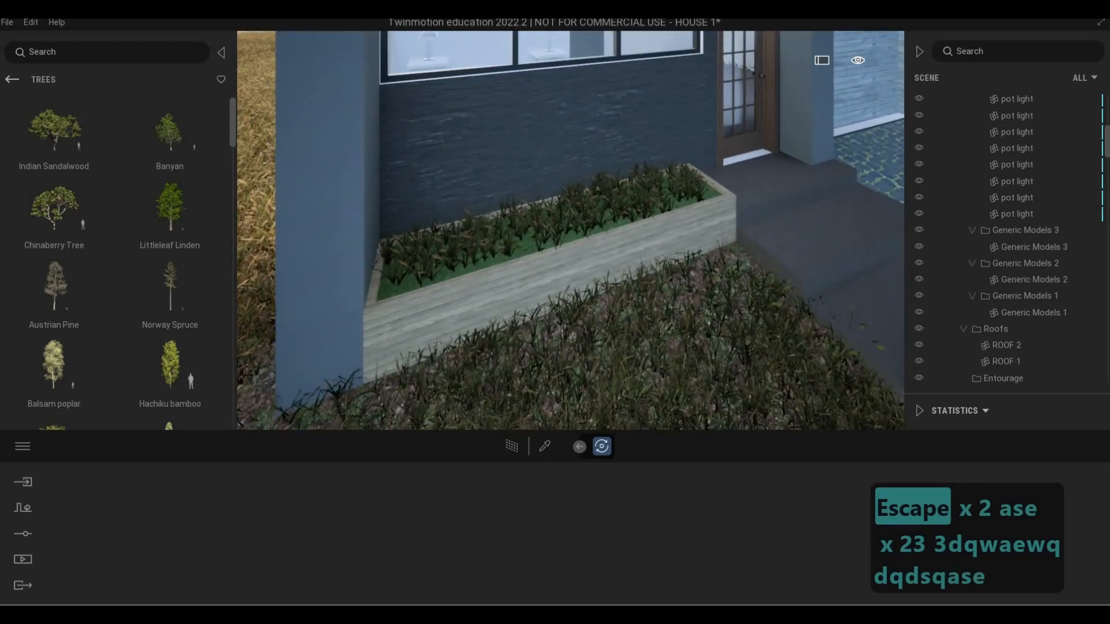
{"action": "left_click", "coordinate": [544, 445]}
{"action": "left_click", "coordinate": [723, 254]}
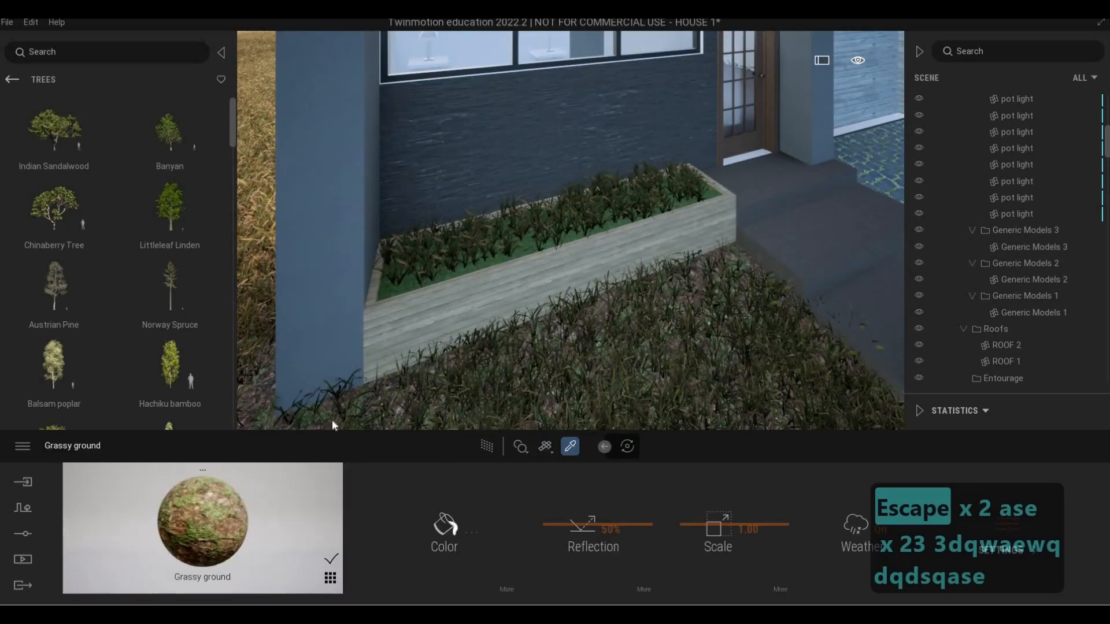
{"action": "left_click", "coordinate": [433, 280]}
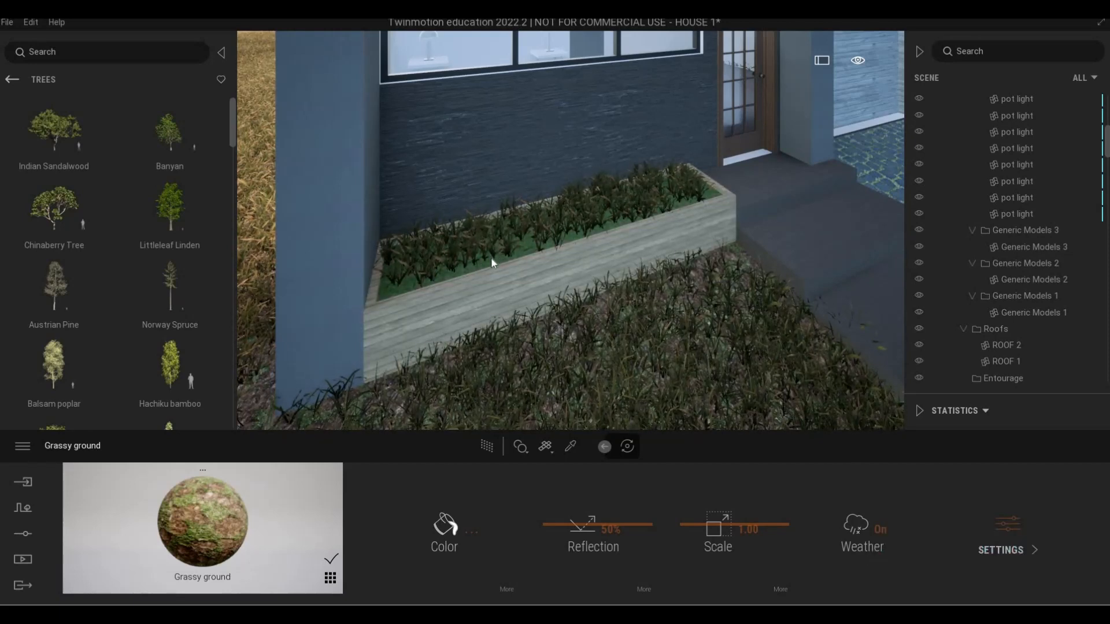
{"action": "key", "text": "Escape"}
{"action": "key", "text": "Escape"}
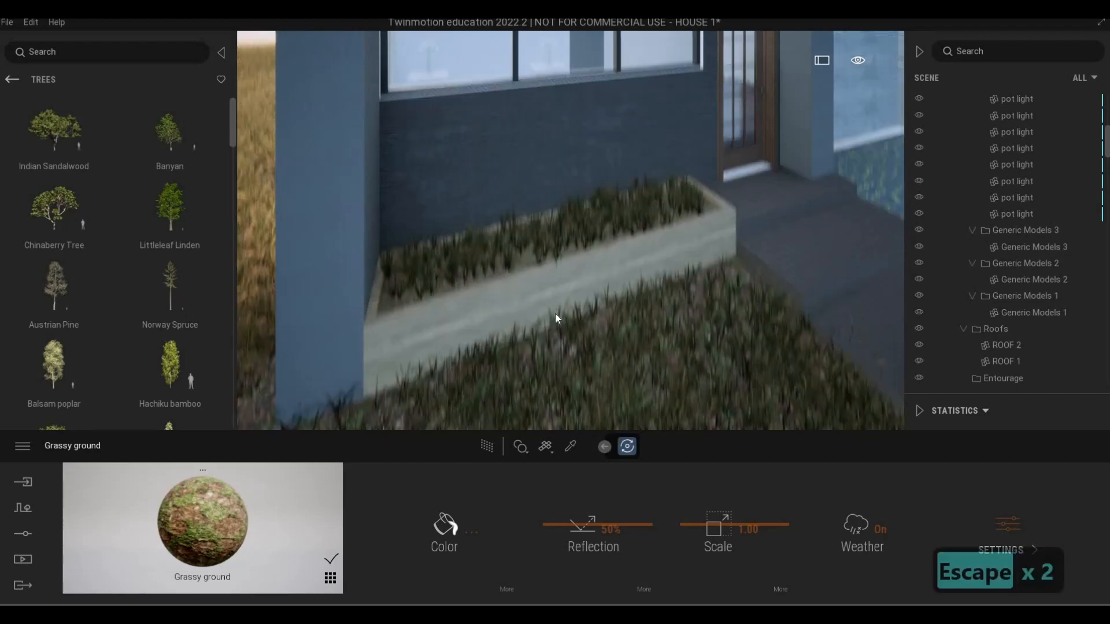
Inspect the planter's new ground surface and painted grass from in front of the house
{"action": "key", "text": "a"}
{"action": "key", "text": "a"}
{"action": "key", "text": "s"}
{"action": "key", "text": "a"}
{"action": "key", "text": "a"}
{"action": "key", "text": "e"}
{"action": "key", "text": "w"}
{"action": "key", "text": "d"}
{"action": "key", "text": "w"}
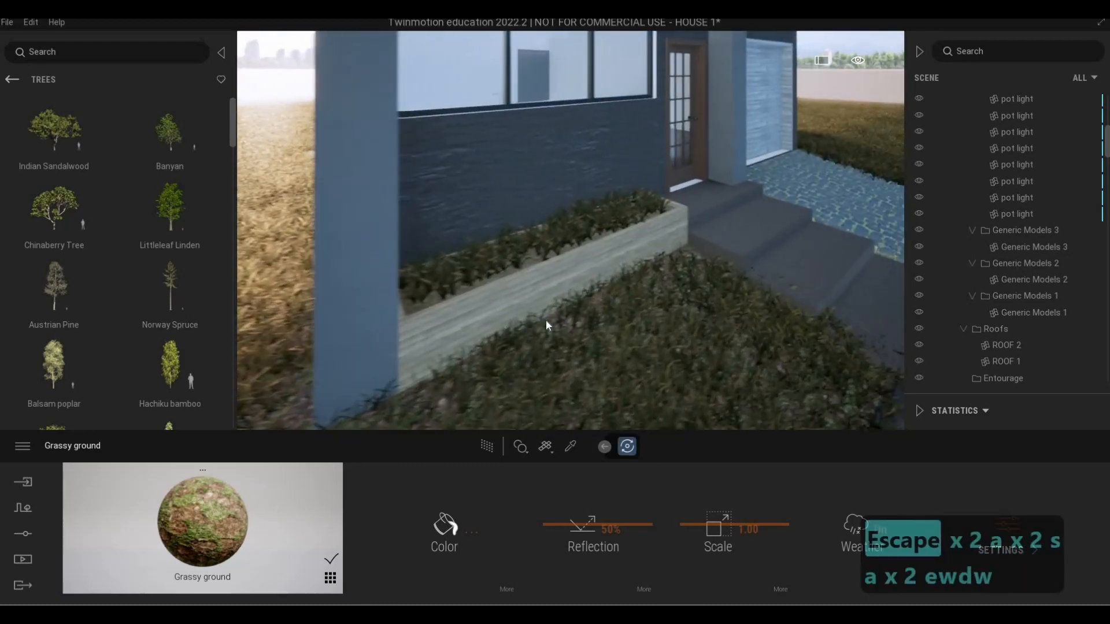
{"action": "key", "text": "Escape"}
{"action": "key", "text": "Escape"}
Find Mazari Palm among the trees and place palms at the planter's end farthest from the front door
{"action": "key", "text": "d"}
{"action": "key", "text": "w"}
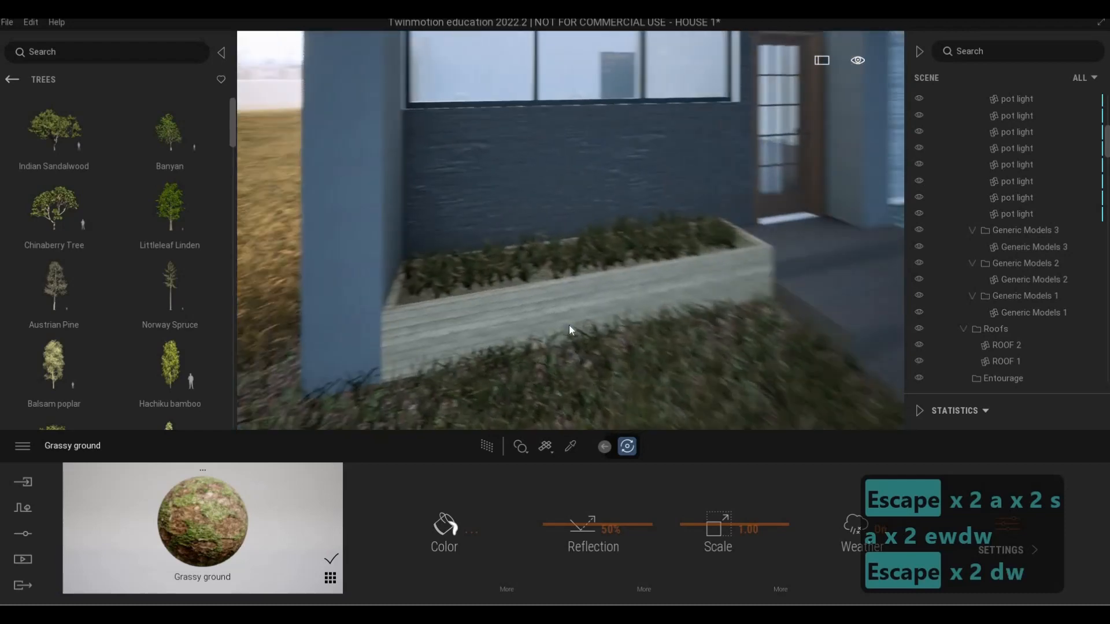
{"action": "key", "text": "q"}
{"action": "key", "text": "d"}
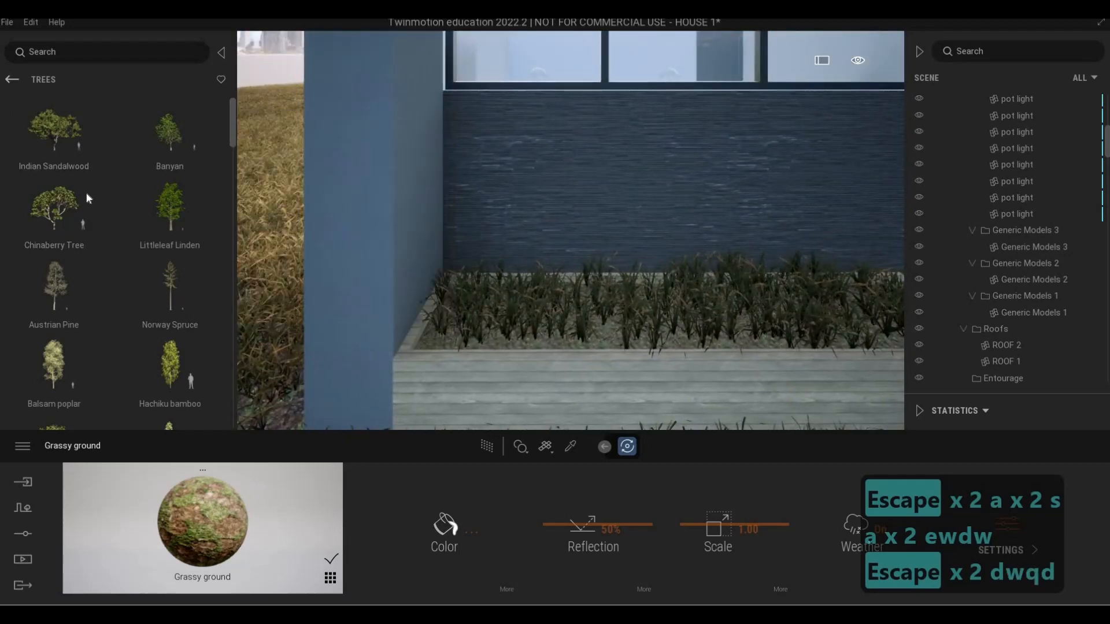
{"action": "scroll", "coordinate": [231, 151], "scroll_direction": "down", "scroll_amount": 10}
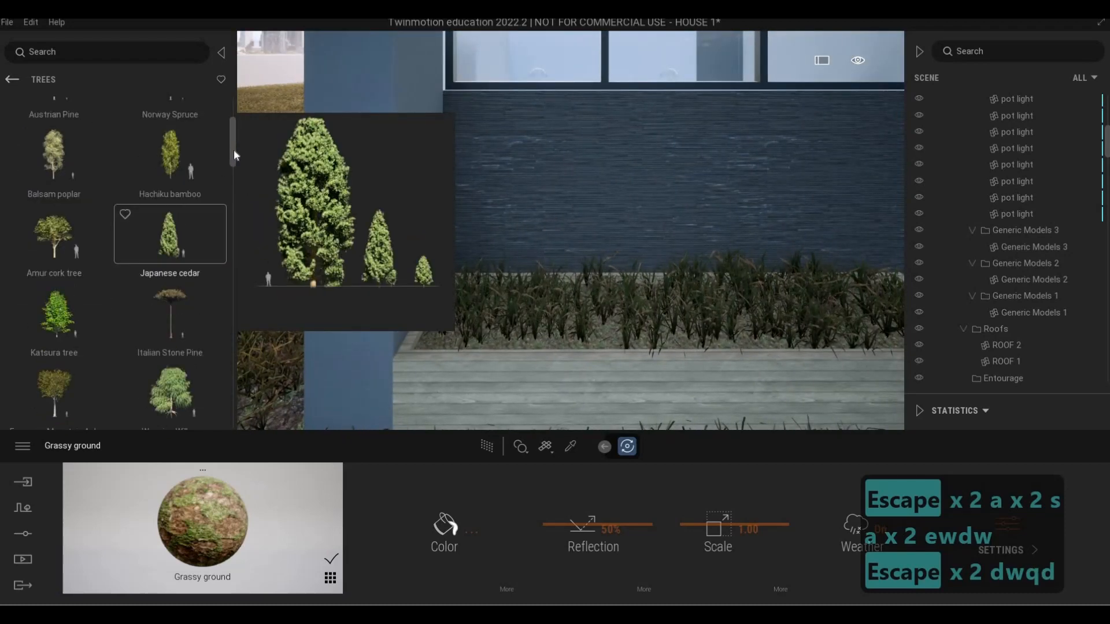
{"action": "scroll", "coordinate": [234, 413], "scroll_direction": "down", "scroll_amount": 10}
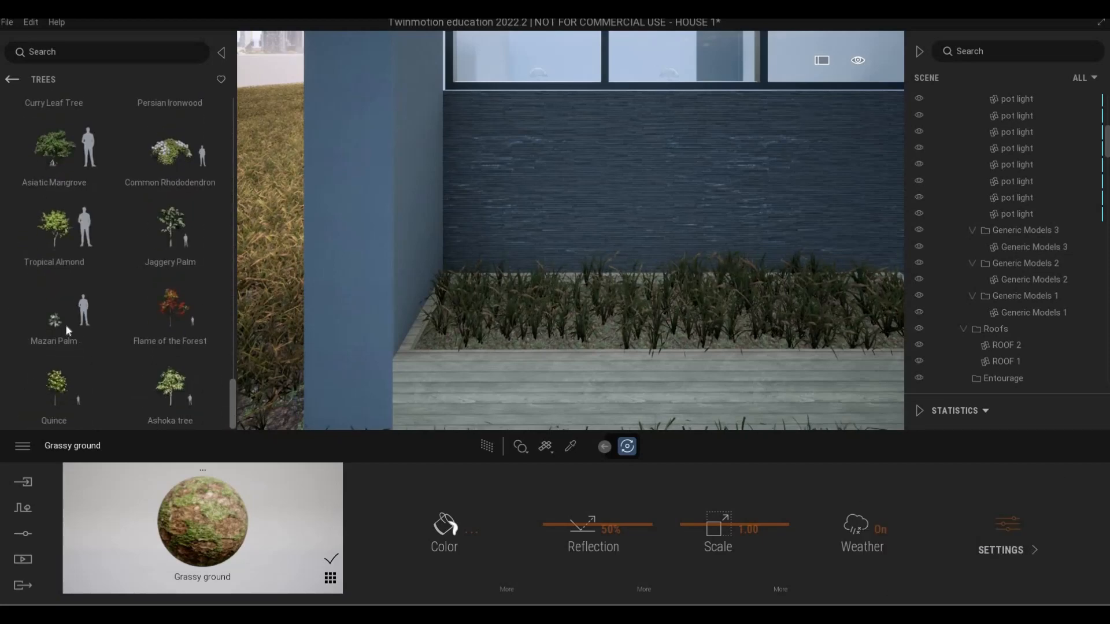
{"action": "left_click_drag", "start_coordinate": [504, 306], "coordinate": [589, 319]}
{"action": "key", "text": "d"}
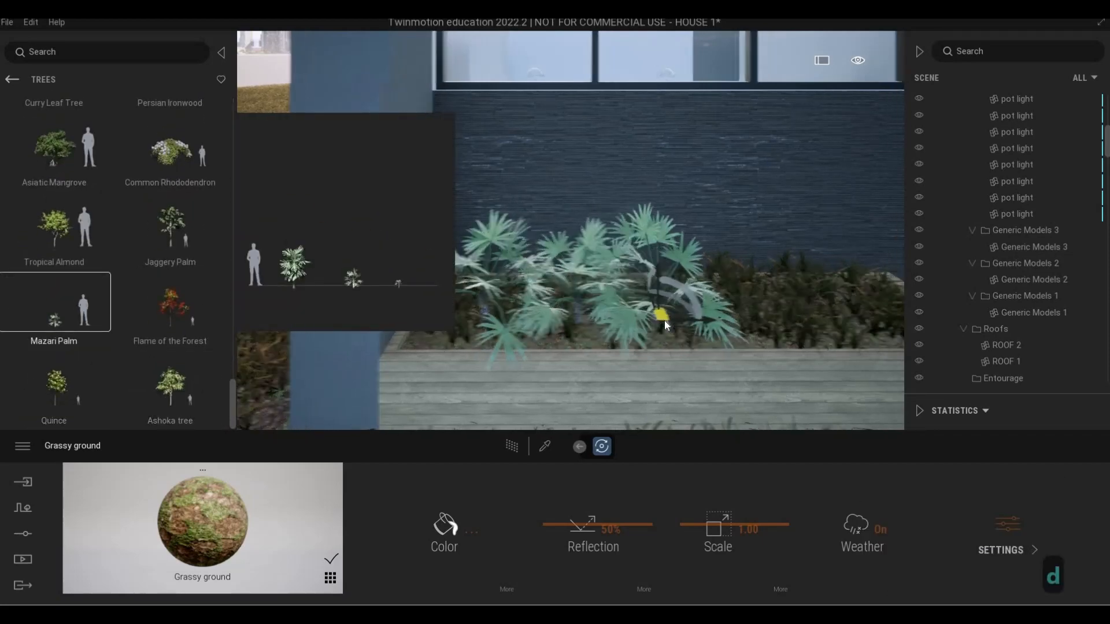
{"action": "left_click", "coordinate": [664, 320]}
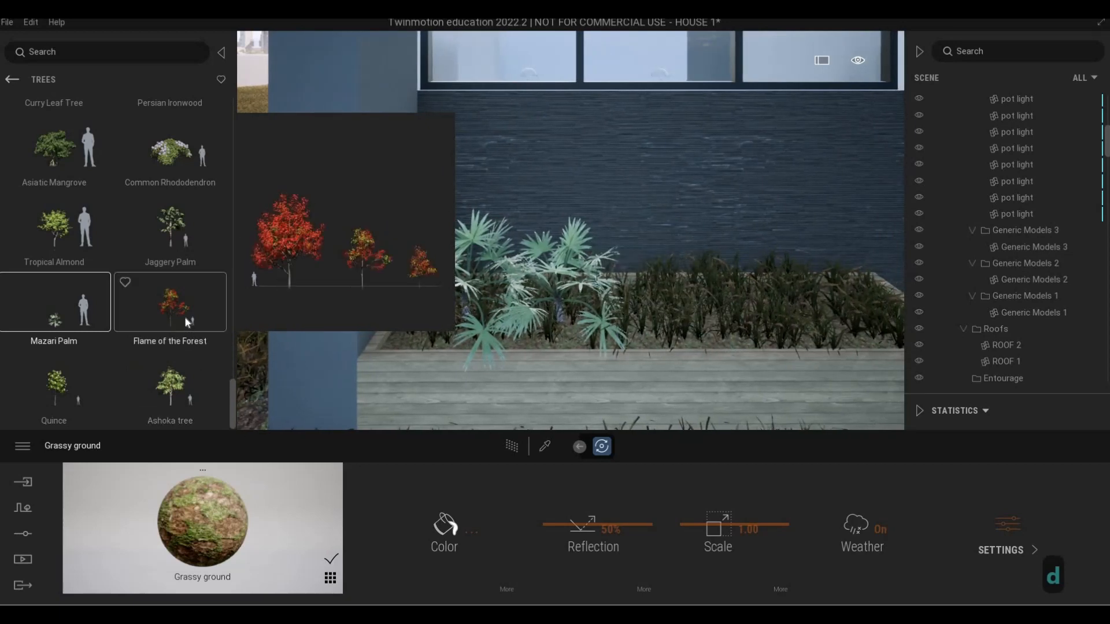
{"action": "left_click_drag", "start_coordinate": [186, 319], "coordinate": [689, 330]}
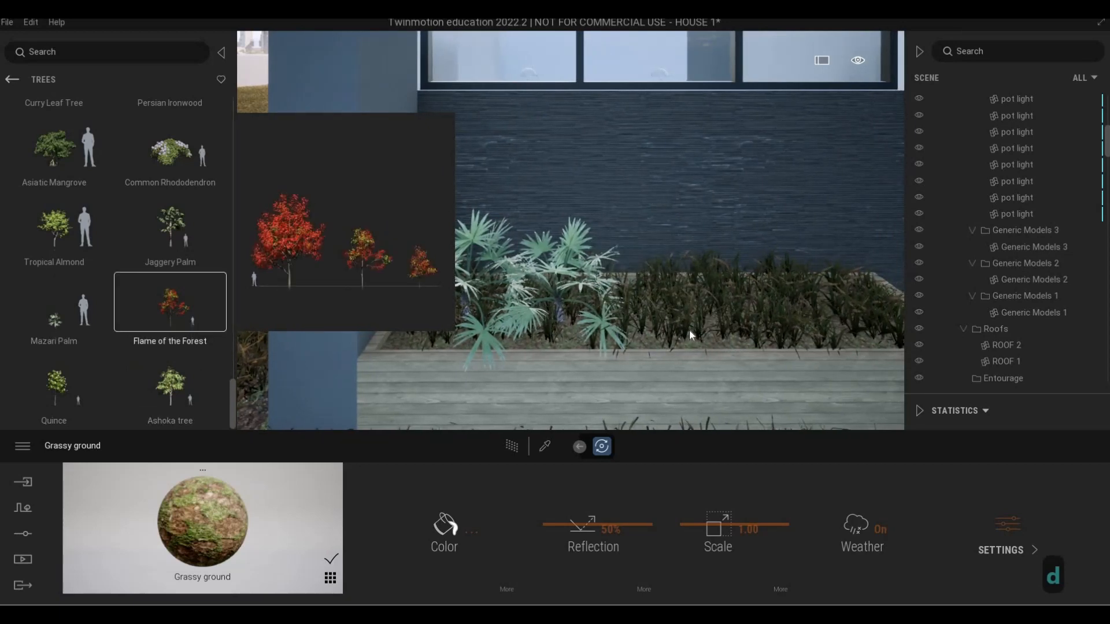
{"action": "left_click", "coordinate": [175, 173]}
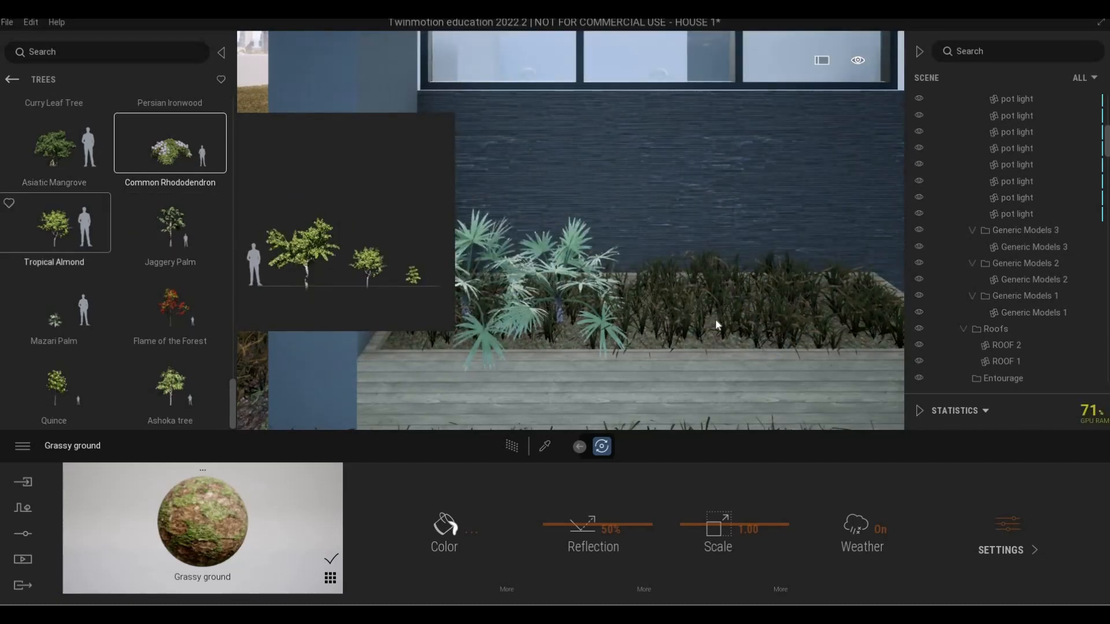
{"action": "left_click", "coordinate": [79, 214]}
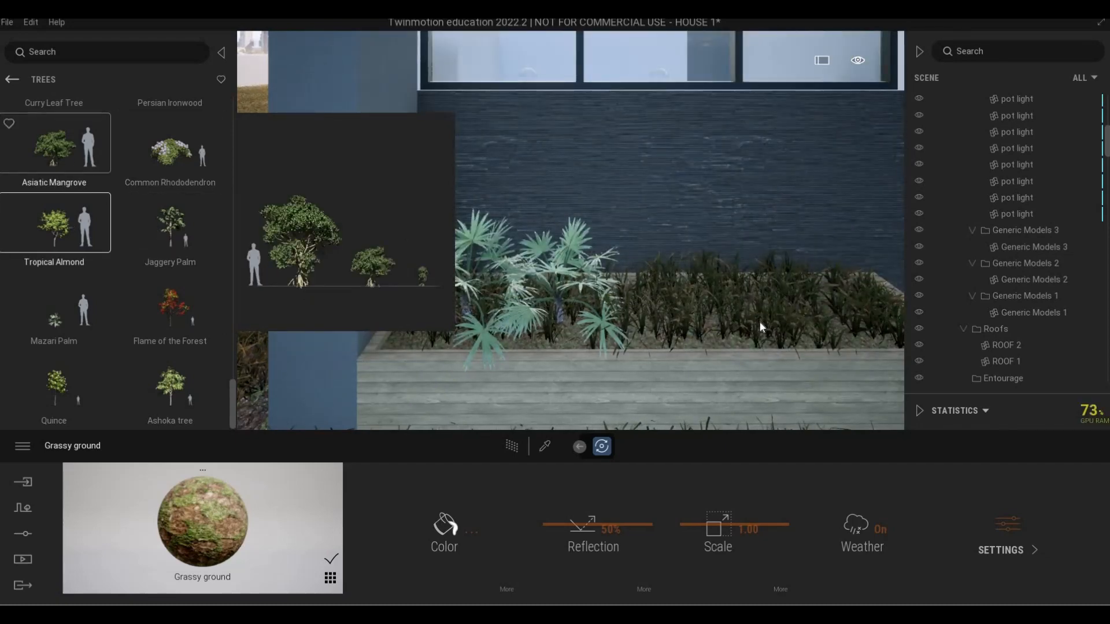
Place an Asiatic Mangrove near the middle of the planter and more Mazari Palms at the end nearest the front door
{"action": "left_click", "coordinate": [81, 167]}
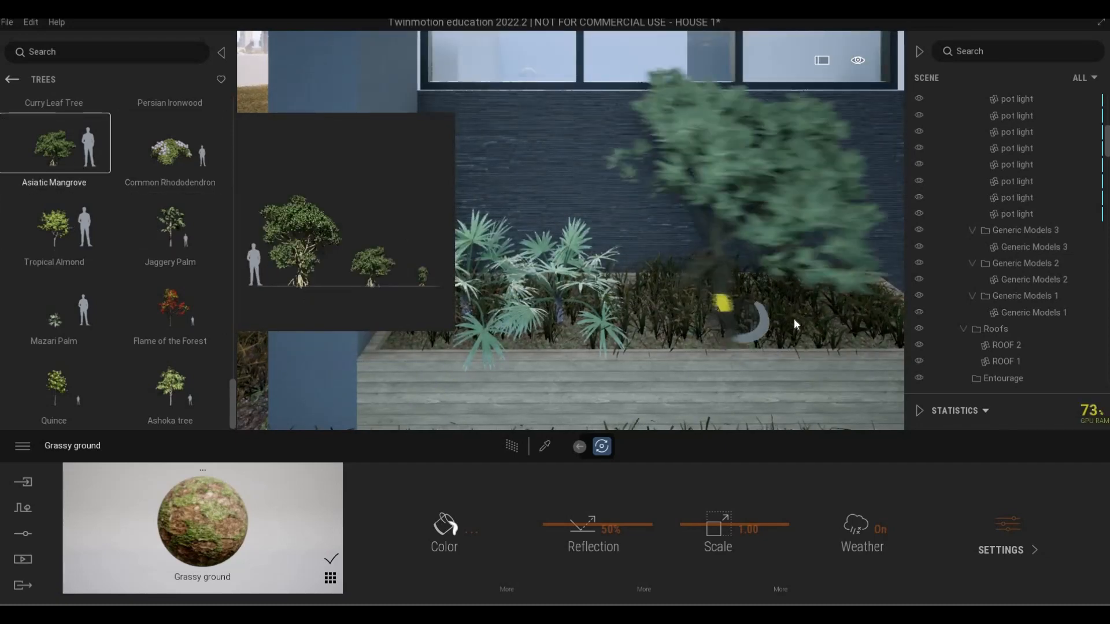
{"action": "left_click", "coordinate": [650, 321]}
{"action": "left_click", "coordinate": [81, 315]}
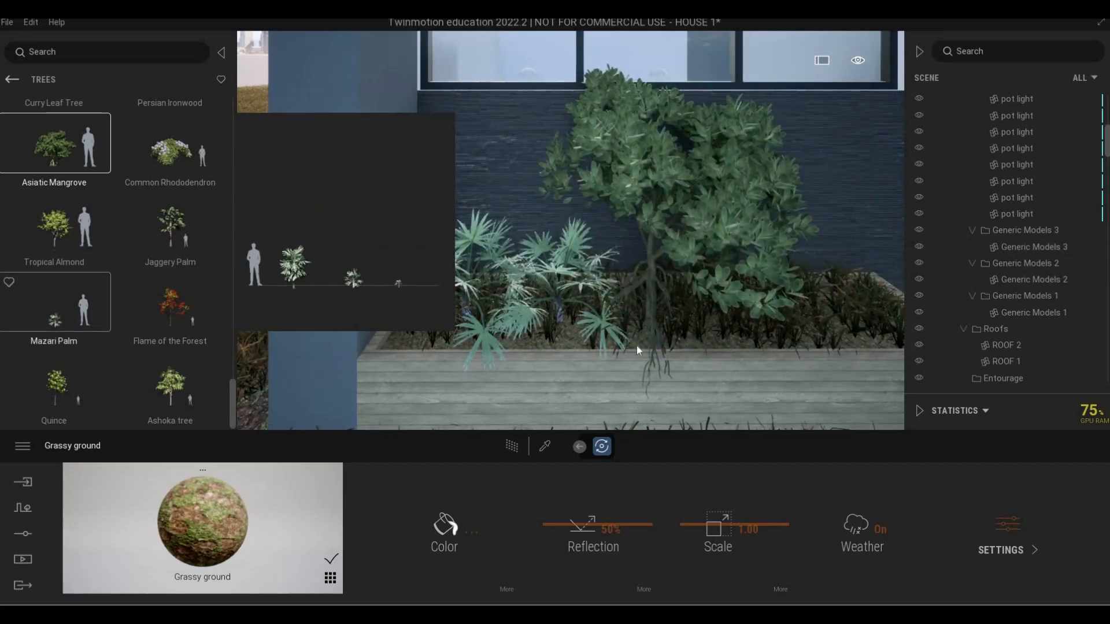
{"action": "left_click", "coordinate": [735, 331]}
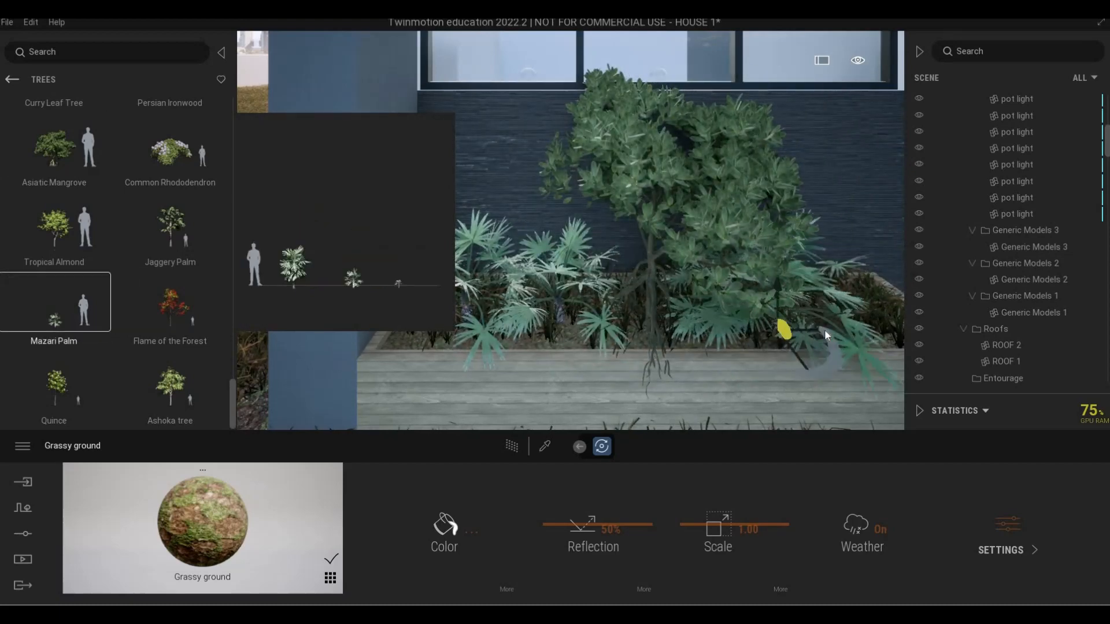
{"action": "key", "text": "Escape"}
{"action": "key", "text": "Escape"}
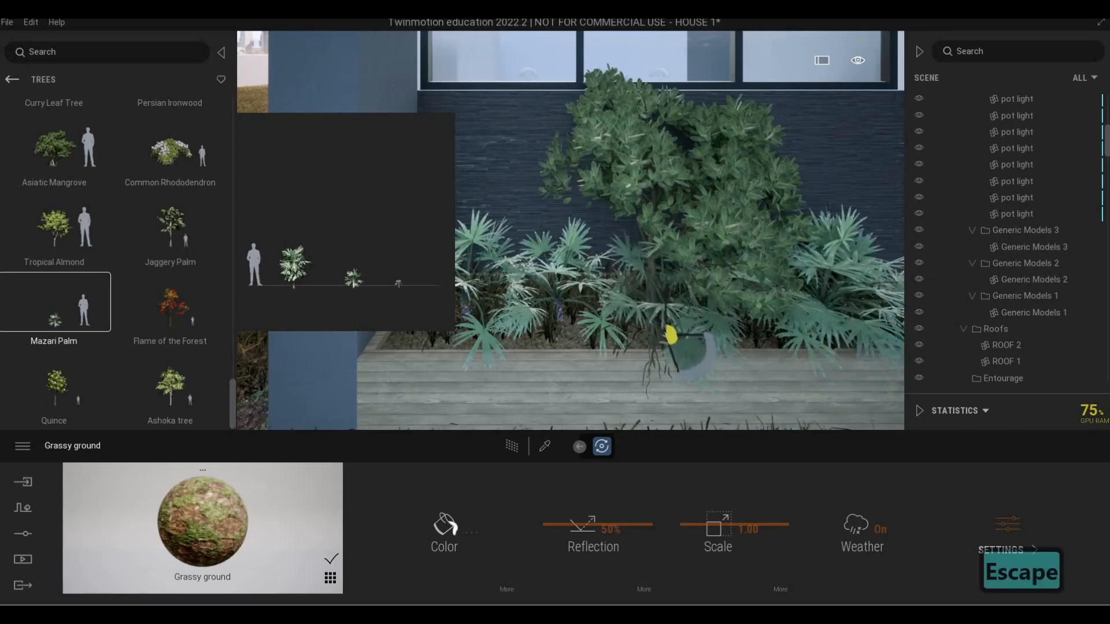
Step back from the planter to examine the new plants against the house's front facade
{"action": "key", "text": "s"}
{"action": "key", "text": "s"}
{"action": "key", "text": "s"}
{"action": "key", "text": "s"}
{"action": "key", "text": "s"}
{"action": "key", "text": "s"}
{"action": "key", "text": "s"}
{"action": "key", "text": "s"}
{"action": "key", "text": "s"}
{"action": "key", "text": "d"}
{"action": "key", "text": "a"}
{"action": "key", "text": "e"}
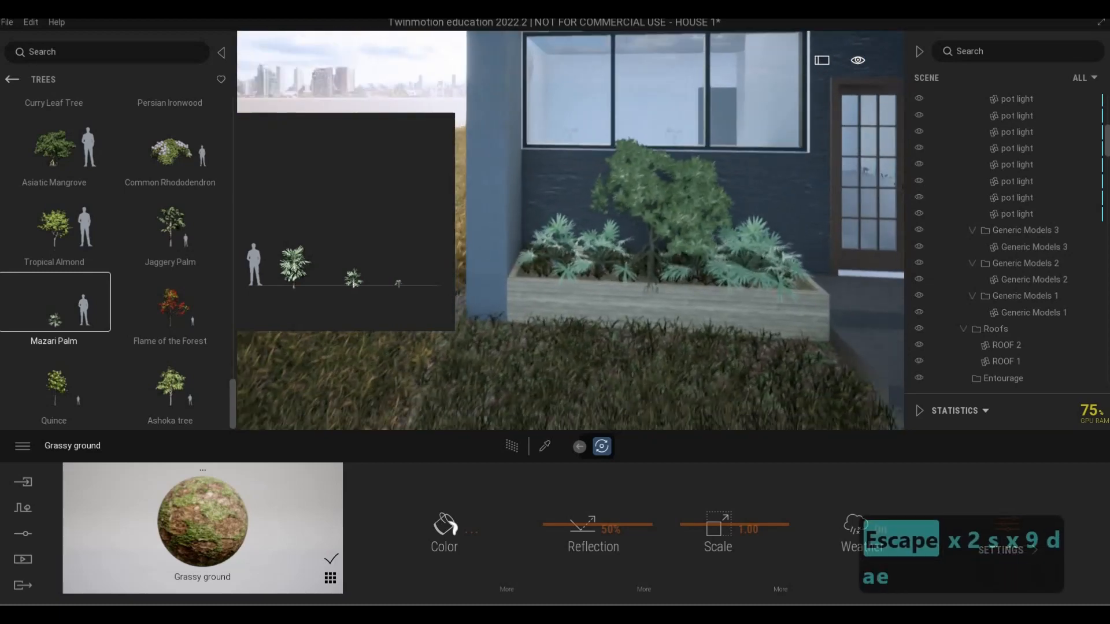
{"action": "key", "text": "s"}
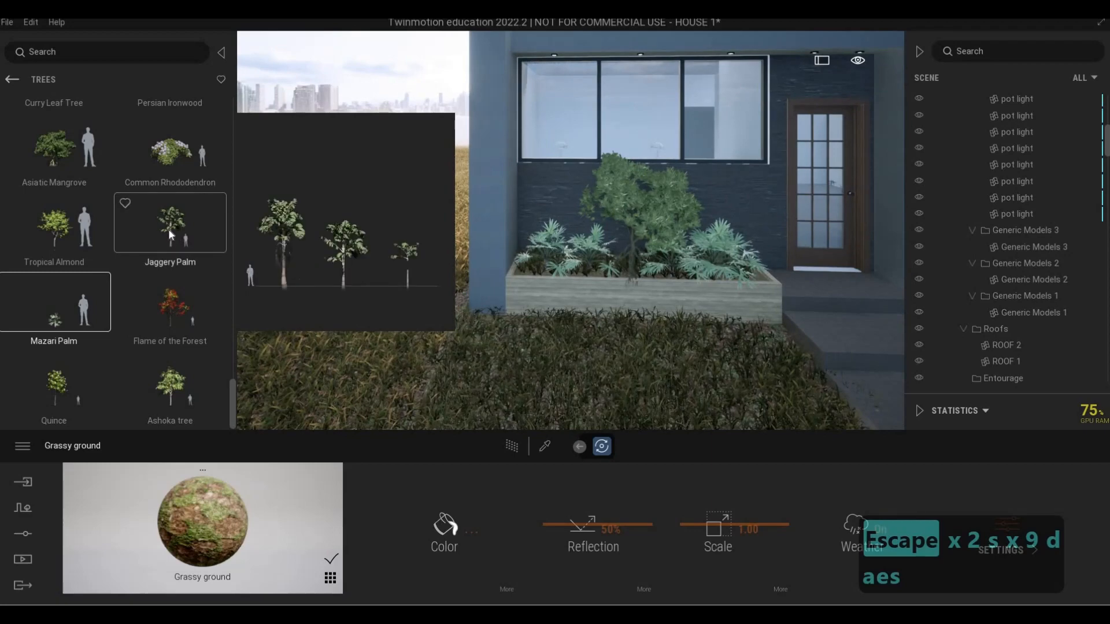
{"action": "left_click", "coordinate": [168, 229]}
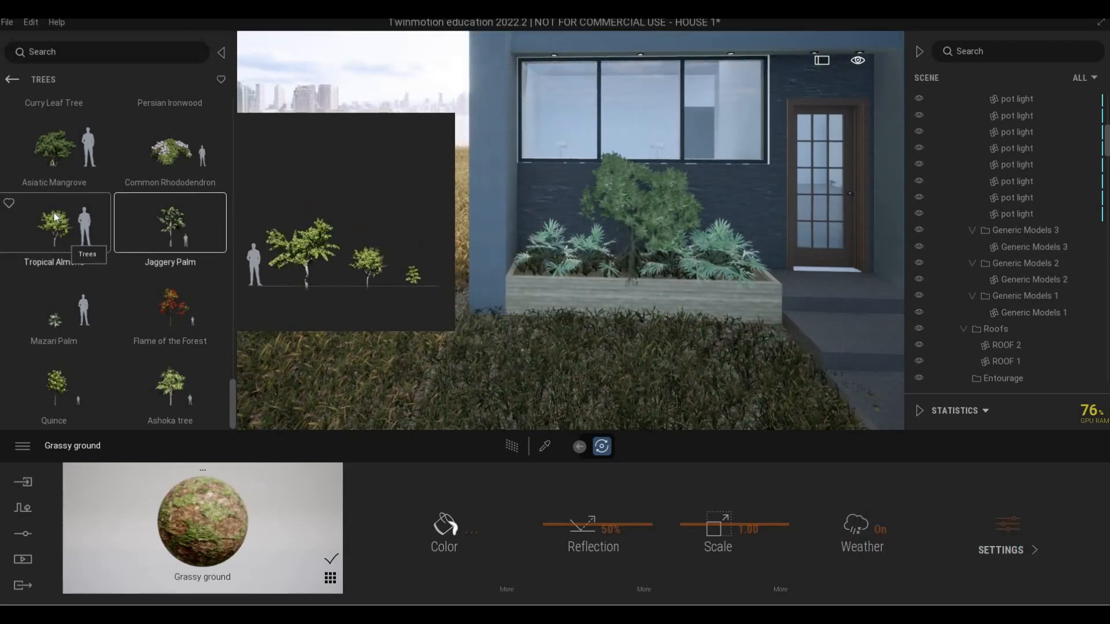
{"action": "scroll", "coordinate": [40, 178], "scroll_direction": "up", "scroll_amount": 1}
{"action": "left_click", "coordinate": [42, 182]}
{"action": "key", "text": "s"}
{"action": "key", "text": "s"}
{"action": "key", "text": "s"}
{"action": "key", "text": "s"}
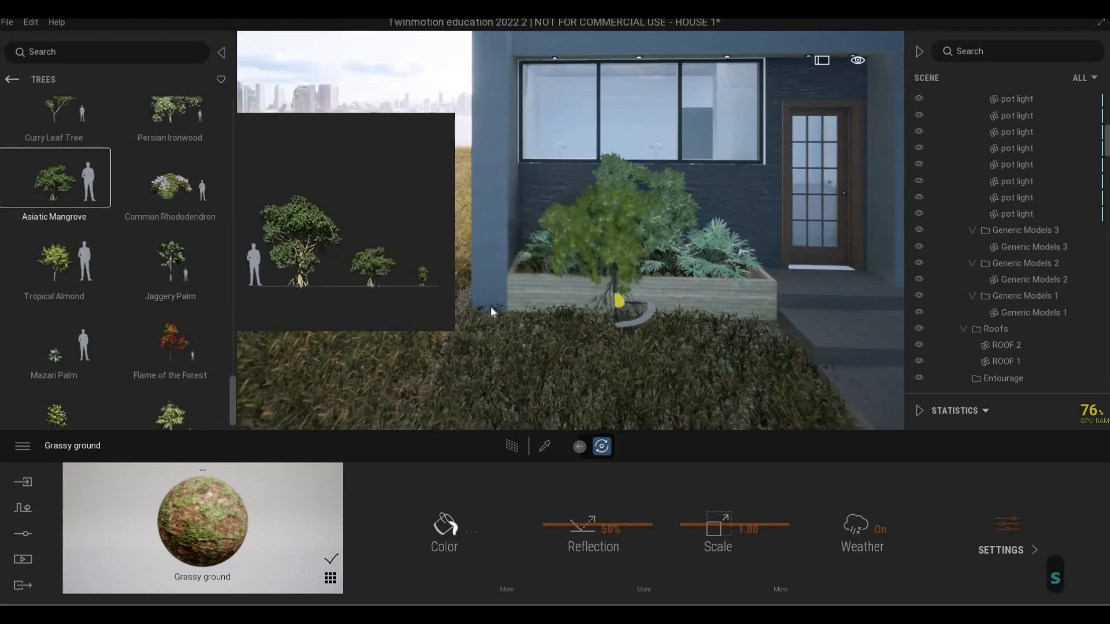
{"action": "key", "text": "e"}
{"action": "key", "text": "d"}
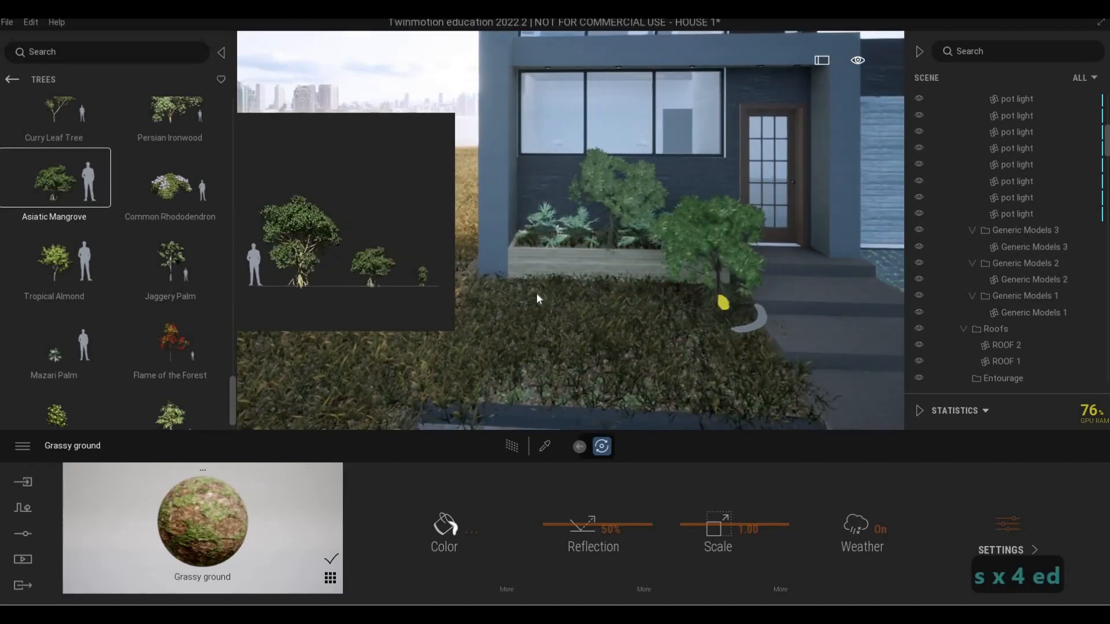
{"action": "key", "text": "a"}
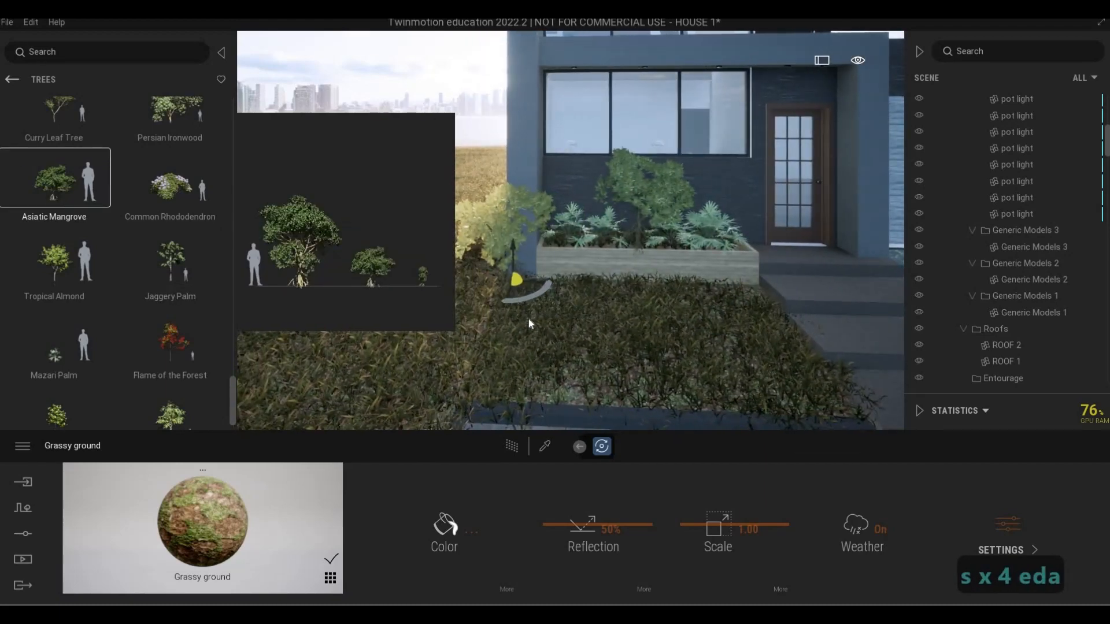
Place a Common Rhododendron on the front lawn beside the paved path, near the house's corner column
{"action": "key", "text": "s"}
{"action": "key", "text": "s"}
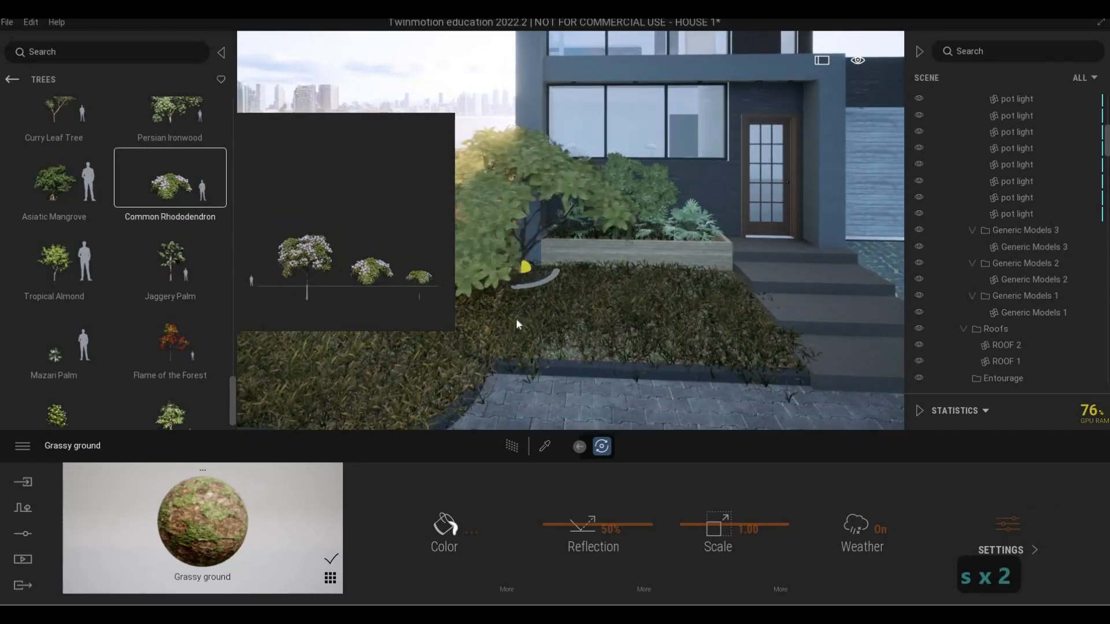
{"action": "key", "text": "a"}
{"action": "key", "text": "a"}
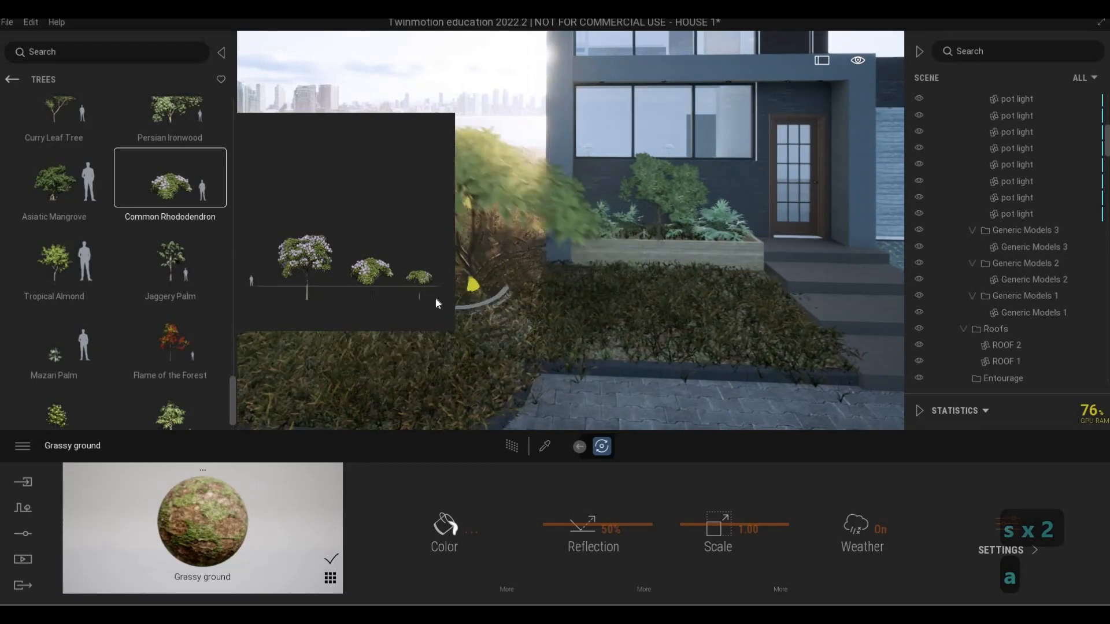
{"action": "key", "text": "a"}
{"action": "key", "text": "a"}
{"action": "key", "text": "a"}
{"action": "key", "text": "a"}
{"action": "key", "text": "a"}
{"action": "key", "text": "a"}
{"action": "key", "text": "a"}
{"action": "key", "text": "a"}
{"action": "key", "text": "a"}
{"action": "key", "text": "a"}
{"action": "key", "text": "a"}
{"action": "key", "text": "a"}
{"action": "key", "text": "a"}
{"action": "key", "text": "a"}
{"action": "key", "text": "a"}
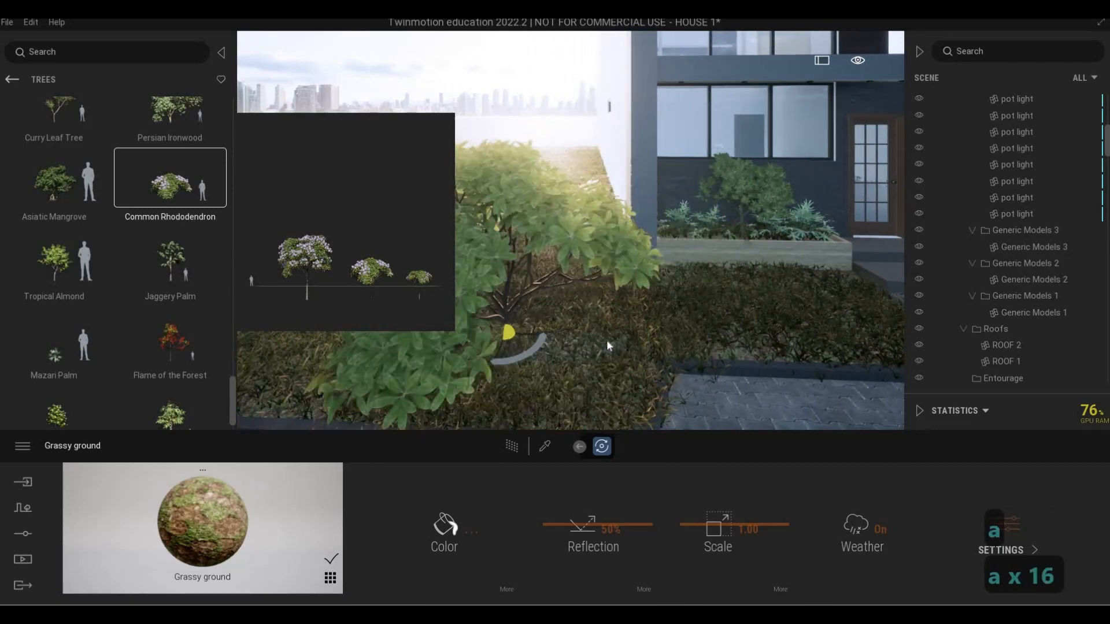
{"action": "left_click", "coordinate": [588, 350]}
{"action": "key", "text": "Escape"}
{"action": "key", "text": "Escape"}
{"action": "key", "text": "Escape"}
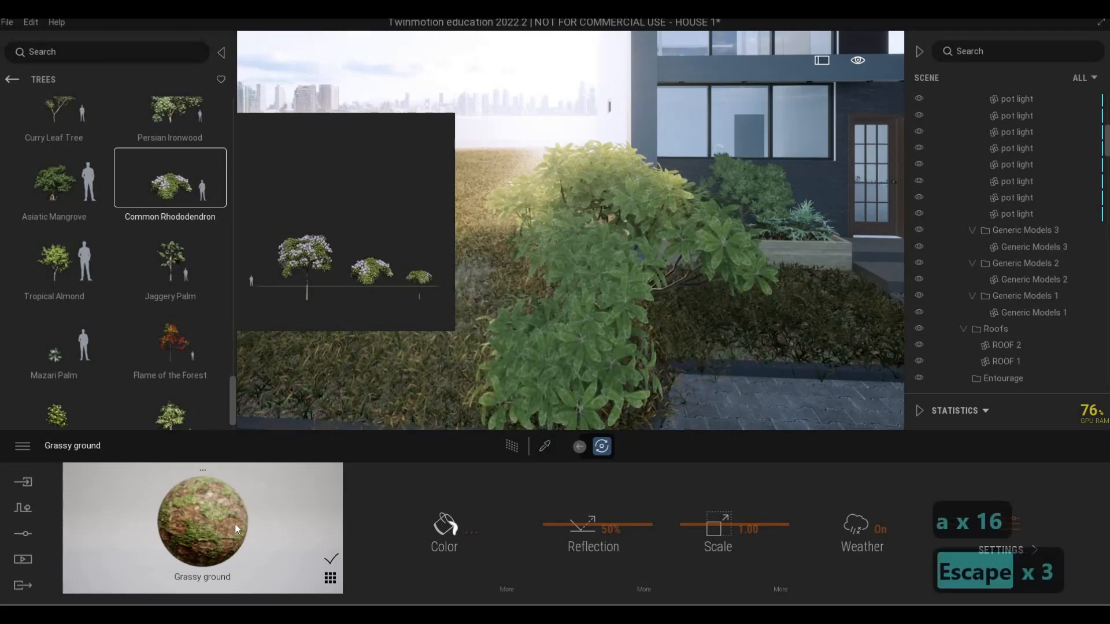
{"action": "left_click_drag", "start_coordinate": [164, 556], "coordinate": [163, 581]}
{"action": "key", "text": "a"}
{"action": "key", "text": "Escape"}
{"action": "key", "text": "Escape"}
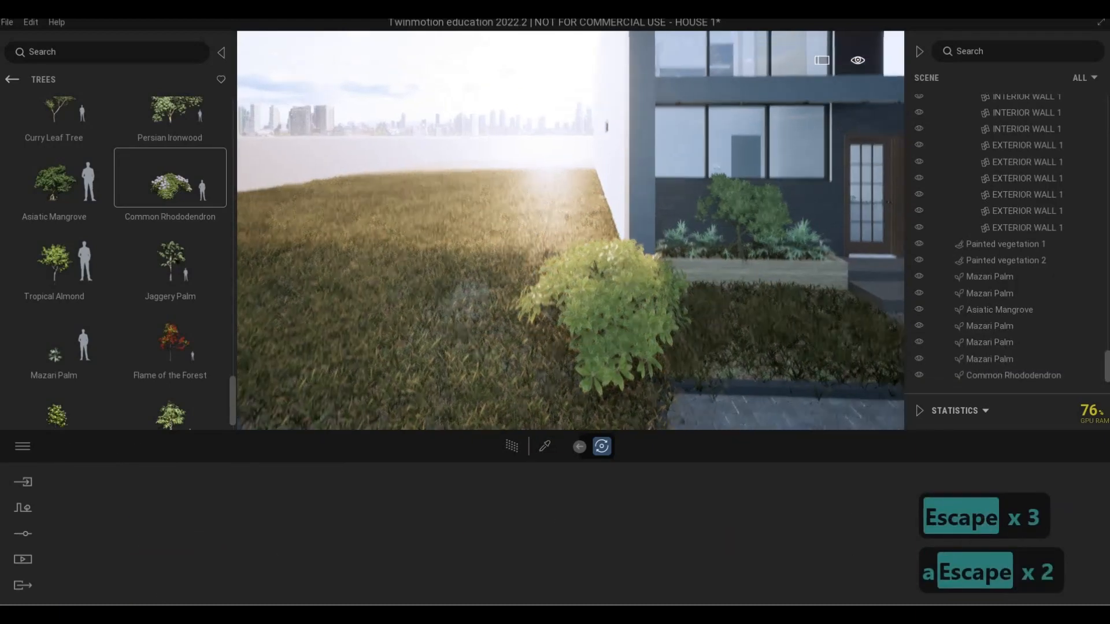
Place a Flame of the Forest on the front lawn just behind the Common Rhododendron near the house's corner column
{"action": "key", "text": "e"}
{"action": "key", "text": "d"}
{"action": "key", "text": "d"}
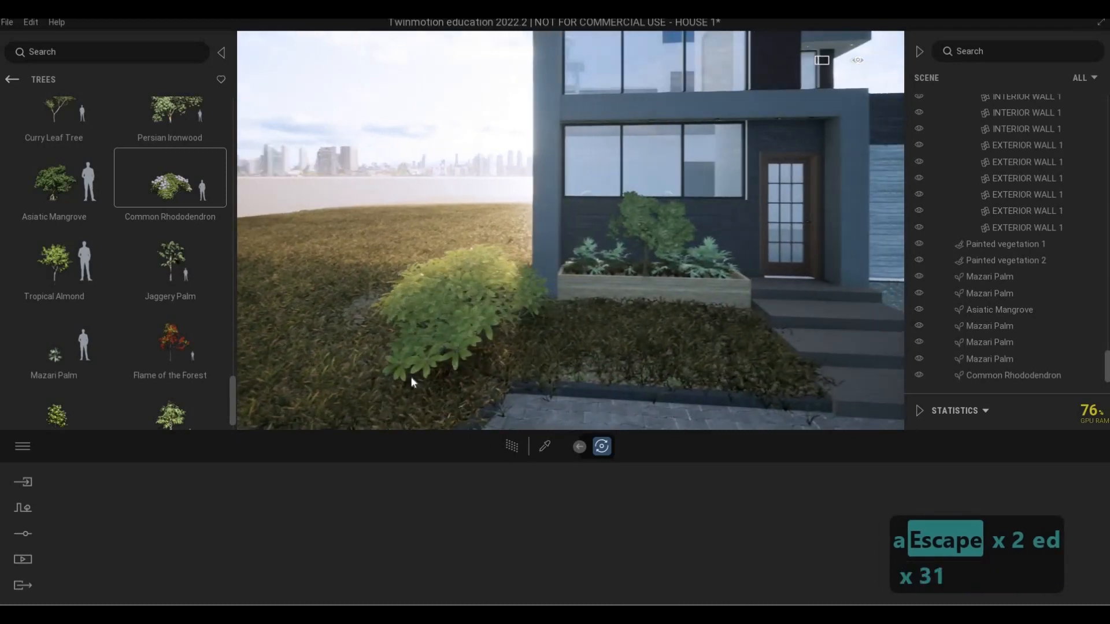
{"action": "key", "text": "w"}
{"action": "key", "text": "w"}
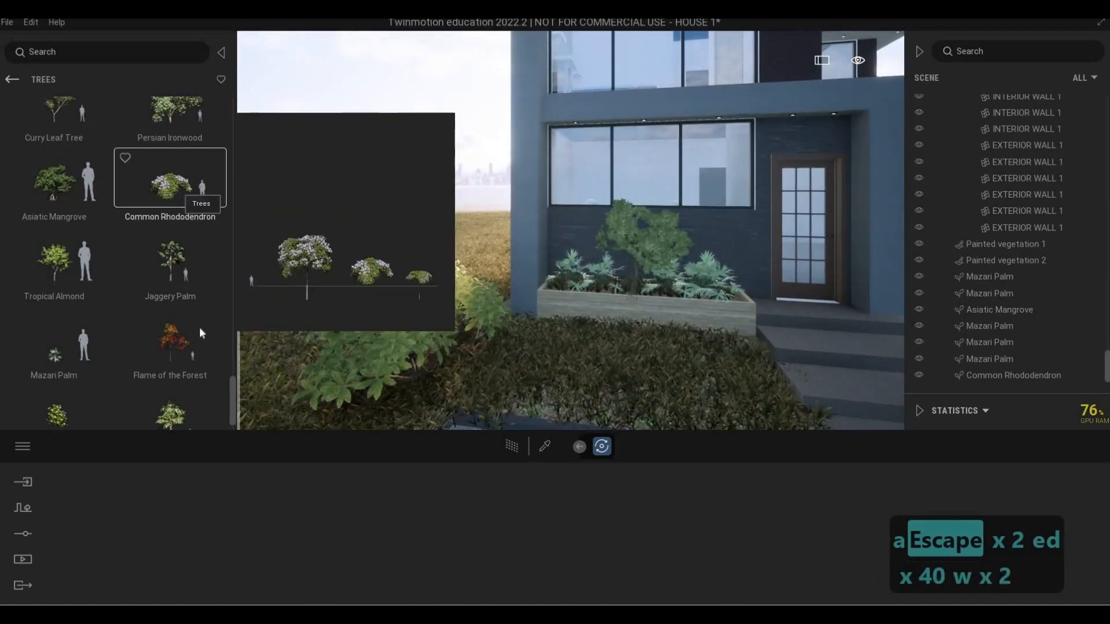
{"action": "key", "text": "s"}
{"action": "key", "text": "s"}
{"action": "key", "text": "s"}
{"action": "key", "text": "s"}
{"action": "key", "text": "s"}
{"action": "key", "text": "s"}
{"action": "key", "text": "s"}
{"action": "key", "text": "s"}
{"action": "mouse_move", "coordinate": [182, 338]}
{"action": "left_click_drag", "start_coordinate": [181, 338], "coordinate": [532, 269]}
{"action": "key", "text": "a"}
{"action": "key", "text": "a"}
{"action": "key", "text": "a"}
{"action": "key", "text": "a"}
{"action": "key", "text": "a"}
{"action": "key", "text": "a"}
{"action": "key", "text": "a"}
{"action": "key", "text": "a"}
{"action": "key", "text": "a"}
{"action": "key", "text": "a"}
{"action": "key", "text": "a"}
{"action": "key", "text": "a"}
{"action": "key", "text": "a"}
{"action": "key", "text": "a"}
{"action": "key", "text": "a"}
{"action": "key", "text": "a"}
{"action": "key", "text": "a"}
{"action": "key", "text": "a"}
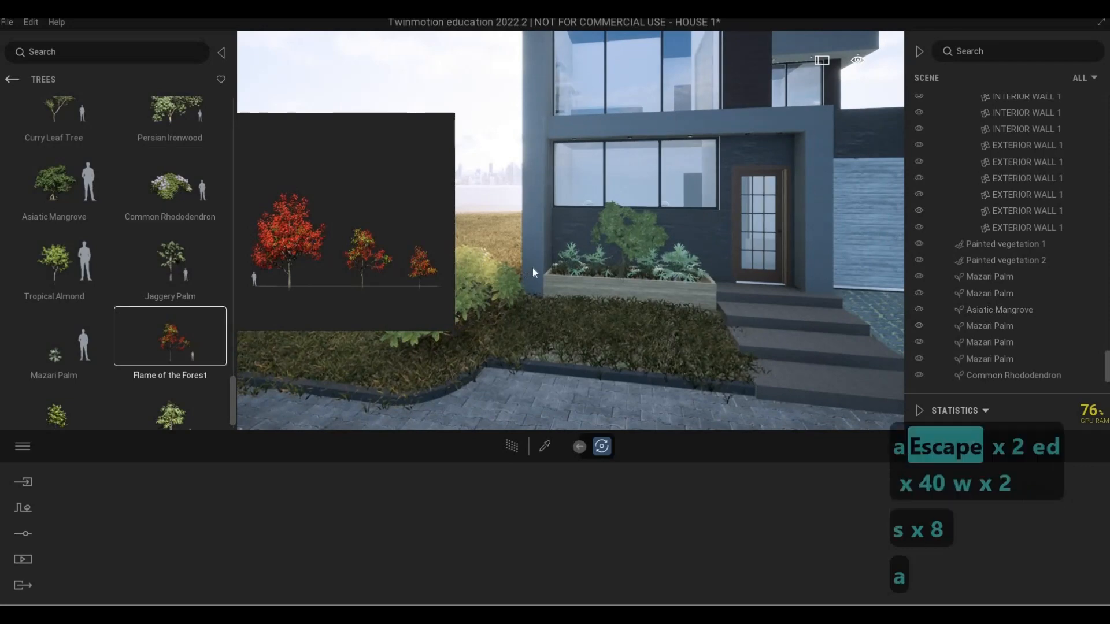
{"action": "key", "text": "a"}
{"action": "key", "text": "a"}
{"action": "key", "text": "a"}
{"action": "key", "text": "a"}
{"action": "key", "text": "a"}
{"action": "key", "text": "a"}
{"action": "key", "text": "a"}
{"action": "key", "text": "a"}
{"action": "key", "text": "a"}
{"action": "key", "text": "a"}
{"action": "key", "text": "a"}
{"action": "key", "text": "a"}
{"action": "key", "text": "a"}
{"action": "key", "text": "a"}
{"action": "key", "text": "a"}
{"action": "key", "text": "a"}
{"action": "key", "text": "a"}
{"action": "key", "text": "a"}
{"action": "key", "text": "a"}
{"action": "key", "text": "a"}
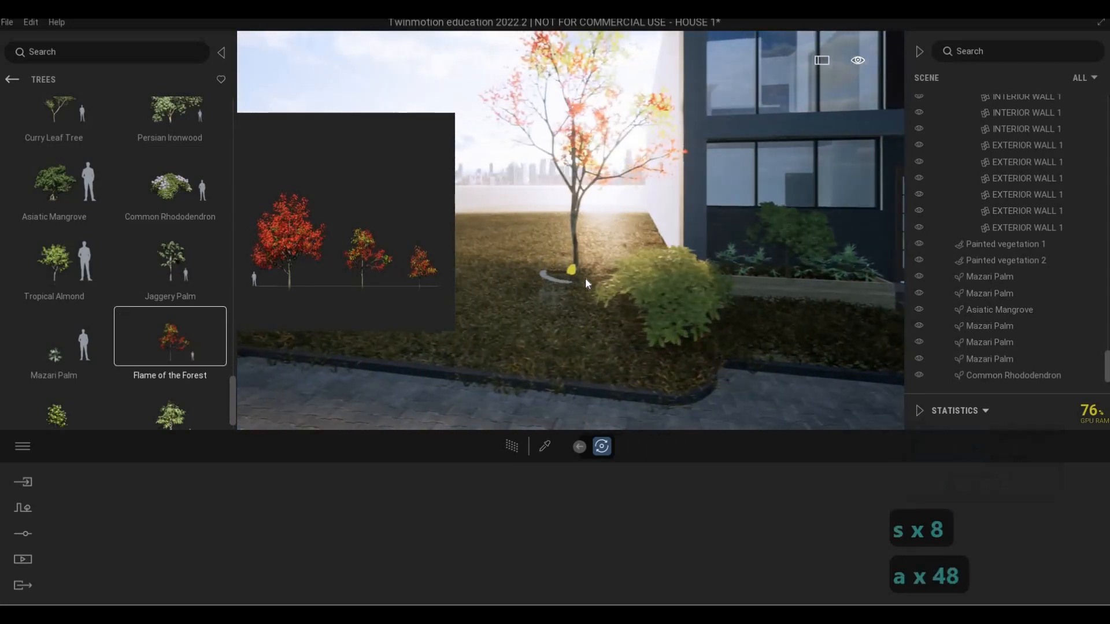
{"action": "left_click_drag", "start_coordinate": [595, 275], "coordinate": [723, 294]}
Place an Ashoka tree on the lawn between the Flame of the Forest and the house wall
{"action": "key", "text": "d"}
{"action": "key", "text": "d"}
{"action": "key", "text": "d"}
{"action": "key", "text": "d"}
{"action": "key", "text": "d"}
{"action": "key", "text": "d"}
{"action": "key", "text": "d"}
{"action": "key", "text": "d"}
{"action": "key", "text": "d"}
{"action": "key", "text": "d"}
{"action": "key", "text": "d"}
{"action": "key", "text": "d"}
{"action": "key", "text": "d"}
{"action": "key", "text": "d"}
{"action": "key", "text": "d"}
{"action": "key", "text": "d"}
{"action": "key", "text": "d"}
{"action": "key", "text": "d"}
{"action": "key", "text": "d"}
{"action": "key", "text": "d"}
{"action": "key", "text": "d"}
{"action": "key", "text": "d"}
{"action": "key", "text": "d"}
{"action": "key", "text": "d"}
{"action": "key", "text": "d"}
{"action": "key", "text": "d"}
{"action": "key", "text": "d"}
{"action": "key", "text": "d"}
{"action": "key", "text": "d"}
{"action": "key", "text": "d"}
{"action": "key", "text": "d"}
{"action": "key", "text": "d"}
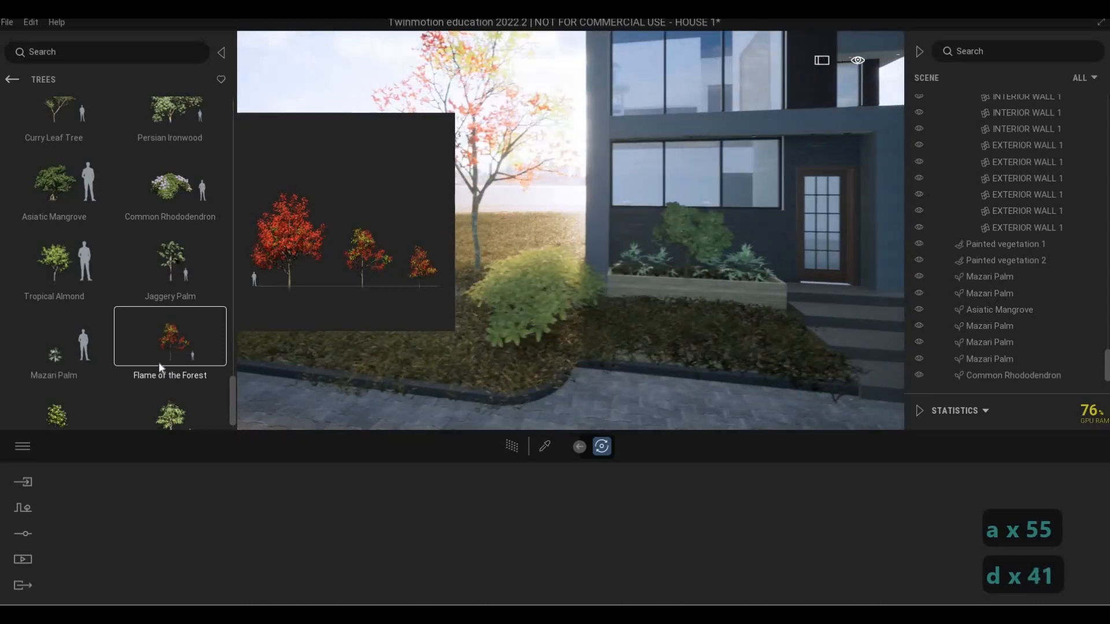
{"action": "scroll", "coordinate": [162, 361], "scroll_direction": "down", "scroll_amount": 1}
{"action": "left_click", "coordinate": [176, 378]}
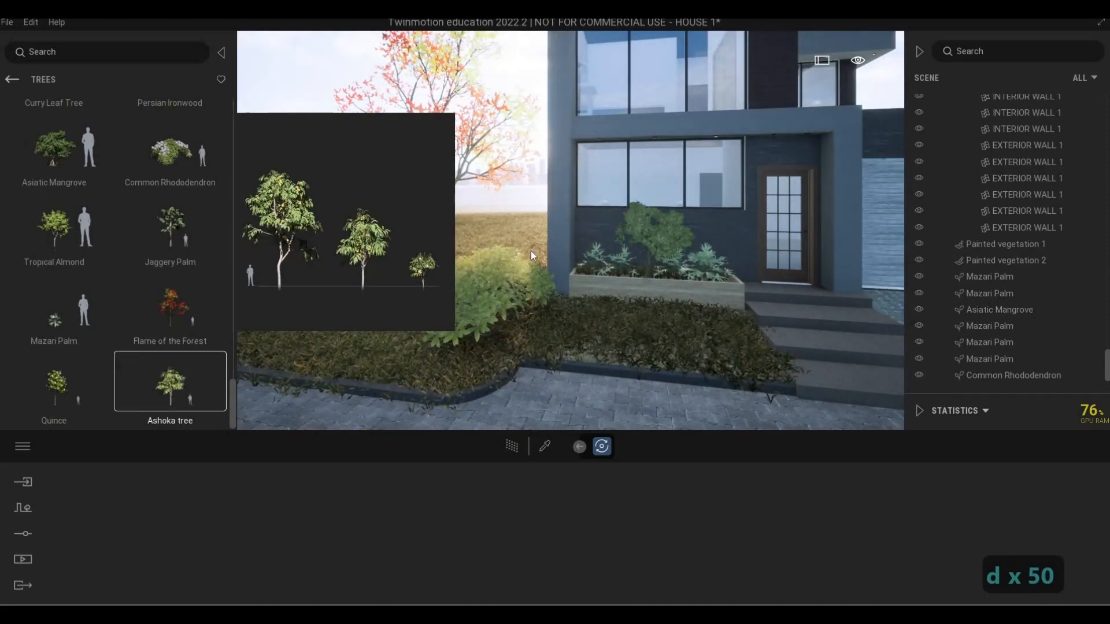
{"action": "key", "text": "a"}
{"action": "key", "text": "a"}
{"action": "key", "text": "a"}
{"action": "key", "text": "a"}
{"action": "key", "text": "a"}
{"action": "key", "text": "a"}
{"action": "key", "text": "a"}
{"action": "key", "text": "a"}
{"action": "key", "text": "a"}
{"action": "key", "text": "a"}
{"action": "key", "text": "a"}
{"action": "key", "text": "a"}
{"action": "key", "text": "a"}
{"action": "key", "text": "a"}
{"action": "key", "text": "a"}
{"action": "key", "text": "a"}
{"action": "key", "text": "a"}
{"action": "key", "text": "a"}
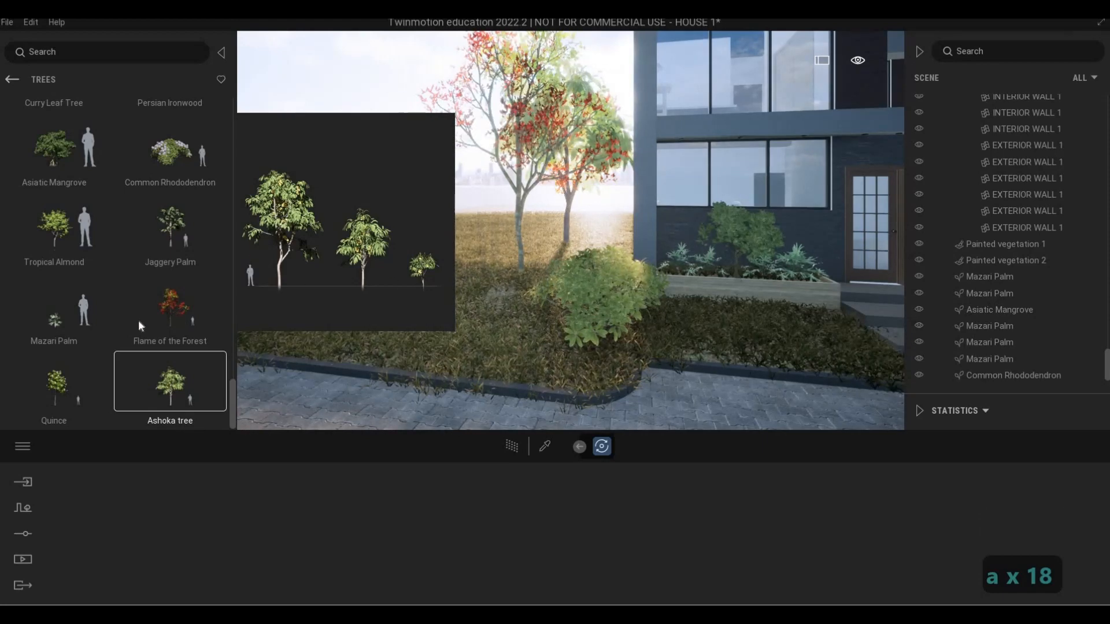
Place three Curry Leaf Trees on the lawn around the Flame of the Forest and the Ashoka tree
{"action": "scroll", "coordinate": [93, 242], "scroll_direction": "up", "scroll_amount": 1}
{"action": "scroll", "coordinate": [64, 193], "scroll_direction": "up", "scroll_amount": 1}
{"action": "mouse_move", "coordinate": [64, 193]}
{"action": "left_mouse_down"}
{"action": "mouse_move", "coordinate": [736, 341]}
{"action": "mouse_move", "coordinate": [560, 282]}
{"action": "mouse_move", "coordinate": [602, 252]}
{"action": "mouse_move", "coordinate": [521, 241]}
{"action": "mouse_move", "coordinate": [532, 255]}
{"action": "mouse_move", "coordinate": [487, 258]}
{"action": "left_mouse_up"}
{"action": "left_click", "coordinate": [486, 256]}
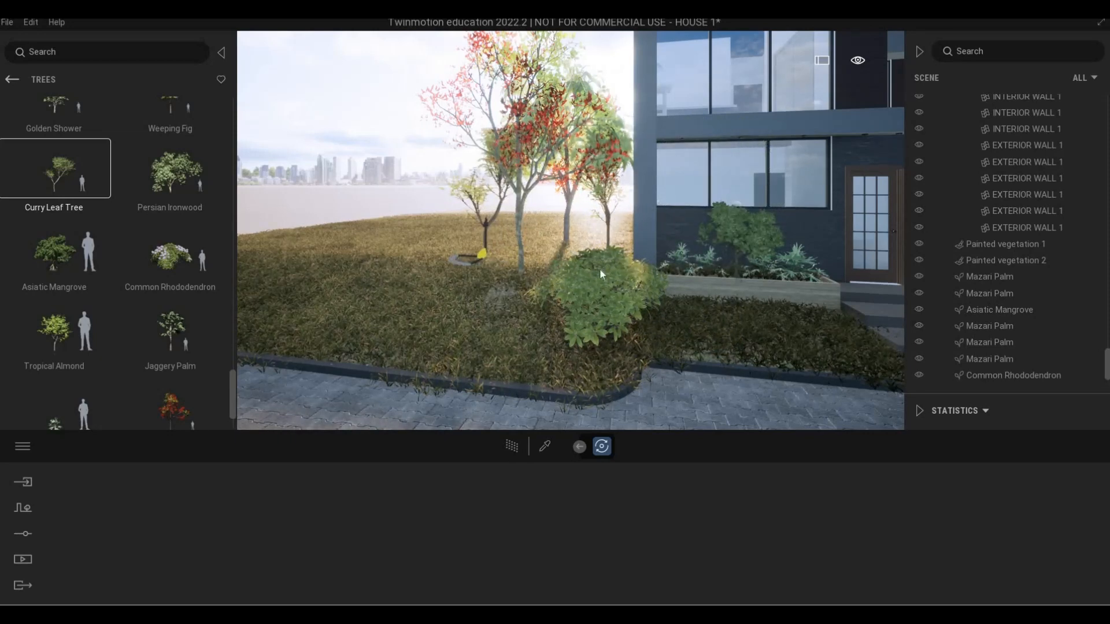
{"action": "key", "text": "d"}
{"action": "key", "text": "w"}
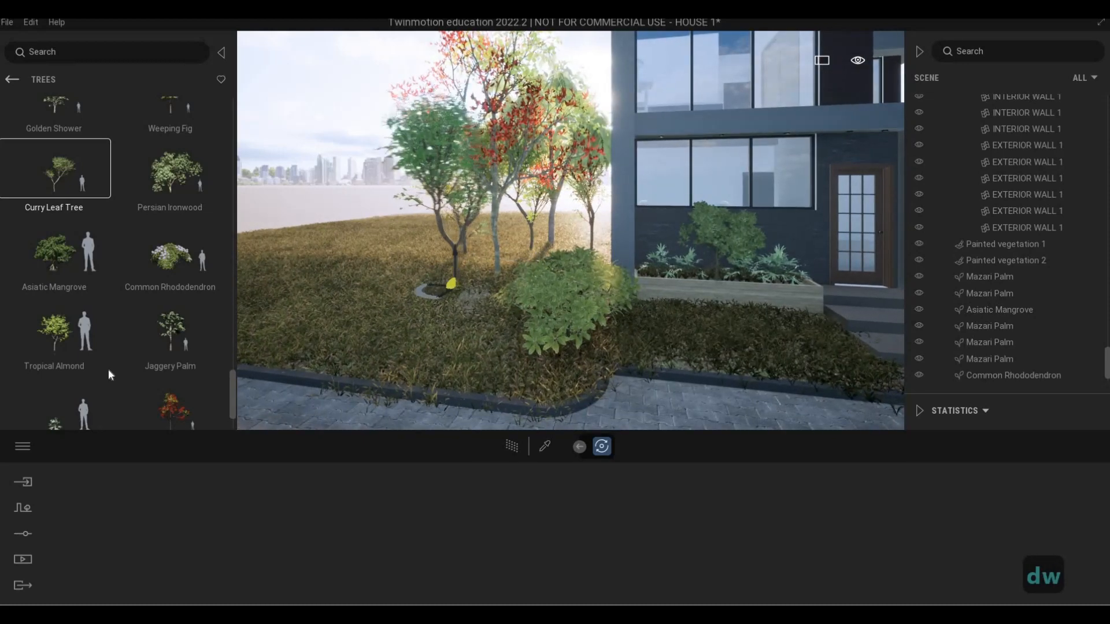
{"action": "left_click", "coordinate": [167, 332]}
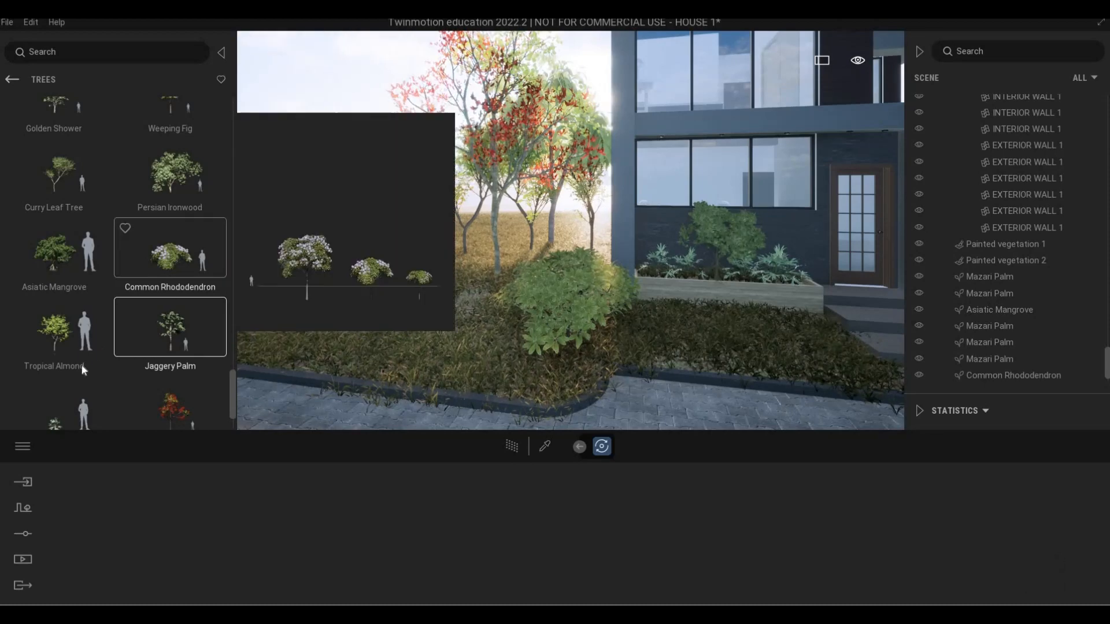
{"action": "scroll", "coordinate": [81, 365], "scroll_direction": "down", "scroll_amount": 2}
{"action": "left_click", "coordinate": [55, 309]}
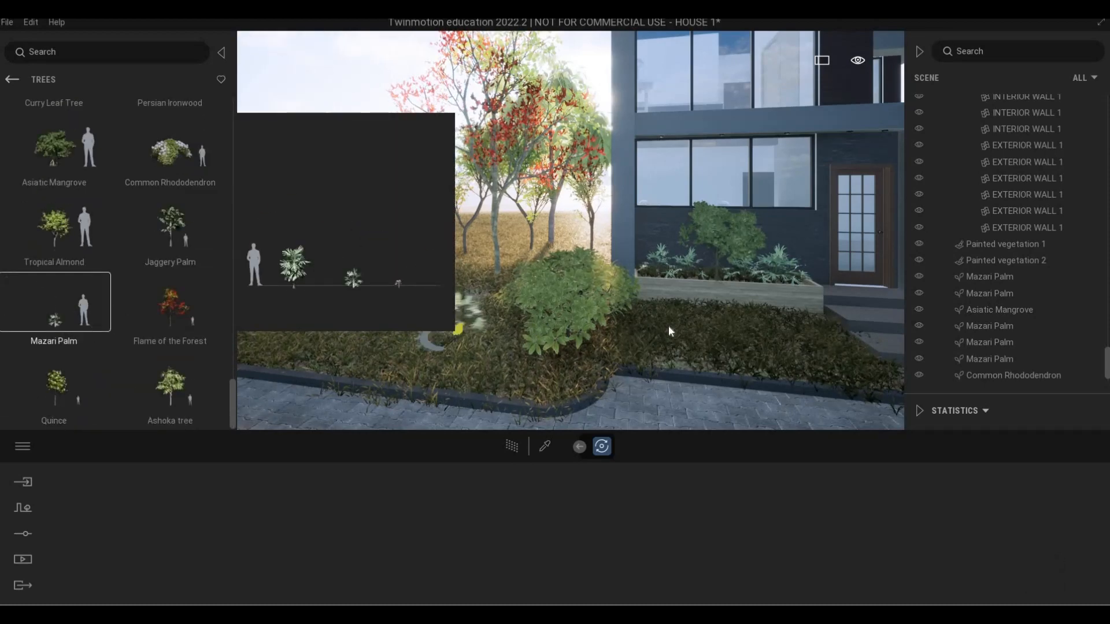
{"action": "key", "text": "a"}
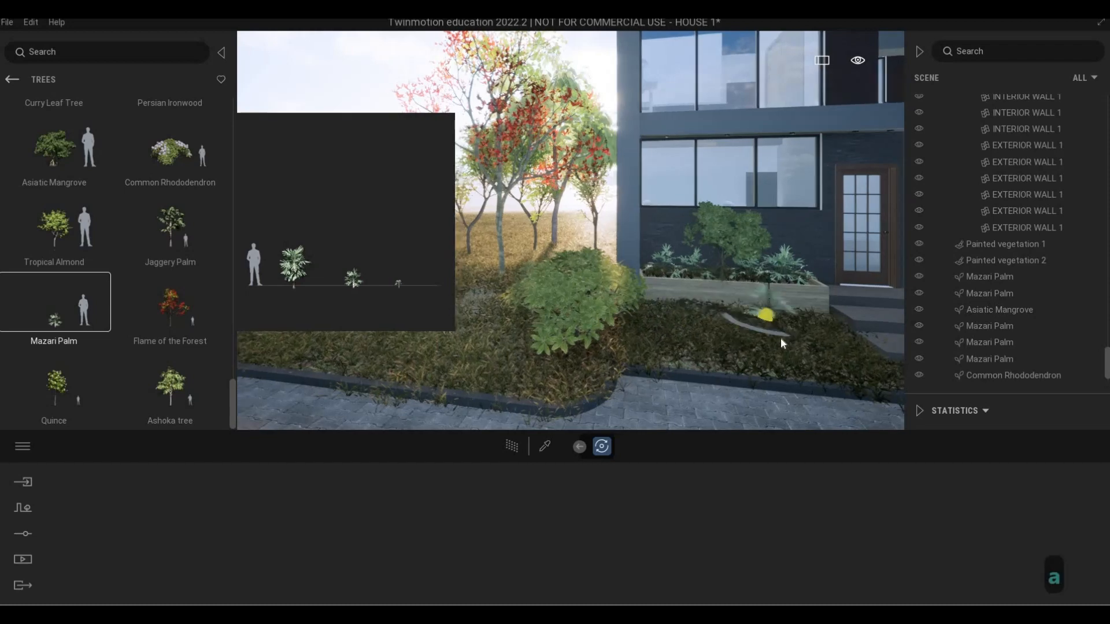
{"action": "key", "text": "Escape"}
{"action": "key", "text": "Escape"}
{"action": "key", "text": "Escape"}
{"action": "key", "text": "a"}
{"action": "key", "text": "s"}
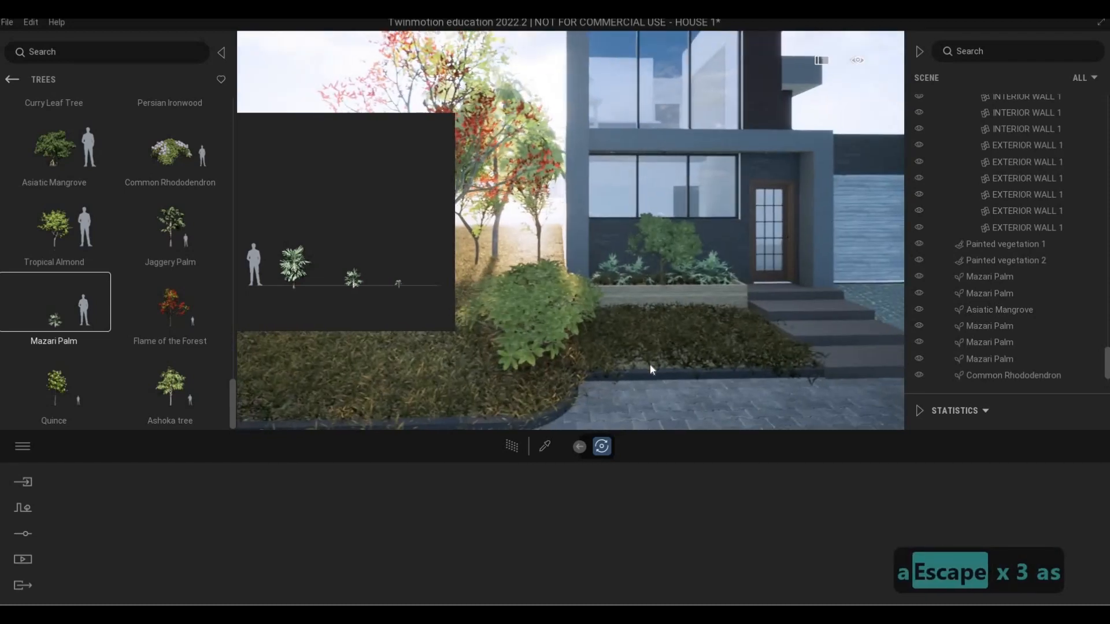
{"action": "key", "text": "Escape"}
Step back and examine the group of trees against the house's front facade and driveway
{"action": "key", "text": "s"}
{"action": "key", "text": "s"}
{"action": "key", "text": "d"}
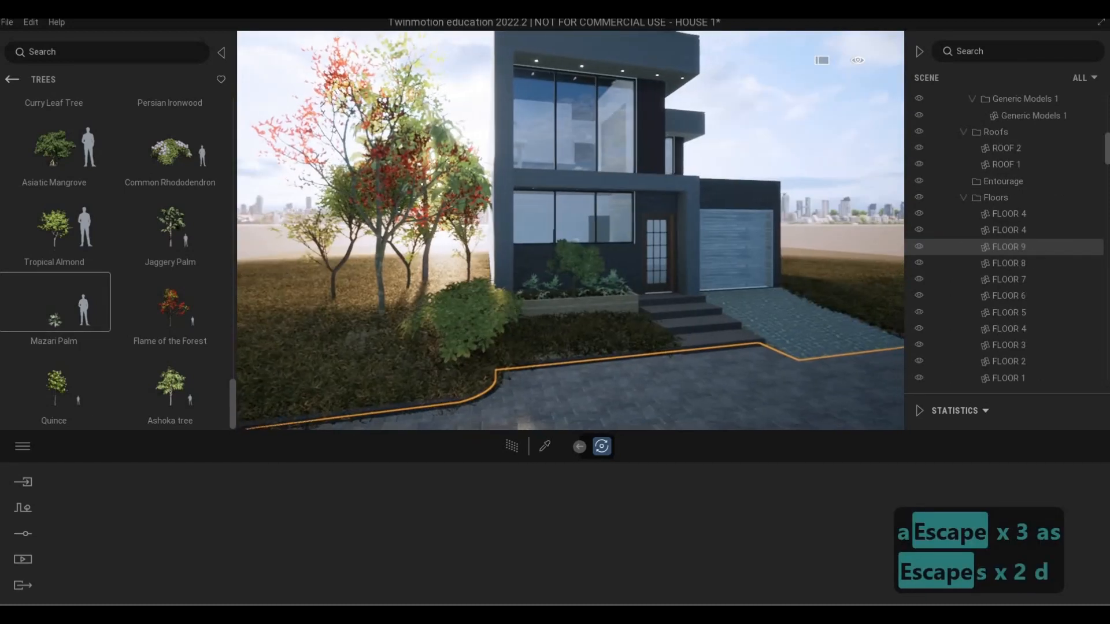
{"action": "key", "text": "d"}
{"action": "key", "text": "d"}
{"action": "key", "text": "w"}
{"action": "key", "text": "e"}
{"action": "key", "text": "e"}
{"action": "key", "text": "s"}
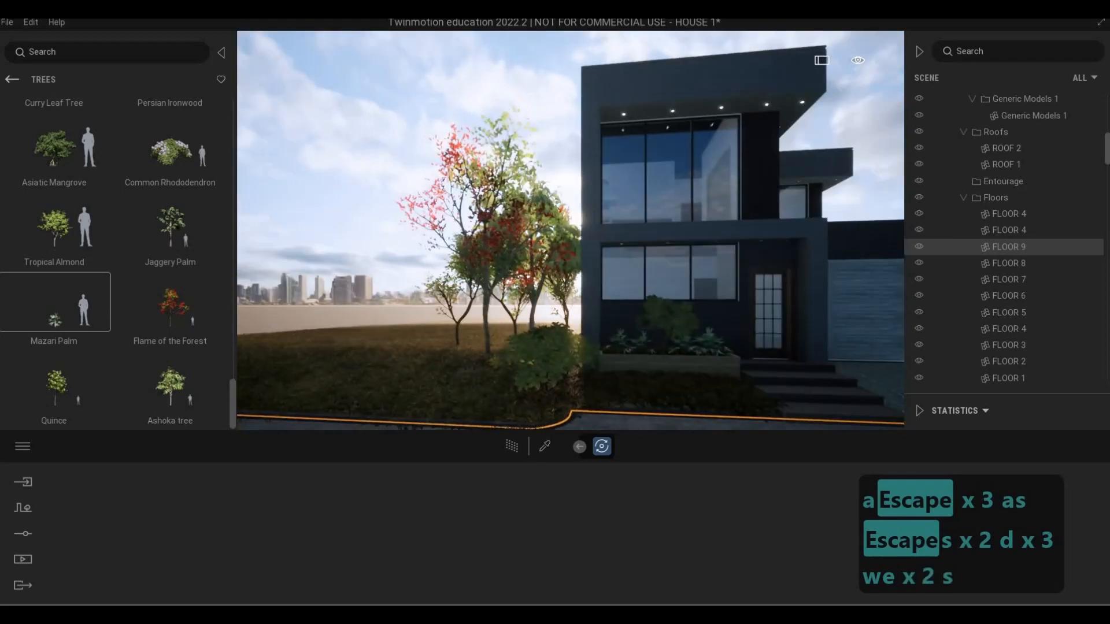
{"action": "key", "text": "d"}
Place two Curry Leaf Trees on the lawn beside the garage driveway
{"action": "key", "text": "d"}
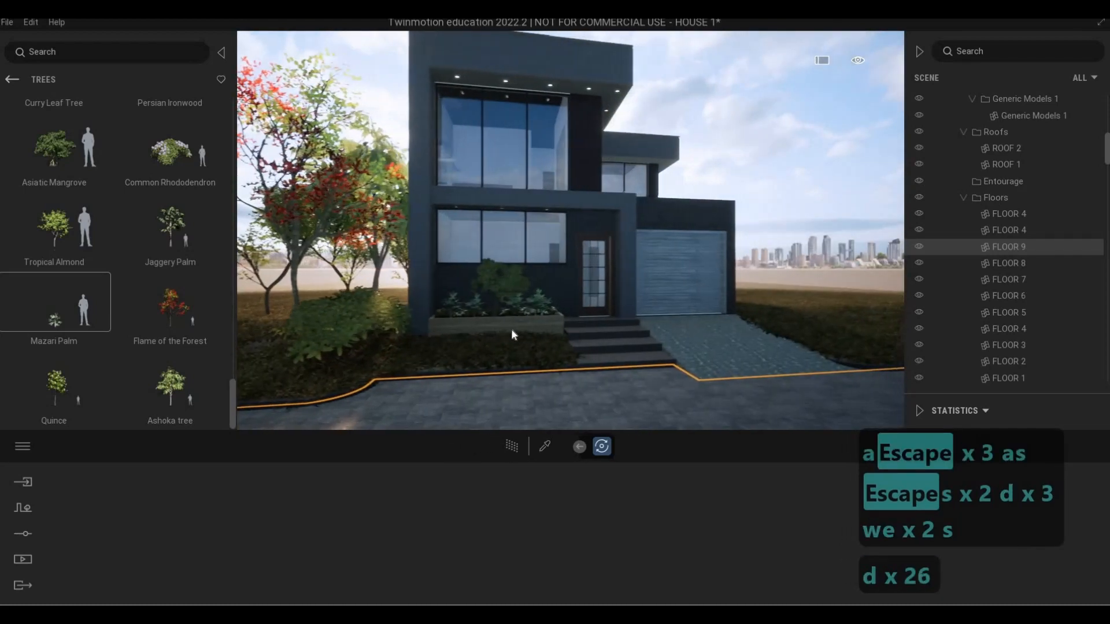
{"action": "key", "text": "d"}
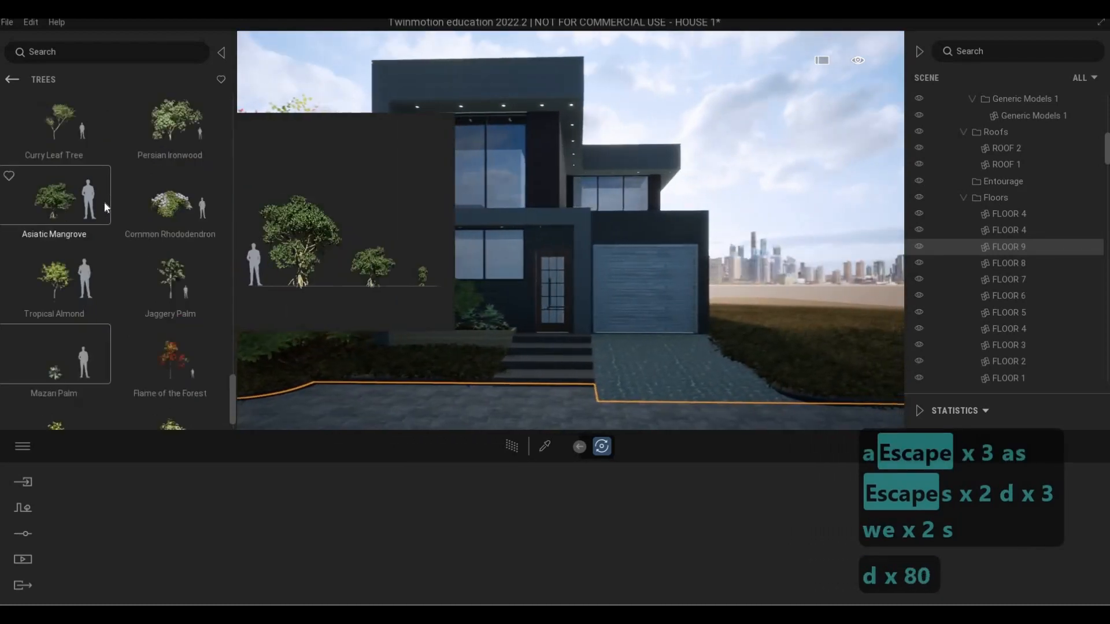
{"action": "scroll", "coordinate": [106, 201], "scroll_direction": "up", "scroll_amount": 3}
{"action": "left_click_drag", "start_coordinate": [653, 315], "coordinate": [790, 372]}
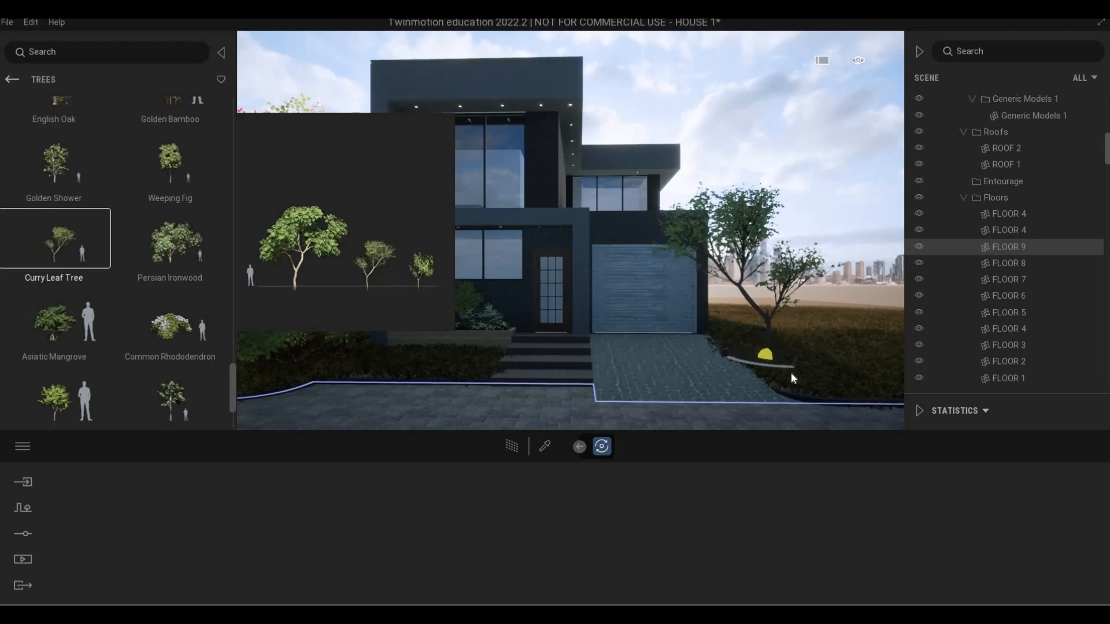
{"action": "key", "text": "d"}
{"action": "key", "text": "d"}
{"action": "key", "text": "d"}
{"action": "key", "text": "d"}
{"action": "key", "text": "d"}
{"action": "key", "text": "d"}
{"action": "key", "text": "d"}
{"action": "key", "text": "d"}
{"action": "key", "text": "d"}
{"action": "key", "text": "d"}
{"action": "key", "text": "d"}
{"action": "key", "text": "d"}
{"action": "key", "text": "d"}
{"action": "key", "text": "d"}
{"action": "key", "text": "d"}
{"action": "key", "text": "d"}
{"action": "key", "text": "d"}
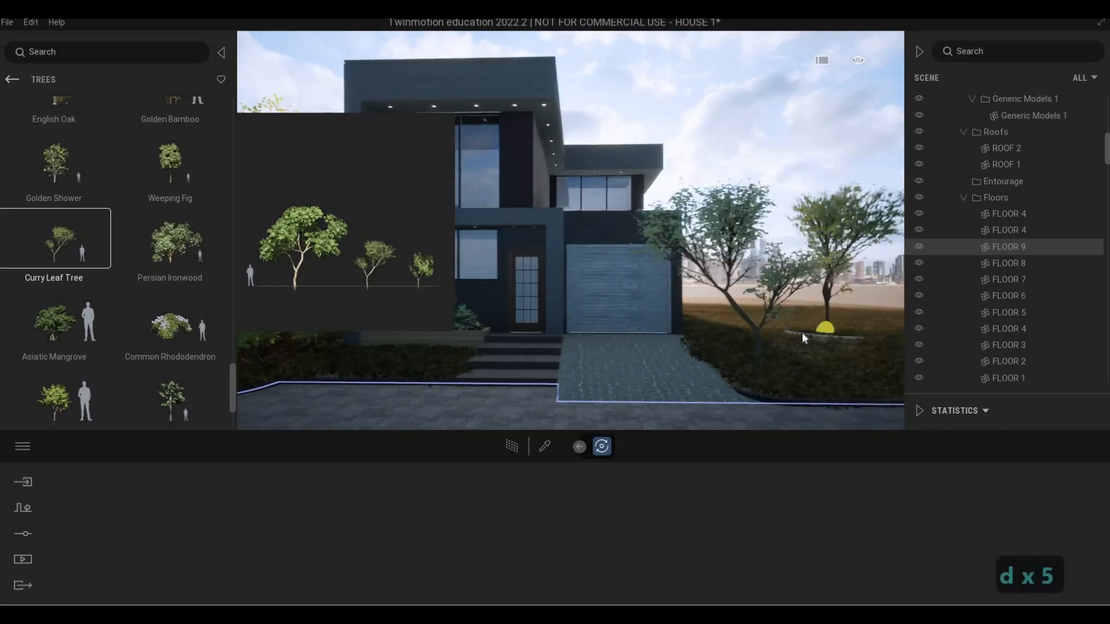
{"action": "key", "text": "a"}
{"action": "key", "text": "w"}
{"action": "key", "text": "w"}
{"action": "key", "text": "w"}
{"action": "key", "text": "w"}
{"action": "key", "text": "w"}
{"action": "key", "text": "w"}
{"action": "key", "text": "w"}
{"action": "key", "text": "w"}
{"action": "key", "text": "w"}
{"action": "key", "text": "w"}
{"action": "key", "text": "w"}
{"action": "key", "text": "w"}
{"action": "key", "text": "w"}
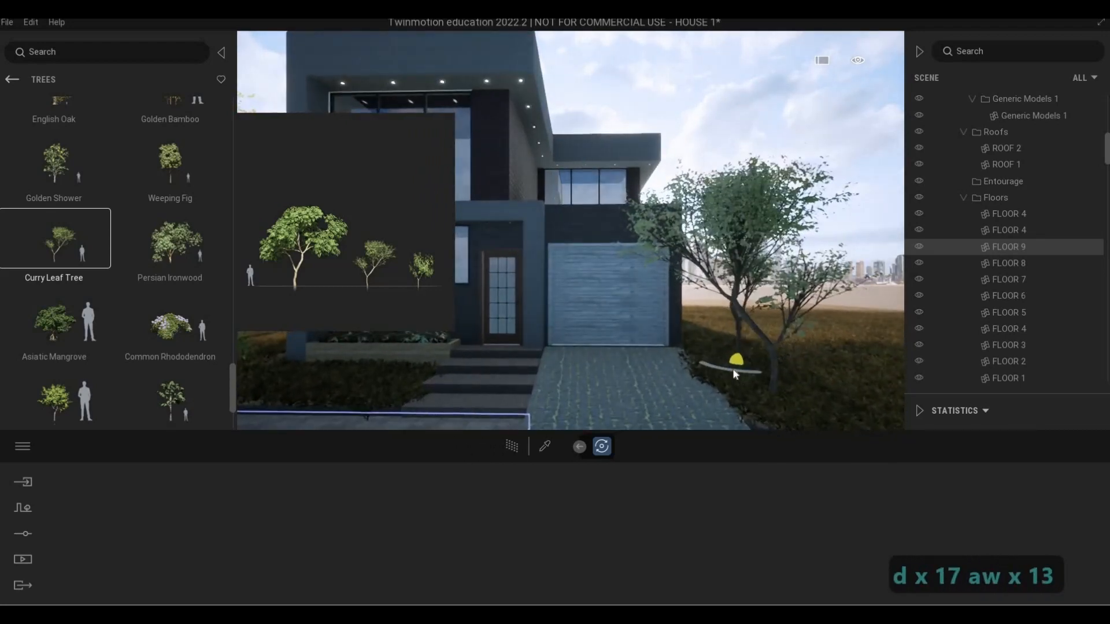
{"action": "left_click_drag", "start_coordinate": [728, 367], "coordinate": [785, 379]}
{"action": "key", "text": "Escape"}
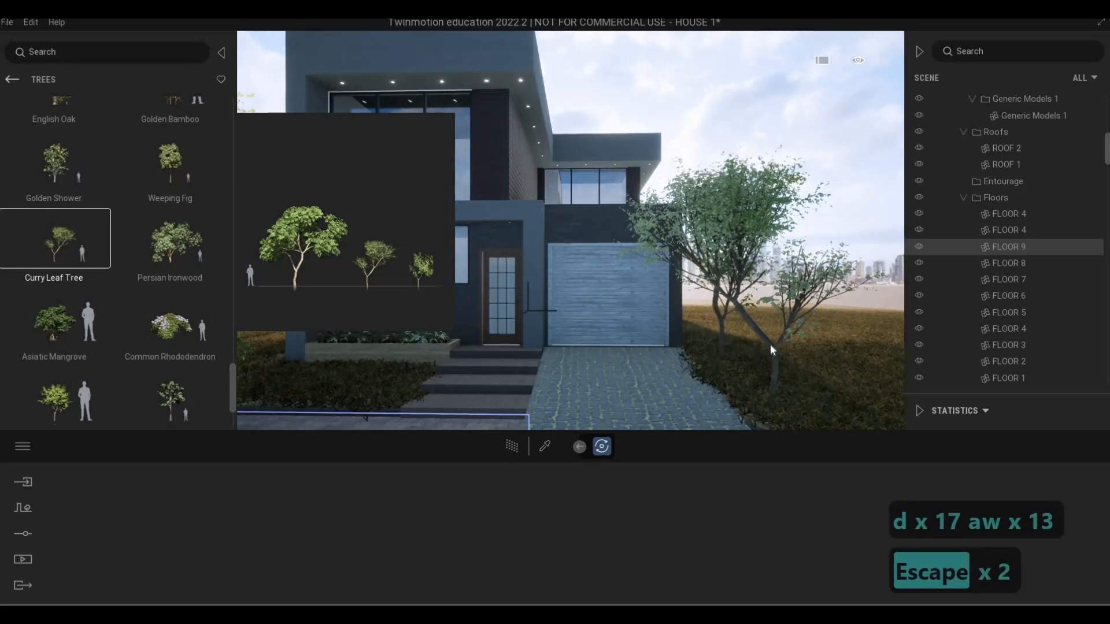
Rotate the Curry Leaf Tree nearest the street beside the driveway by about 55 degrees around its trunk
{"action": "left_click", "coordinate": [770, 344]}
{"action": "key", "text": "Escape"}
{"action": "left_click", "coordinate": [771, 381]}
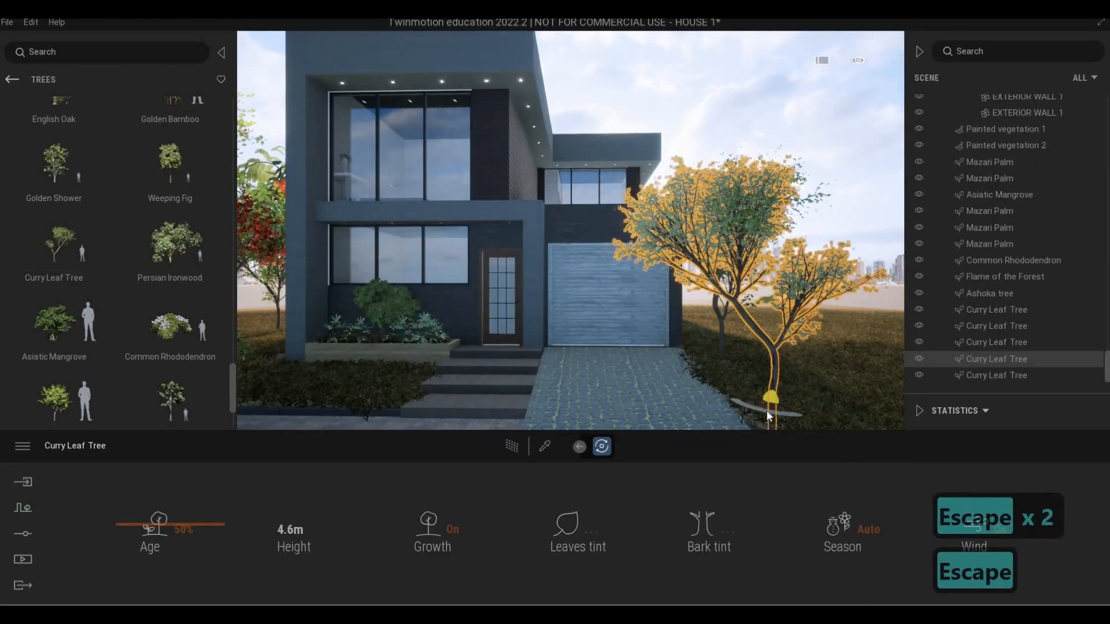
{"action": "left_click_drag", "start_coordinate": [766, 411], "coordinate": [719, 404]}
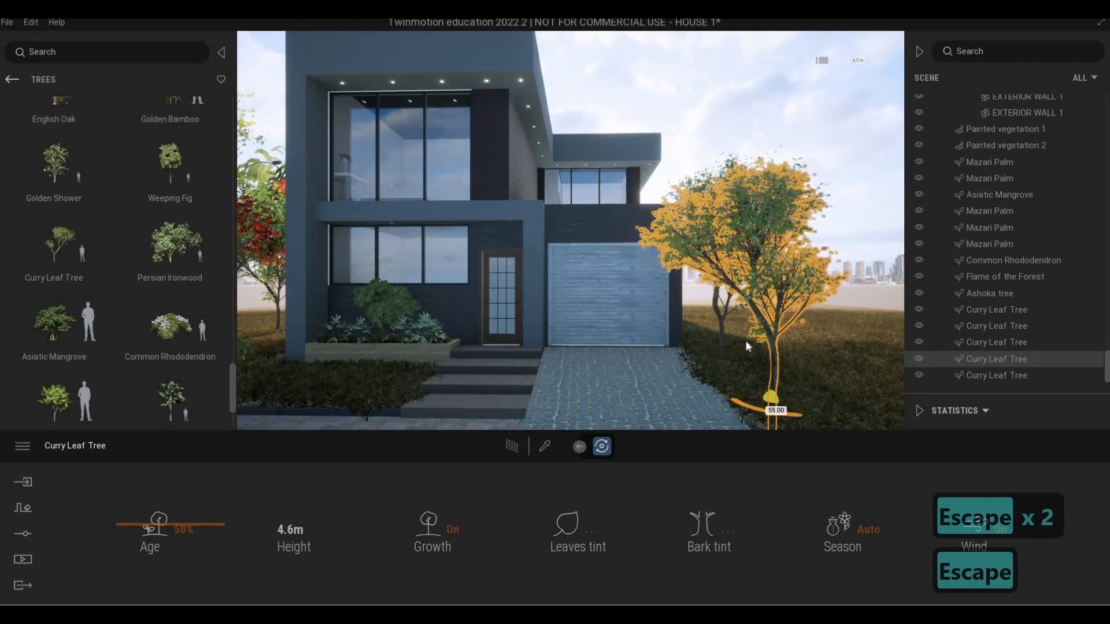
{"action": "key", "text": "Escape"}
{"action": "key", "text": "Escape"}
View the whole house from the front to examine the trees on both sides
{"action": "key", "text": "s"}
{"action": "key", "text": "s"}
{"action": "key", "text": "s"}
{"action": "key", "text": "s"}
{"action": "key", "text": "s"}
{"action": "key", "text": "s"}
{"action": "key", "text": "s"}
{"action": "key", "text": "s"}
{"action": "key", "text": "s"}
{"action": "key", "text": "s"}
{"action": "key", "text": "s"}
{"action": "key", "text": "s"}
{"action": "key", "text": "s"}
{"action": "key", "text": "s"}
{"action": "key", "text": "s"}
{"action": "key", "text": "s"}
{"action": "key", "text": "s"}
{"action": "key", "text": "s"}
{"action": "key", "text": "s"}
{"action": "key", "text": "s"}
{"action": "key", "text": "s"}
{"action": "key", "text": "s"}
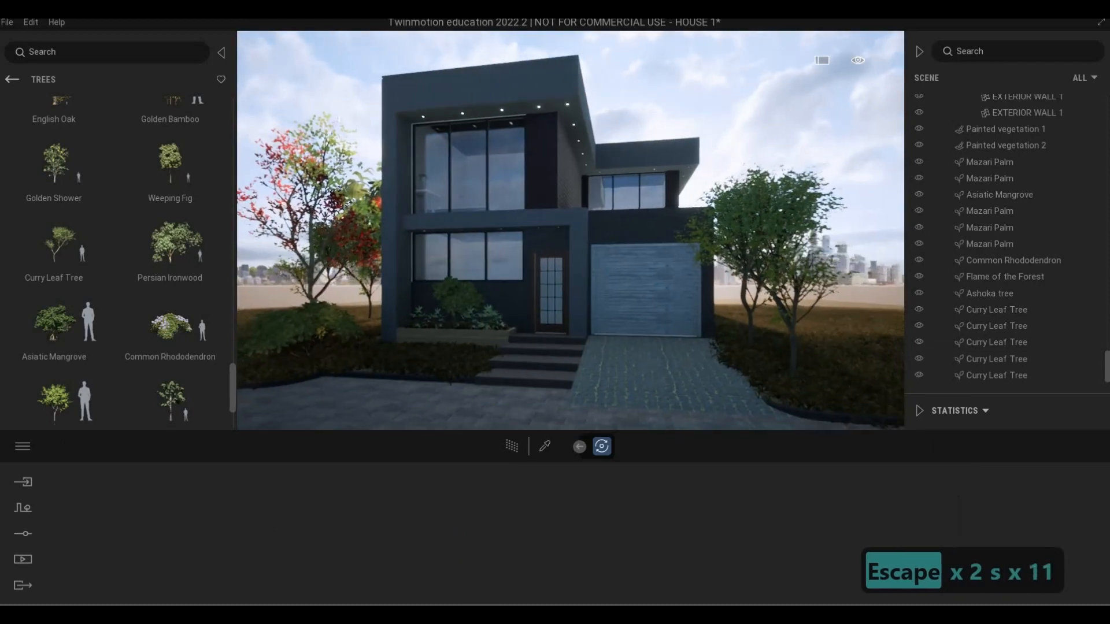
{"action": "key", "text": "q"}
{"action": "key", "text": "a"}
{"action": "key", "text": "a"}
{"action": "key", "text": "e"}
{"action": "key", "text": "a"}
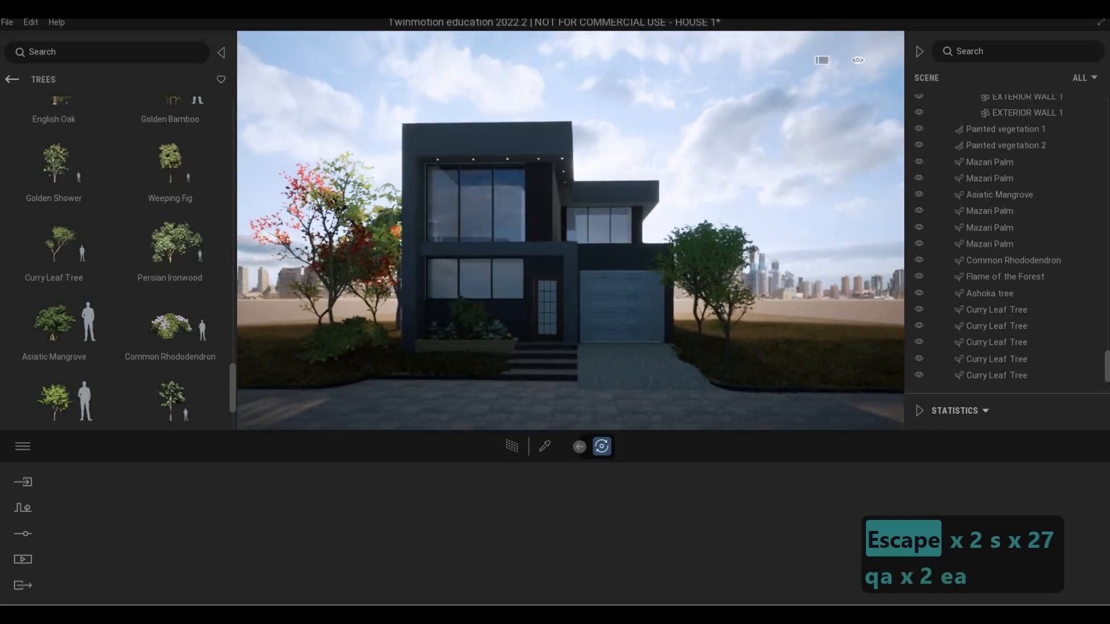
{"action": "key", "text": "w"}
{"action": "key", "text": "d"}
{"action": "key", "text": "d"}
{"action": "key", "text": "w"}
{"action": "key", "text": "w"}
{"action": "key", "text": "w"}
{"action": "key", "text": "w"}
{"action": "key", "text": "w"}
{"action": "key", "text": "w"}
{"action": "key", "text": "w"}
{"action": "key", "text": "w"}
{"action": "key", "text": "w"}
{"action": "key", "text": "w"}
{"action": "key", "text": "w"}
{"action": "key", "text": "w"}
{"action": "key", "text": "w"}
{"action": "key", "text": "w"}
{"action": "key", "text": "w"}
{"action": "key", "text": "w"}
{"action": "key", "text": "w"}
{"action": "key", "text": "w"}
{"action": "key", "text": "w"}
{"action": "key", "text": "w"}
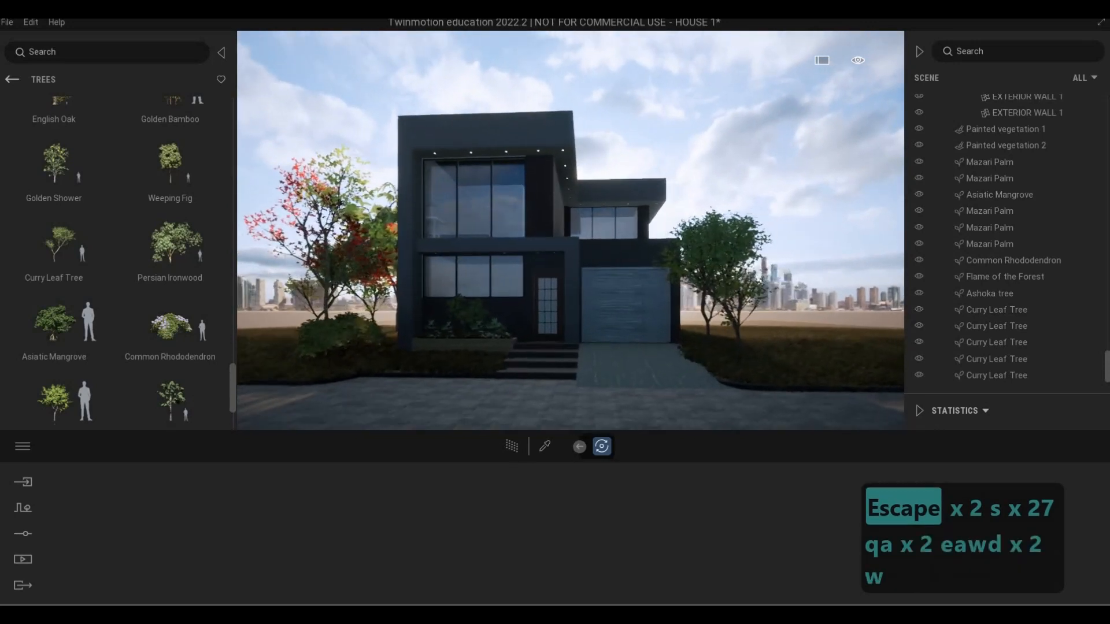
{"action": "key", "text": "d"}
{"action": "key", "text": "d"}
{"action": "key", "text": "d"}
{"action": "key", "text": "d"}
{"action": "key", "text": "d"}
{"action": "key", "text": "w"}
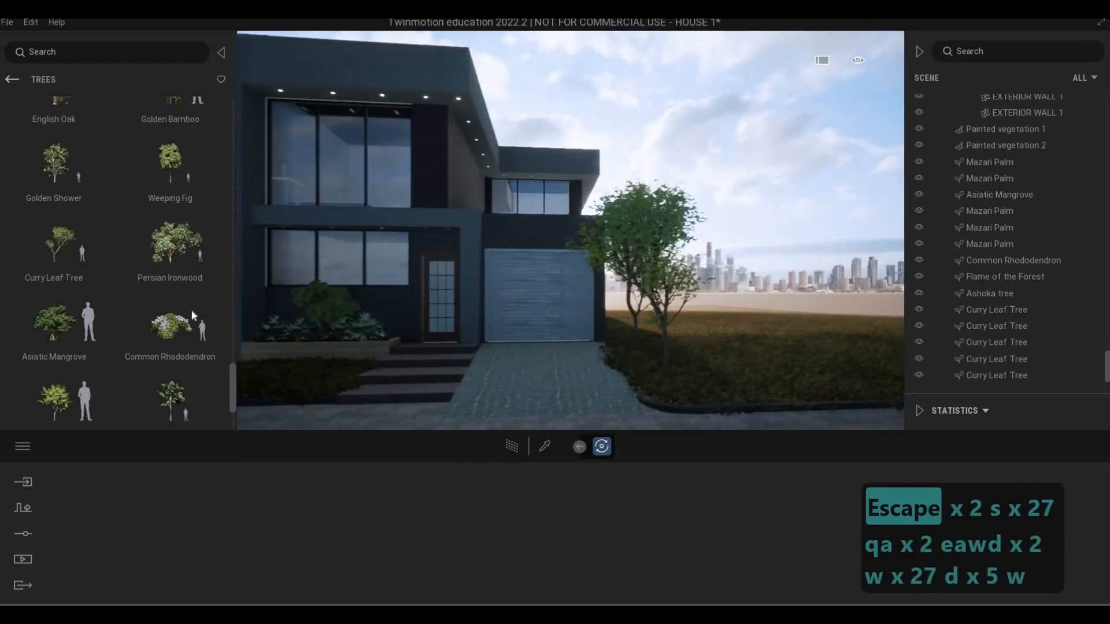
{"action": "left_click", "coordinate": [196, 318]}
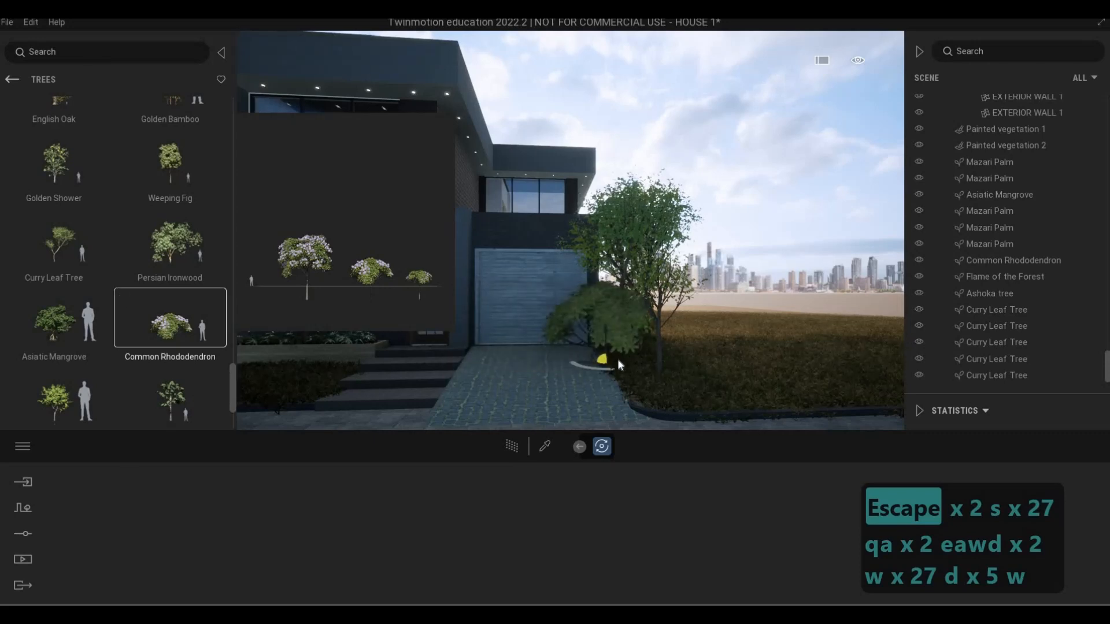
{"action": "left_click", "coordinate": [616, 360]}
{"action": "mouse_move", "coordinate": [81, 353]}
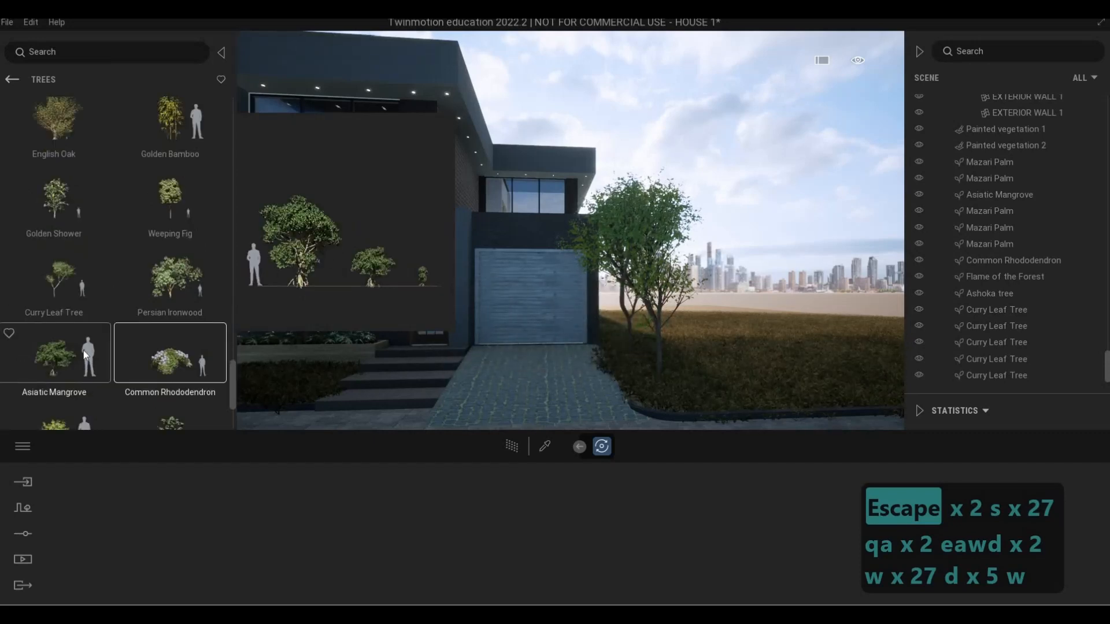
{"action": "scroll", "coordinate": [73, 359], "scroll_direction": "down", "scroll_amount": 1}
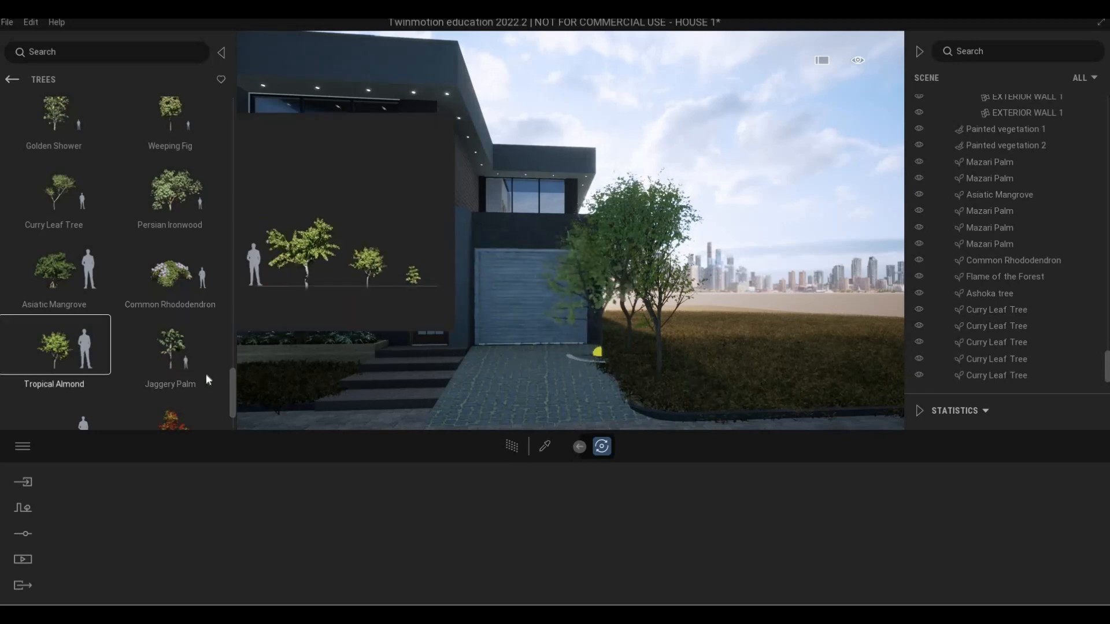
Place a row of five Laurel trees across the far part of the lawn beyond the garage
{"action": "scroll", "coordinate": [130, 344], "scroll_direction": "down", "scroll_amount": 2}
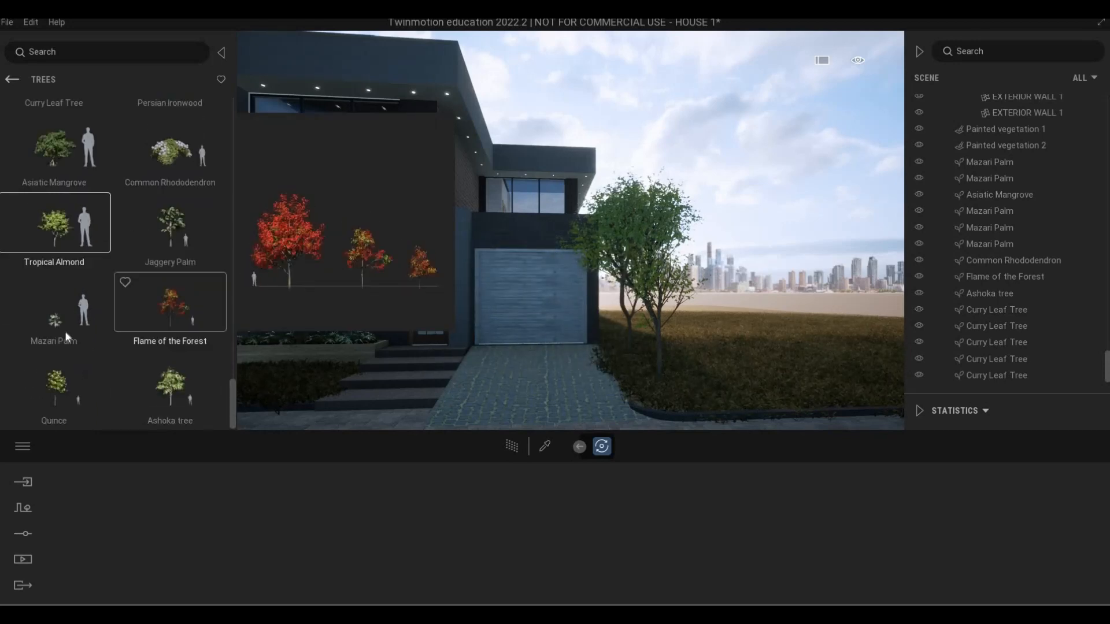
{"action": "scroll", "coordinate": [136, 318], "scroll_direction": "up", "scroll_amount": 3}
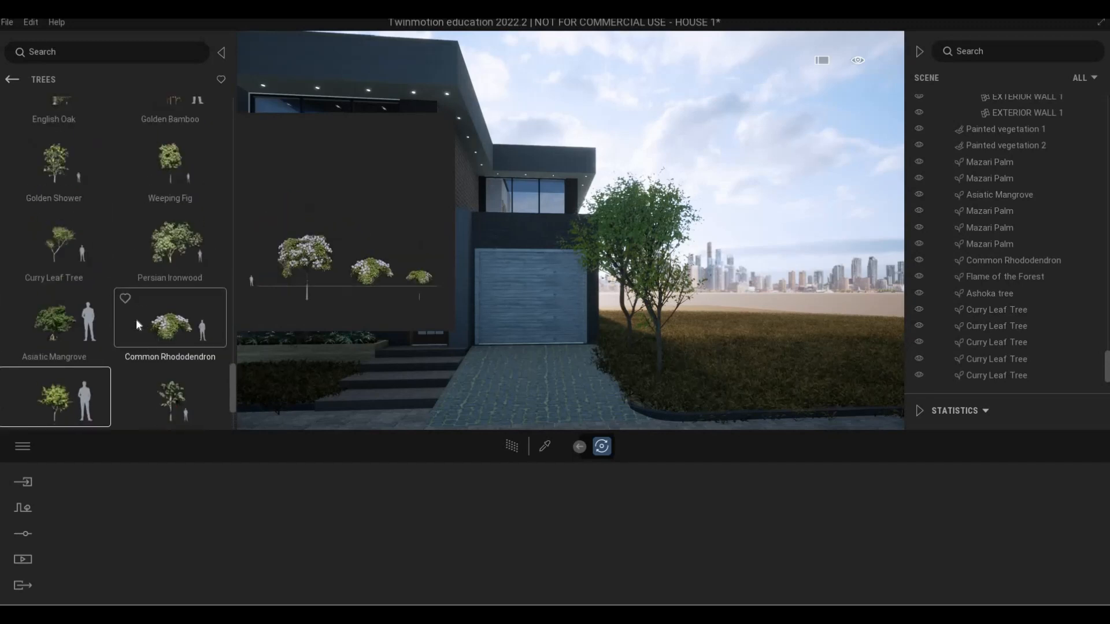
{"action": "scroll", "coordinate": [136, 325], "scroll_direction": "up", "scroll_amount": 2}
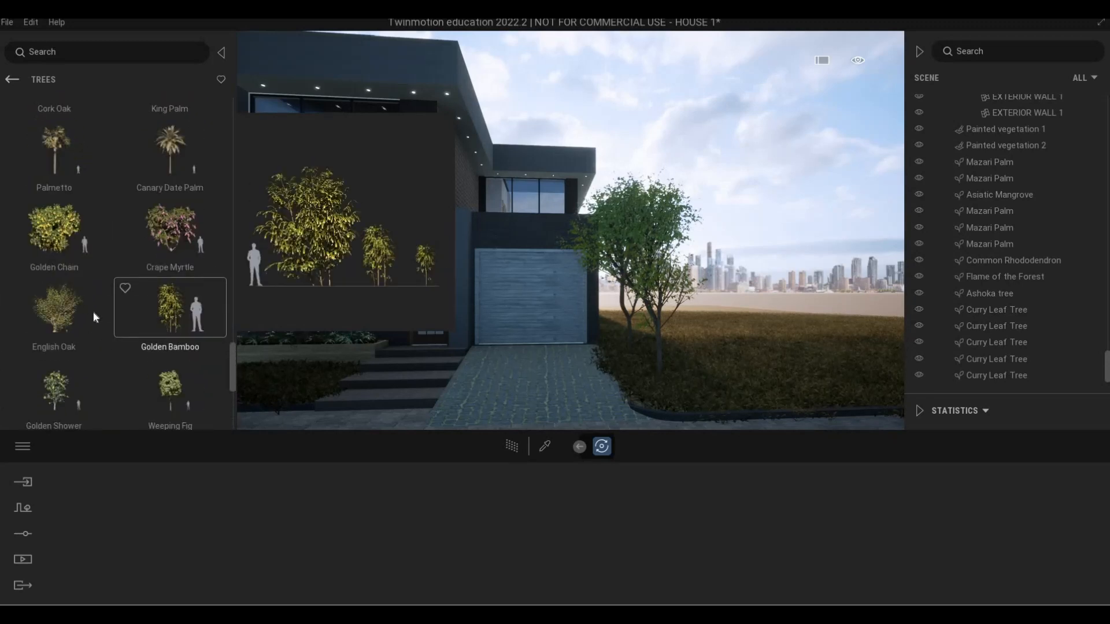
{"action": "scroll", "coordinate": [96, 327], "scroll_direction": "up", "scroll_amount": 3}
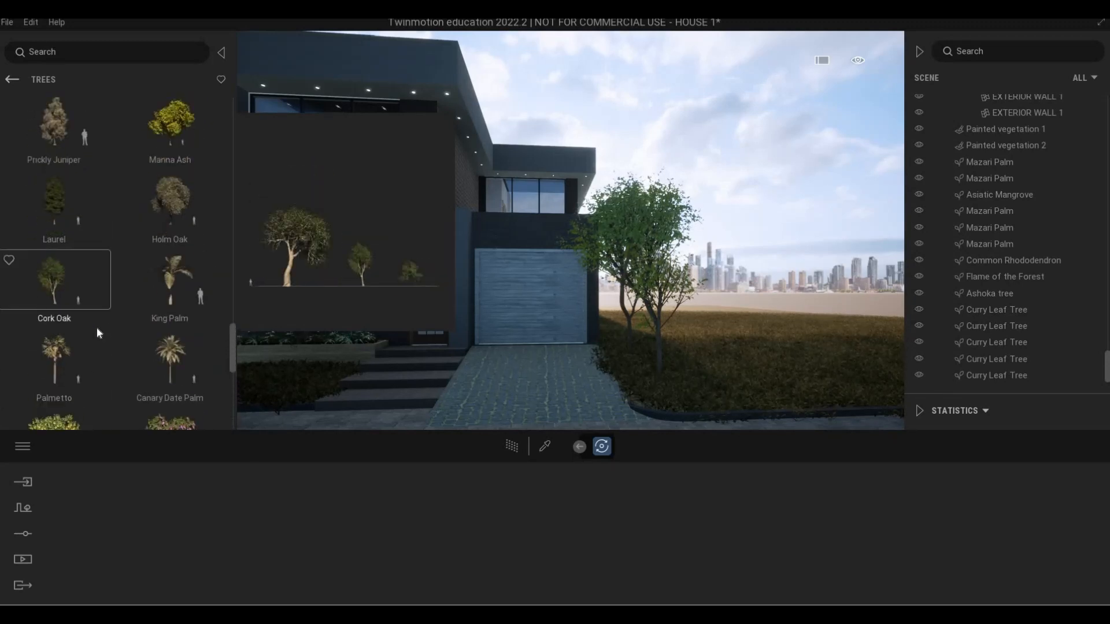
{"action": "scroll", "coordinate": [170, 331], "scroll_direction": "up", "scroll_amount": 1}
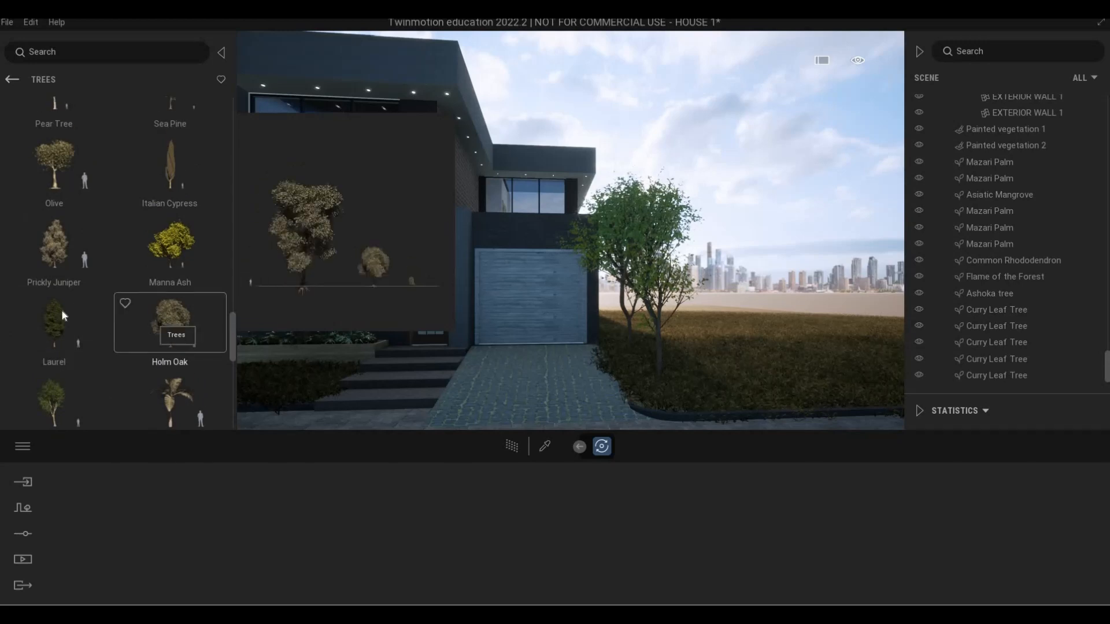
{"action": "left_click_drag", "start_coordinate": [673, 296], "coordinate": [786, 320]}
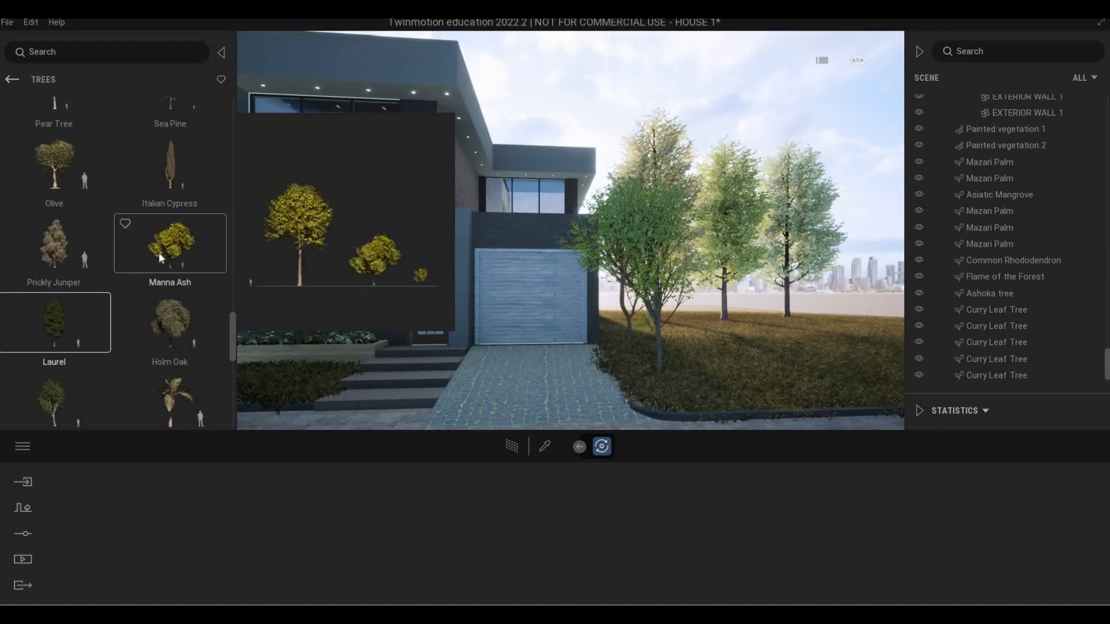
{"action": "left_click_drag", "start_coordinate": [804, 351], "coordinate": [865, 319]}
{"action": "key", "text": "a"}
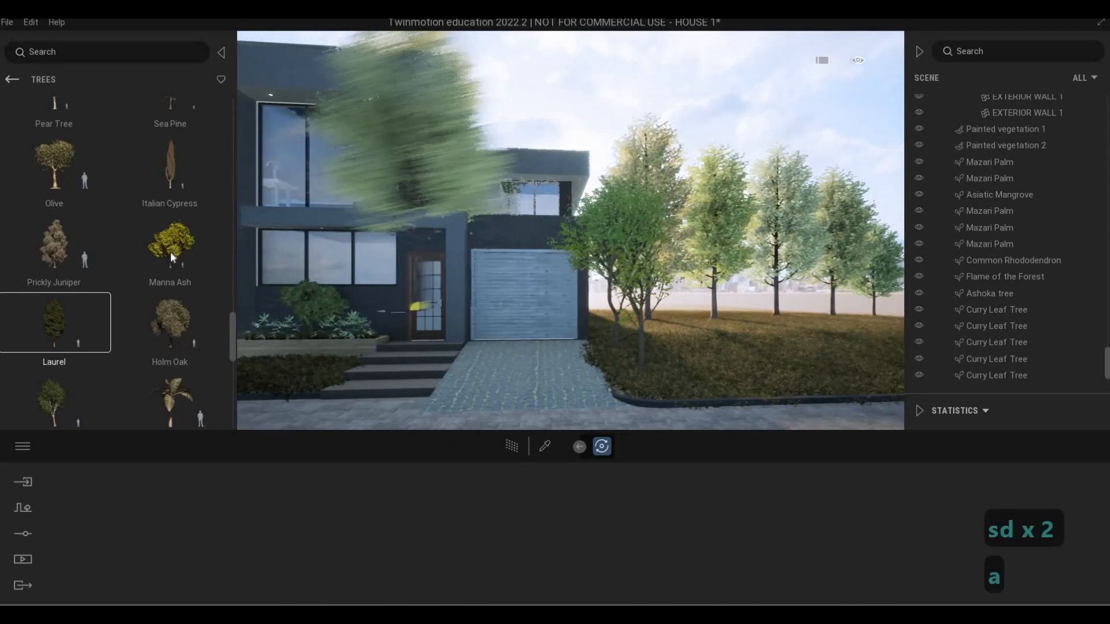
Place a Manna Ash tree on the ground behind the rear of the house
{"action": "left_click", "coordinate": [169, 243]}
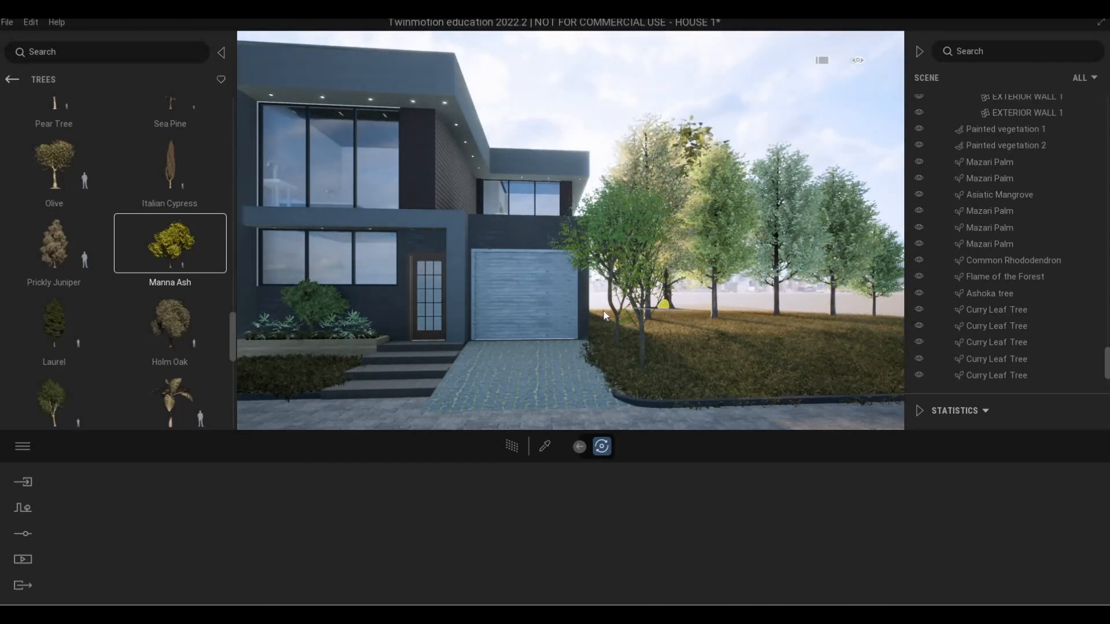
{"action": "key", "text": "a"}
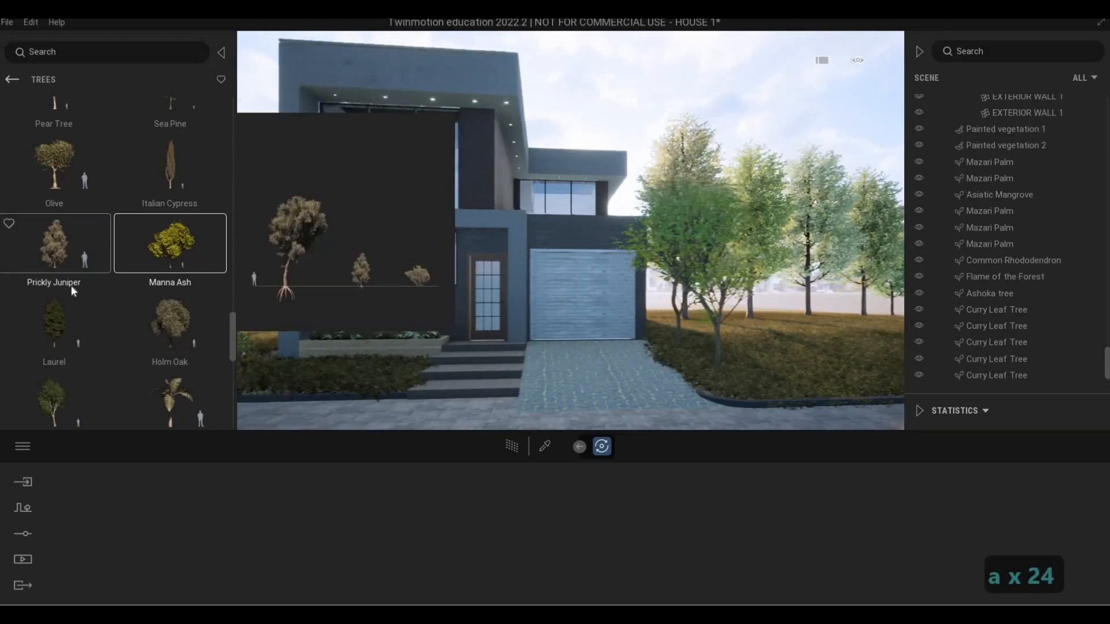
{"action": "key", "text": "w"}
{"action": "key", "text": "q"}
{"action": "key", "text": "w"}
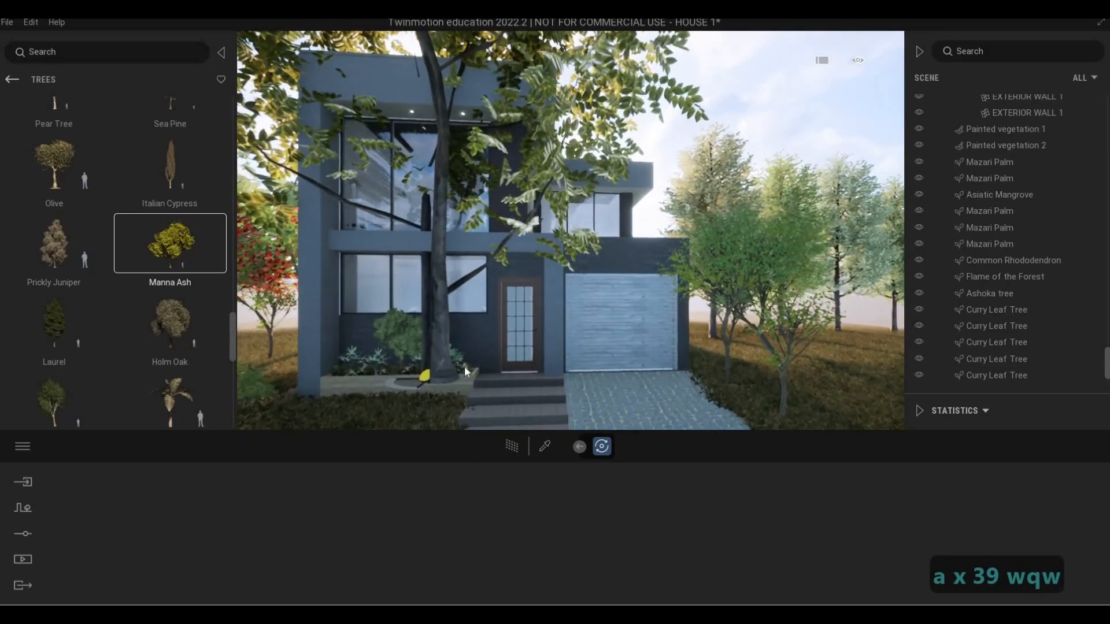
{"action": "key", "text": "q"}
{"action": "key", "text": "q"}
{"action": "key", "text": "q"}
{"action": "key", "text": "s"}
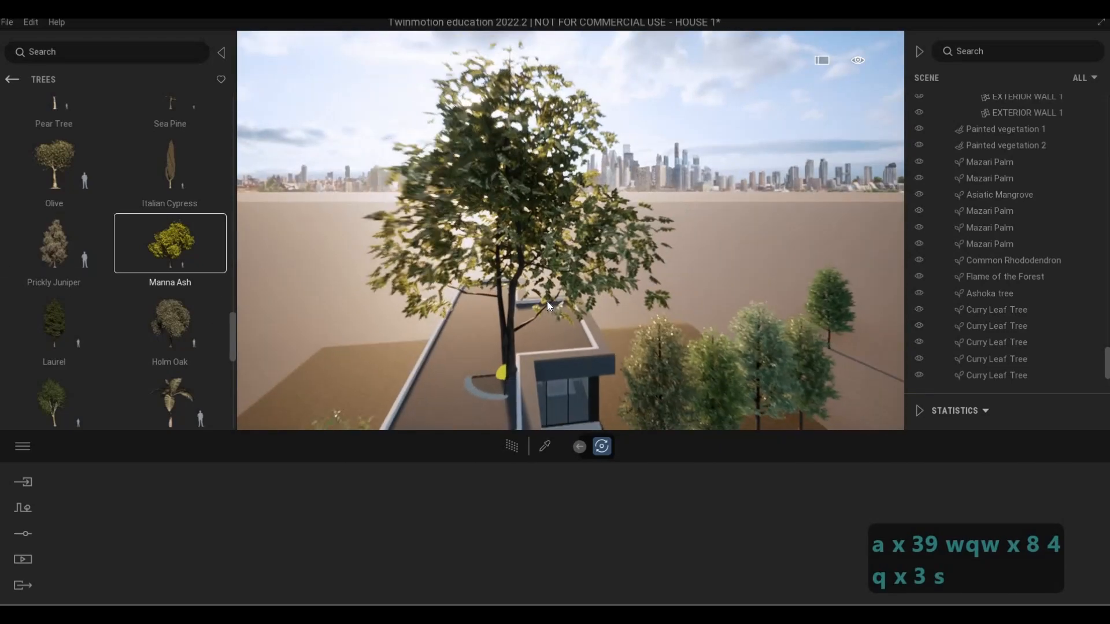
{"action": "key", "text": "w"}
{"action": "key", "text": "w"}
{"action": "key", "text": "q"}
{"action": "key", "text": "a"}
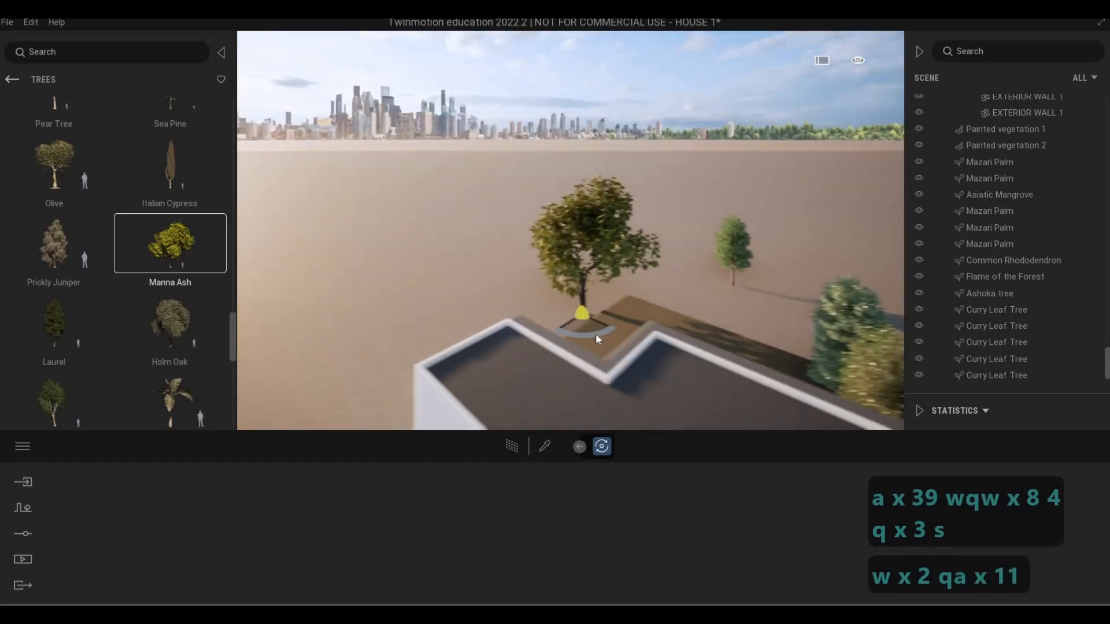
{"action": "key", "text": "q"}
{"action": "key", "text": "a"}
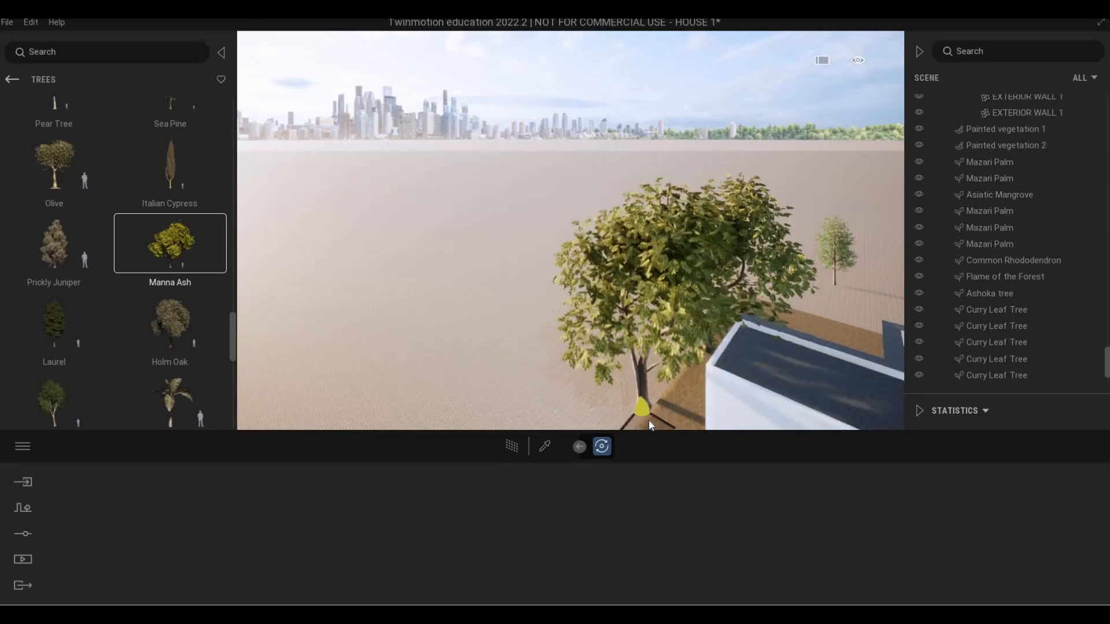
Place another Manna Ash near the rear end of the house's white side wall, opposite the garage side
{"action": "key", "text": "s"}
{"action": "key", "text": "a"}
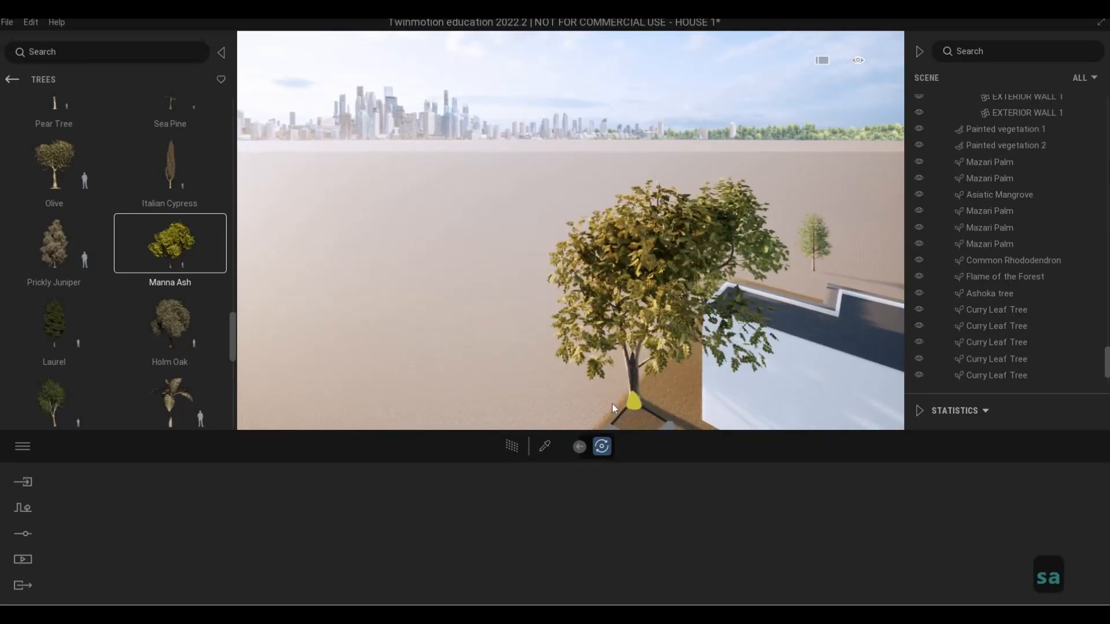
{"action": "key", "text": "d"}
{"action": "key", "text": "d"}
{"action": "key", "text": "d"}
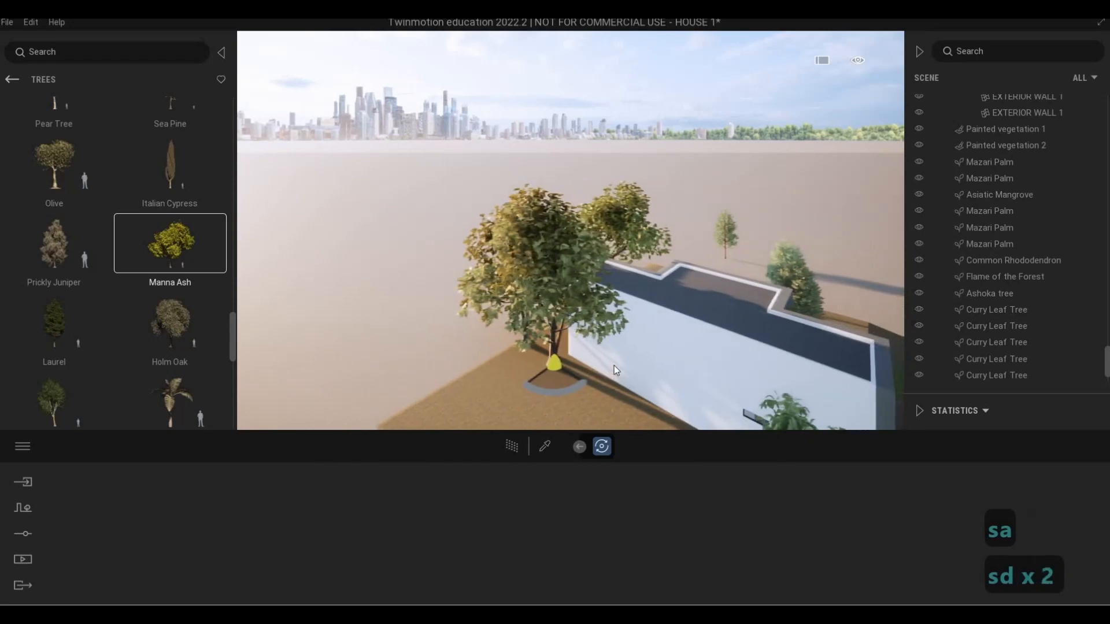
{"action": "key", "text": "4"}
{"action": "key", "text": "5"}
{"action": "key", "text": "4"}
{"action": "key", "text": "w"}
{"action": "key", "text": "e"}
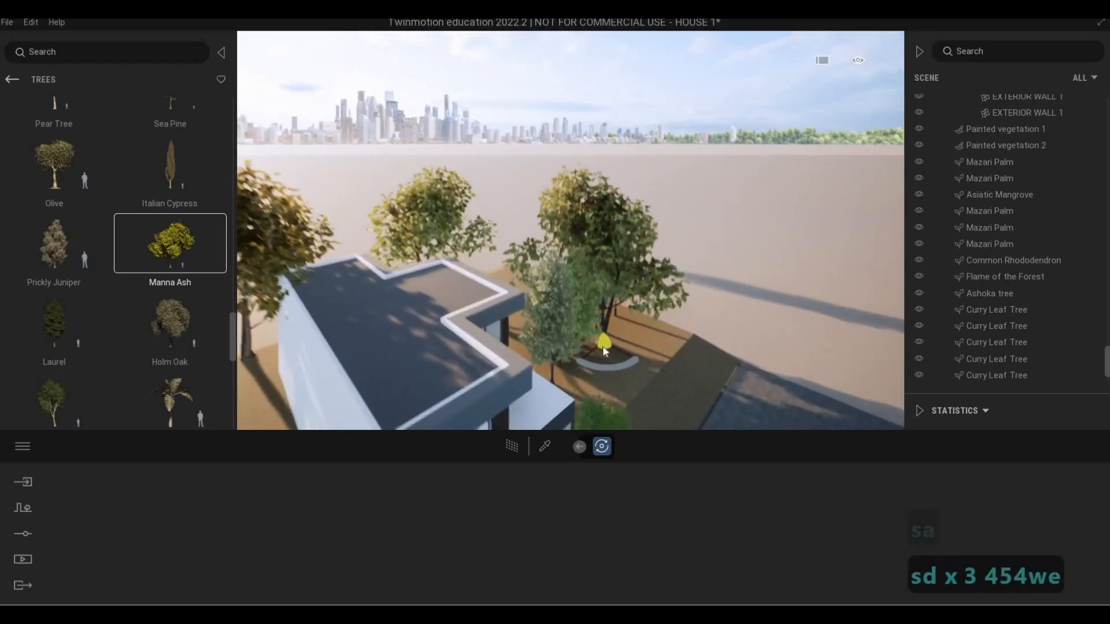
Place two more Manna Ash trees in line on the side lawn beside the white wall, and finish placing them
{"action": "key", "text": "d"}
{"action": "key", "text": "s"}
{"action": "key", "text": "e"}
{"action": "key", "text": "w"}
{"action": "key", "text": "d"}
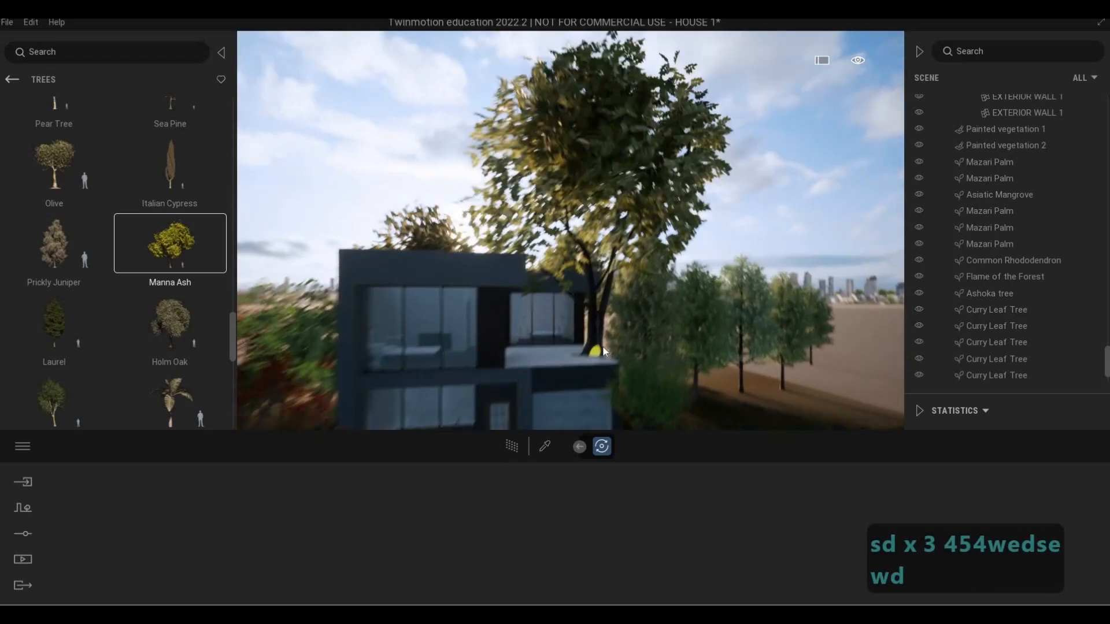
{"action": "key", "text": "s"}
{"action": "key", "text": "a"}
{"action": "key", "text": "e"}
{"action": "key", "text": "s"}
{"action": "key", "text": "a"}
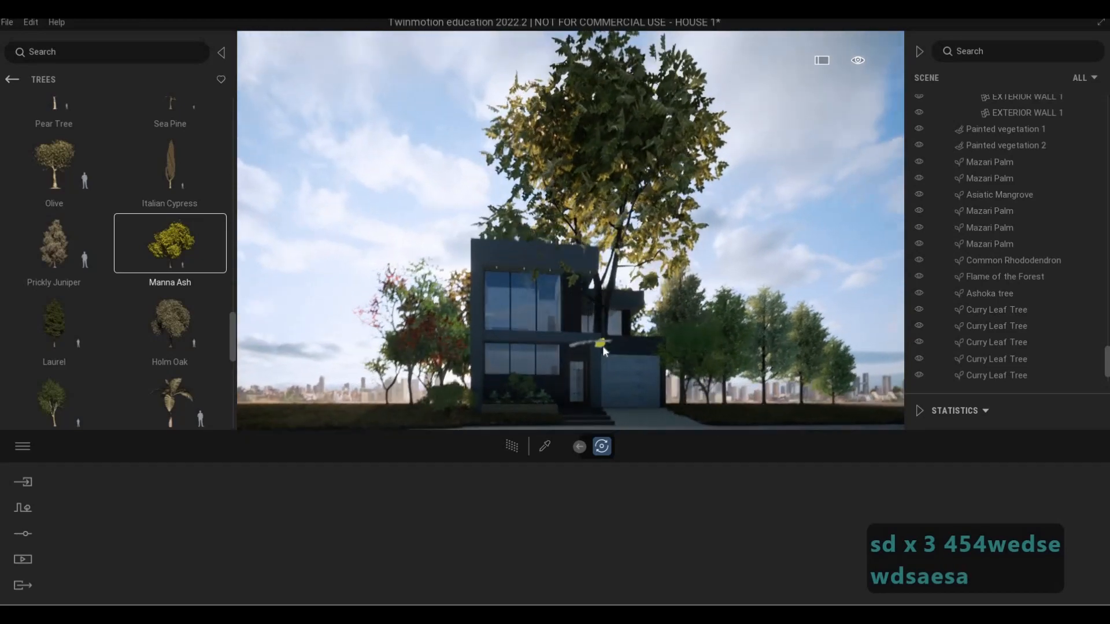
{"action": "key", "text": "a"}
{"action": "key", "text": "a"}
{"action": "key", "text": "a"}
{"action": "key", "text": "a"}
{"action": "key", "text": "a"}
{"action": "key", "text": "a"}
{"action": "key", "text": "a"}
{"action": "key", "text": "w"}
{"action": "key", "text": "q"}
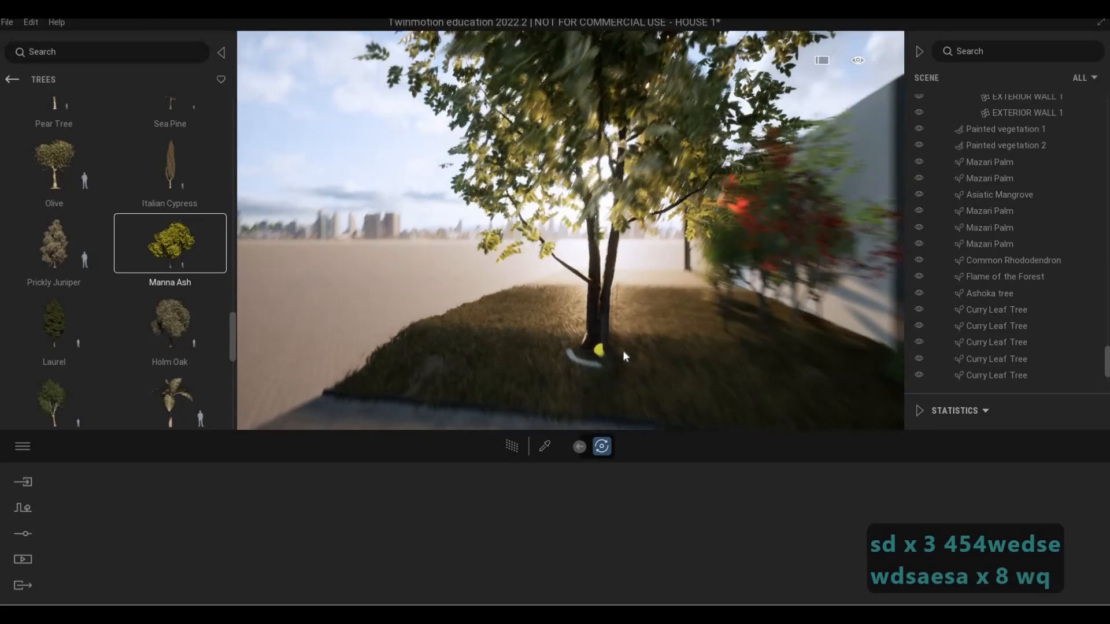
{"action": "key", "text": "q"}
{"action": "left_click", "coordinate": [654, 343]}
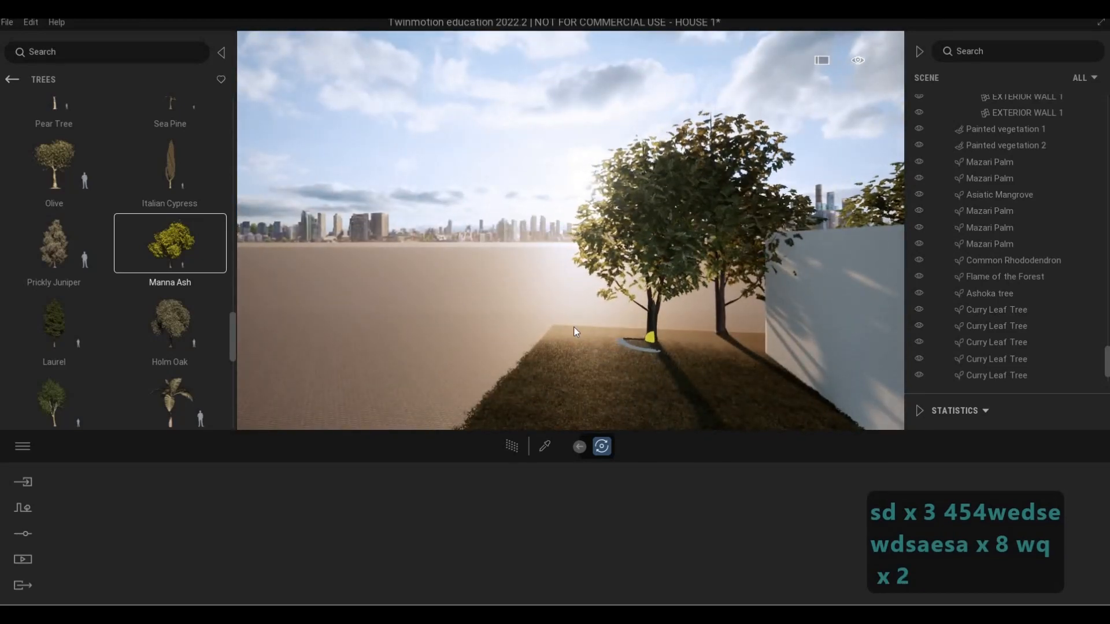
{"action": "key", "text": "s"}
{"action": "key", "text": "Escape"}
{"action": "key", "text": "Escape"}
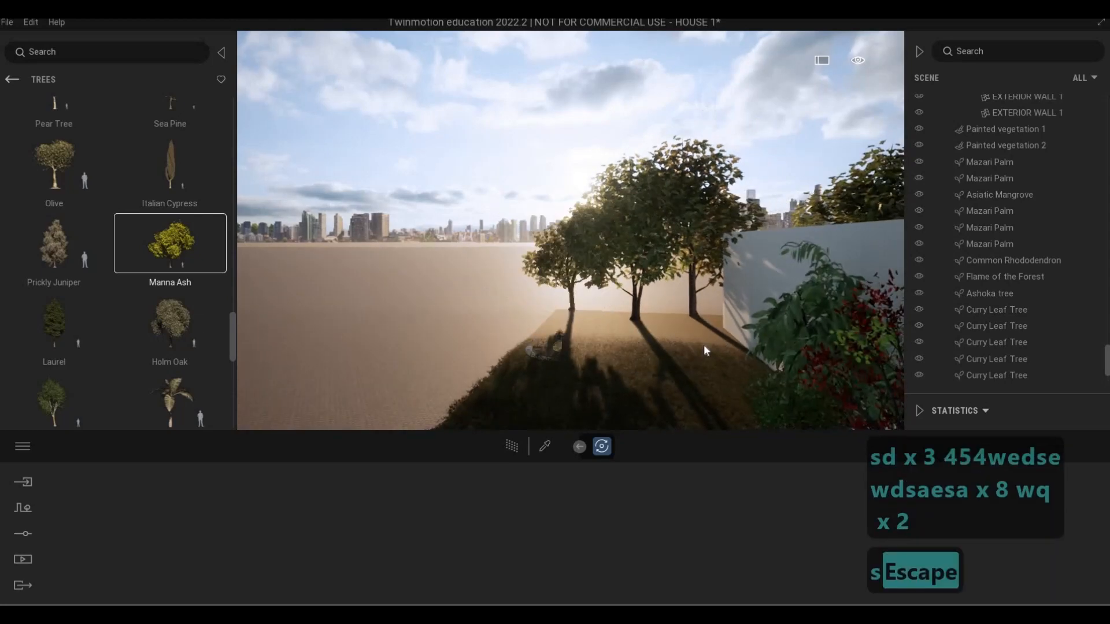
View the whole house from the street to examine the Manna Ash and Laurel trees around it
{"action": "key", "text": "s"}
{"action": "key", "text": "d"}
{"action": "key", "text": "d"}
{"action": "key", "text": "d"}
{"action": "key", "text": "d"}
{"action": "key", "text": "d"}
{"action": "key", "text": "s"}
{"action": "key", "text": "e"}
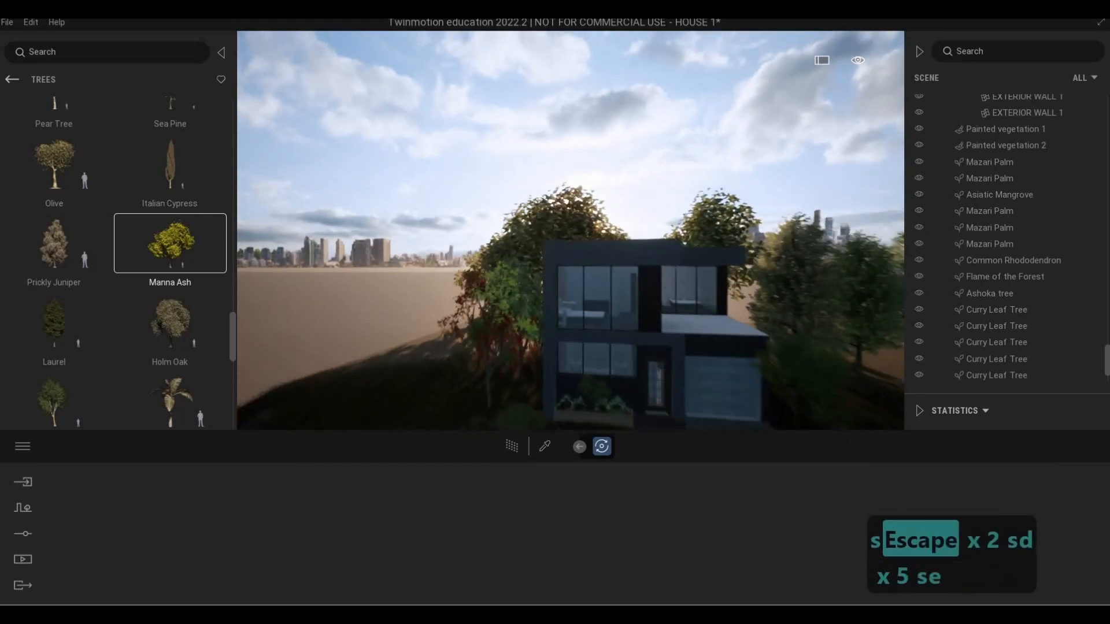
{"action": "key", "text": "s"}
{"action": "key", "text": "q"}
{"action": "key", "text": "s"}
{"action": "key", "text": "q"}
{"action": "key", "text": "d"}
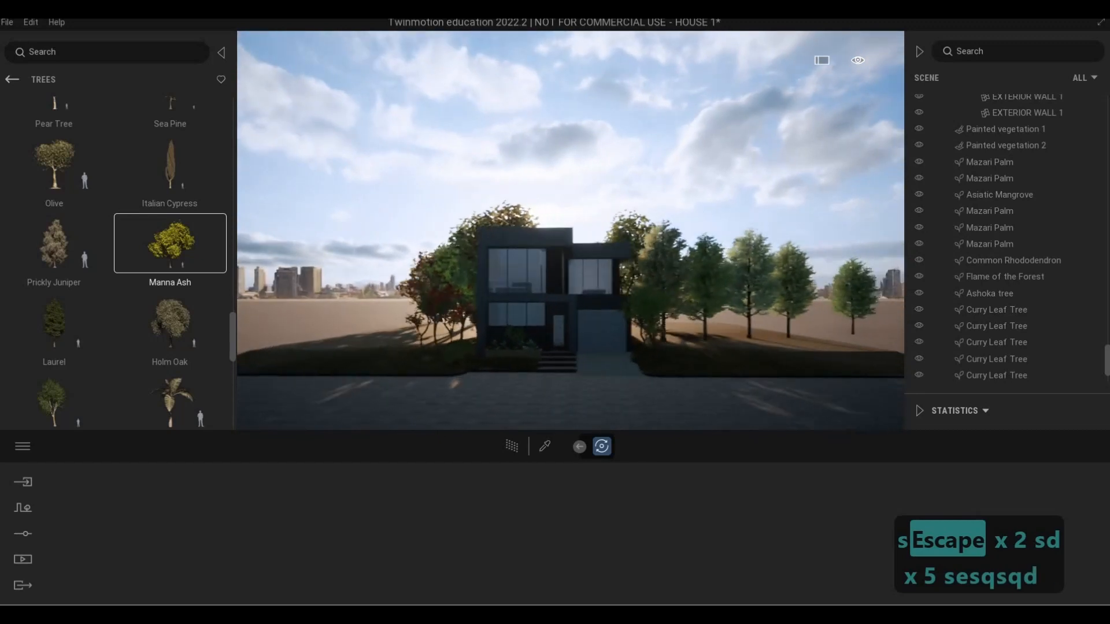
{"action": "key", "text": "w"}
{"action": "key", "text": "w"}
{"action": "key", "text": "d"}
{"action": "key", "text": "a"}
{"action": "key", "text": "a"}
{"action": "key", "text": "a"}
{"action": "key", "text": "e"}
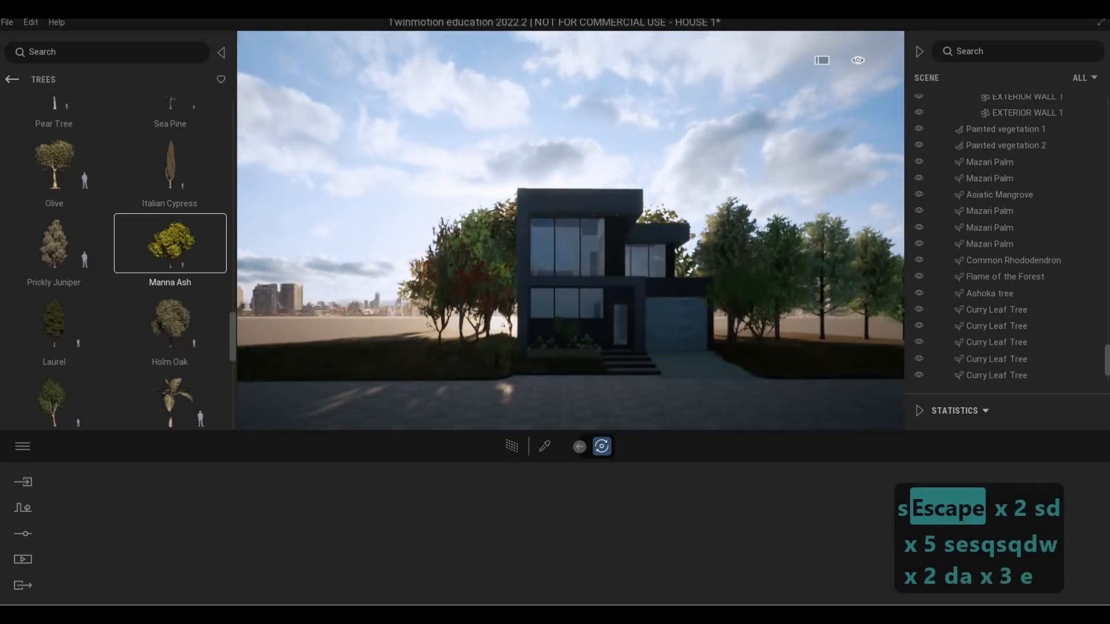
{"action": "key", "text": "d"}
{"action": "key", "text": "a"}
{"action": "key", "text": "w"}
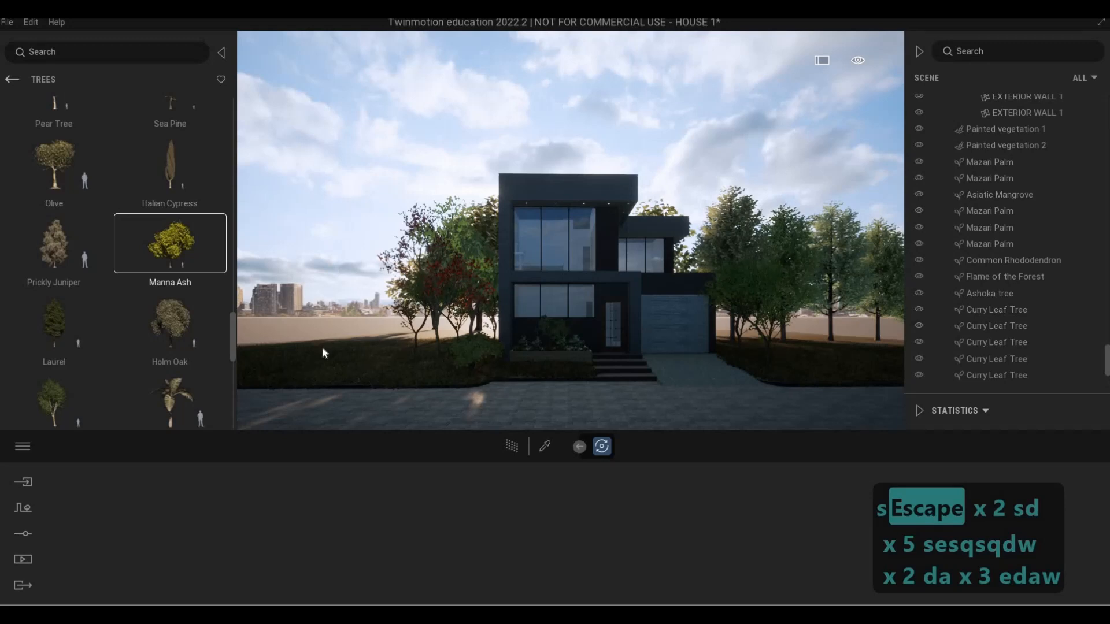
{"action": "key", "text": "q"}
{"action": "key", "text": "q"}
{"action": "key", "text": "q"}
{"action": "key", "text": "q"}
{"action": "key", "text": "q"}
{"action": "key", "text": "q"}
{"action": "key", "text": "q"}
{"action": "key", "text": "q"}
{"action": "key", "text": "q"}
{"action": "key", "text": "q"}
{"action": "key", "text": "q"}
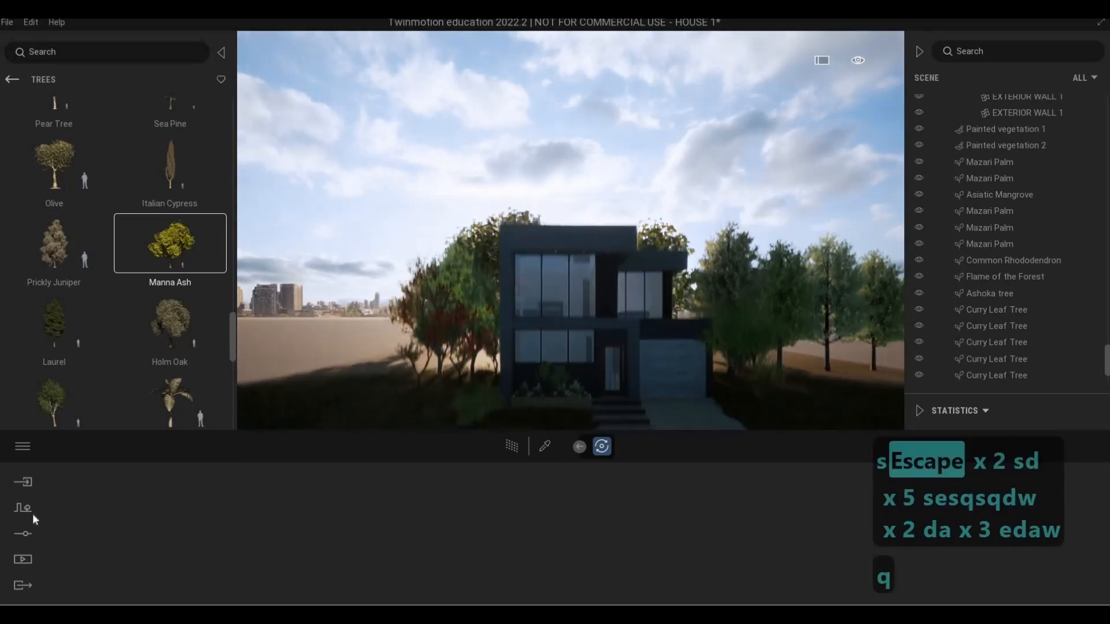
{"action": "left_click", "coordinate": [18, 514]}
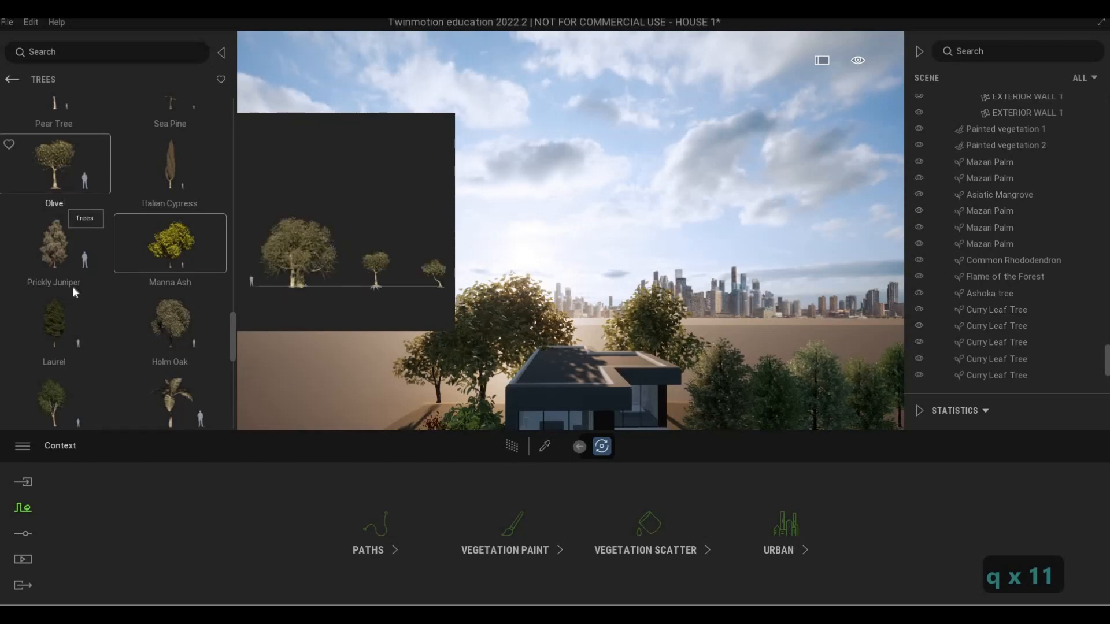
{"action": "scroll", "coordinate": [72, 288], "scroll_direction": "up", "scroll_amount": 2}
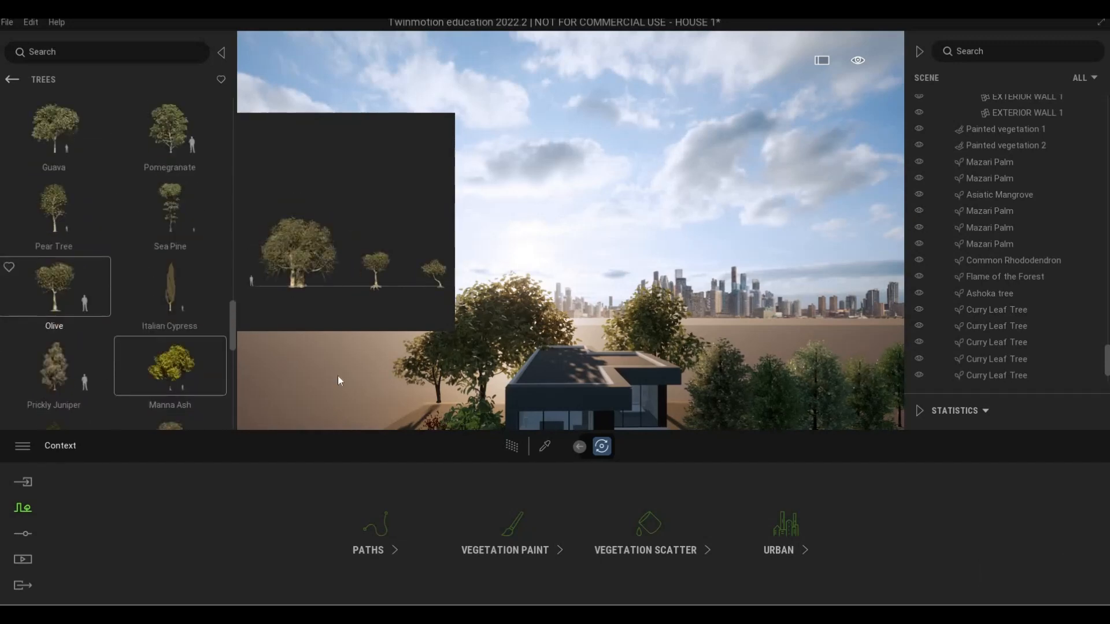
{"action": "key", "text": "a"}
{"action": "key", "text": "a"}
{"action": "key", "text": "a"}
{"action": "key", "text": "a"}
{"action": "key", "text": "a"}
{"action": "key", "text": "e"}
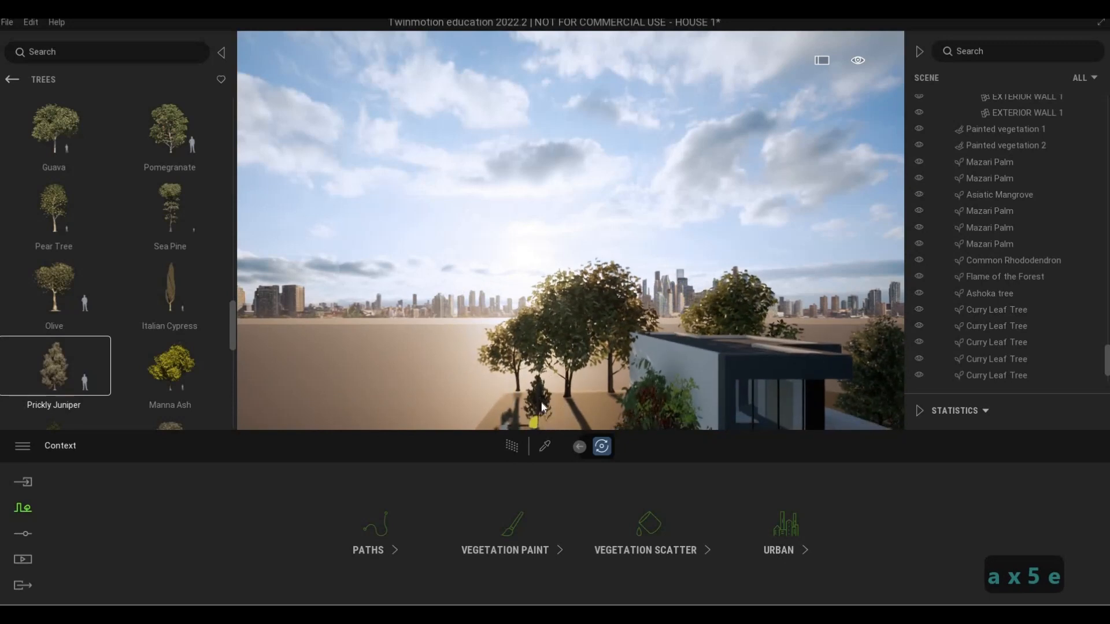
{"action": "key", "text": "e"}
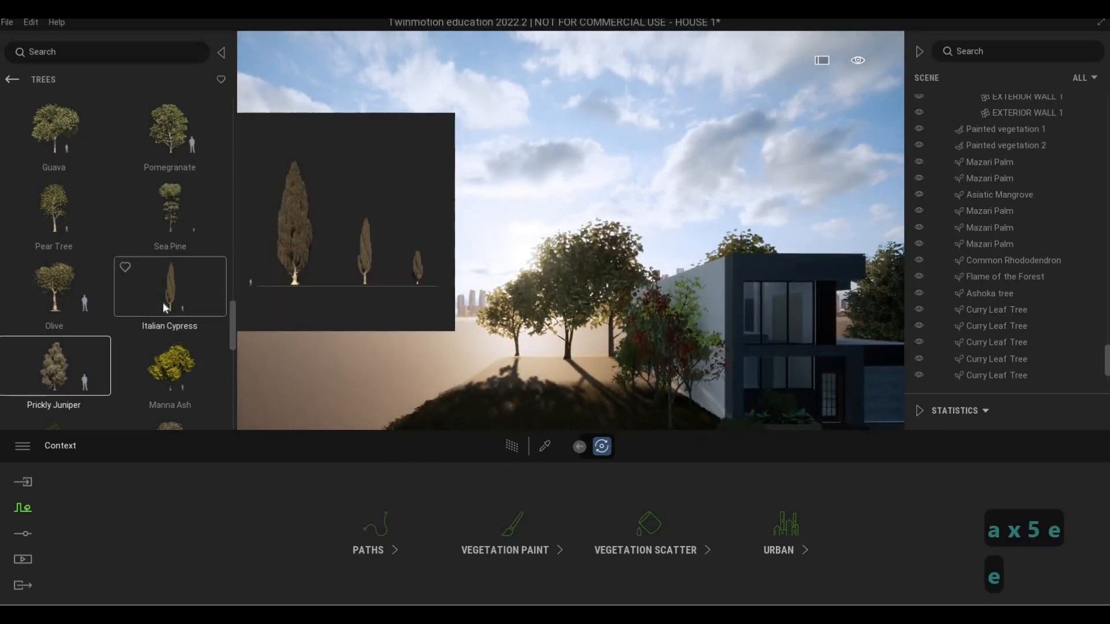
Place two Mugo Pine shrubs on the lawn beside the garage, one near the garage wall and one farther out by the tree
{"action": "scroll", "coordinate": [163, 304], "scroll_direction": "up", "scroll_amount": 1}
{"action": "scroll", "coordinate": [163, 306], "scroll_direction": "up", "scroll_amount": 5}
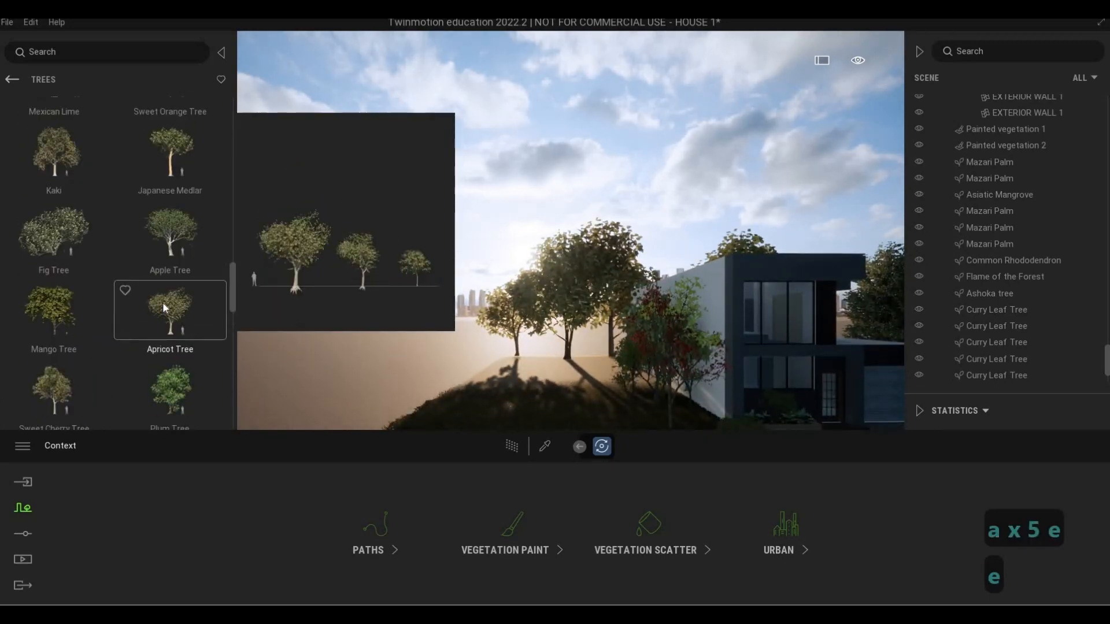
{"action": "scroll", "coordinate": [109, 315], "scroll_direction": "up", "scroll_amount": 4}
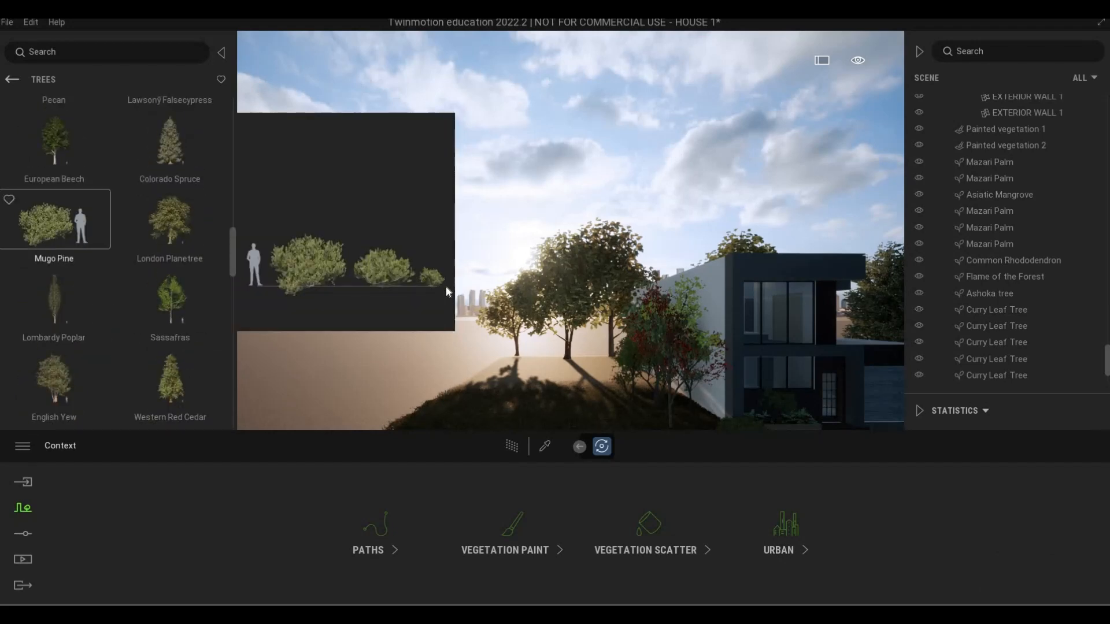
{"action": "key", "text": "d"}
{"action": "key", "text": "d"}
{"action": "key", "text": "d"}
{"action": "key", "text": "d"}
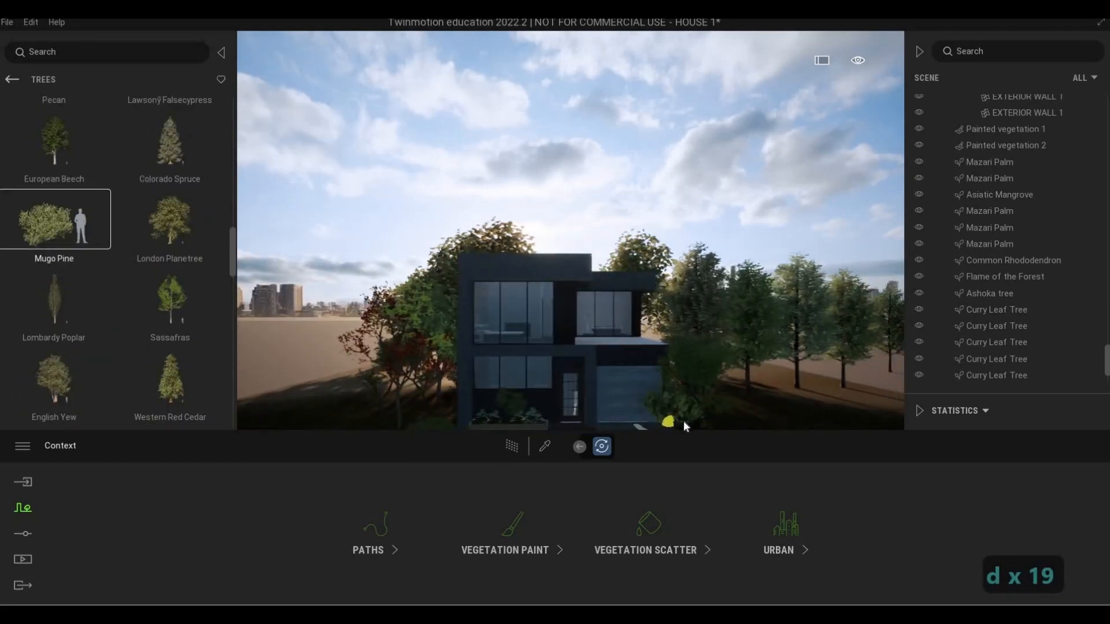
{"action": "key", "text": "e"}
{"action": "key", "text": "e"}
{"action": "key", "text": "w"}
{"action": "key", "text": "d"}
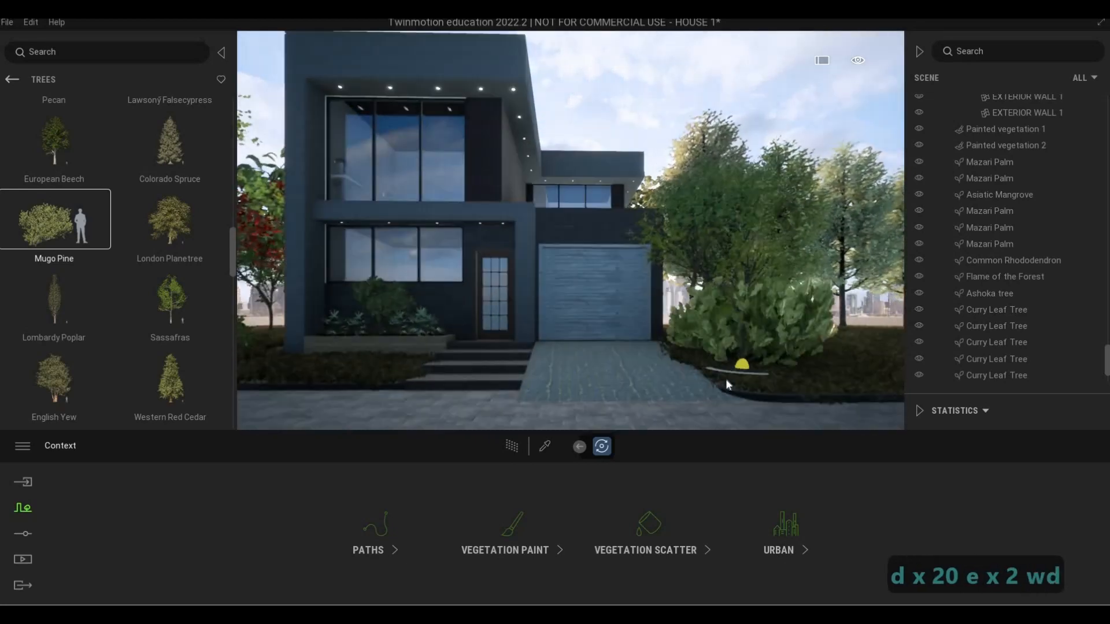
{"action": "key", "text": "w"}
{"action": "key", "text": "d"}
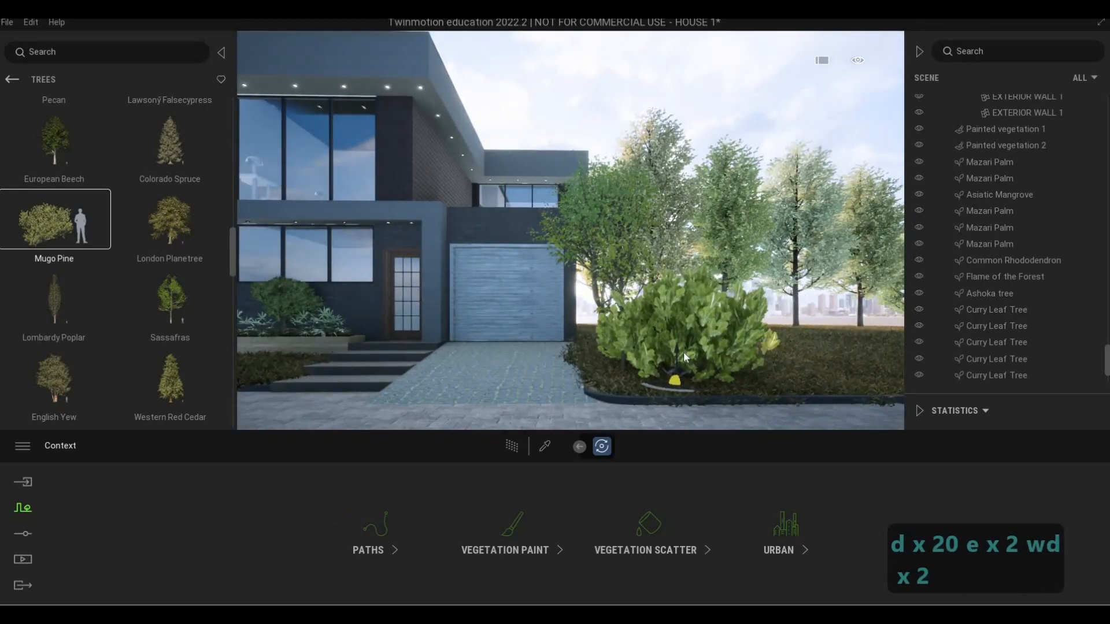
{"action": "left_click_drag", "start_coordinate": [658, 344], "coordinate": [610, 338]}
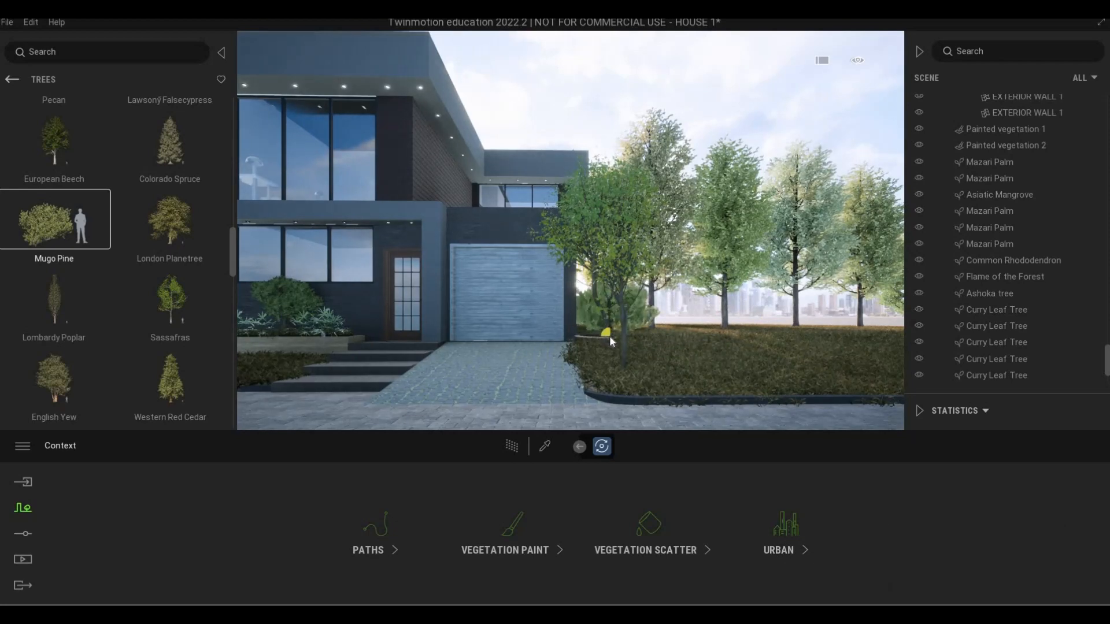
{"action": "left_click", "coordinate": [686, 338]}
Place Mugo Pine shrubs around the base of the red-leaved tree beside the house's front corner
{"action": "key", "text": "a"}
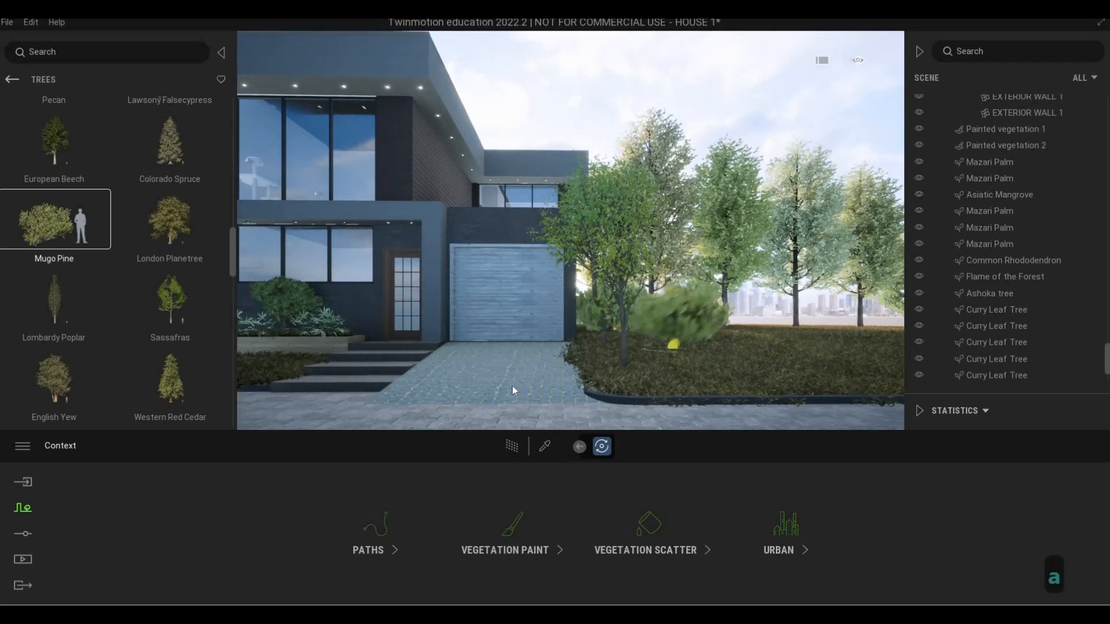
{"action": "key", "text": "a"}
{"action": "key", "text": "a"}
{"action": "key", "text": "a"}
{"action": "key", "text": "a"}
{"action": "key", "text": "a"}
{"action": "key", "text": "a"}
{"action": "key", "text": "a"}
{"action": "key", "text": "a"}
{"action": "key", "text": "a"}
{"action": "key", "text": "a"}
{"action": "key", "text": "a"}
{"action": "key", "text": "a"}
{"action": "key", "text": "a"}
{"action": "key", "text": "a"}
{"action": "key", "text": "a"}
{"action": "key", "text": "w"}
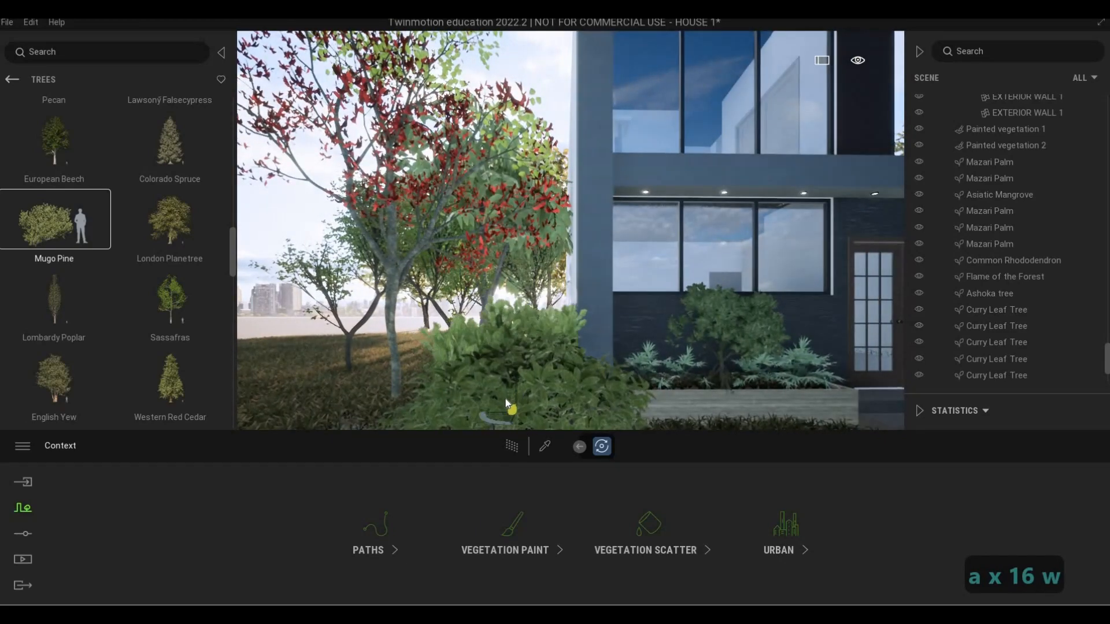
{"action": "key", "text": "a"}
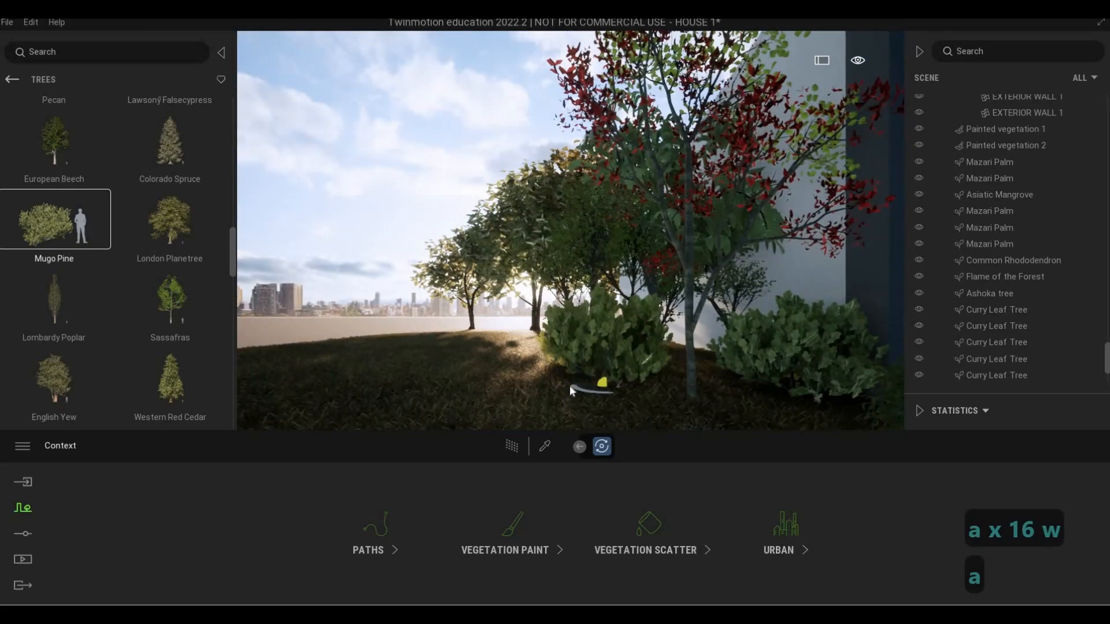
{"action": "key", "text": "s"}
{"action": "key", "text": "d"}
{"action": "key", "text": "w"}
{"action": "key", "text": "a"}
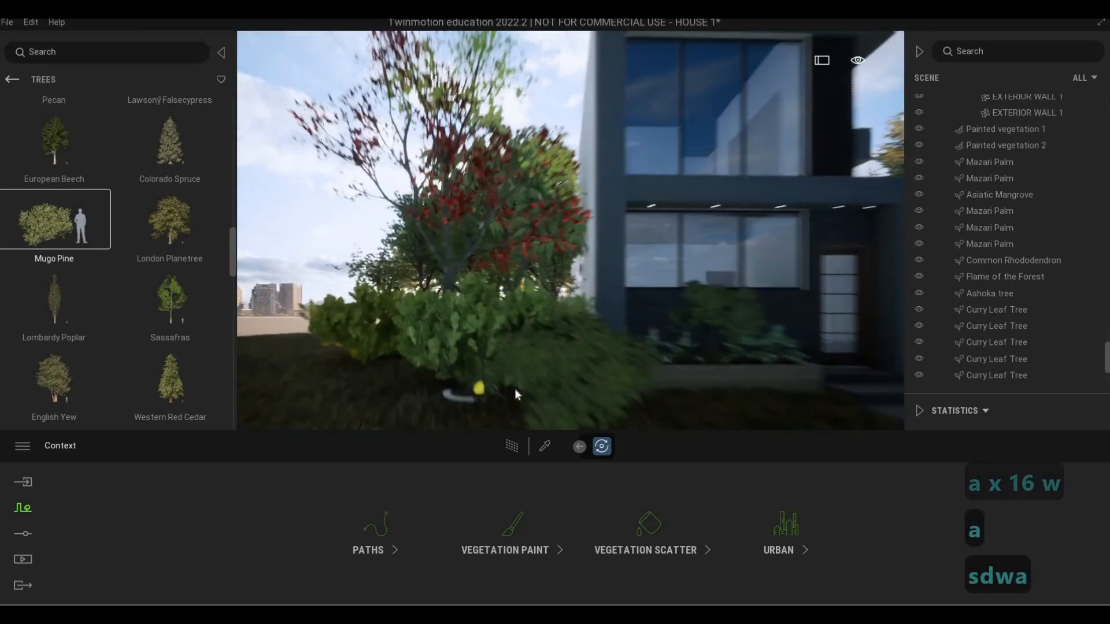
Place another Mugo Pine near the front kerb between the red-leaved tree and the planter, and finish placing
{"action": "key", "text": "s"}
{"action": "key", "text": "s"}
{"action": "key", "text": "d"}
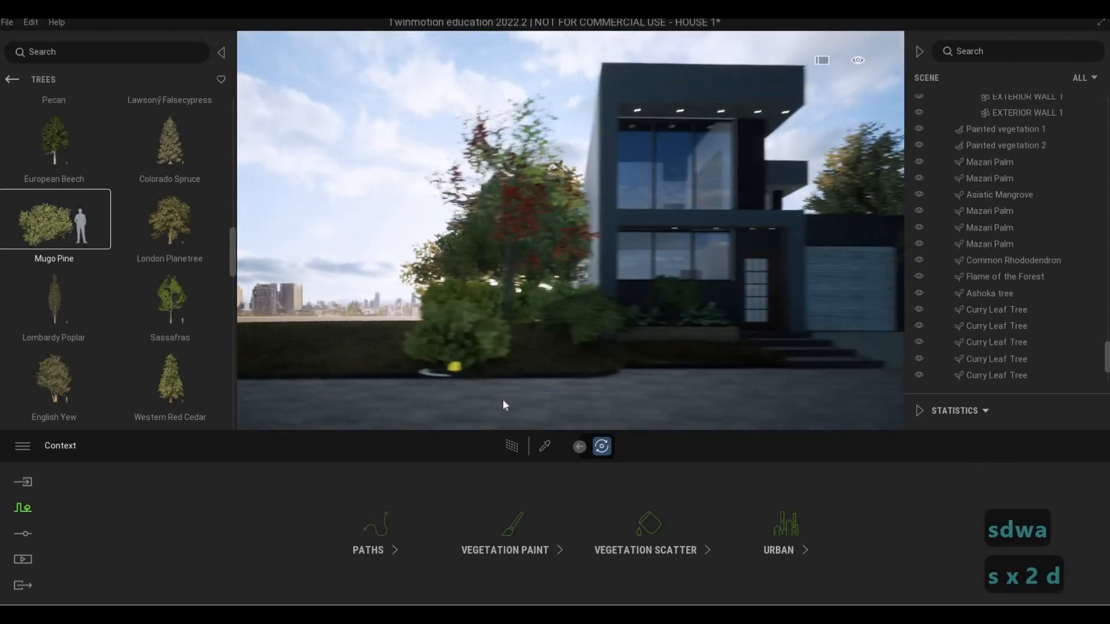
{"action": "key", "text": "w"}
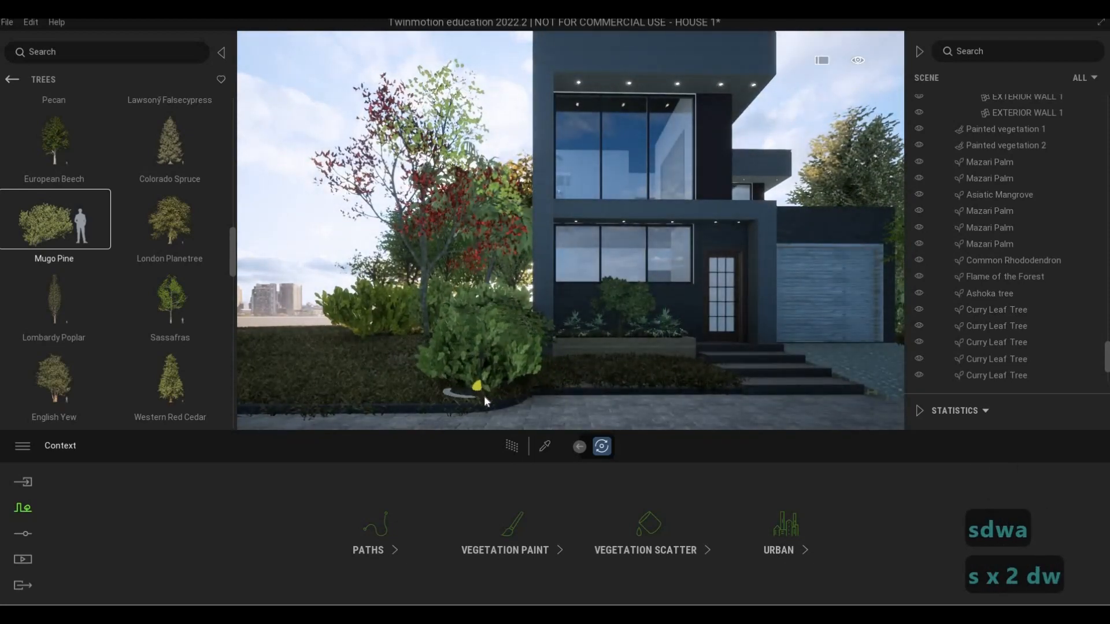
{"action": "key", "text": "Escape"}
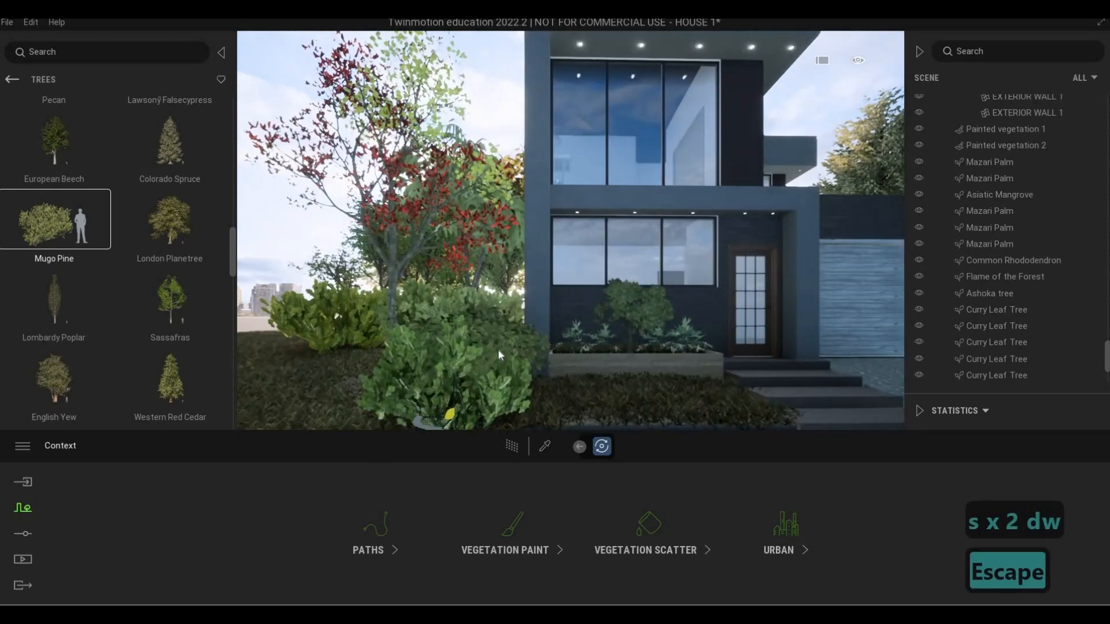
Delete the Common Rhododendron shrub standing in front of the house's corner
{"action": "key", "text": "Escape"}
{"action": "left_click", "coordinate": [498, 335]}
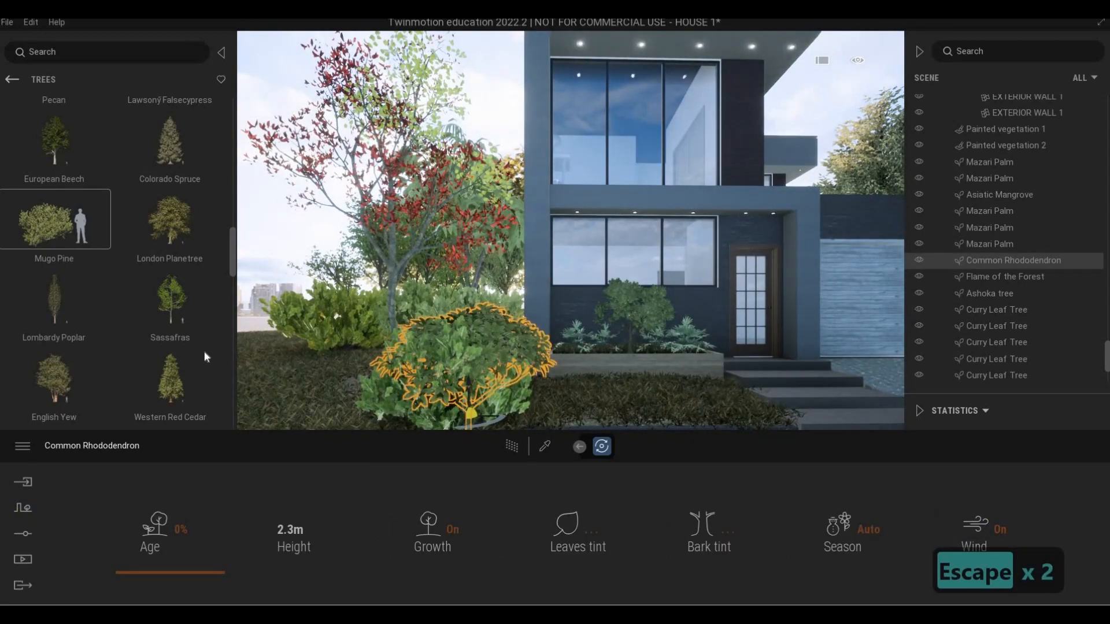
{"action": "key", "text": "Delete"}
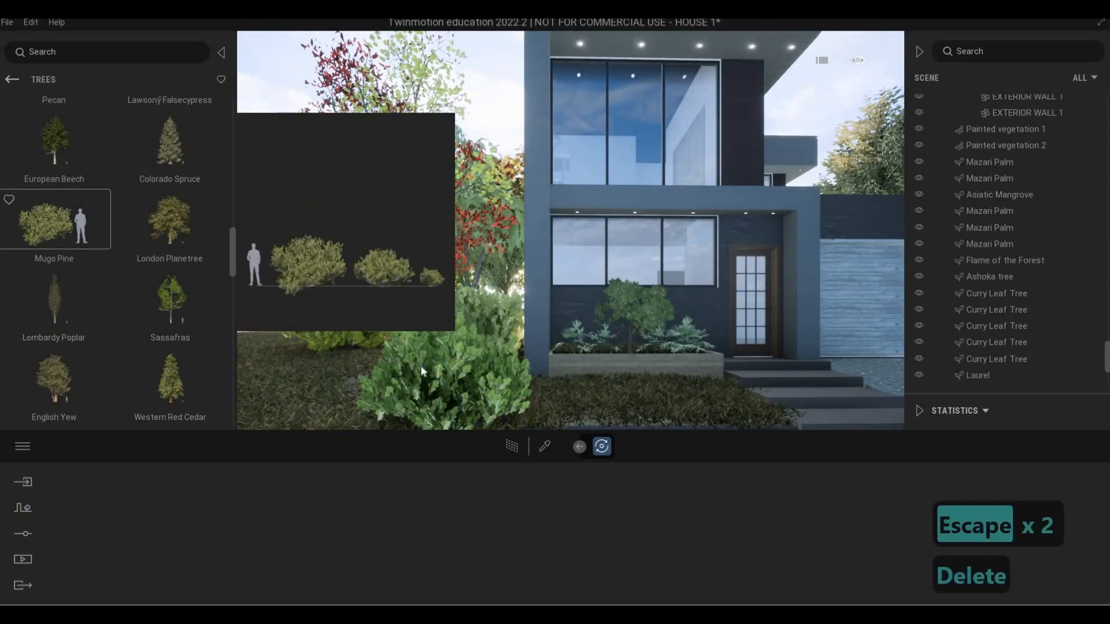
Place another Mugo Pine in the gap among the shrubs beside the red-leaved tree, and finish placing
{"action": "key", "text": "a"}
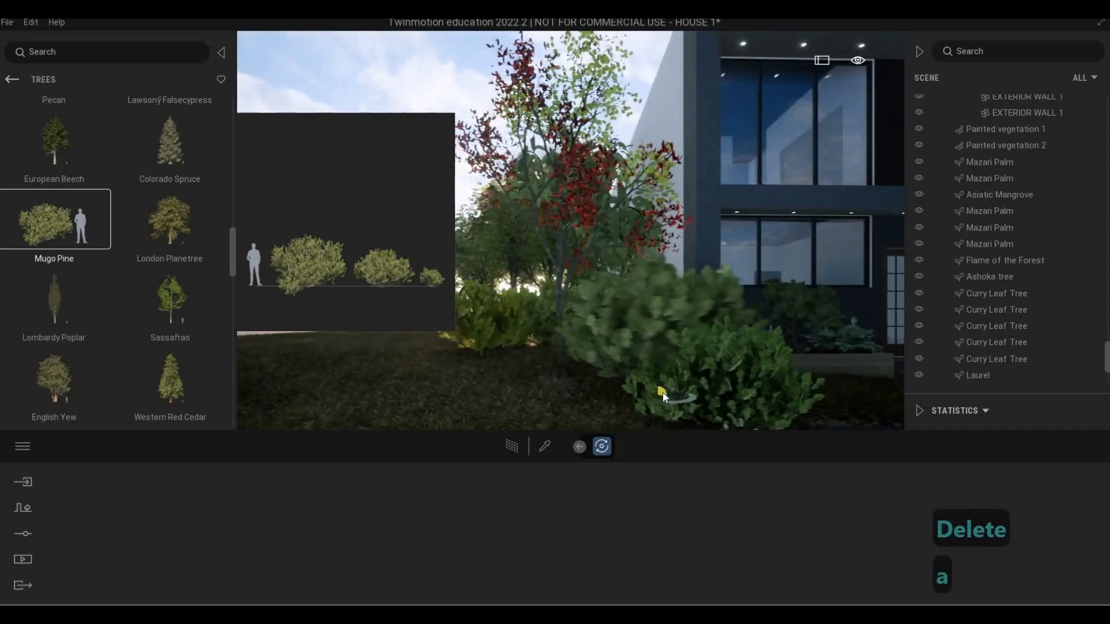
{"action": "key", "text": "w"}
{"action": "key", "text": "d"}
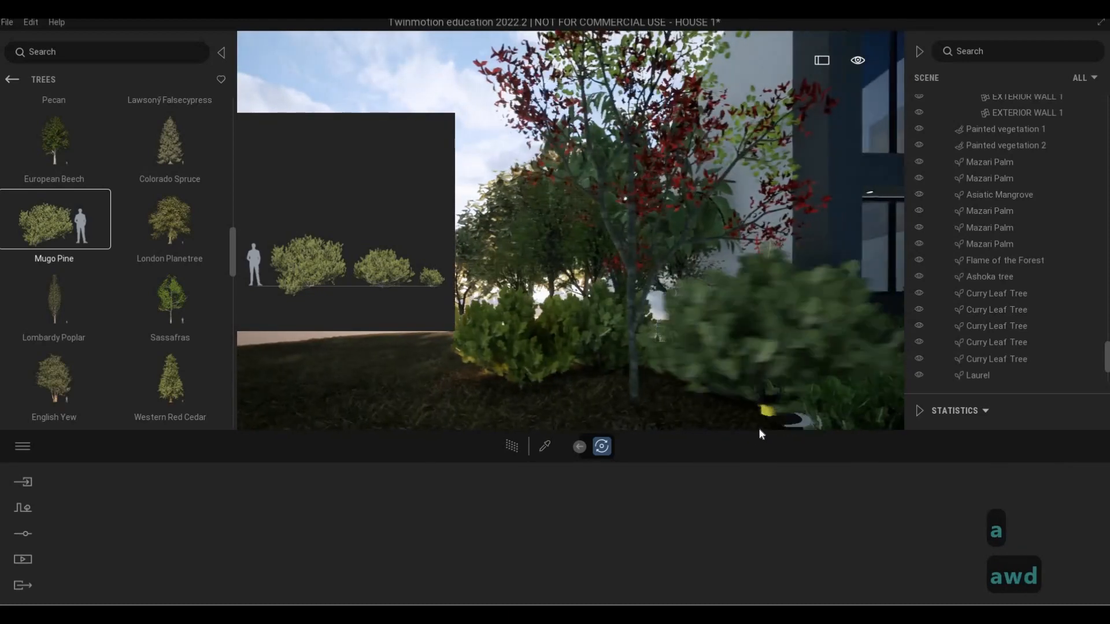
{"action": "key", "text": "d"}
{"action": "key", "text": "s"}
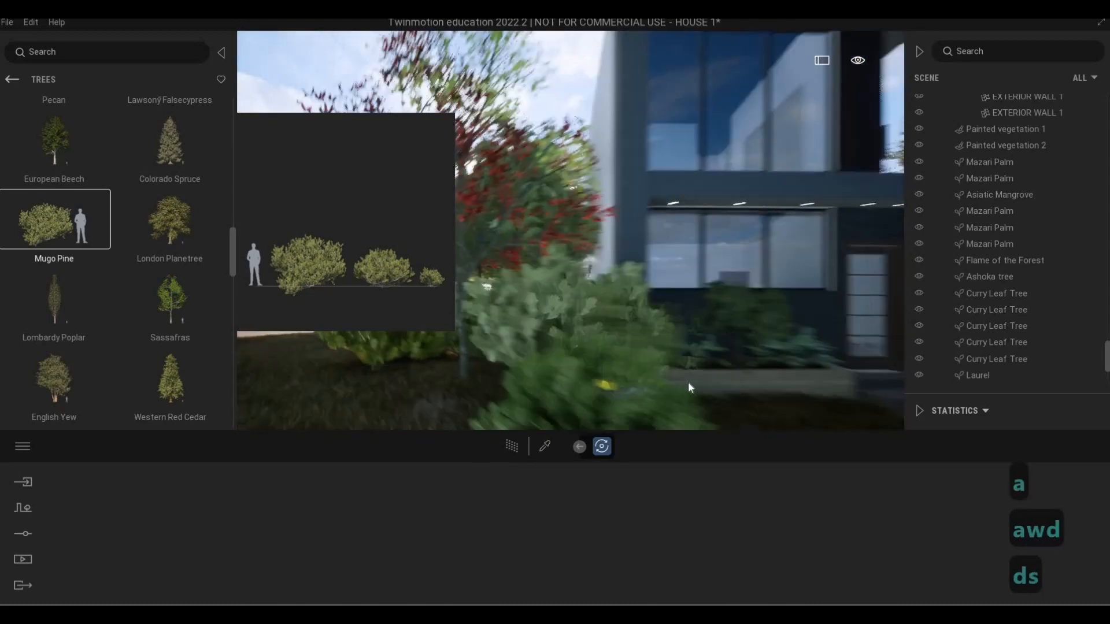
{"action": "key", "text": "Escape"}
{"action": "key", "text": "Escape"}
View the house from the street and along the side lawn to examine the shrubs and trees around it
{"action": "key", "text": "s"}
{"action": "key", "text": "d"}
{"action": "key", "text": "d"}
{"action": "key", "text": "d"}
{"action": "key", "text": "d"}
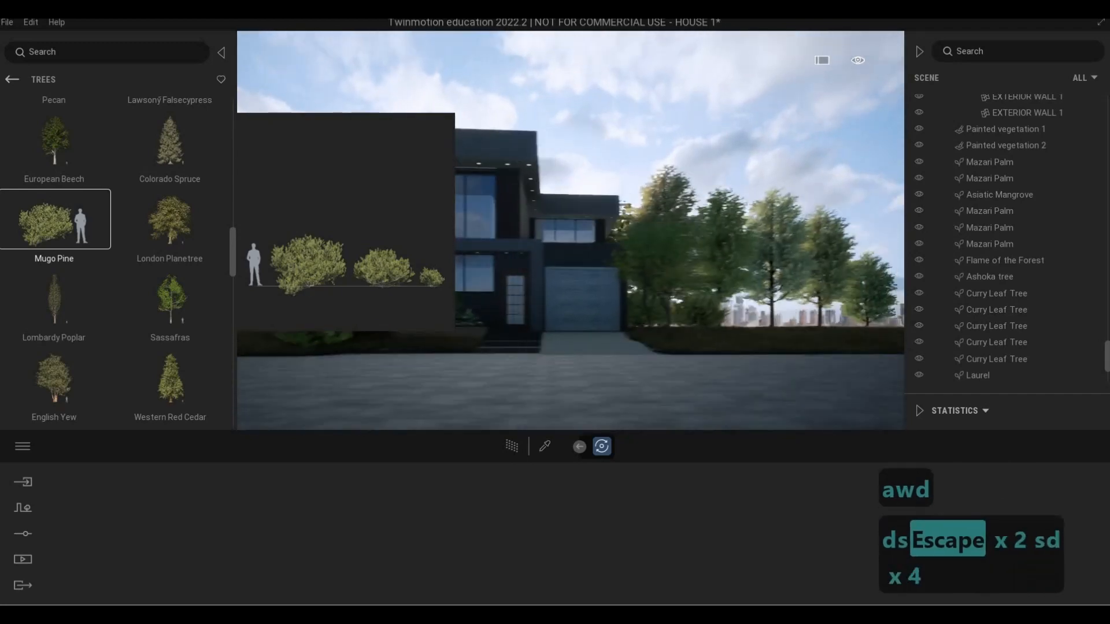
{"action": "key", "text": "a"}
{"action": "key", "text": "w"}
{"action": "key", "text": "q"}
{"action": "key", "text": "d"}
{"action": "key", "text": "d"}
{"action": "key", "text": "s"}
{"action": "key", "text": "a"}
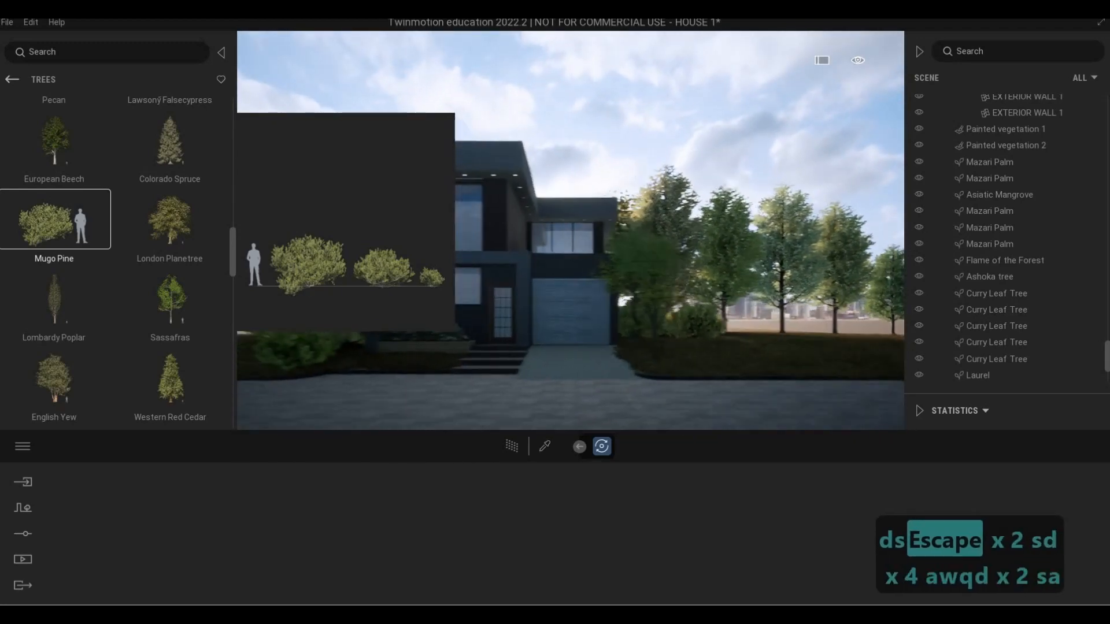
{"action": "key", "text": "a"}
{"action": "key", "text": "a"}
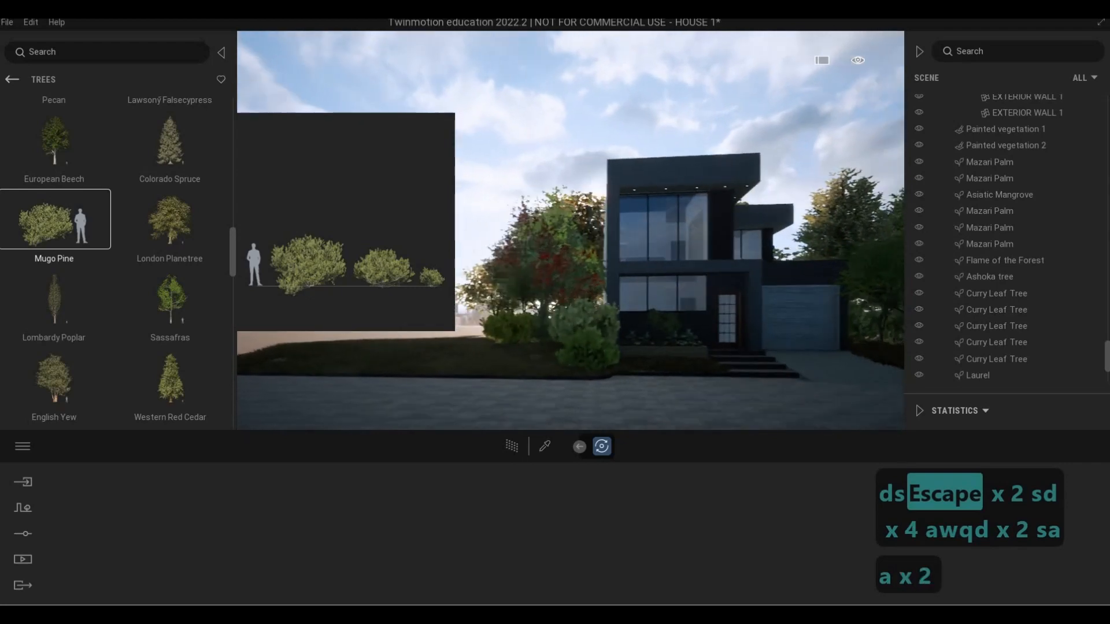
{"action": "key", "text": "d"}
{"action": "key", "text": "a"}
{"action": "key", "text": "a"}
{"action": "key", "text": "a"}
{"action": "key", "text": "a"}
{"action": "key", "text": "w"}
{"action": "key", "text": "q"}
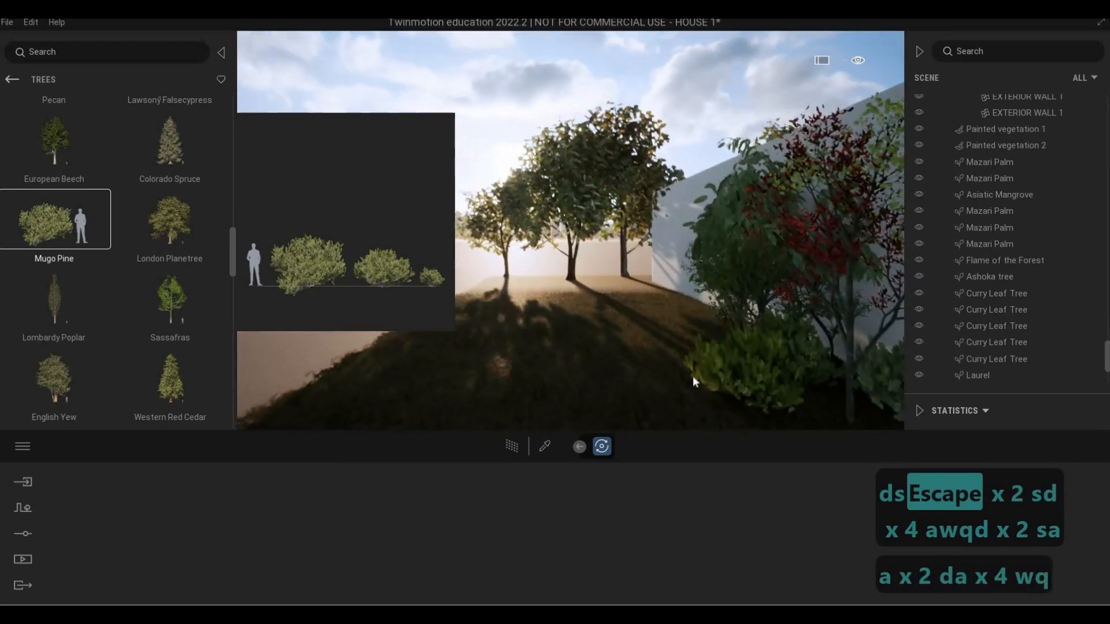
{"action": "key", "text": "a"}
{"action": "key", "text": "s"}
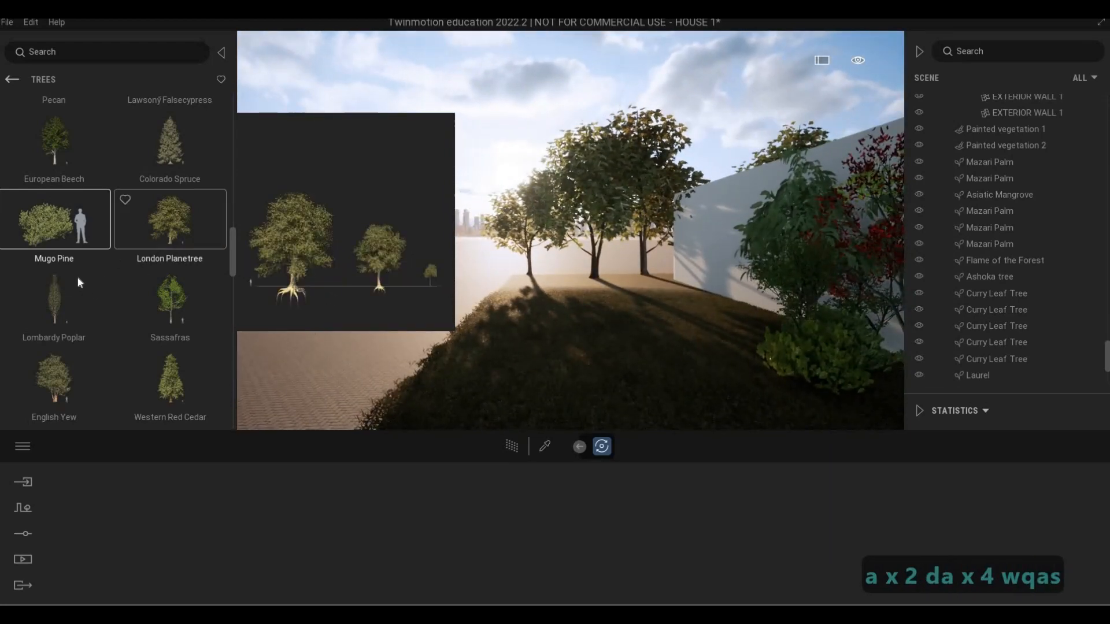
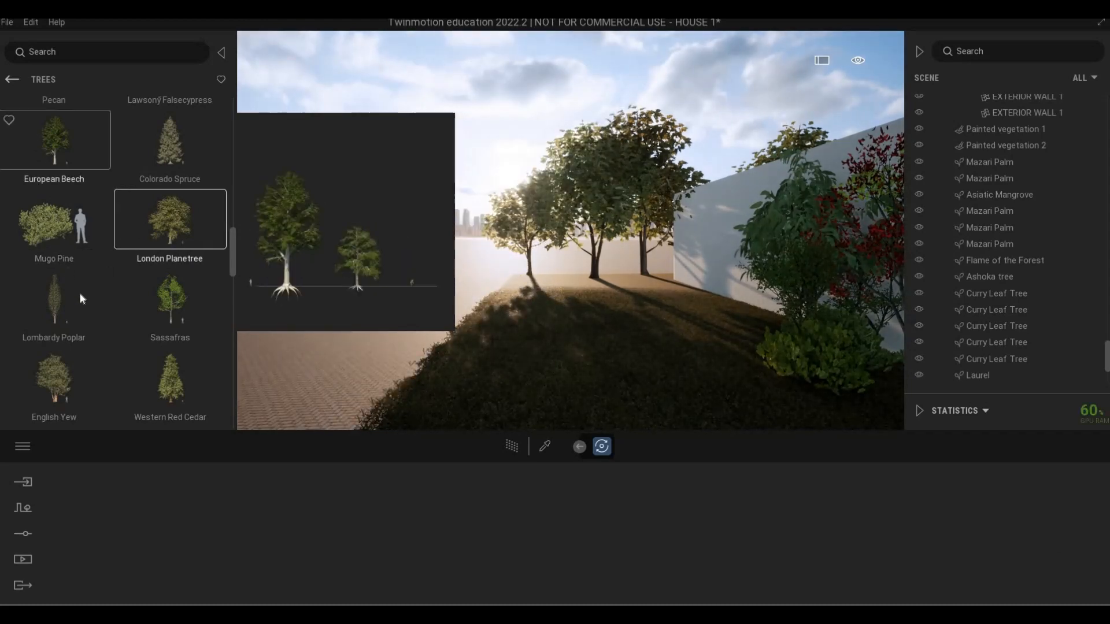
Browse the trees, bushes and detail grasses in the vegetation library for more plants to use around the lot
{"action": "scroll", "coordinate": [81, 299], "scroll_direction": "up", "scroll_amount": 1}
{"action": "scroll", "coordinate": [82, 294], "scroll_direction": "down", "scroll_amount": 2}
{"action": "scroll", "coordinate": [58, 304], "scroll_direction": "up", "scroll_amount": 2}
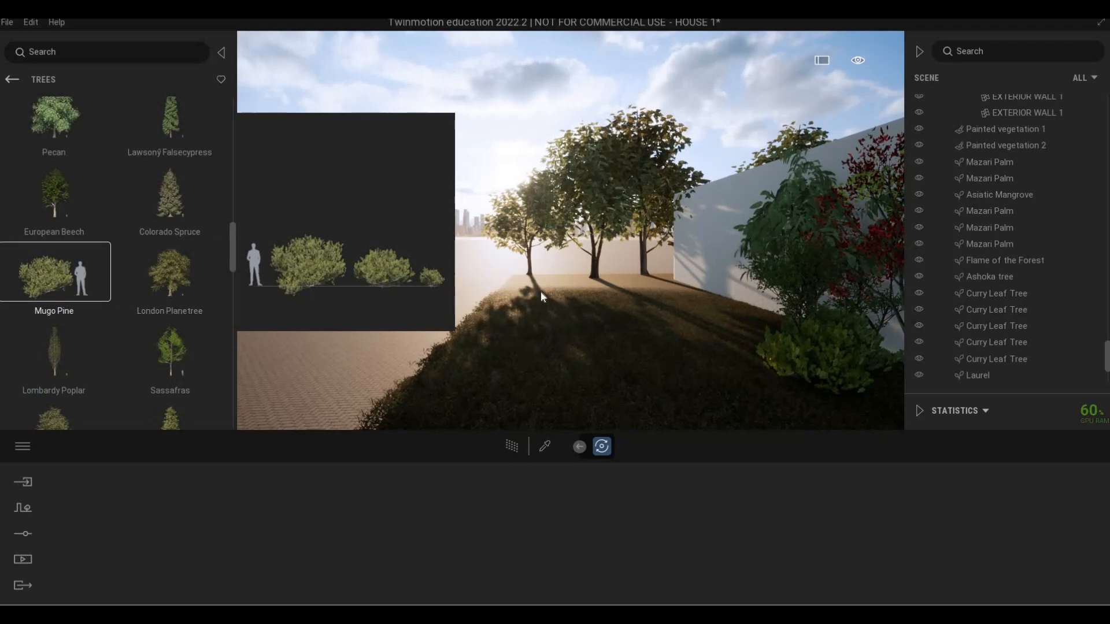
{"action": "left_click", "coordinate": [12, 80]}
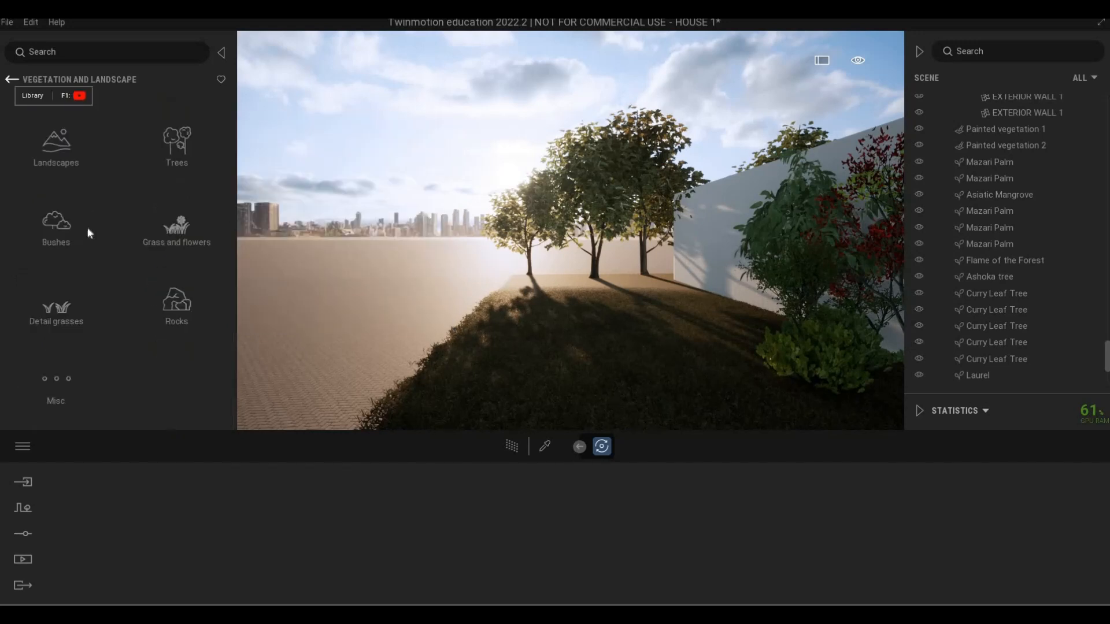
{"action": "left_click", "coordinate": [46, 230]}
{"action": "scroll", "coordinate": [131, 277], "scroll_direction": "down", "scroll_amount": 2}
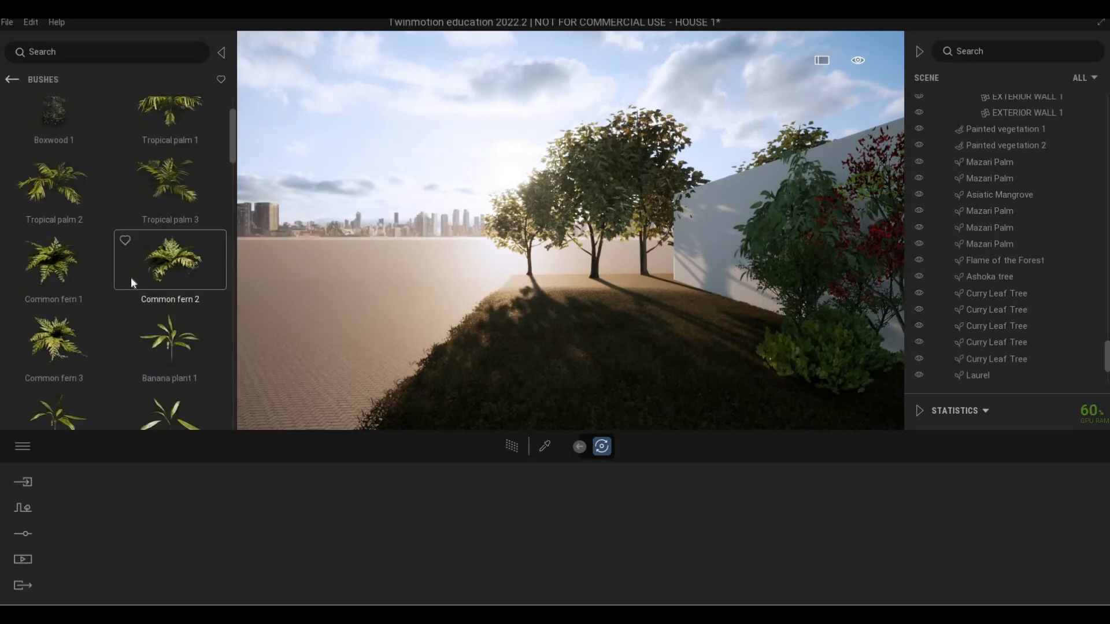
{"action": "scroll", "coordinate": [134, 284], "scroll_direction": "down", "scroll_amount": 10}
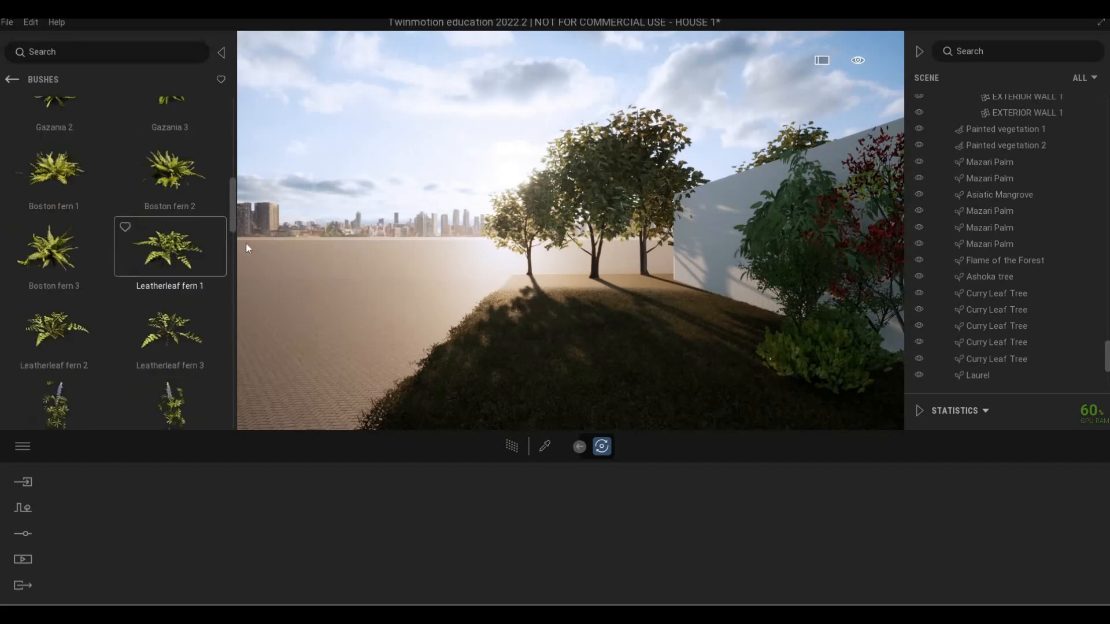
{"action": "scroll", "coordinate": [230, 228], "scroll_direction": "down", "scroll_amount": 3}
{"action": "scroll", "coordinate": [235, 329], "scroll_direction": "down", "scroll_amount": 8}
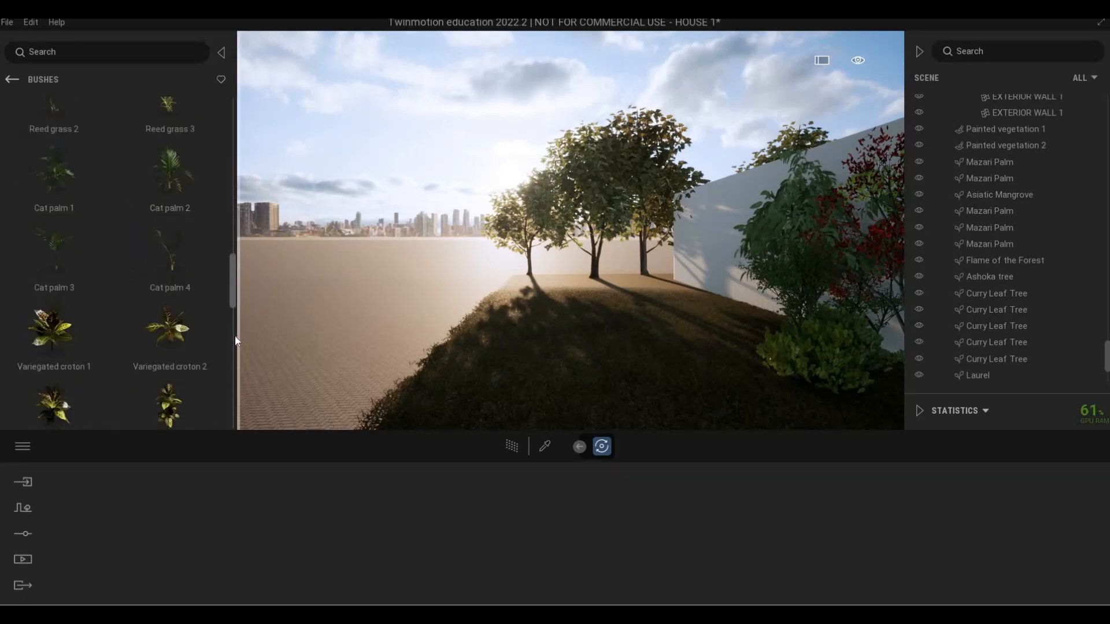
{"action": "scroll", "coordinate": [235, 340], "scroll_direction": "down", "scroll_amount": 10}
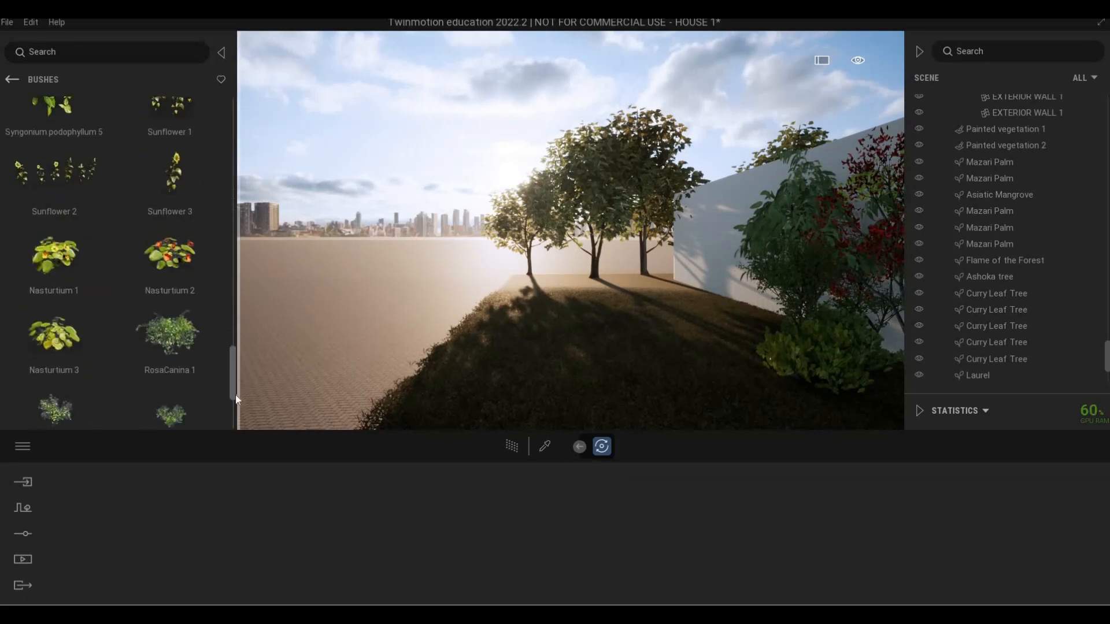
{"action": "scroll", "coordinate": [234, 397], "scroll_direction": "down", "scroll_amount": 5}
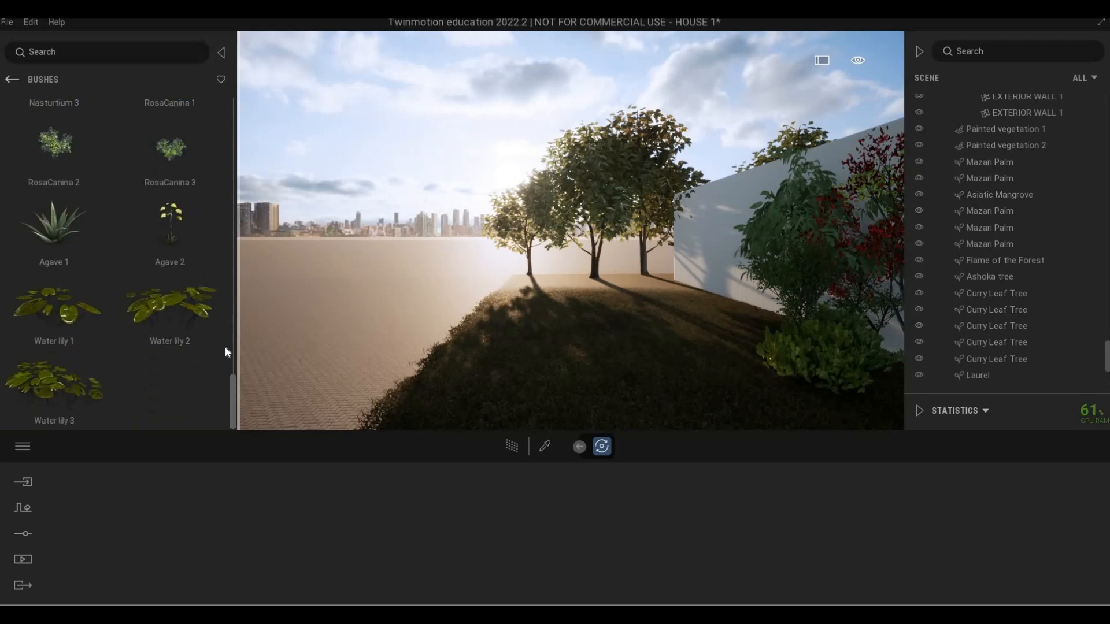
{"action": "scroll", "coordinate": [226, 352], "scroll_direction": "up", "scroll_amount": 15}
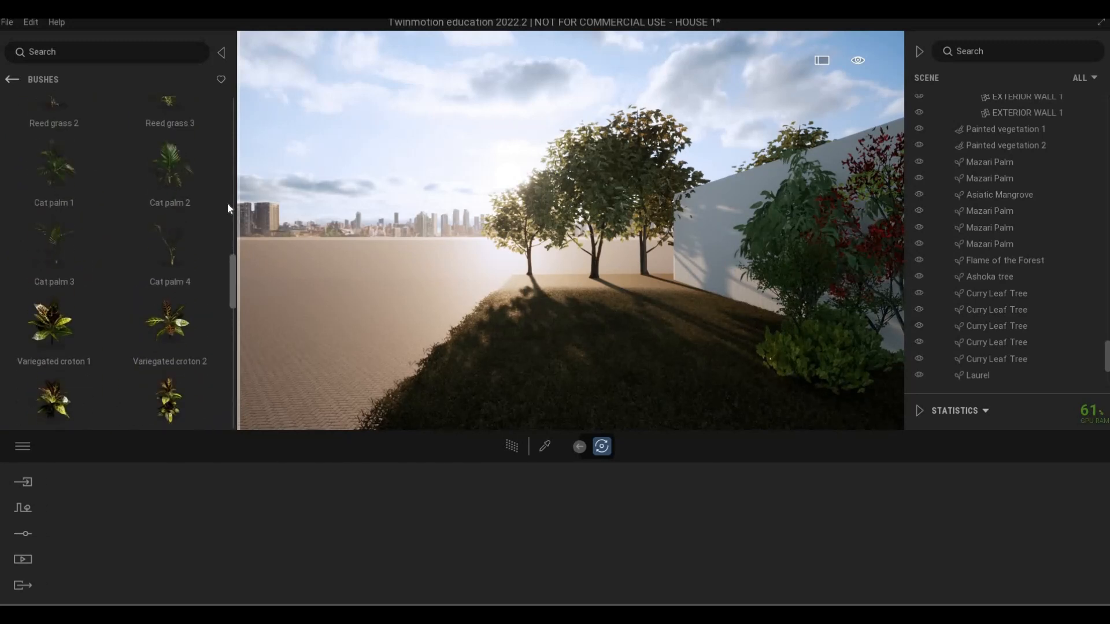
{"action": "scroll", "coordinate": [229, 208], "scroll_direction": "up", "scroll_amount": 10}
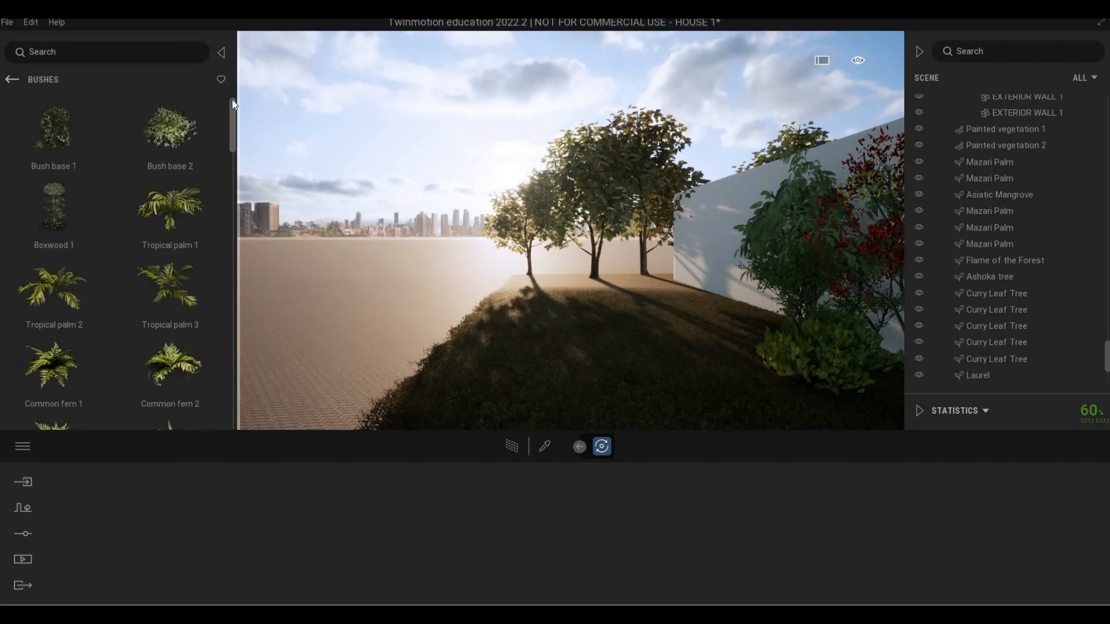
{"action": "left_click", "coordinate": [10, 80]}
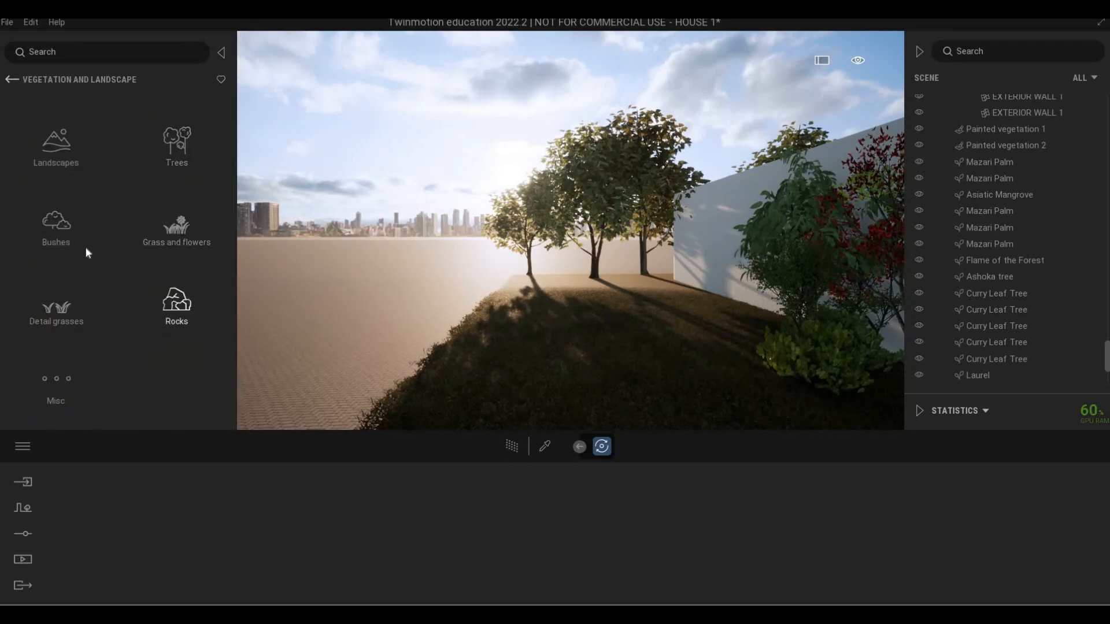
{"action": "left_click", "coordinate": [84, 316]}
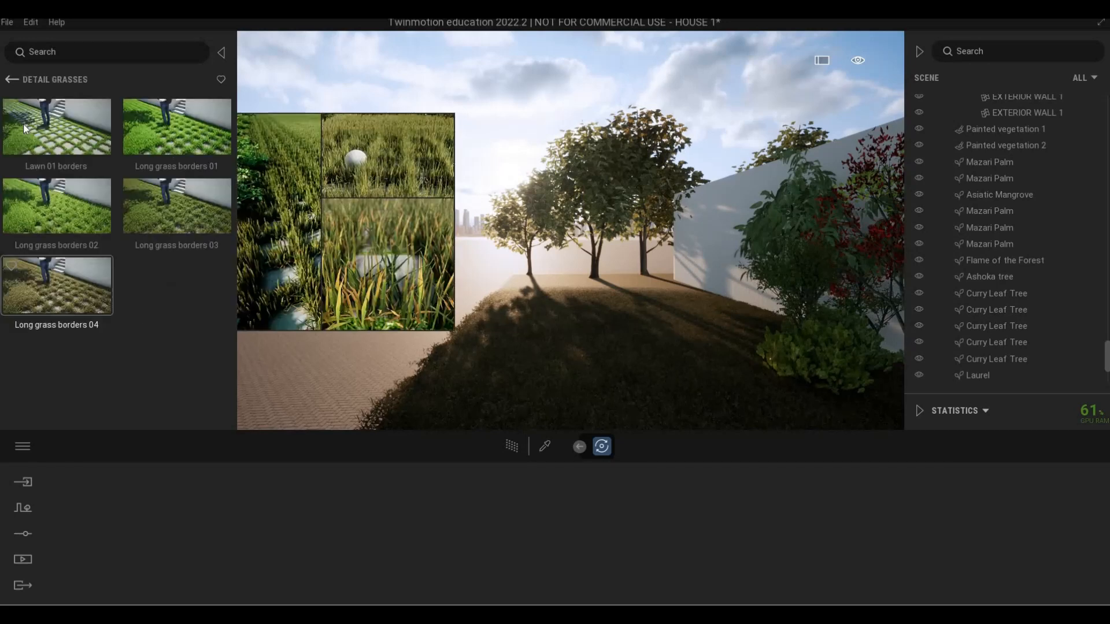
{"action": "left_click", "coordinate": [10, 80]}
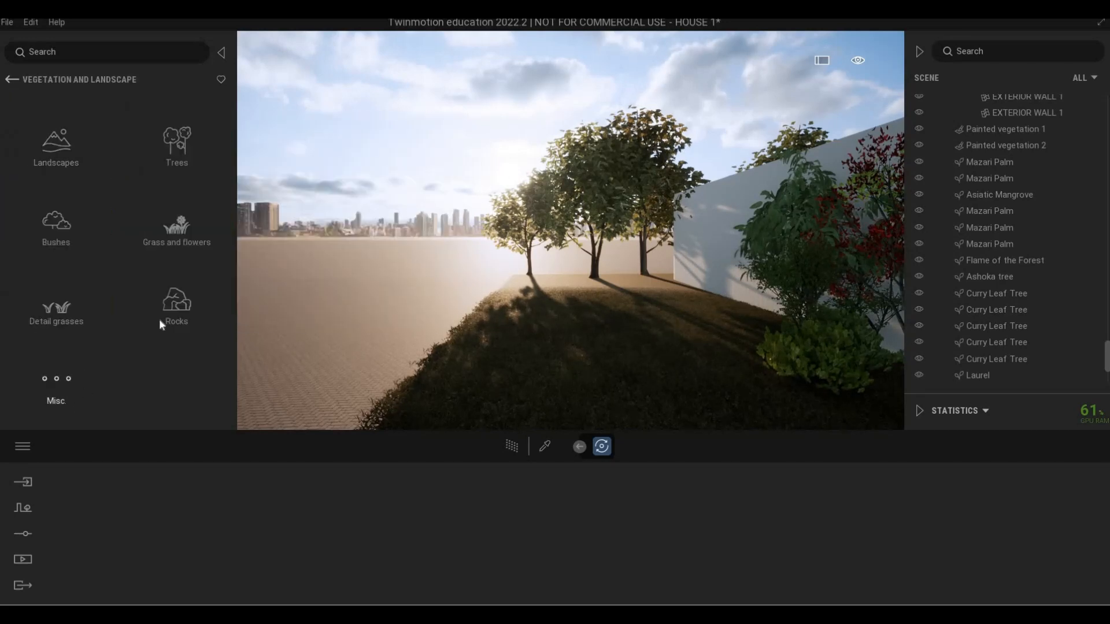
Place a Laurel hedge from the miscellaneous vegetation on the far end of the side lawn, in front of the trees
{"action": "left_click", "coordinate": [56, 386]}
{"action": "scroll", "coordinate": [87, 312], "scroll_direction": "down", "scroll_amount": 3}
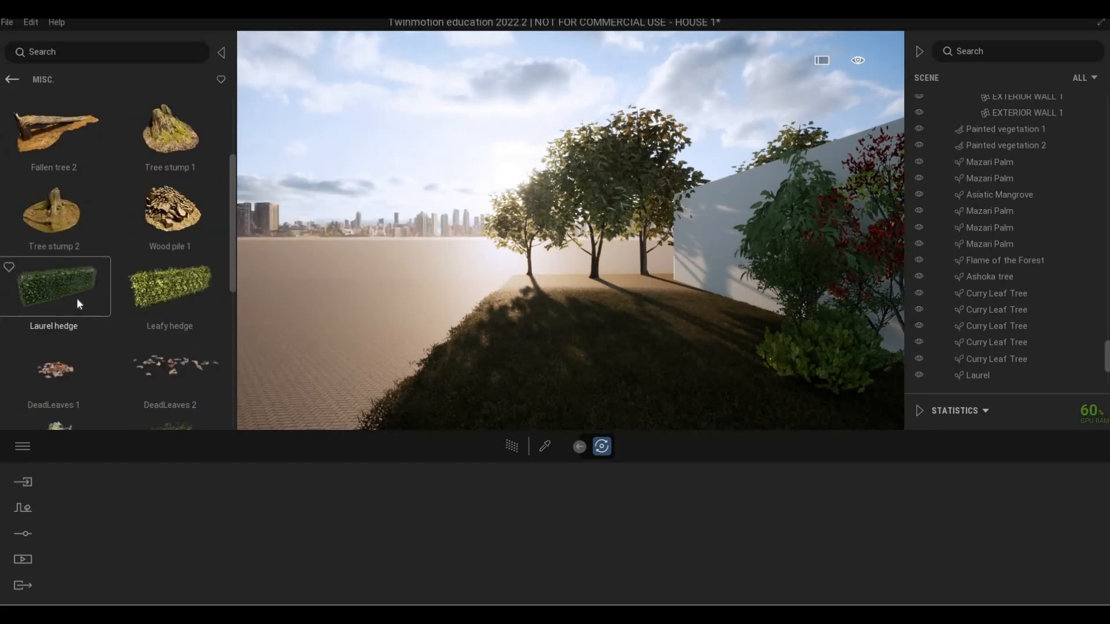
{"action": "left_click_drag", "start_coordinate": [79, 303], "coordinate": [540, 288]}
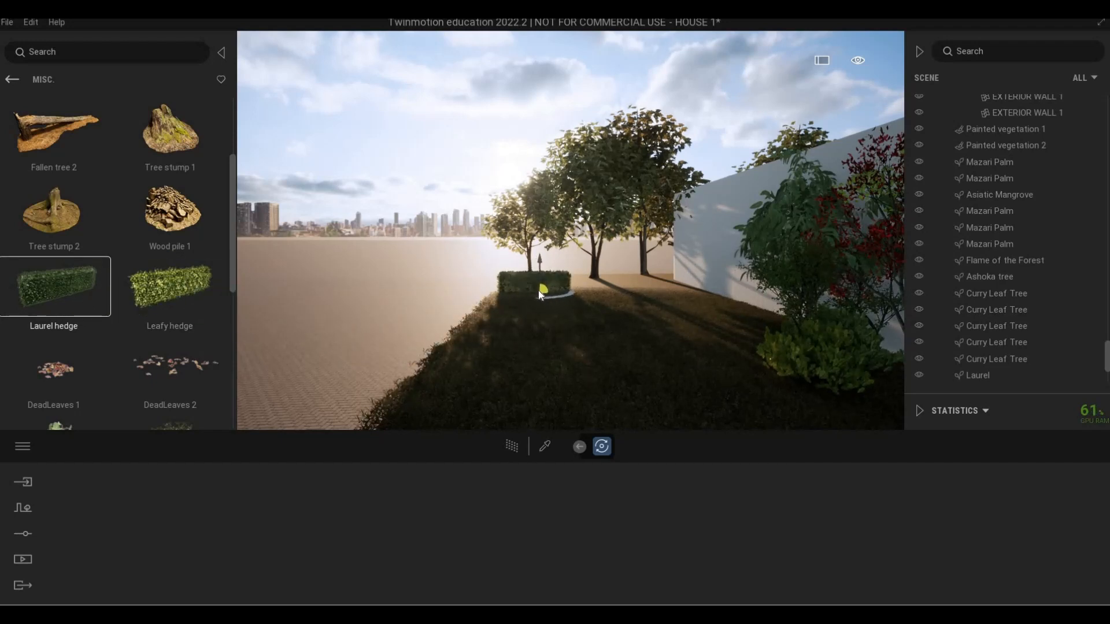
{"action": "left_click_drag", "start_coordinate": [539, 290], "coordinate": [561, 295]}
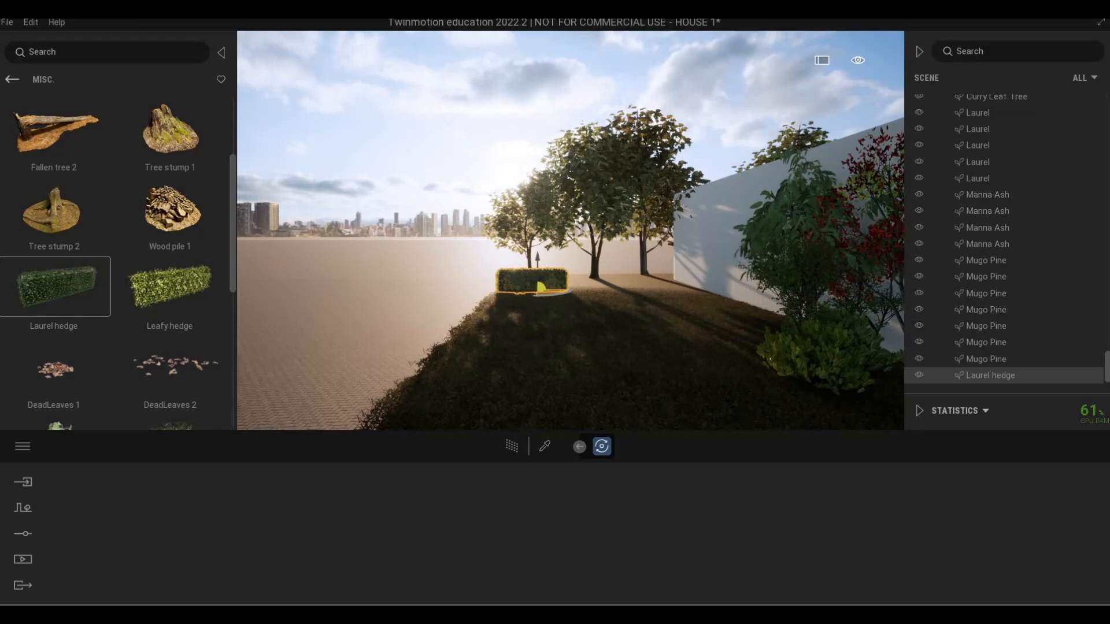
Move the Laurel hedge across the lawn towards the trees, close to the lawn's paved edge
{"action": "key", "text": "a"}
{"action": "key", "text": "w"}
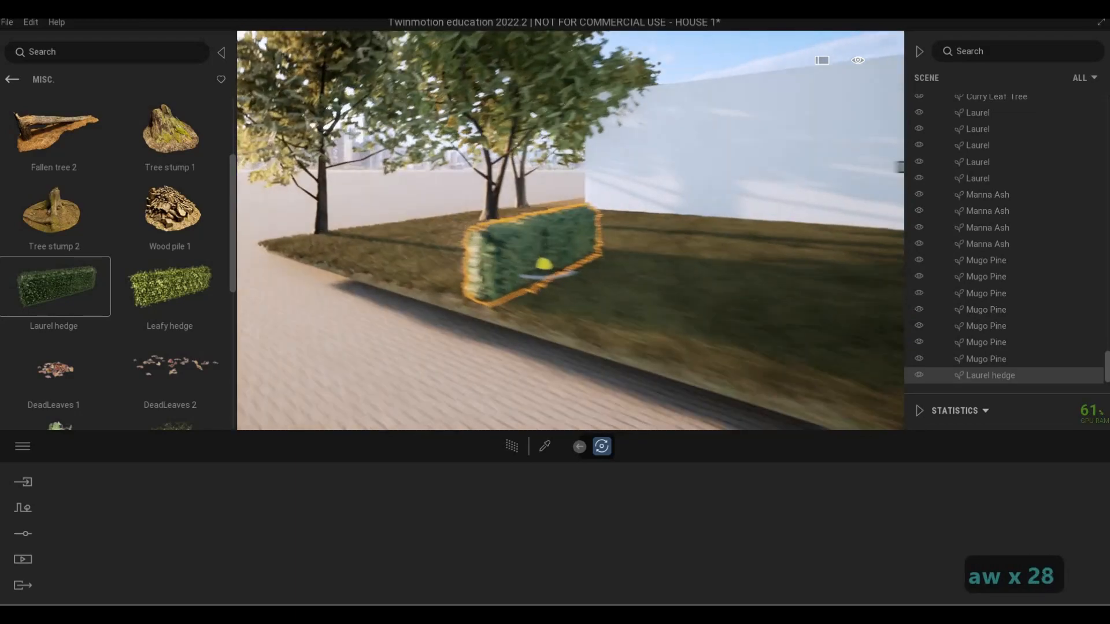
{"action": "key", "text": "a"}
{"action": "key", "text": "s"}
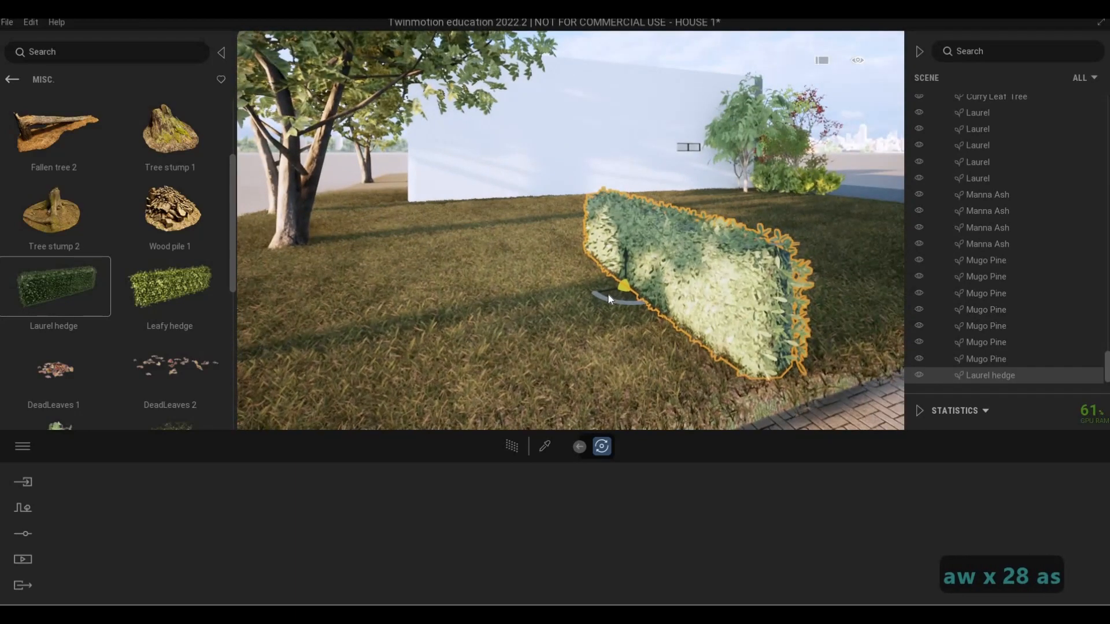
{"action": "left_click_drag", "start_coordinate": [608, 295], "coordinate": [263, 354]}
{"action": "key", "text": "a"}
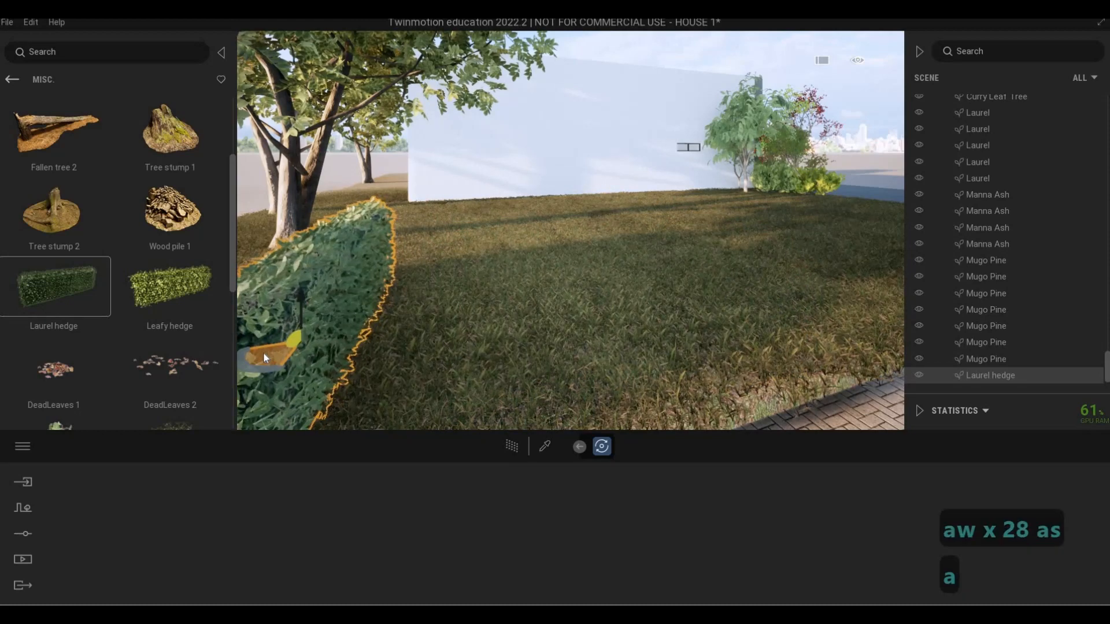
{"action": "key", "text": "a"}
{"action": "key", "text": "a"}
{"action": "key", "text": "a"}
{"action": "key", "text": "a"}
{"action": "key", "text": "a"}
{"action": "key", "text": "a"}
{"action": "key", "text": "s"}
{"action": "key", "text": "d"}
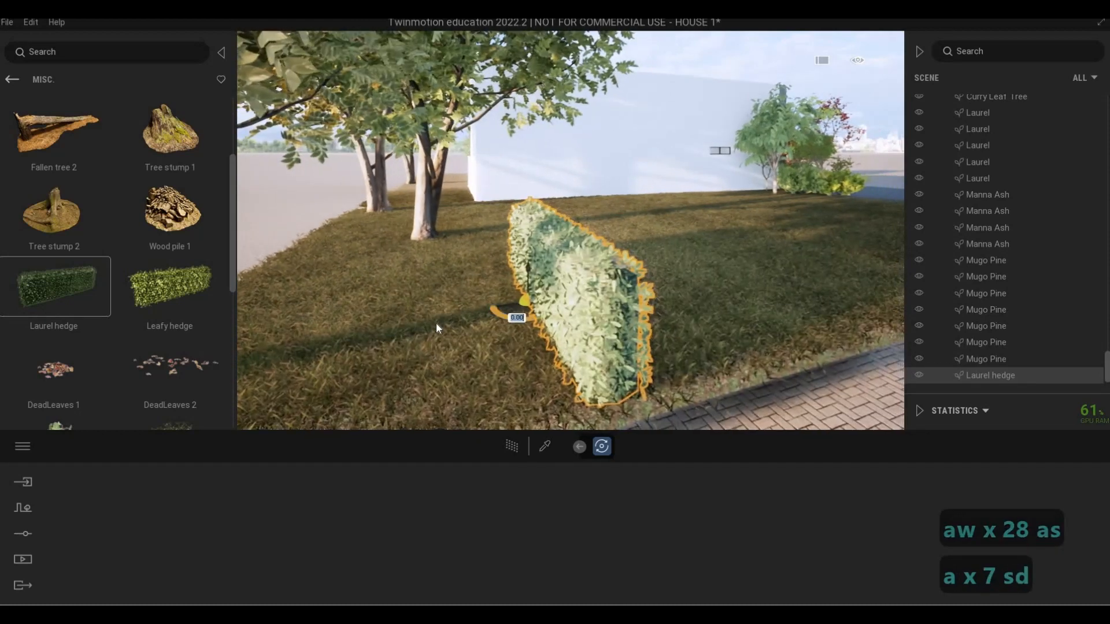
{"action": "key", "text": "d"}
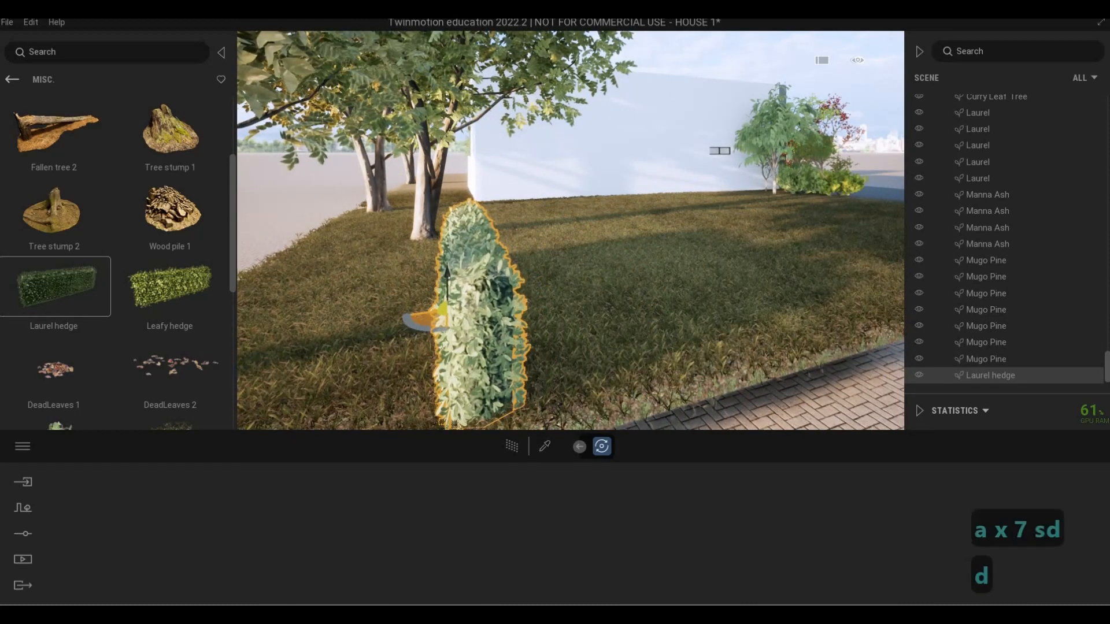
{"action": "key", "text": "d"}
{"action": "key", "text": "w"}
{"action": "key", "text": "w"}
{"action": "key", "text": "q"}
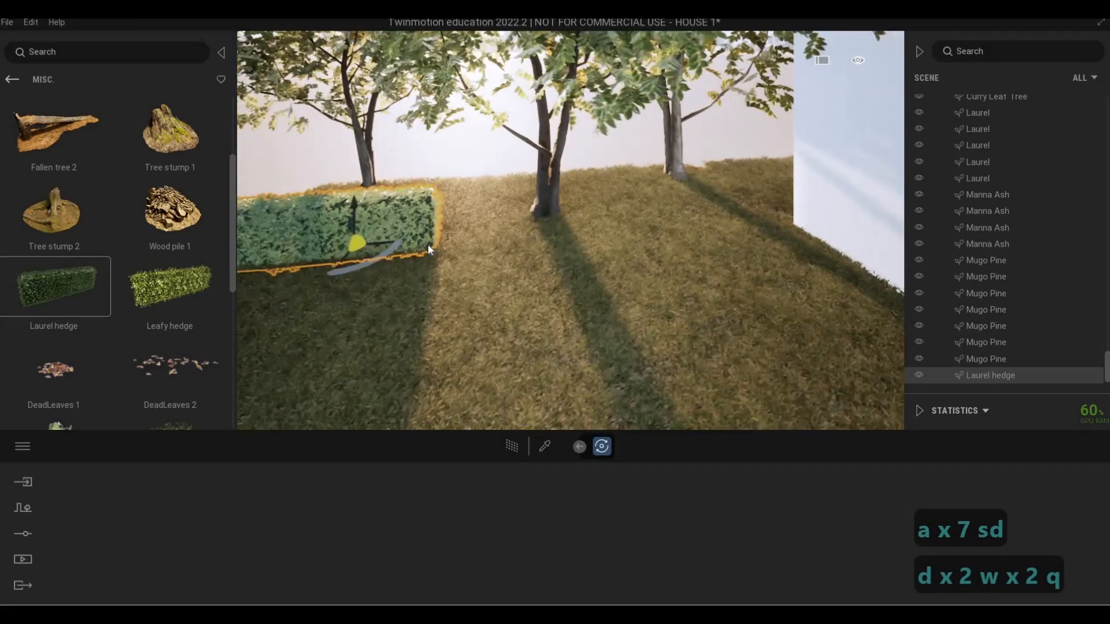
Copy the Laurel hedge in a straight row along the trees as 15 instances with 4.0 m spacing
{"action": "key", "text": "a"}
{"action": "left_click_drag", "start_coordinate": [429, 245], "coordinate": [601, 243], "text": "shift"}
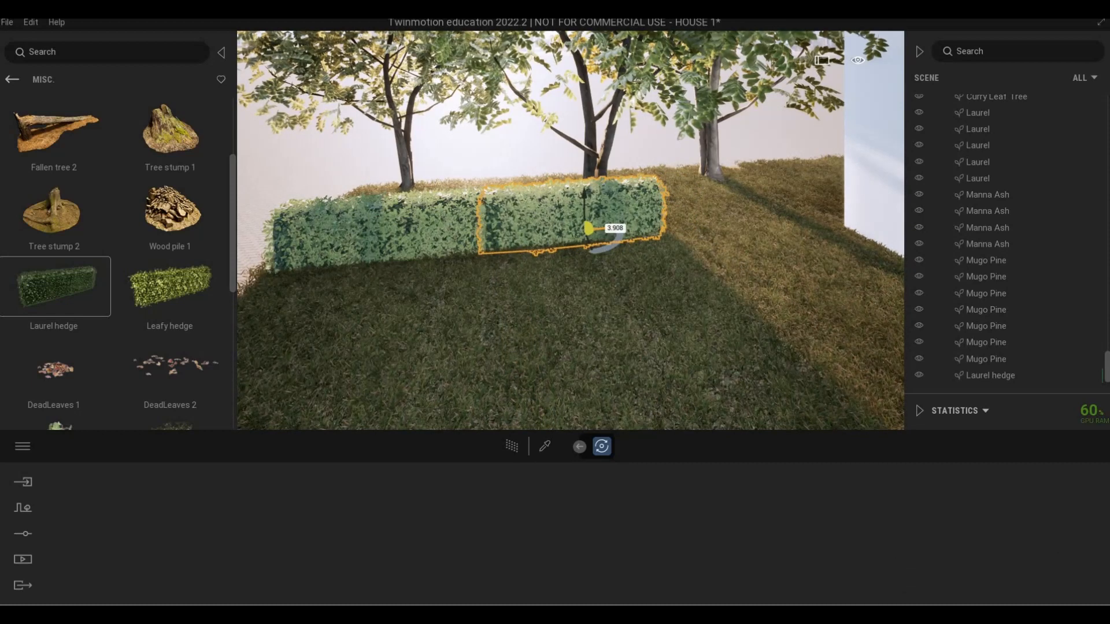
{"action": "left_click_drag", "start_coordinate": [567, 327], "coordinate": [458, 337]}
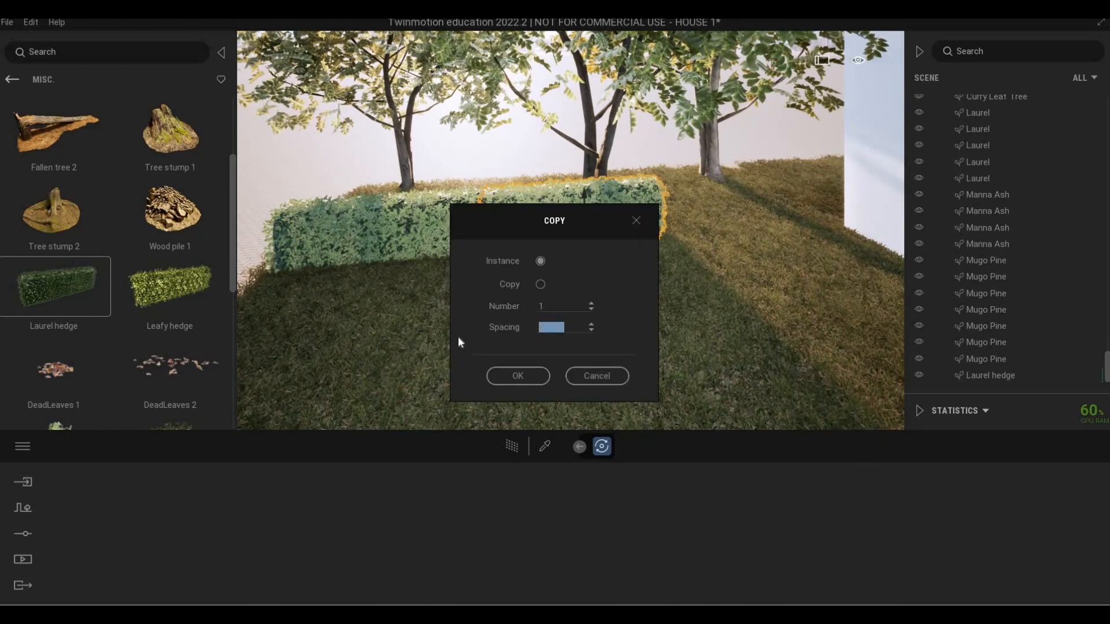
{"action": "type", "text": "4"}
{"action": "key", "text": "Return"}
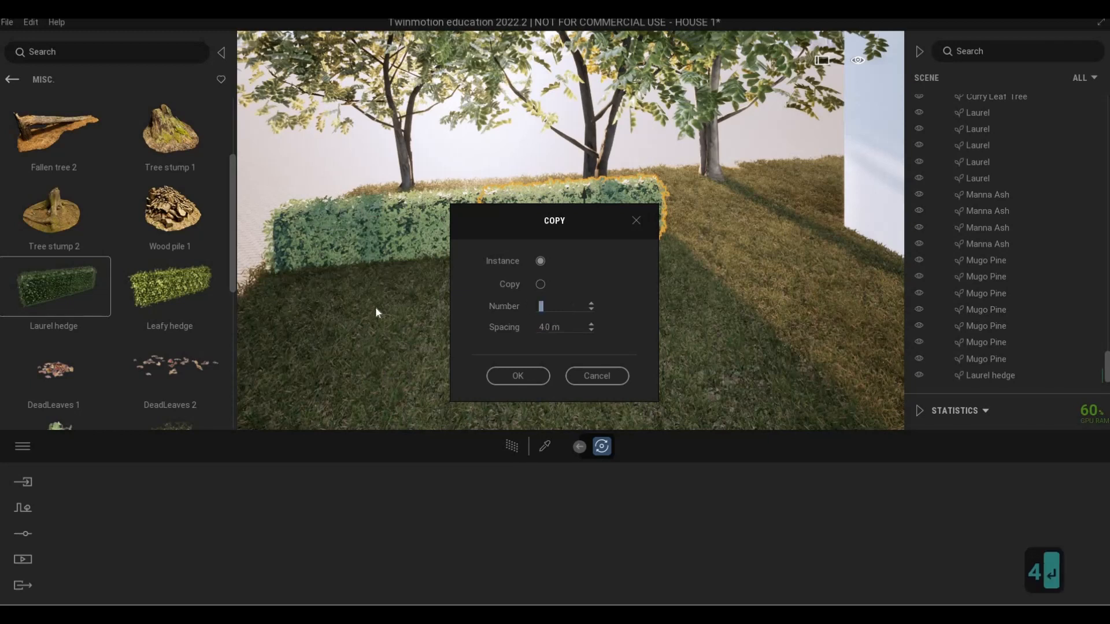
{"action": "type", "text": "15"}
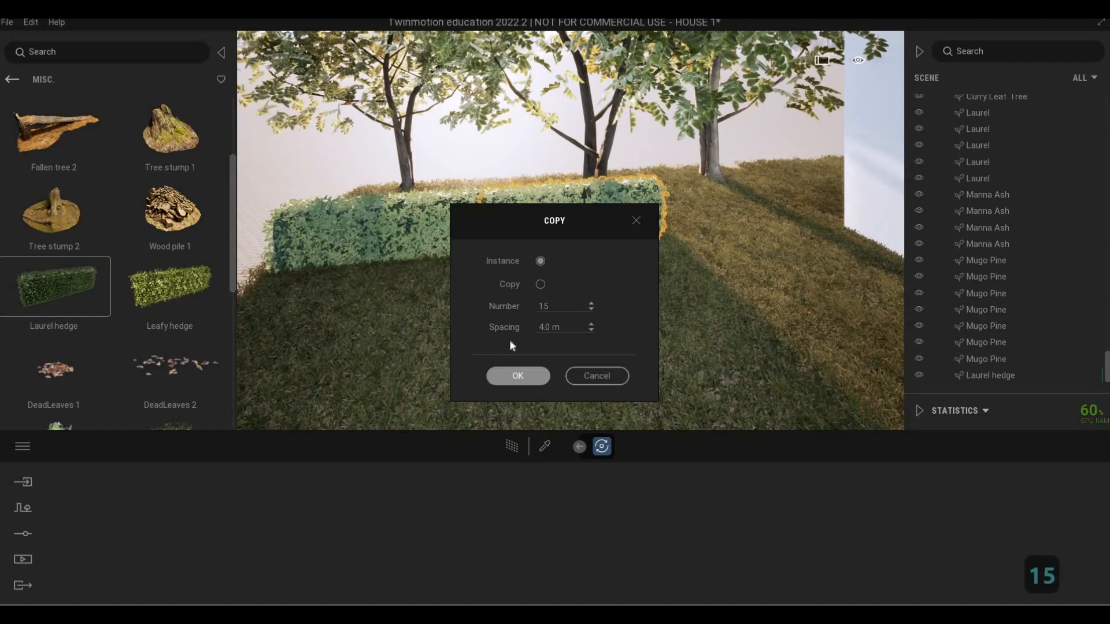
{"action": "left_click", "coordinate": [510, 377]}
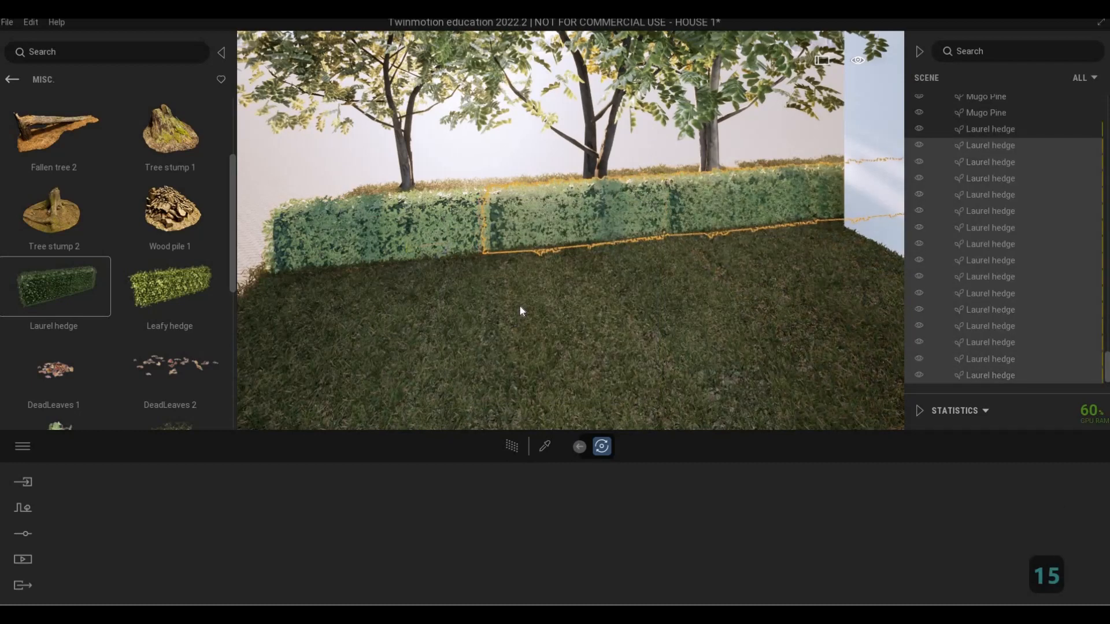
Deselect the hedges and examine the hedge row from along its length, behind the lot and the street side
{"action": "key", "text": "Escape"}
{"action": "key", "text": "Escape"}
{"action": "key", "text": "a"}
{"action": "key", "text": "w"}
{"action": "key", "text": "q"}
{"action": "key", "text": "a"}
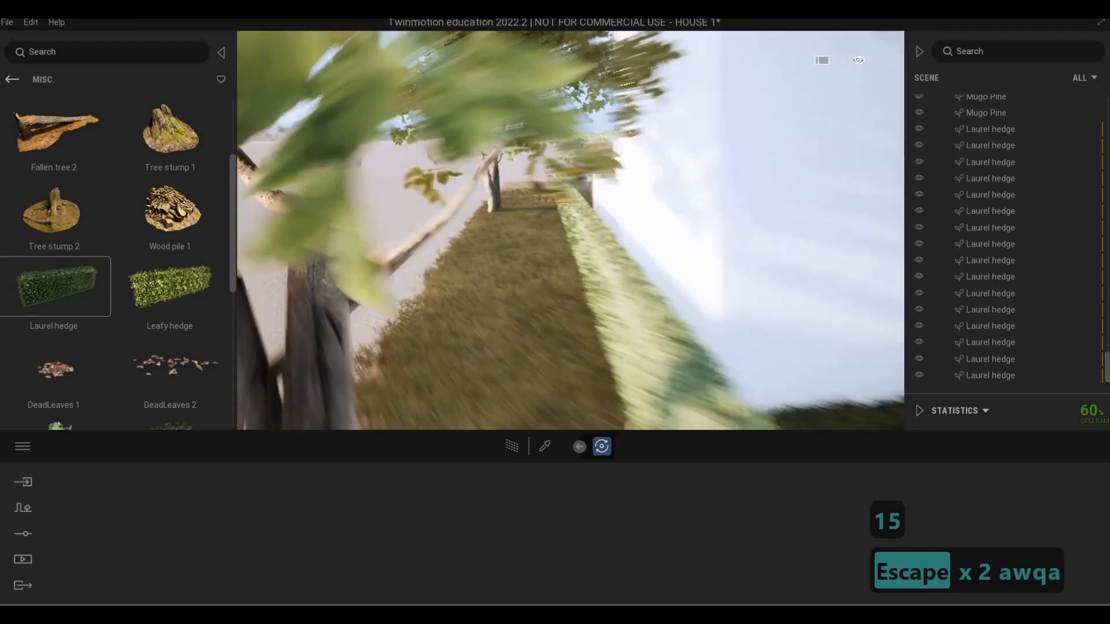
{"action": "key", "text": "q"}
{"action": "key", "text": "d"}
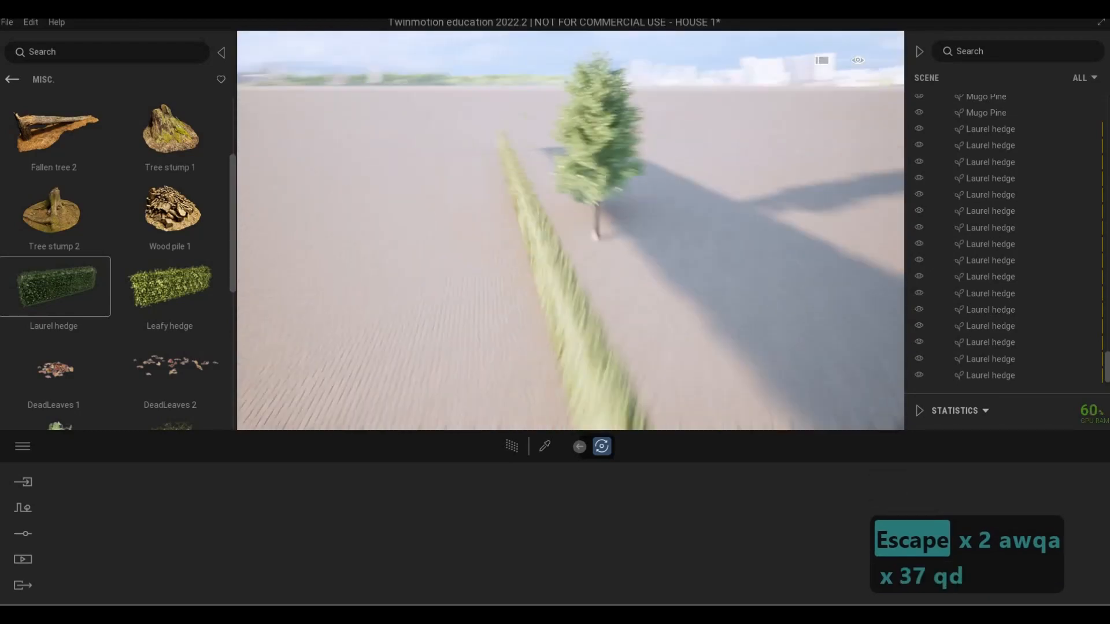
{"action": "key", "text": "s"}
{"action": "key", "text": "a"}
{"action": "key", "text": "e"}
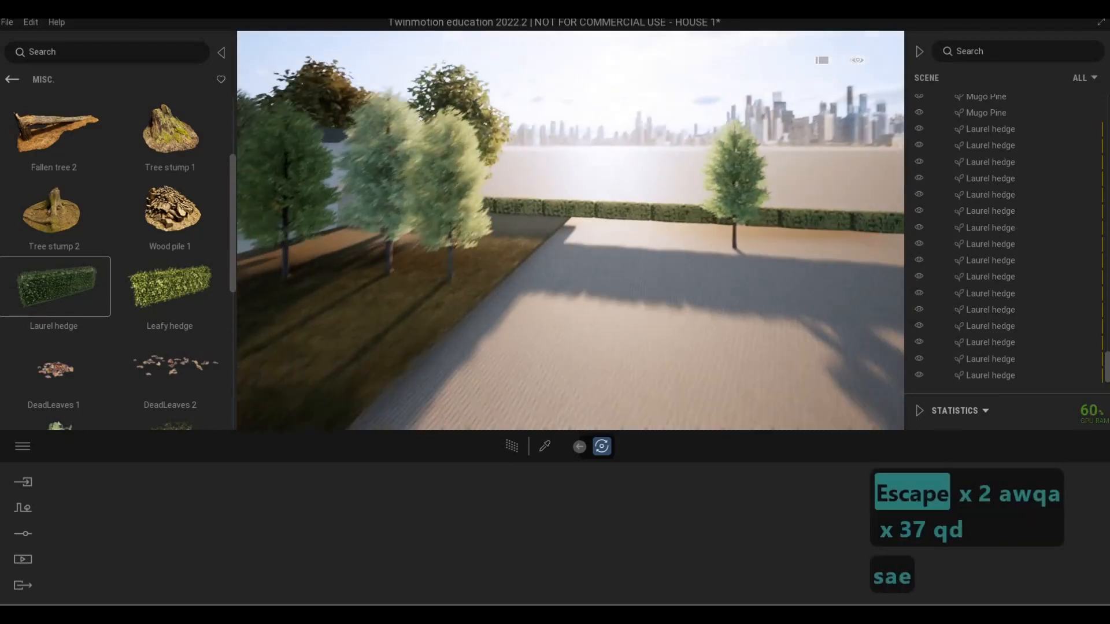
{"action": "key", "text": "s"}
{"action": "key", "text": "e"}
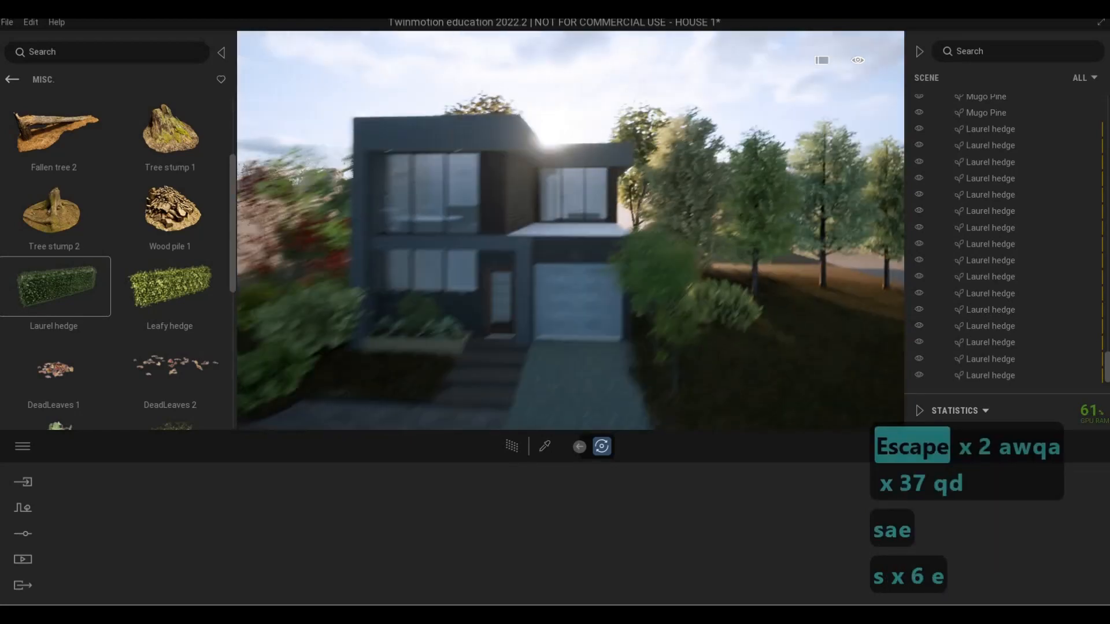
{"action": "key", "text": "d"}
{"action": "key", "text": "q"}
{"action": "key", "text": "s"}
{"action": "key", "text": "a"}
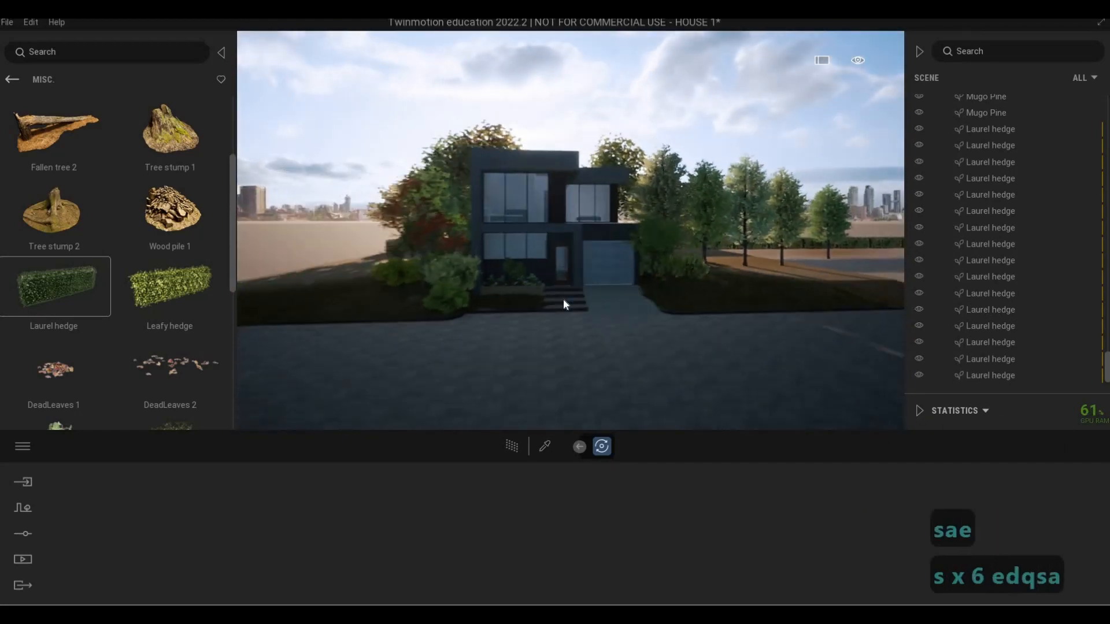
{"action": "left_click_drag", "start_coordinate": [563, 299], "coordinate": [688, 323]}
{"action": "key", "text": "w"}
{"action": "key", "text": "q"}
{"action": "key", "text": "d"}
{"action": "key", "text": "q"}
{"action": "key", "text": "d"}
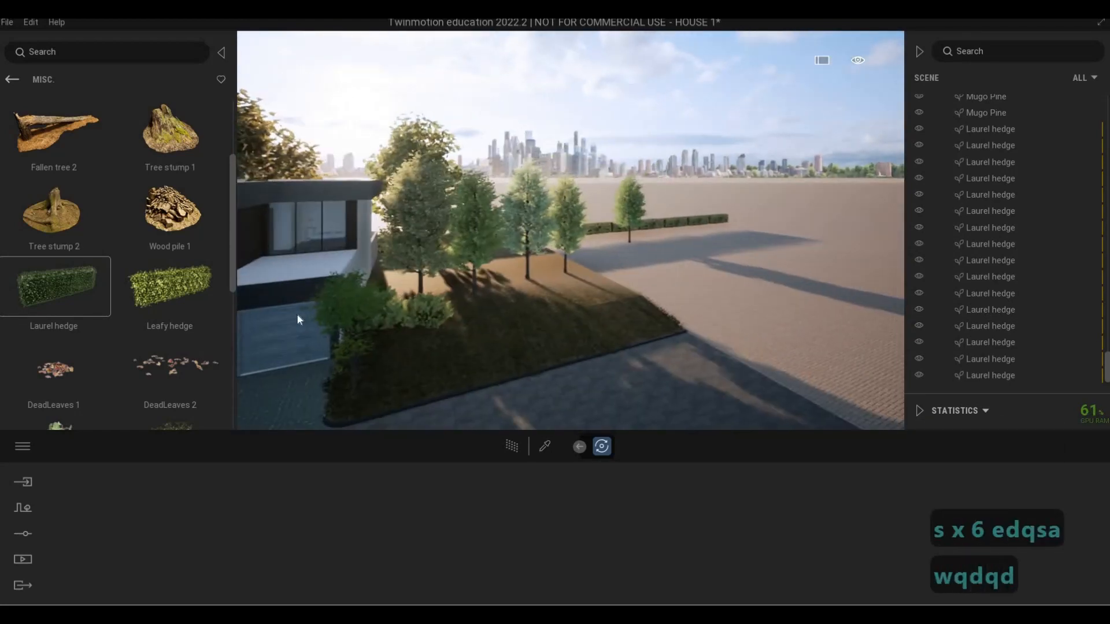
Return to the vegetation and landscape categories and view the planting around the house front from the street
{"action": "left_click", "coordinate": [12, 79]}
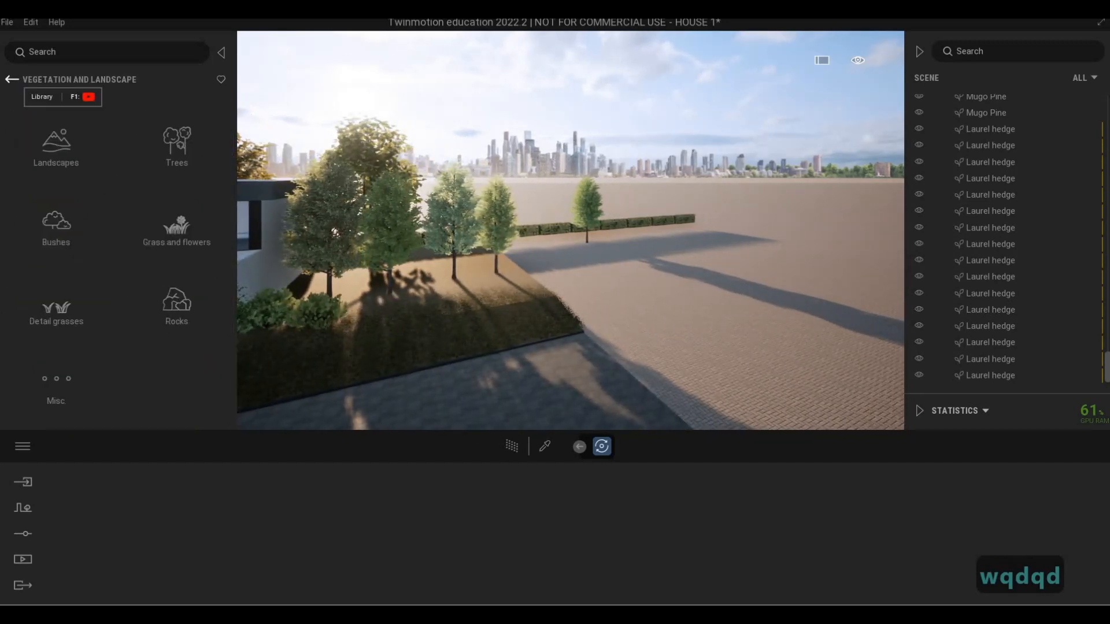
{"action": "key", "text": "a"}
{"action": "key", "text": "x"}
{"action": "key", "text": "3"}
{"action": "key", "text": "e"}
{"action": "key", "text": "a"}
{"action": "key", "text": "e"}
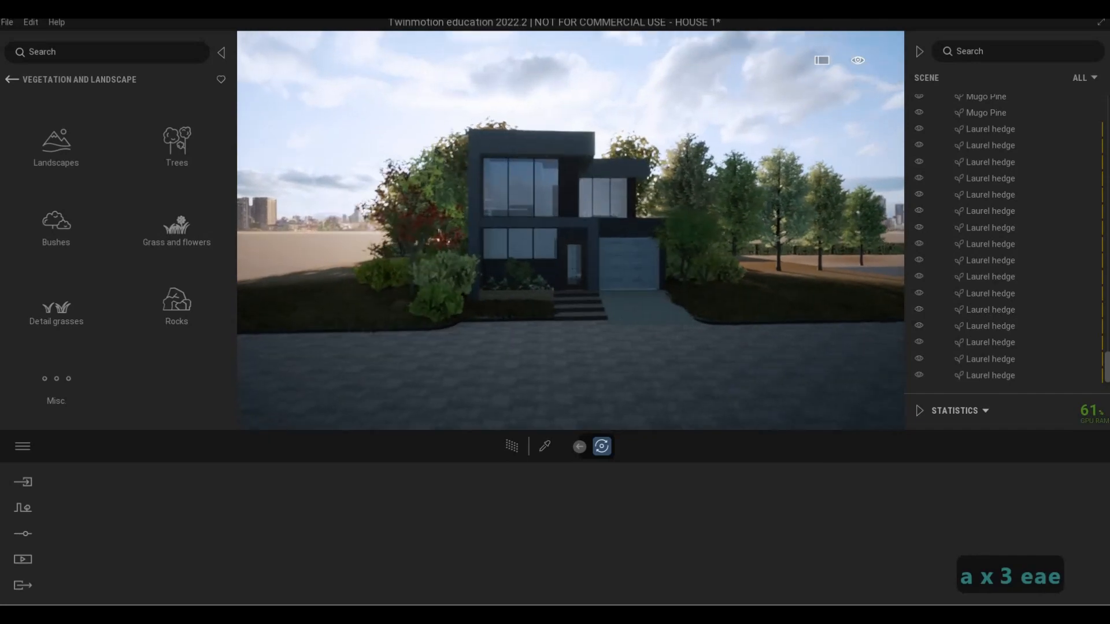
{"action": "key", "text": "s"}
{"action": "key", "text": "w"}
{"action": "key", "text": "a"}
Extend the hedge row past the lawn's edge by copying its end Laurel hedge as 6 instances with 4.0 m spacing
{"action": "key", "text": "a"}
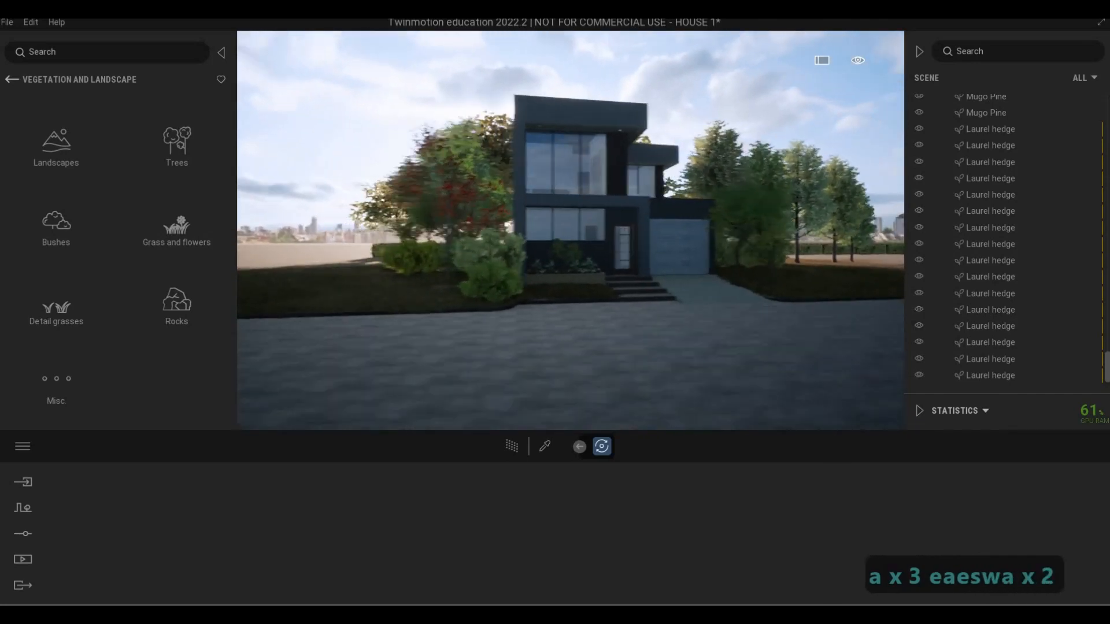
{"action": "key", "text": "w"}
{"action": "key", "text": "a"}
{"action": "key", "text": "w"}
{"action": "key", "text": "q"}
{"action": "key", "text": "a"}
{"action": "key", "text": "w"}
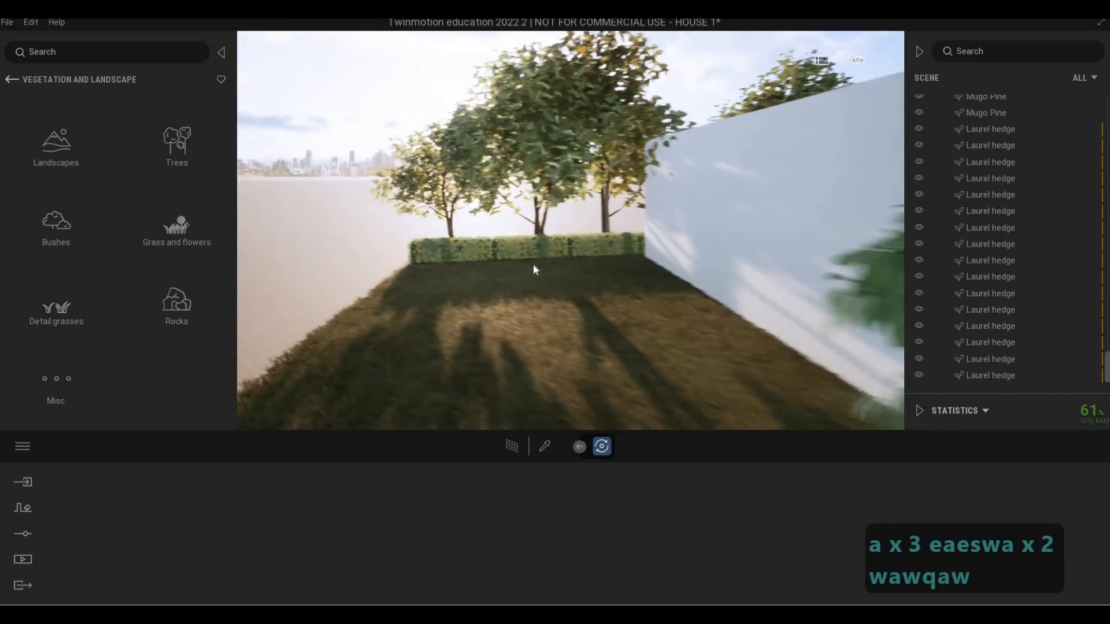
{"action": "key", "text": "w"}
{"action": "key", "text": "w"}
{"action": "key", "text": "w"}
{"action": "key", "text": "w"}
{"action": "left_click", "coordinate": [529, 283]}
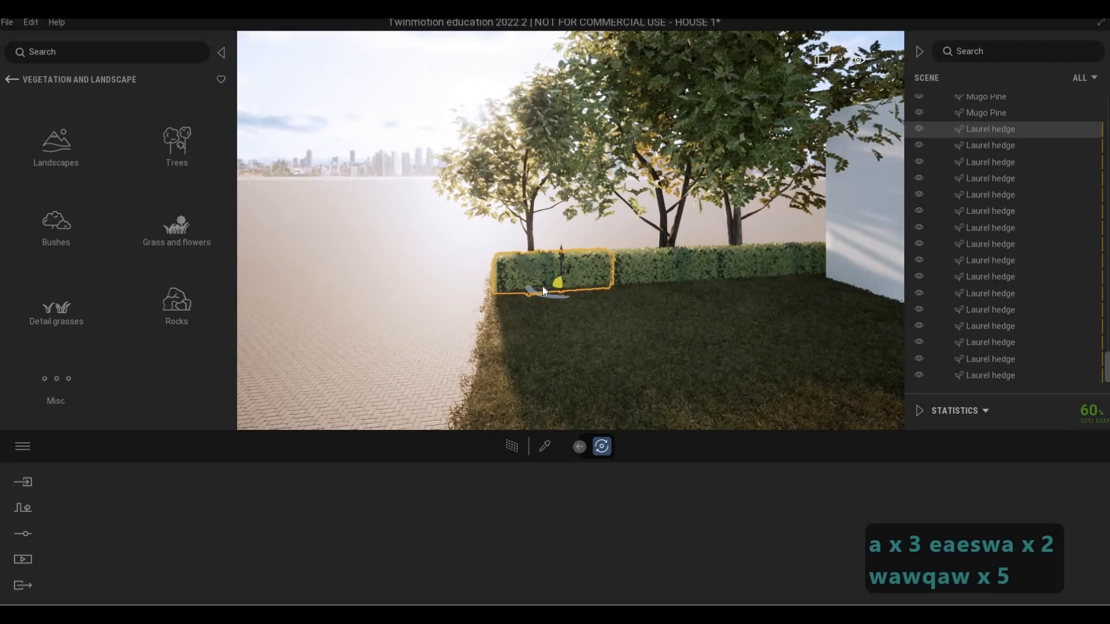
{"action": "left_click_drag", "start_coordinate": [542, 286], "coordinate": [404, 290]}
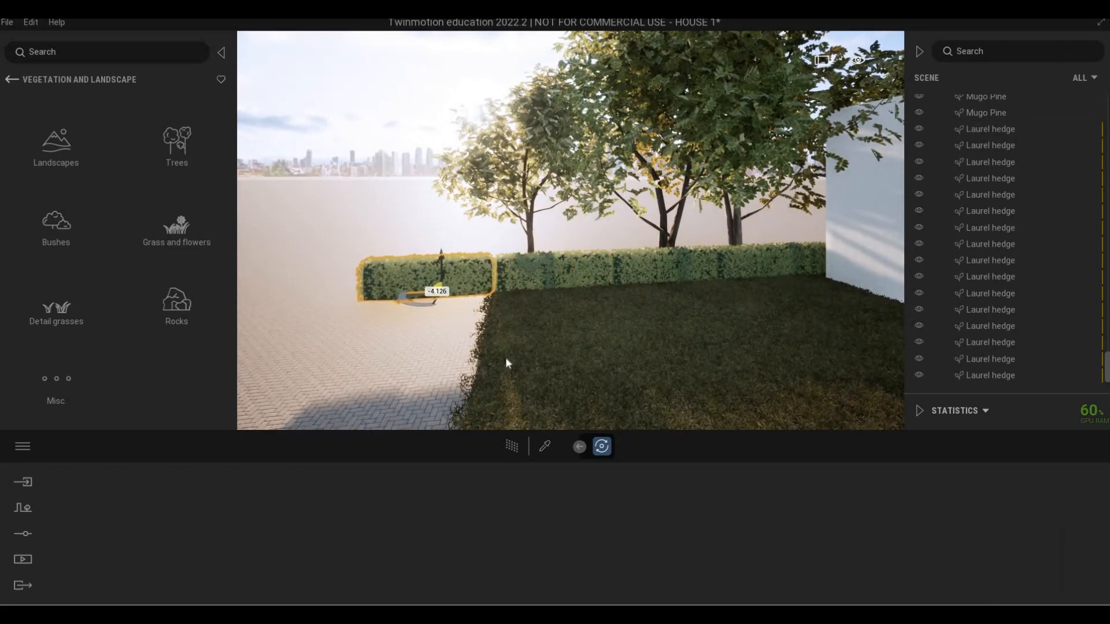
{"action": "key", "text": "Tab"}
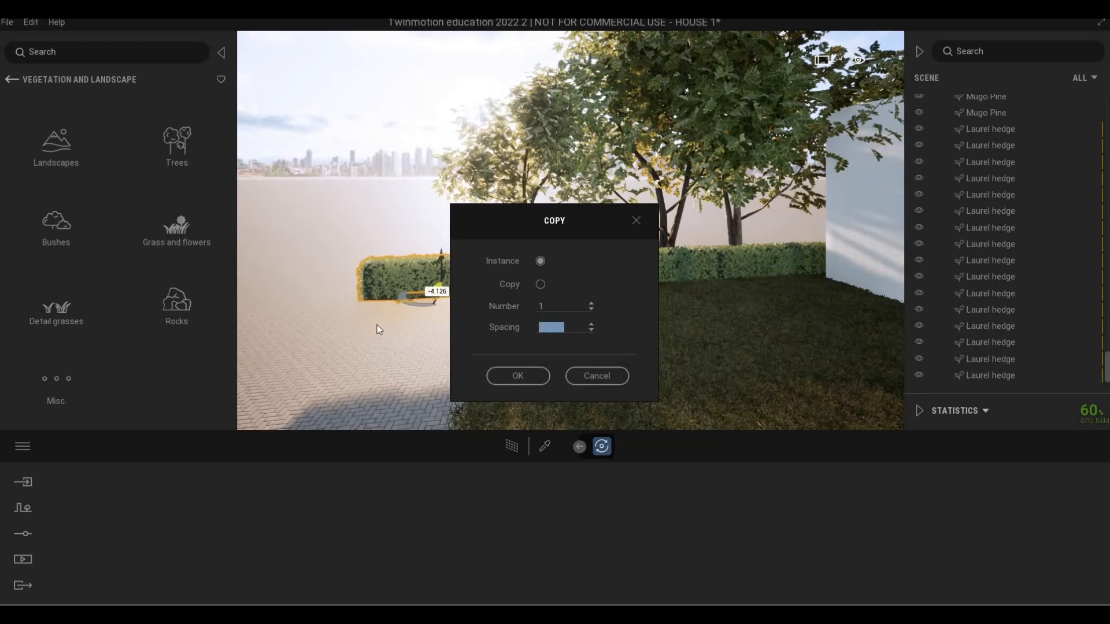
{"action": "type", "text": "4"}
{"action": "key", "text": "Return"}
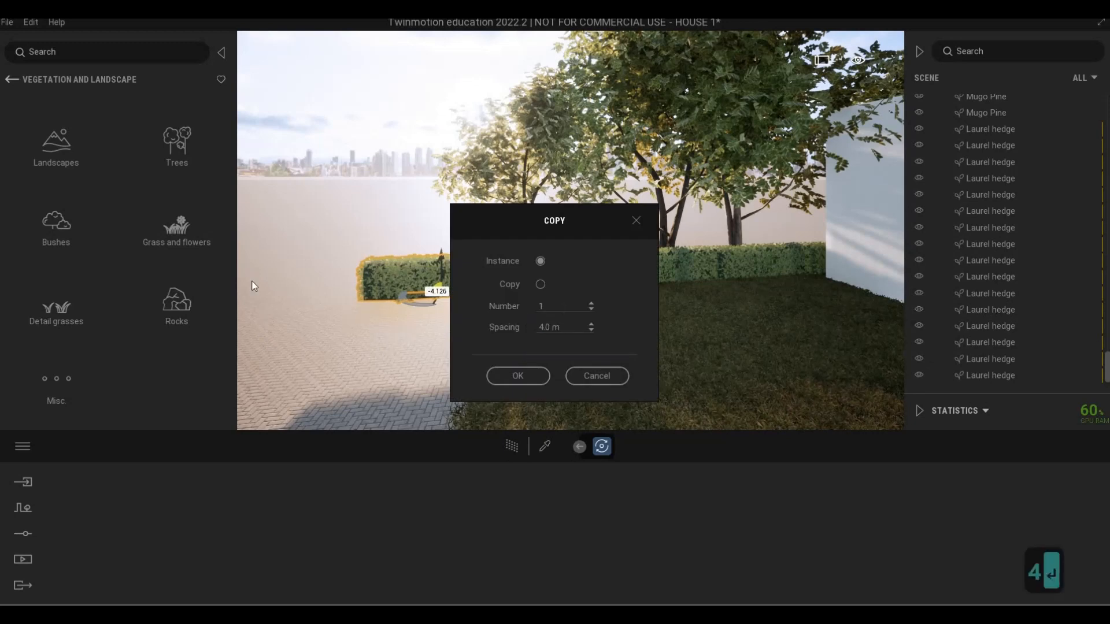
{"action": "type", "text": "6"}
{"action": "key", "text": "Return"}
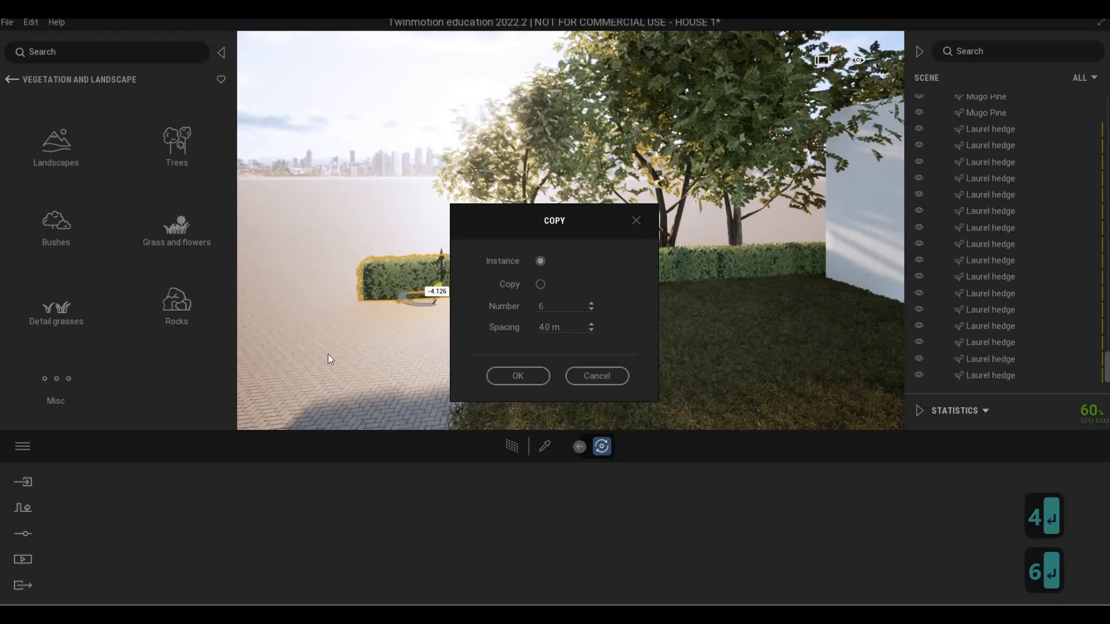
{"action": "left_click", "coordinate": [518, 377]}
Deselect the new hedges and view the extended hedge row behind the house from the street
{"action": "key", "text": "d"}
{"action": "key", "text": "s"}
{"action": "key", "text": "e"}
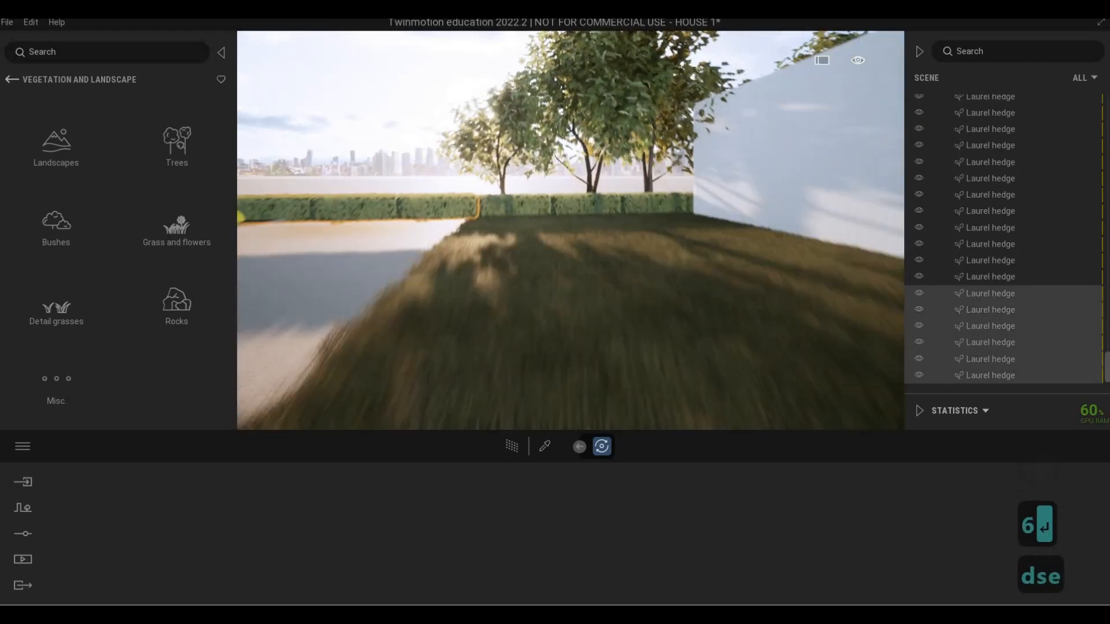
{"action": "key", "text": "d"}
{"action": "key", "text": "d"}
{"action": "key", "text": "s"}
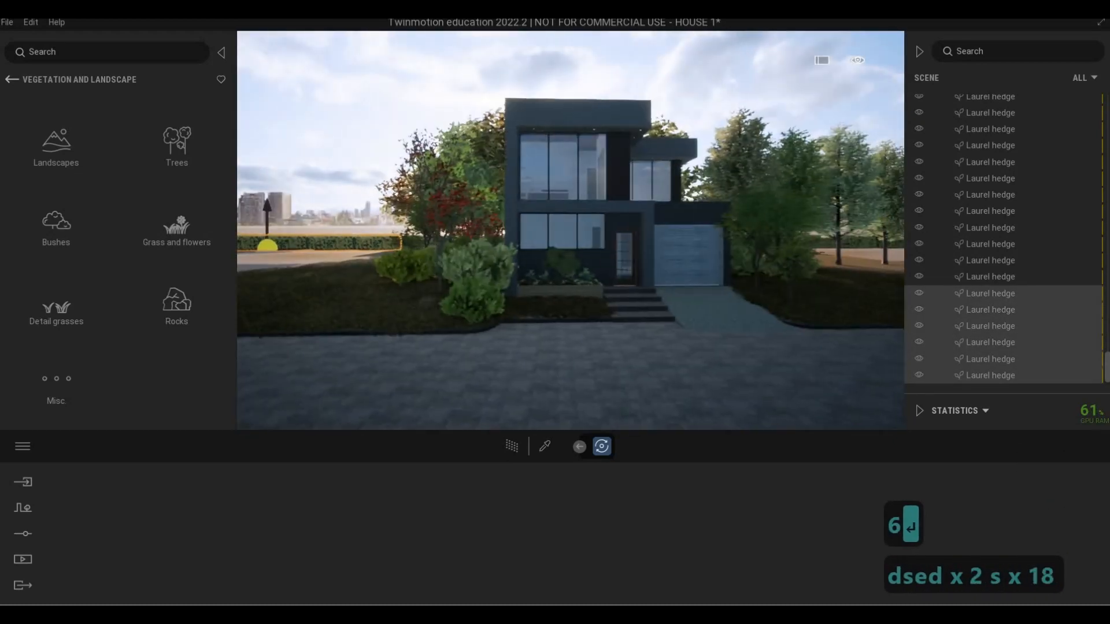
{"action": "key", "text": "d"}
{"action": "key", "text": "a"}
{"action": "key", "text": "a"}
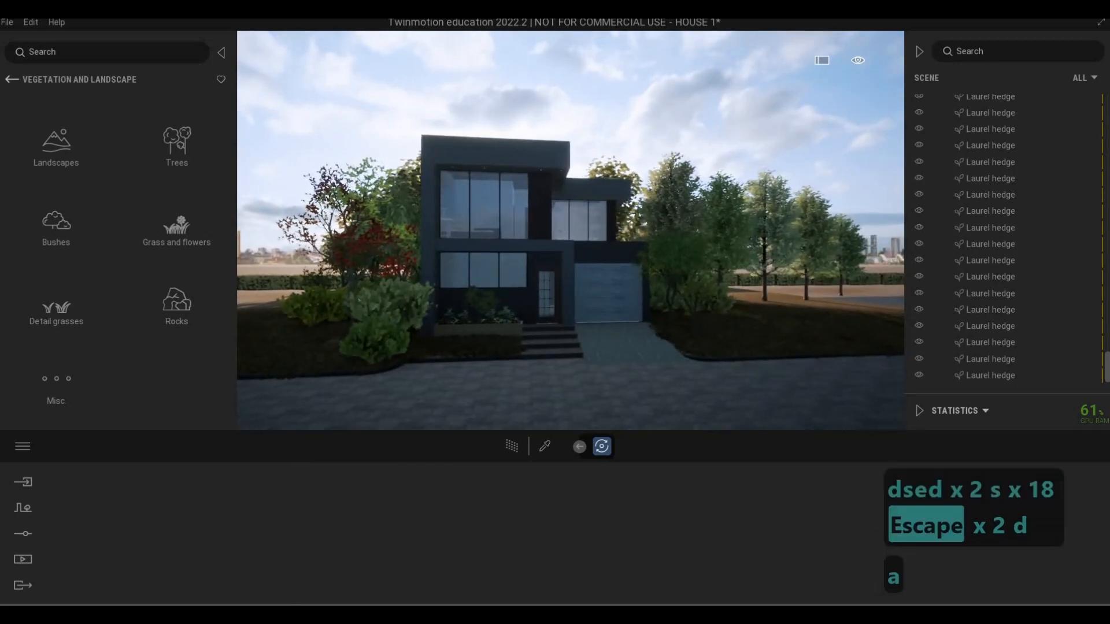
{"action": "key", "text": "a"}
{"action": "key", "text": "a"}
{"action": "key", "text": "a"}
{"action": "key", "text": "a"}
{"action": "key", "text": "a"}
{"action": "key", "text": "a"}
{"action": "key", "text": "a"}
{"action": "key", "text": "a"}
{"action": "key", "text": "a"}
{"action": "key", "text": "a"}
{"action": "key", "text": "a"}
{"action": "key", "text": "a"}
{"action": "key", "text": "a"}
{"action": "key", "text": "a"}
{"action": "key", "text": "a"}
{"action": "key", "text": "a"}
{"action": "key", "text": "d"}
{"action": "key", "text": "d"}
{"action": "key", "text": "w"}
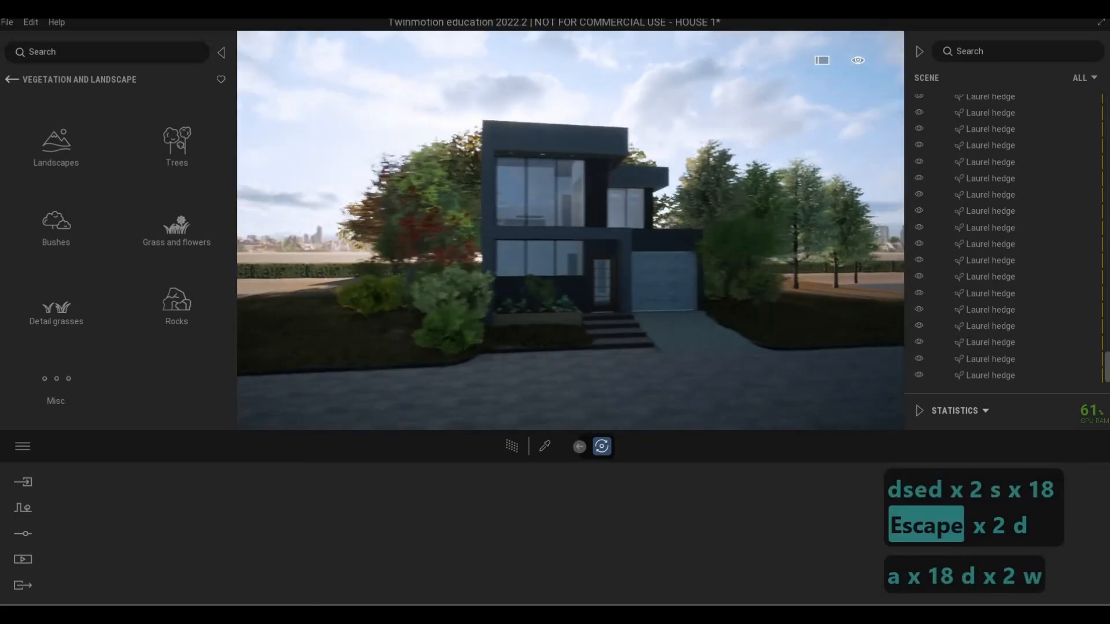
Examine the side lawn, its trees and the extended hedge row from the street corner and the adjoining paving
{"action": "key", "text": "a"}
{"action": "key", "text": "a"}
{"action": "key", "text": "a"}
{"action": "key", "text": "a"}
{"action": "key", "text": "a"}
{"action": "key", "text": "a"}
{"action": "key", "text": "w"}
{"action": "key", "text": "w"}
{"action": "key", "text": "w"}
{"action": "key", "text": "w"}
{"action": "key", "text": "w"}
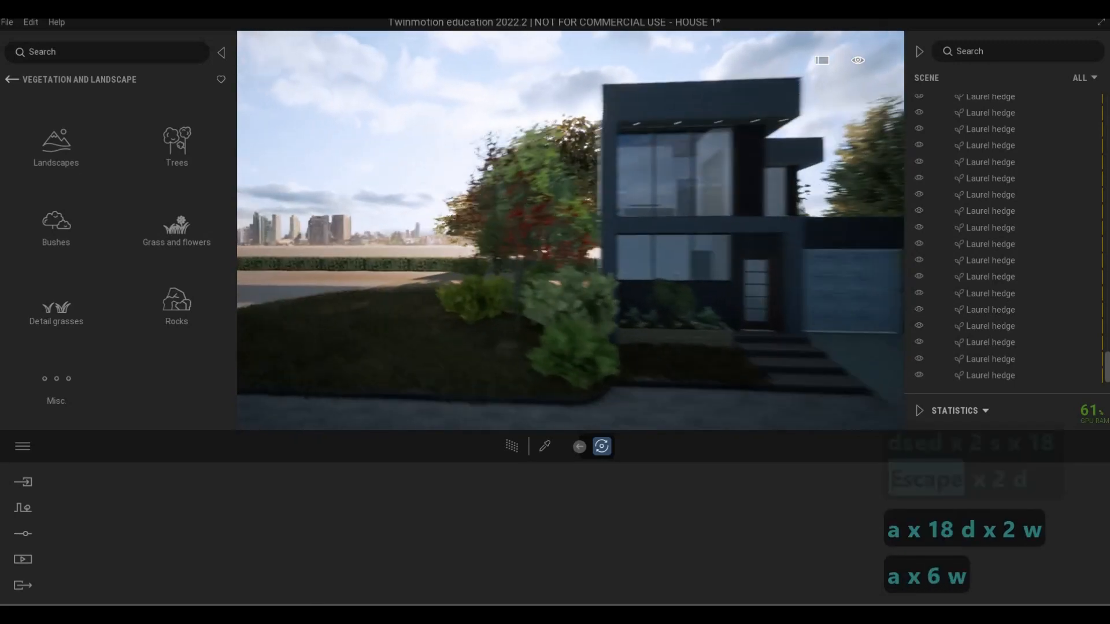
{"action": "key", "text": "d"}
{"action": "key", "text": "d"}
{"action": "key", "text": "d"}
{"action": "key", "text": "d"}
{"action": "key", "text": "d"}
{"action": "key", "text": "d"}
{"action": "key", "text": "d"}
{"action": "key", "text": "d"}
{"action": "key", "text": "d"}
{"action": "key", "text": "d"}
{"action": "key", "text": "d"}
{"action": "key", "text": "d"}
{"action": "key", "text": "d"}
{"action": "key", "text": "d"}
{"action": "key", "text": "d"}
{"action": "key", "text": "d"}
{"action": "key", "text": "d"}
{"action": "key", "text": "d"}
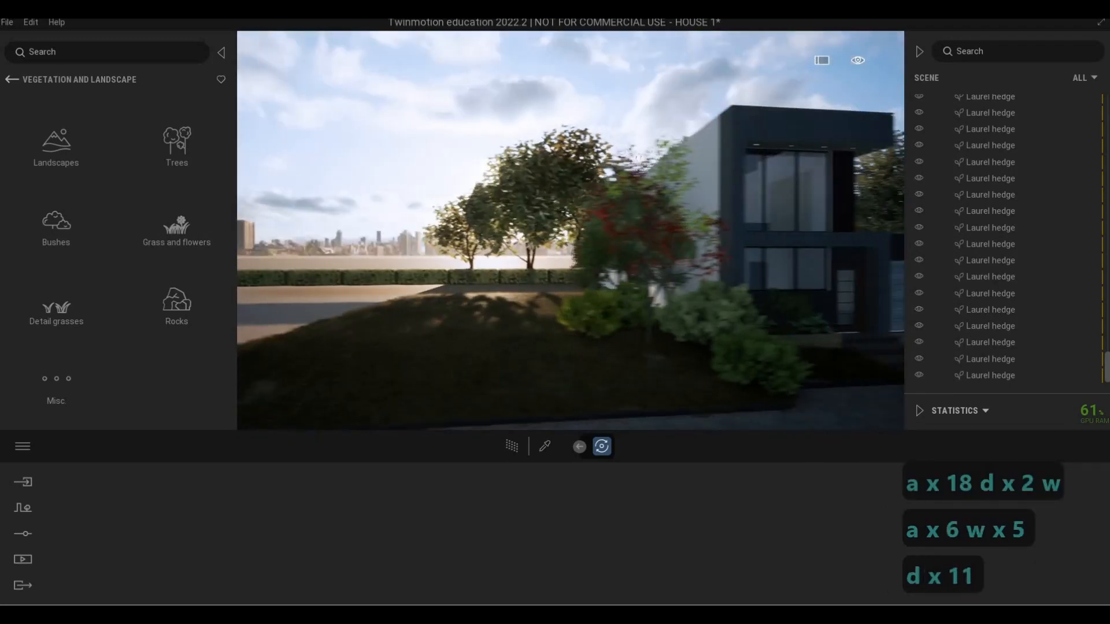
{"action": "key", "text": "e"}
{"action": "key", "text": "d"}
{"action": "key", "text": "q"}
{"action": "key", "text": "a"}
{"action": "key", "text": "a"}
{"action": "key", "text": "a"}
{"action": "key", "text": "a"}
{"action": "key", "text": "a"}
{"action": "key", "text": "a"}
{"action": "key", "text": "a"}
{"action": "key", "text": "a"}
{"action": "key", "text": "a"}
{"action": "key", "text": "a"}
{"action": "key", "text": "a"}
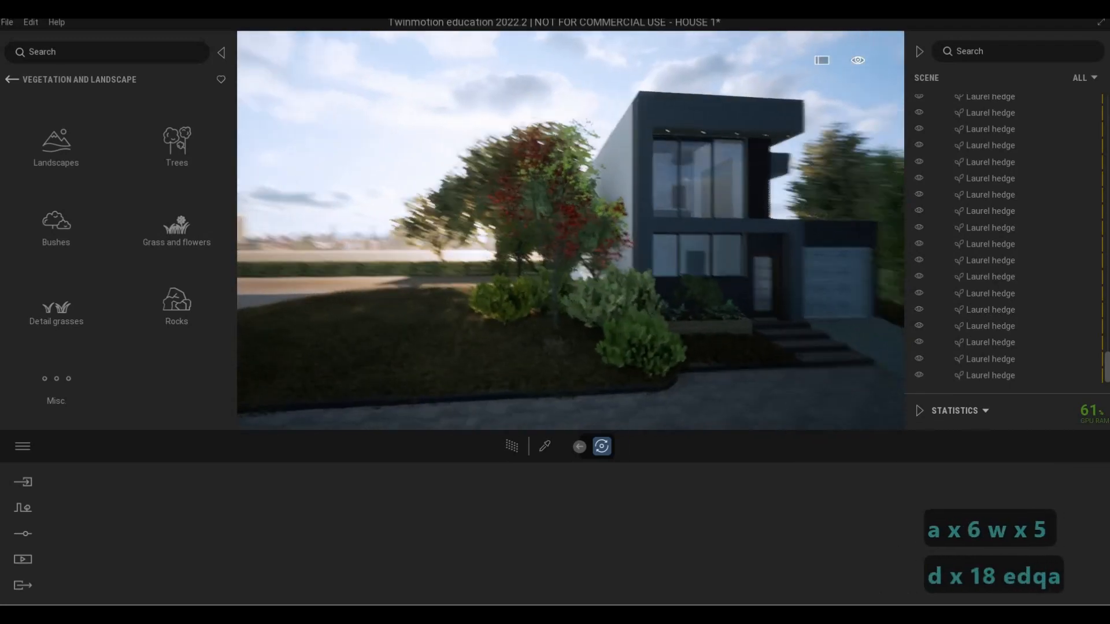
{"action": "key", "text": "a"}
{"action": "key", "text": "a"}
{"action": "key", "text": "a"}
{"action": "key", "text": "a"}
{"action": "key", "text": "a"}
{"action": "key", "text": "a"}
{"action": "key", "text": "a"}
{"action": "key", "text": "a"}
{"action": "key", "text": "a"}
{"action": "key", "text": "a"}
{"action": "key", "text": "a"}
{"action": "key", "text": "a"}
{"action": "key", "text": "a"}
{"action": "key", "text": "a"}
{"action": "key", "text": "a"}
{"action": "key", "text": "a"}
{"action": "key", "text": "a"}
{"action": "key", "text": "a"}
{"action": "key", "text": "a"}
{"action": "key", "text": "a"}
{"action": "key", "text": "d"}
{"action": "key", "text": "s"}
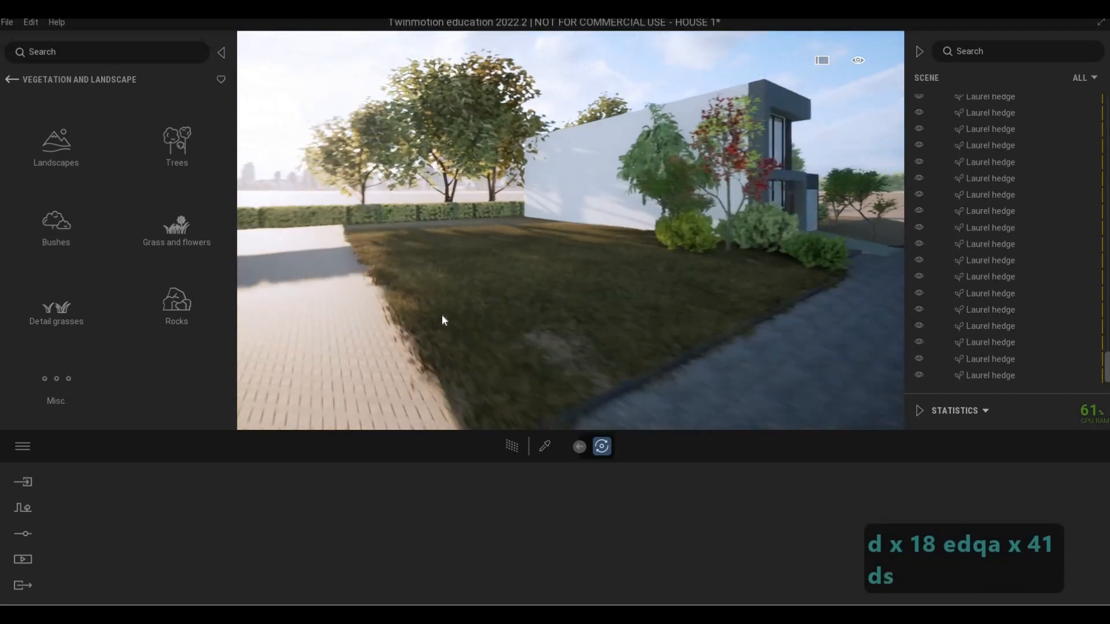
{"action": "key", "text": "a"}
{"action": "key", "text": "w"}
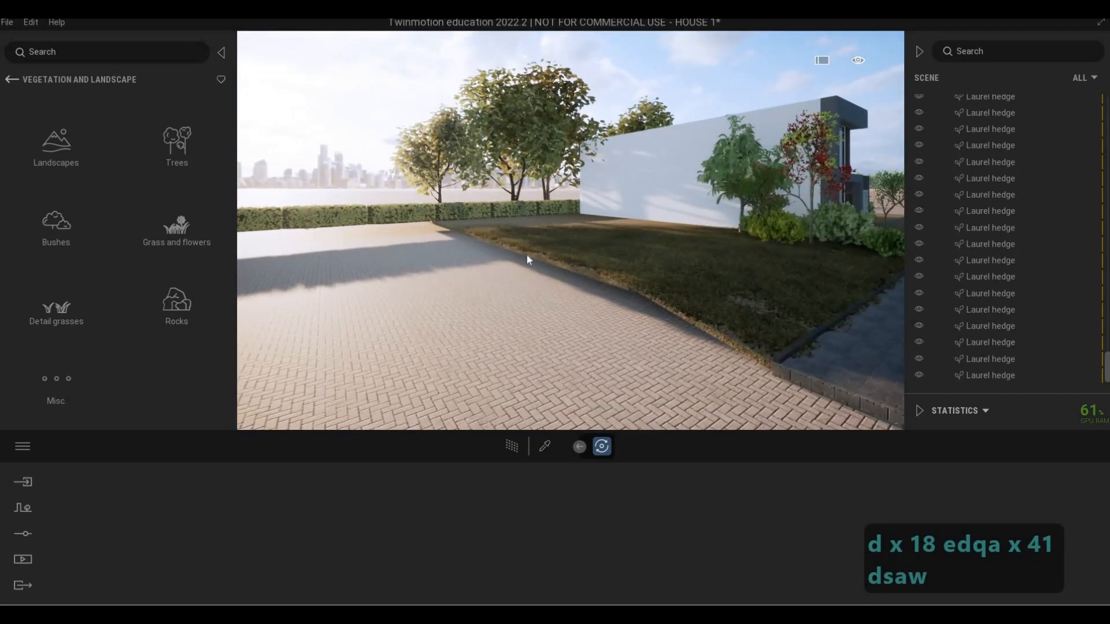
Inspect the house front, the entrance planting and the trees beside the garage from the street
{"action": "key", "text": "s"}
{"action": "key", "text": "d"}
{"action": "key", "text": "d"}
{"action": "key", "text": "d"}
{"action": "key", "text": "d"}
{"action": "key", "text": "d"}
{"action": "key", "text": "d"}
{"action": "key", "text": "d"}
{"action": "key", "text": "d"}
{"action": "key", "text": "d"}
{"action": "key", "text": "d"}
{"action": "key", "text": "d"}
{"action": "key", "text": "d"}
{"action": "key", "text": "d"}
{"action": "key", "text": "d"}
{"action": "key", "text": "d"}
{"action": "key", "text": "d"}
{"action": "key", "text": "d"}
{"action": "key", "text": "d"}
{"action": "key", "text": "d"}
{"action": "key", "text": "d"}
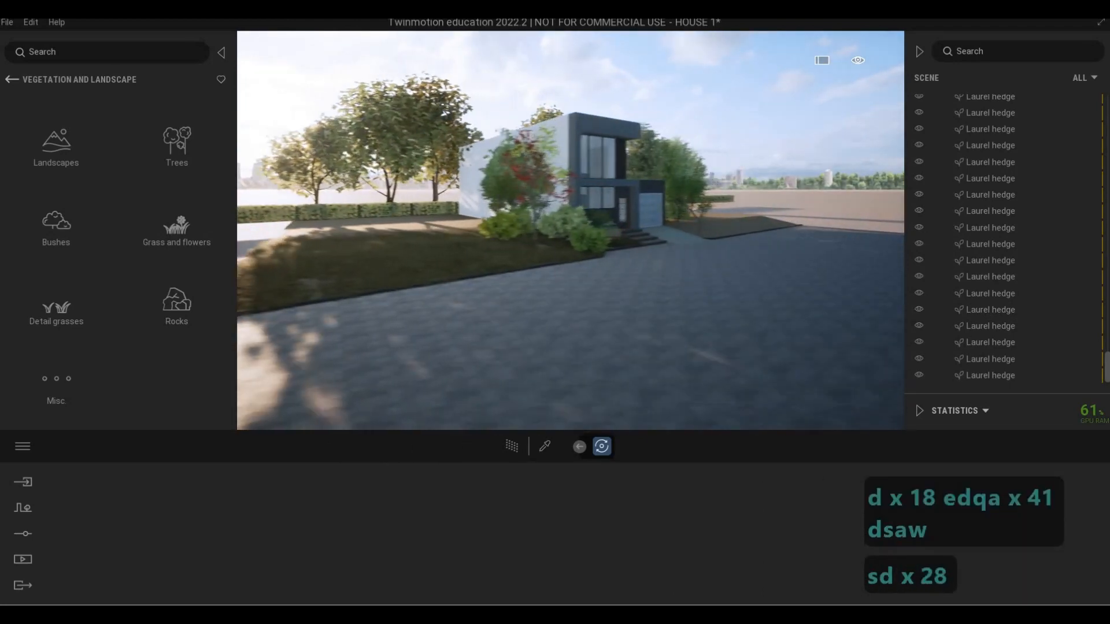
{"action": "key", "text": "d"}
{"action": "key", "text": "d"}
{"action": "key", "text": "d"}
{"action": "key", "text": "d"}
{"action": "key", "text": "w"}
{"action": "key", "text": "w"}
{"action": "key", "text": "w"}
{"action": "key", "text": "w"}
{"action": "key", "text": "w"}
{"action": "key", "text": "w"}
{"action": "key", "text": "w"}
{"action": "key", "text": "a"}
{"action": "key", "text": "s"}
{"action": "key", "text": "d"}
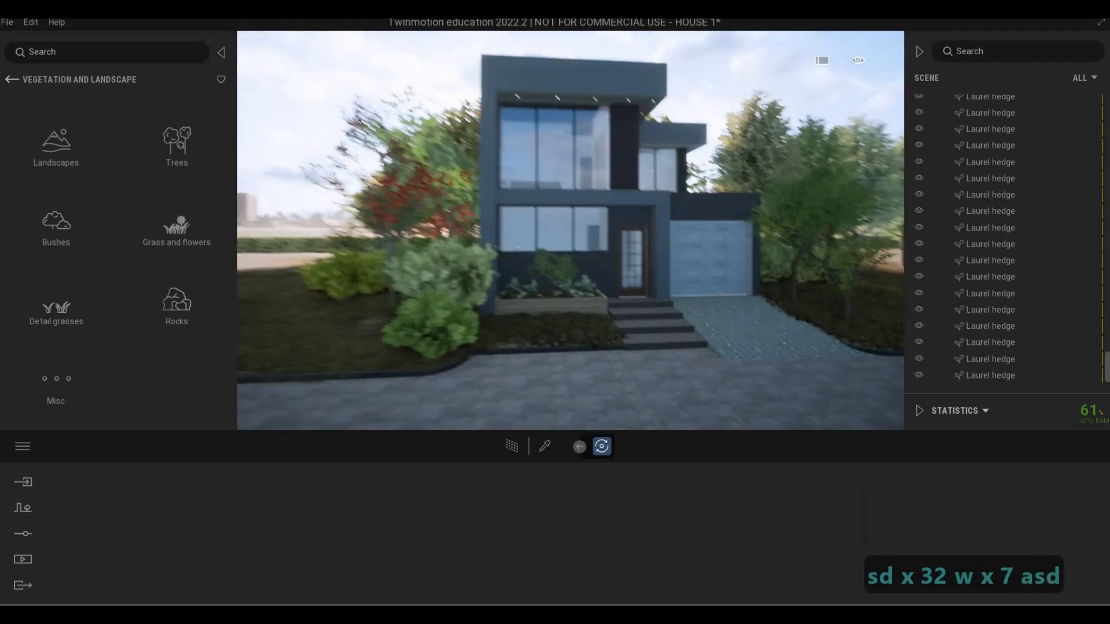
{"action": "key", "text": "a"}
{"action": "key", "text": "d"}
{"action": "key", "text": "d"}
{"action": "key", "text": "d"}
{"action": "key", "text": "d"}
{"action": "key", "text": "d"}
{"action": "key", "text": "w"}
{"action": "key", "text": "a"}
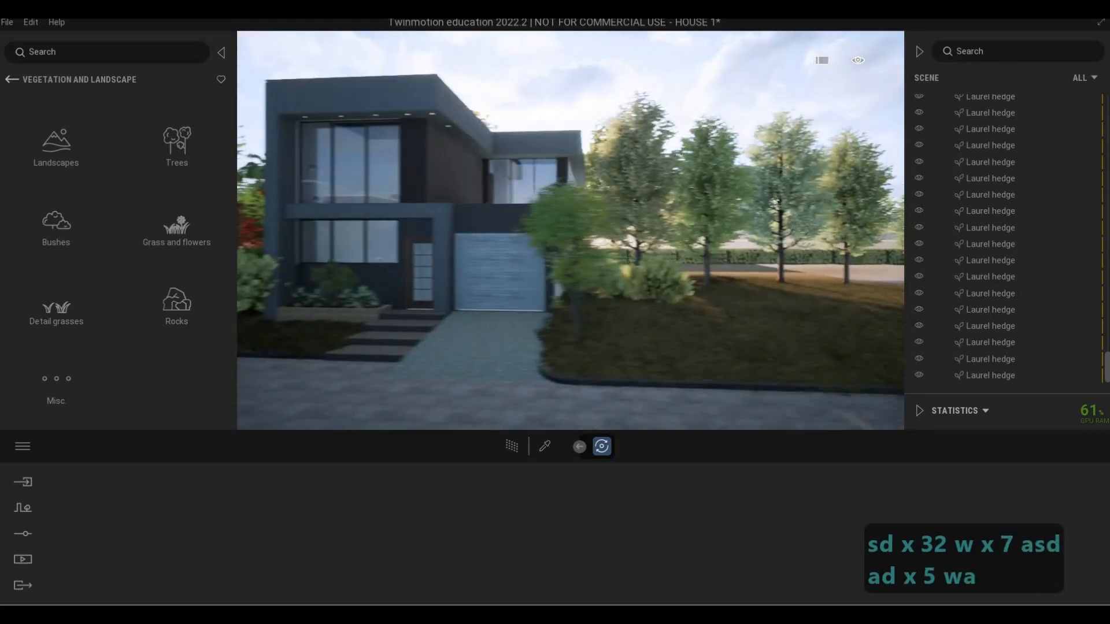
{"action": "key", "text": "a"}
{"action": "key", "text": "e"}
{"action": "key", "text": "q"}
{"action": "key", "text": "a"}
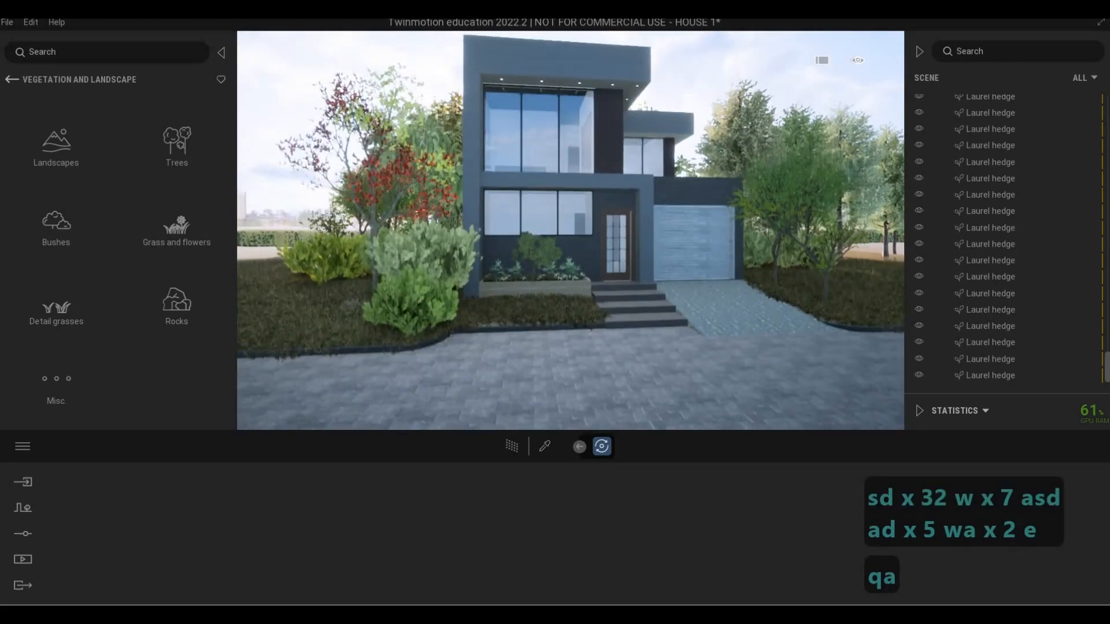
{"action": "key", "text": "q"}
{"action": "key", "text": "a"}
{"action": "key", "text": "d"}
{"action": "key", "text": "a"}
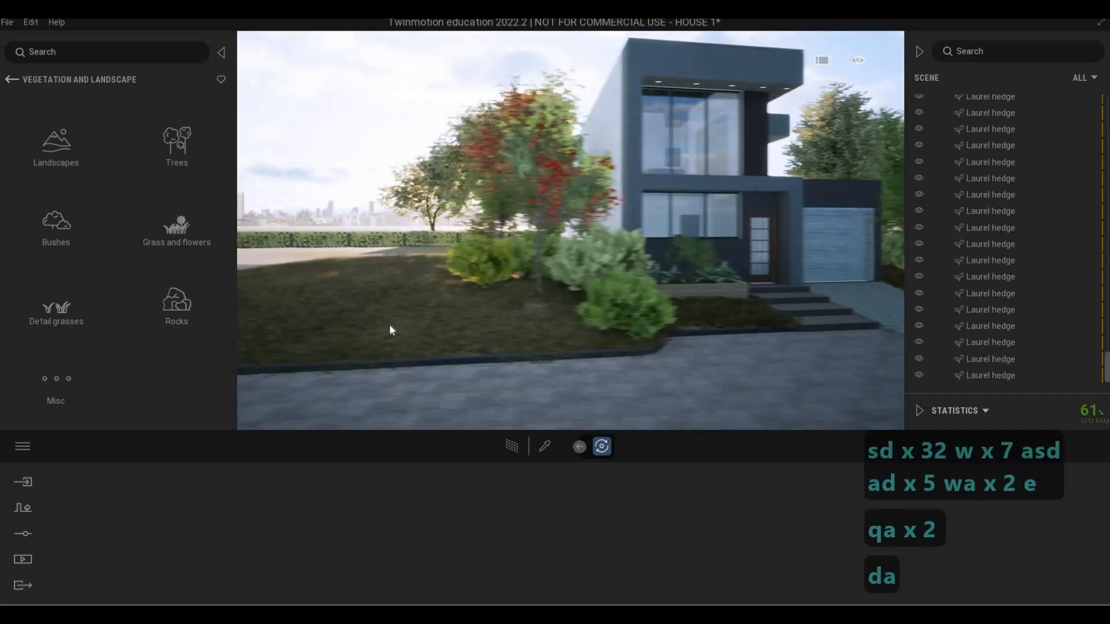
Open Vegetation paint and add the Katsura tree, Weeping Willow and Nikko fir as models to paint
{"action": "key", "text": "d"}
{"action": "key", "text": "a"}
{"action": "key", "text": "w"}
{"action": "key", "text": "q"}
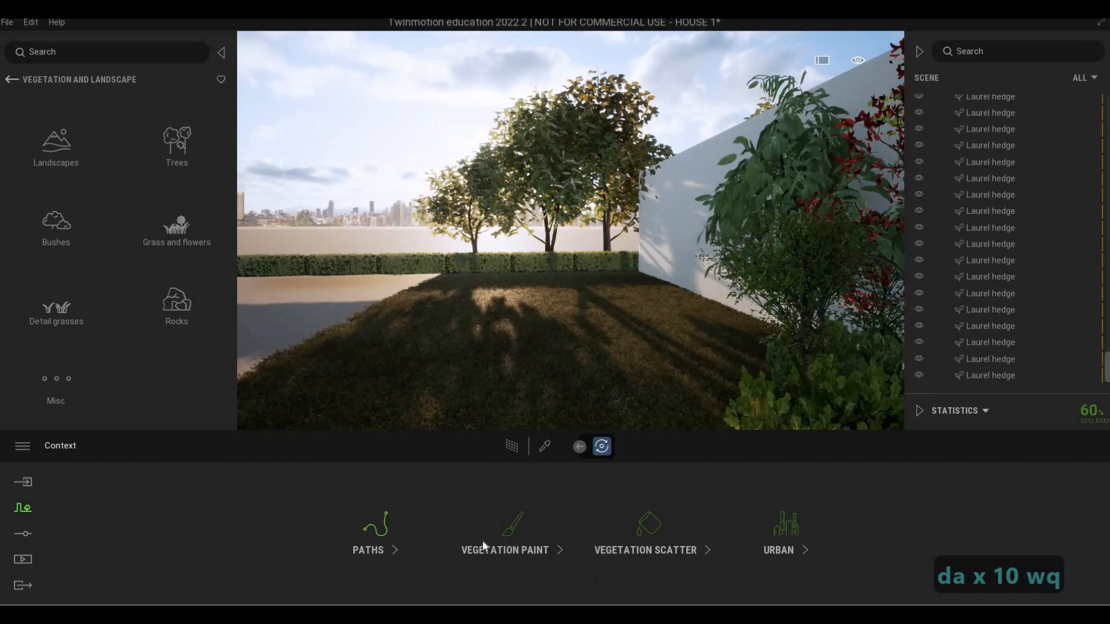
{"action": "left_click", "coordinate": [508, 534]}
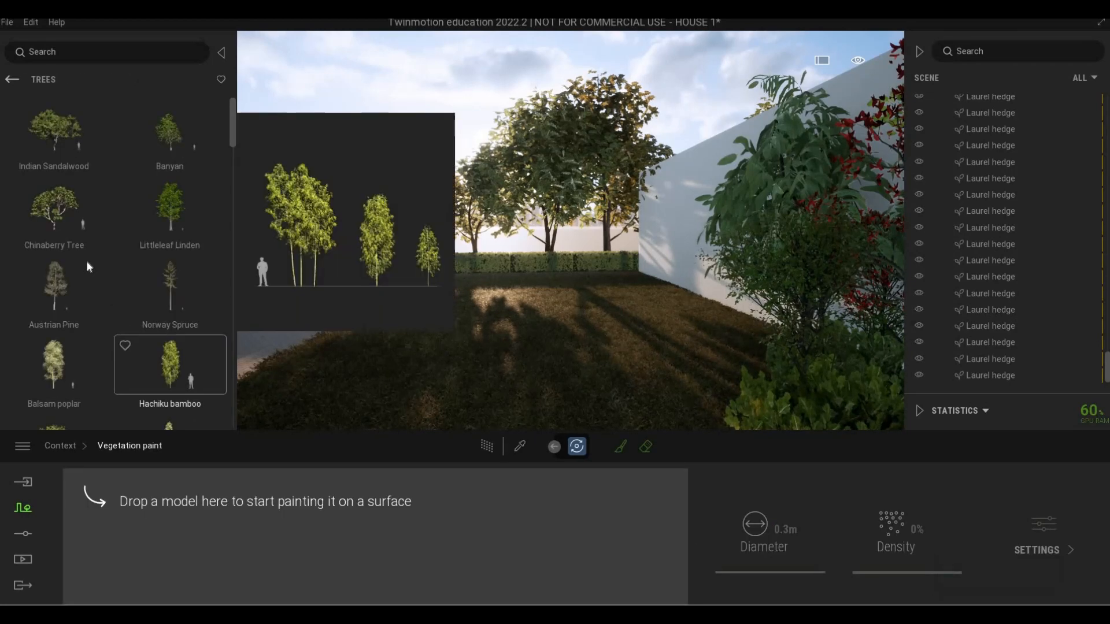
{"action": "scroll", "coordinate": [71, 269], "scroll_direction": "down", "scroll_amount": 4}
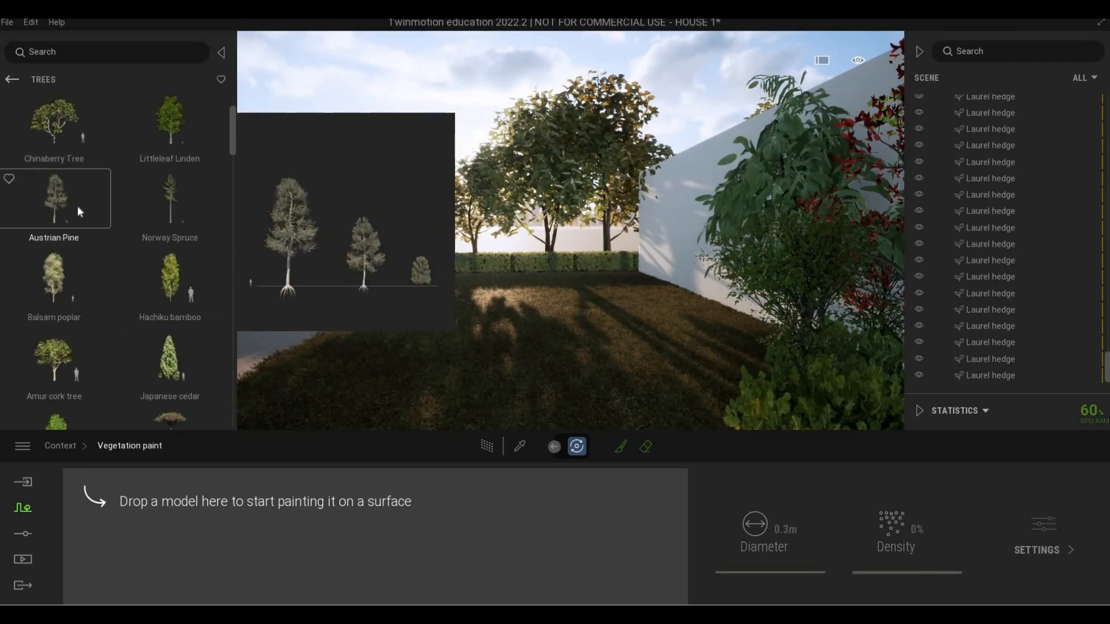
{"action": "left_click_drag", "start_coordinate": [253, 574], "coordinate": [254, 573]}
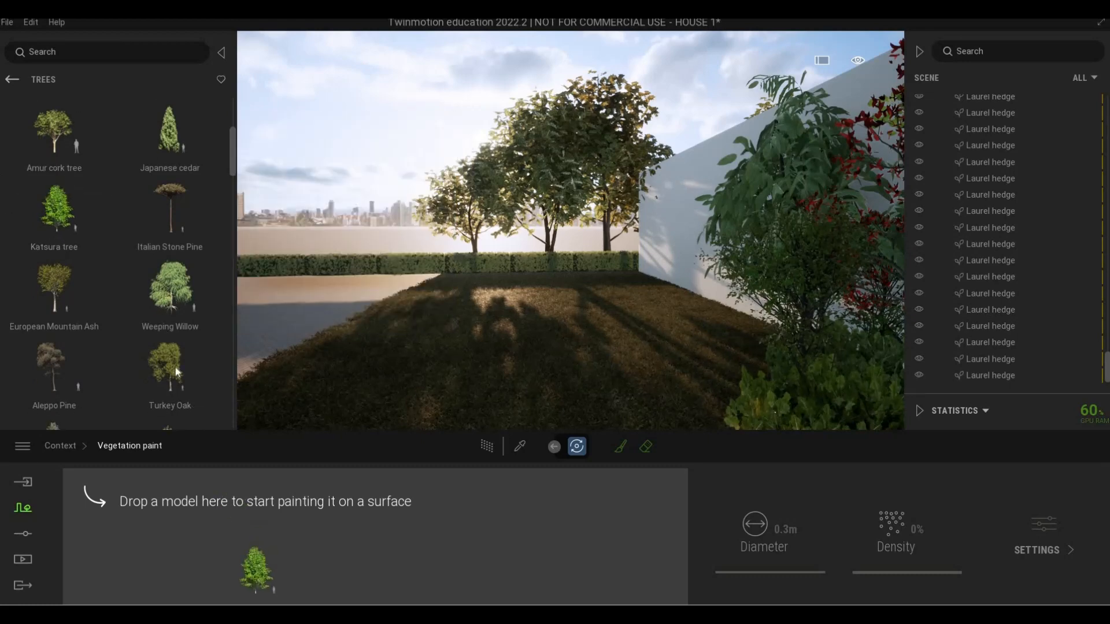
{"action": "left_click_drag", "start_coordinate": [172, 290], "coordinate": [217, 536]}
{"action": "scroll", "coordinate": [85, 348], "scroll_direction": "down", "scroll_amount": 1}
{"action": "scroll", "coordinate": [77, 337], "scroll_direction": "down", "scroll_amount": 2}
{"action": "left_click_drag", "start_coordinate": [75, 338], "coordinate": [341, 539]}
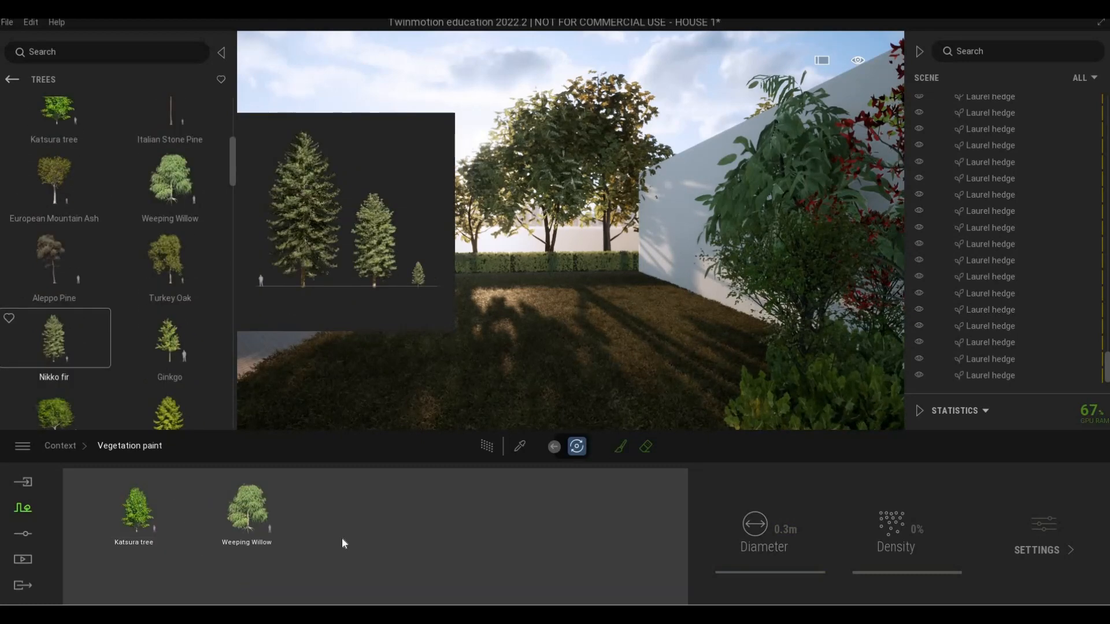
Add the Japanese white larch and Koyama spruce to the vegetation paint models
{"action": "scroll", "coordinate": [75, 339], "scroll_direction": "down", "scroll_amount": 1}
{"action": "left_click_drag", "start_coordinate": [180, 366], "coordinate": [445, 571]}
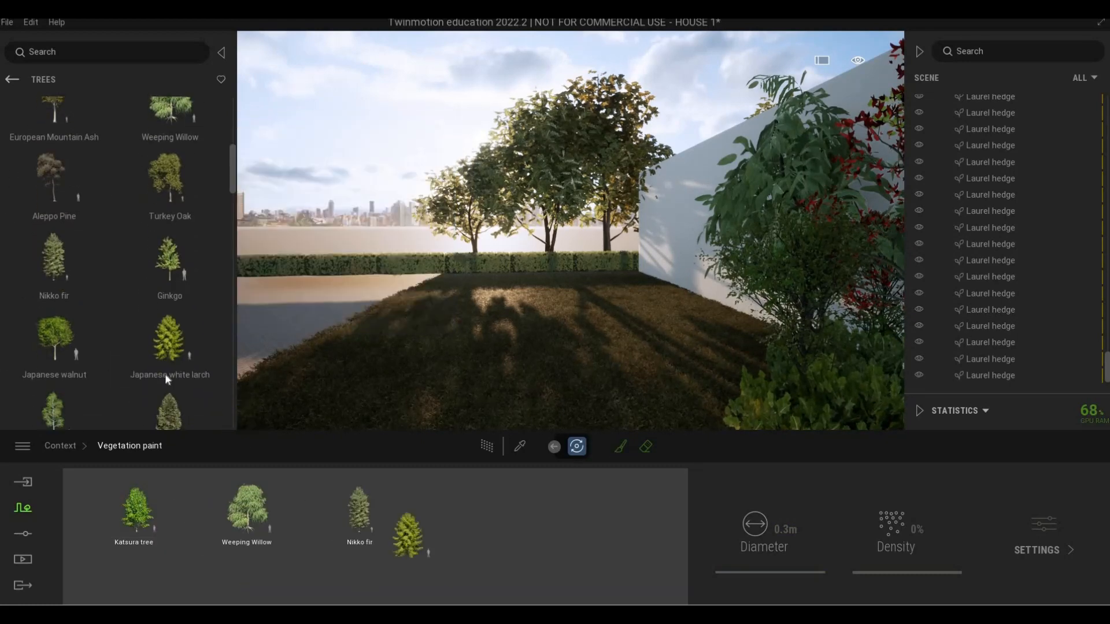
{"action": "scroll", "coordinate": [79, 367], "scroll_direction": "down", "scroll_amount": 1}
{"action": "mouse_move", "coordinate": [163, 368]}
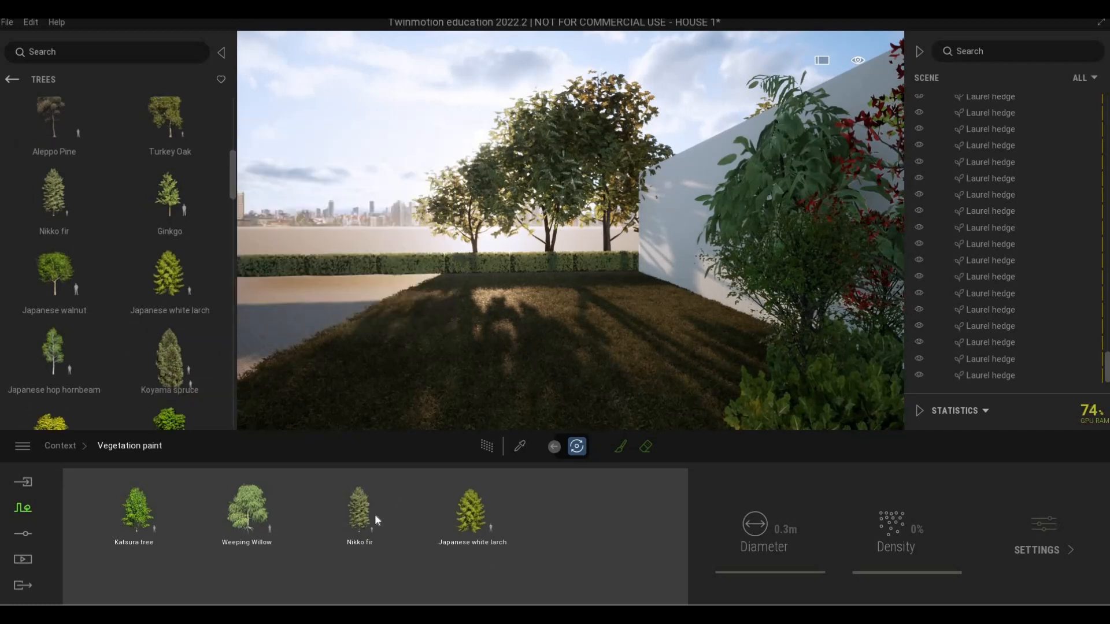
{"action": "scroll", "coordinate": [99, 347], "scroll_direction": "down", "scroll_amount": 1}
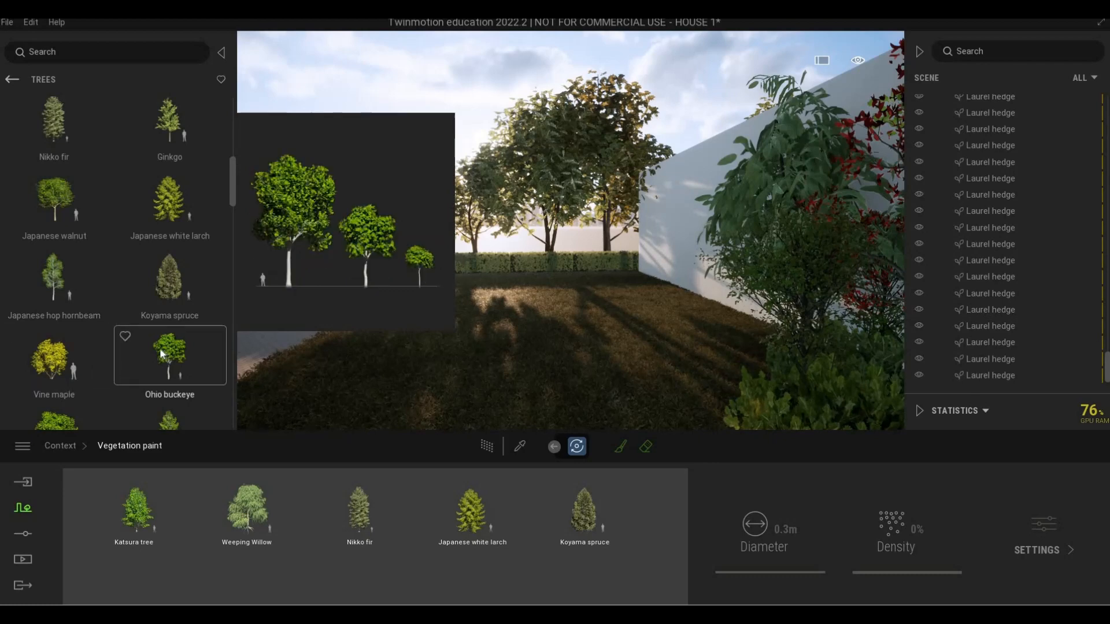
Add the Southern catalpa, Engelmann blue spruce and Eastern white pine to the vegetation paint models
{"action": "scroll", "coordinate": [160, 347], "scroll_direction": "down", "scroll_amount": 1}
{"action": "scroll", "coordinate": [181, 377], "scroll_direction": "down", "scroll_amount": 1}
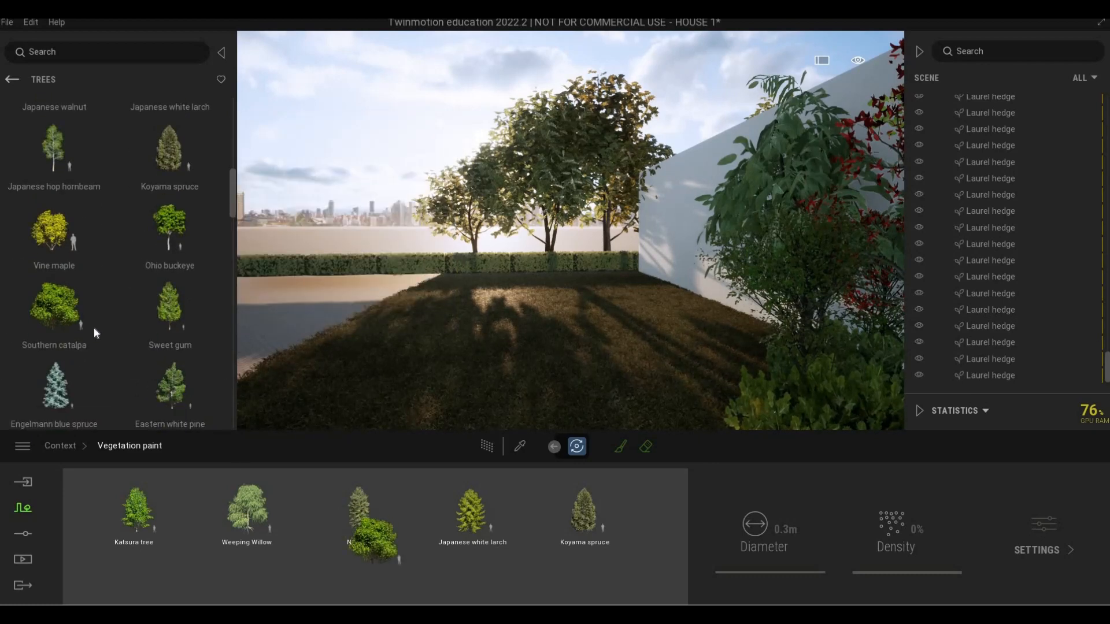
{"action": "scroll", "coordinate": [93, 328], "scroll_direction": "down", "scroll_amount": 1}
{"action": "left_click_drag", "start_coordinate": [92, 326], "coordinate": [274, 542]}
{"action": "scroll", "coordinate": [177, 341], "scroll_direction": "down", "scroll_amount": 1}
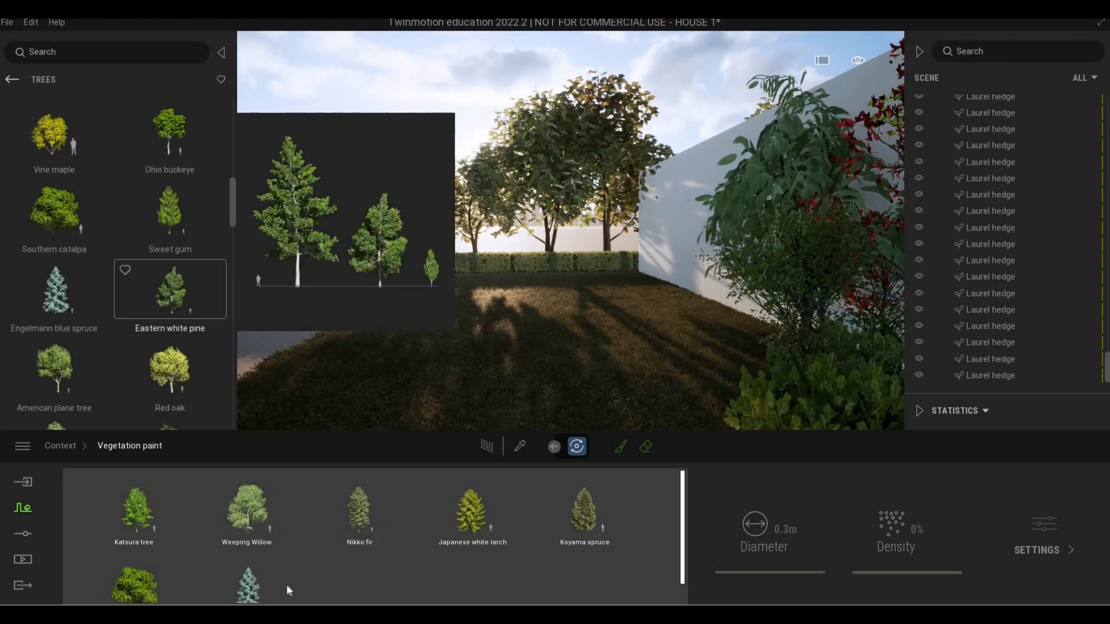
{"action": "left_click_drag", "start_coordinate": [288, 586], "coordinate": [289, 569]}
{"action": "scroll", "coordinate": [401, 475], "scroll_direction": "down", "scroll_amount": 1}
Select all eight tree models for painting and set their density to 100%
{"action": "key", "text": "s"}
{"action": "key", "text": "q"}
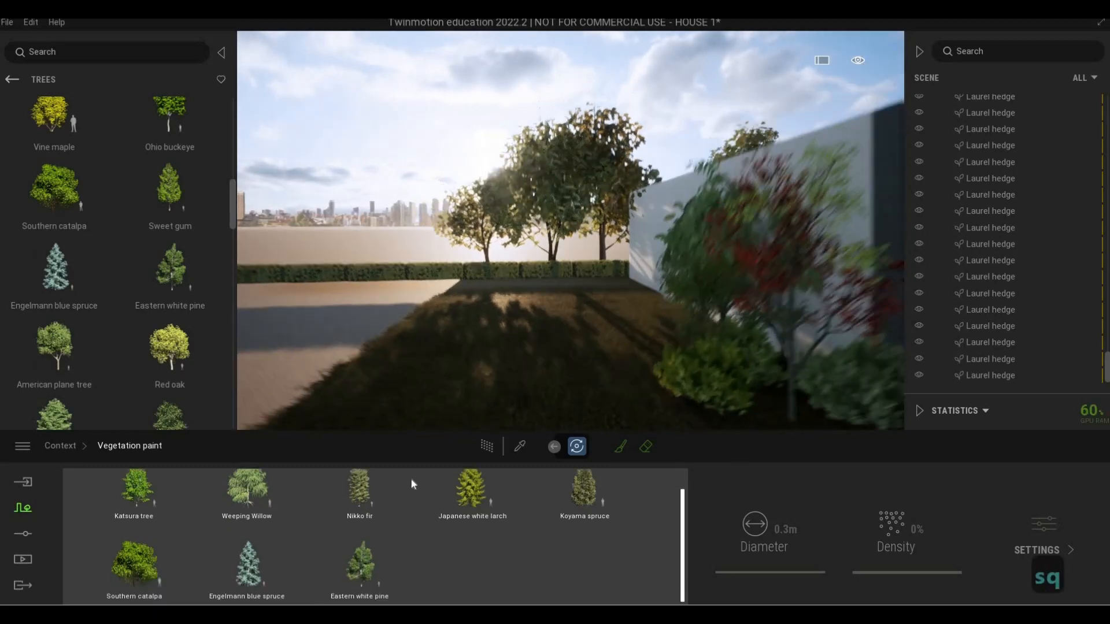
{"action": "key", "text": "q"}
{"action": "key", "text": "q"}
{"action": "key", "text": "q"}
{"action": "key", "text": "q"}
{"action": "key", "text": "q"}
{"action": "key", "text": "q"}
{"action": "key", "text": "q"}
{"action": "key", "text": "q"}
{"action": "key", "text": "q"}
{"action": "key", "text": "a"}
{"action": "key", "text": "a"}
{"action": "key", "text": "a"}
{"action": "key", "text": "a"}
{"action": "key", "text": "a"}
{"action": "key", "text": "a"}
{"action": "key", "text": "a"}
{"action": "key", "text": "a"}
{"action": "key", "text": "a"}
{"action": "key", "text": "a"}
{"action": "key", "text": "a"}
{"action": "key", "text": "e"}
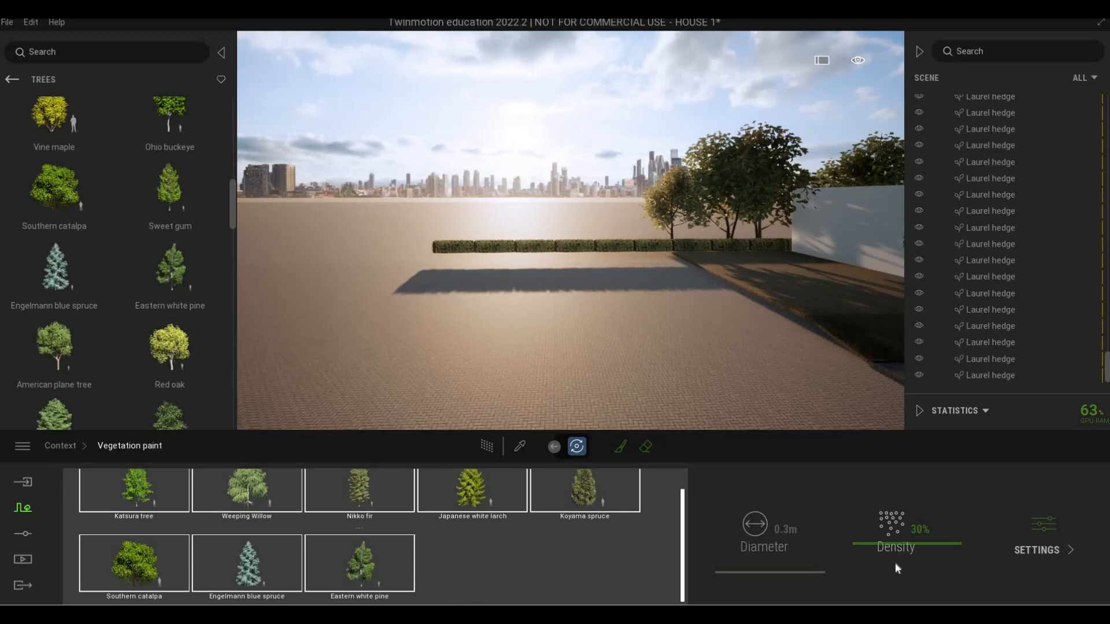
{"action": "left_click_drag", "start_coordinate": [896, 543], "coordinate": [906, 471]}
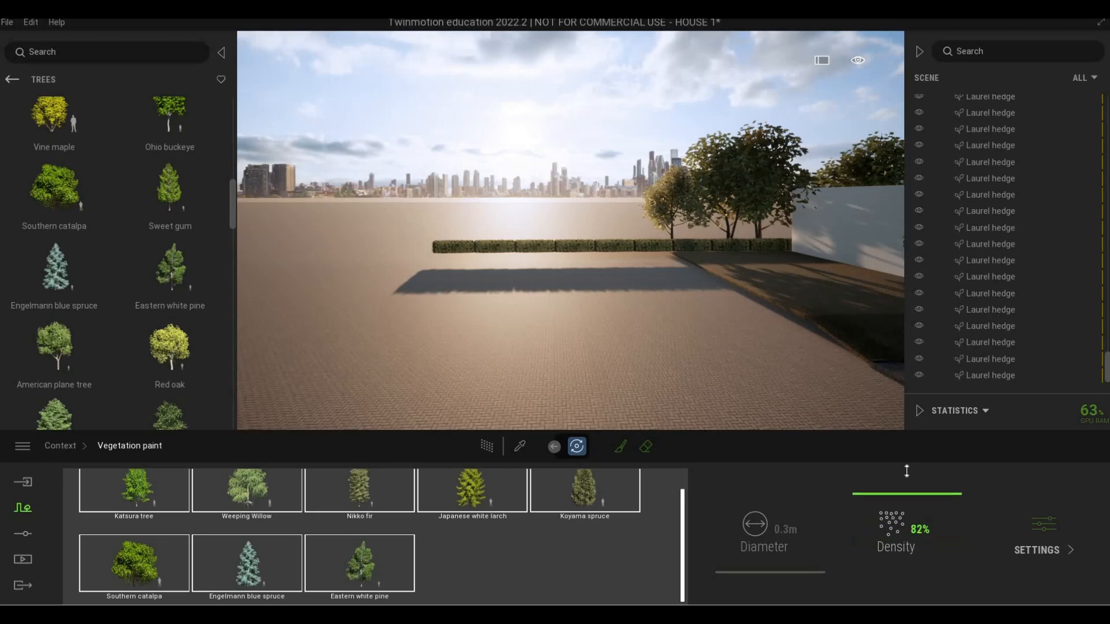
Activate the vegetation paint brush and set its diameter to about 43 m
{"action": "left_click", "coordinate": [622, 448]}
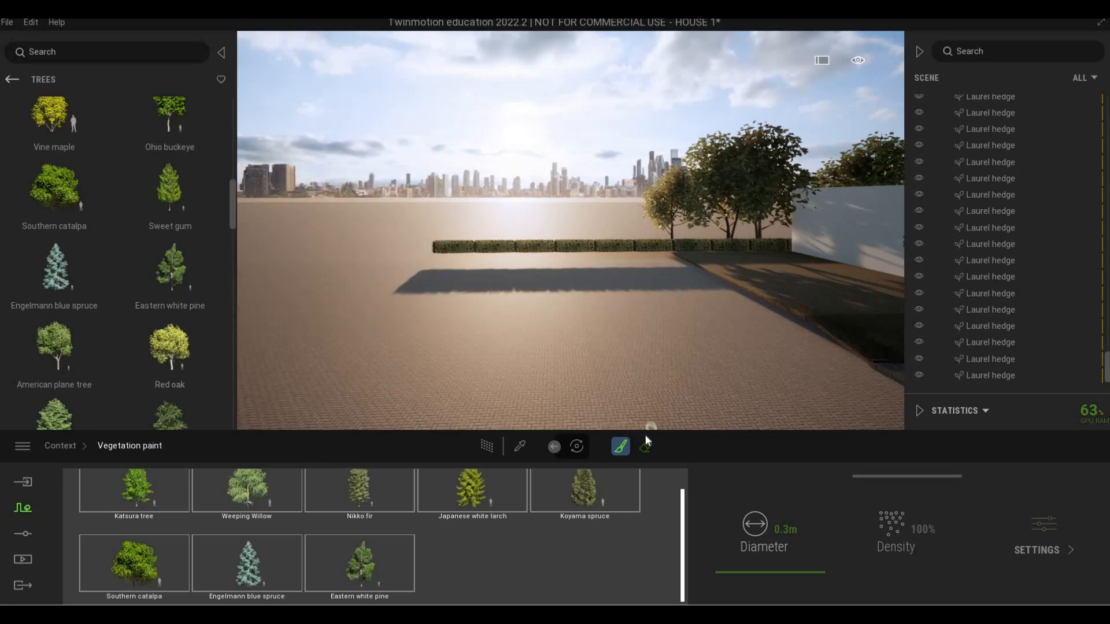
{"action": "left_click_drag", "start_coordinate": [738, 530], "coordinate": [643, 476]}
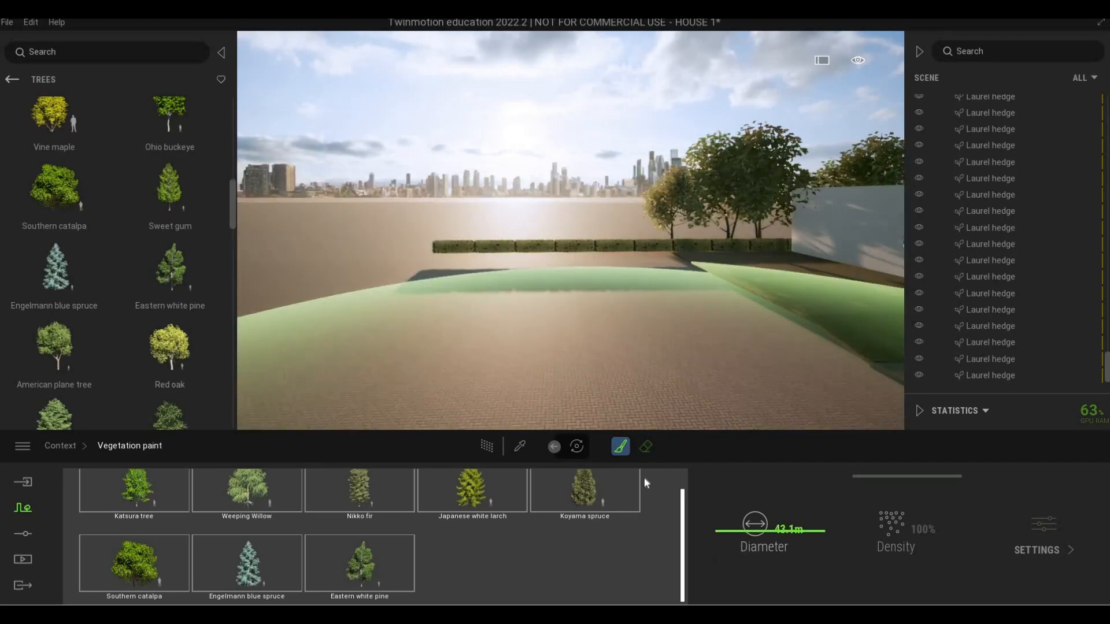
Set the brush diameter to 25.6 m and paint a first cluster of trees around the outer end of the hedge row
{"action": "key", "text": "s"}
{"action": "key", "text": "s"}
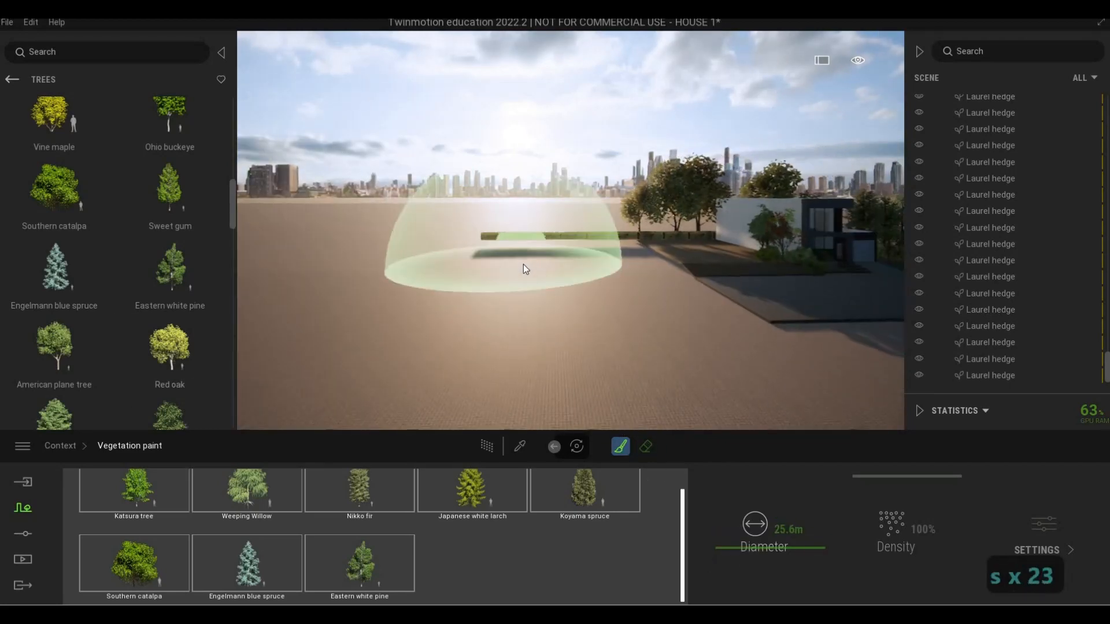
{"action": "left_click", "coordinate": [537, 243]}
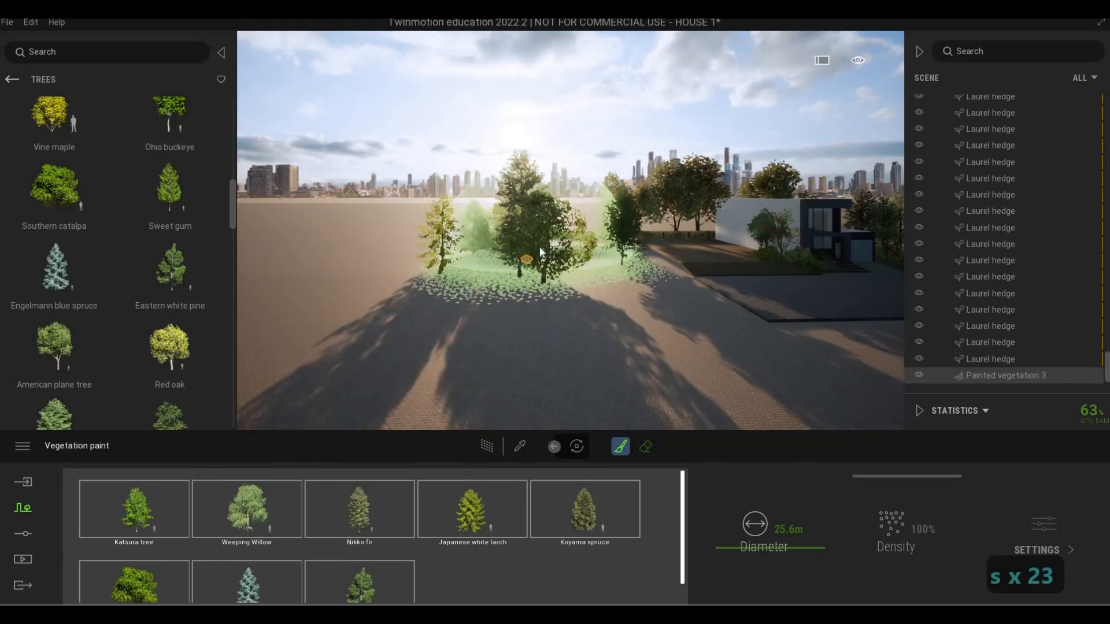
Paint further tree clusters beyond the hedge and across the open ground beside the plot
{"action": "key", "text": "w+q"}
{"action": "key", "text": "w+q"}
{"action": "key", "text": "w+q"}
{"action": "key", "text": "w+q"}
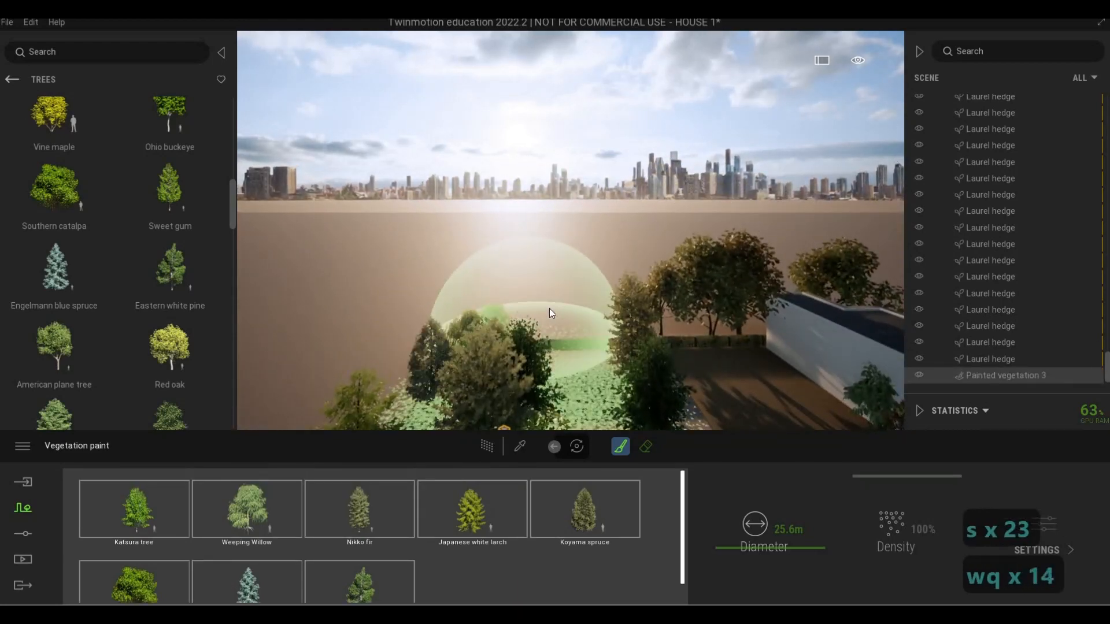
{"action": "left_click", "coordinate": [549, 307]}
{"action": "key", "text": "w"}
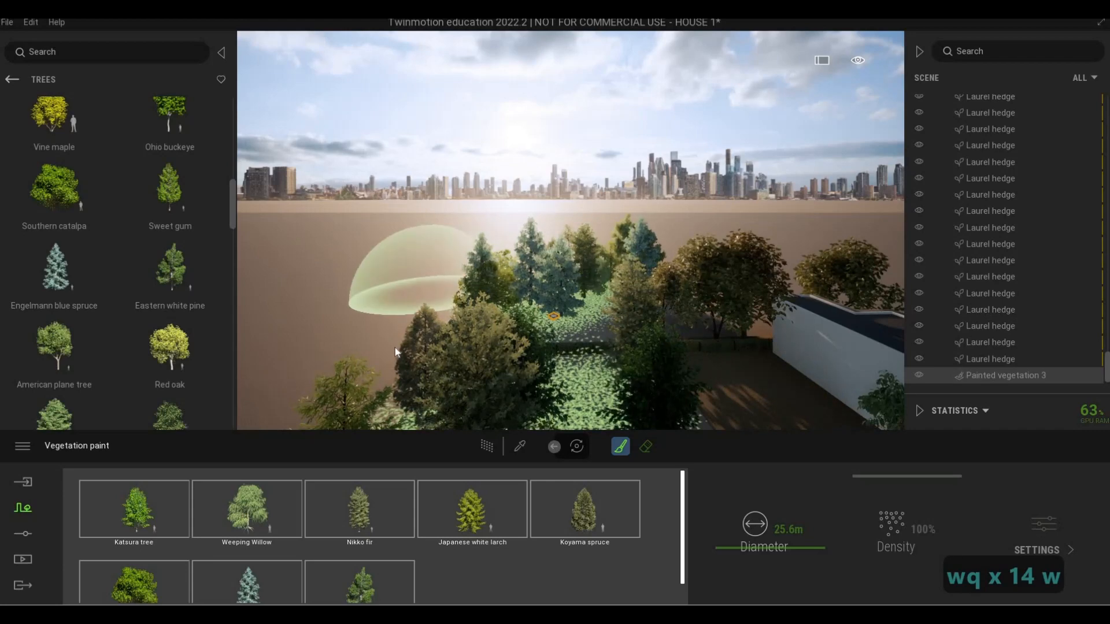
{"action": "left_click", "coordinate": [539, 256]}
{"action": "key", "text": "d"}
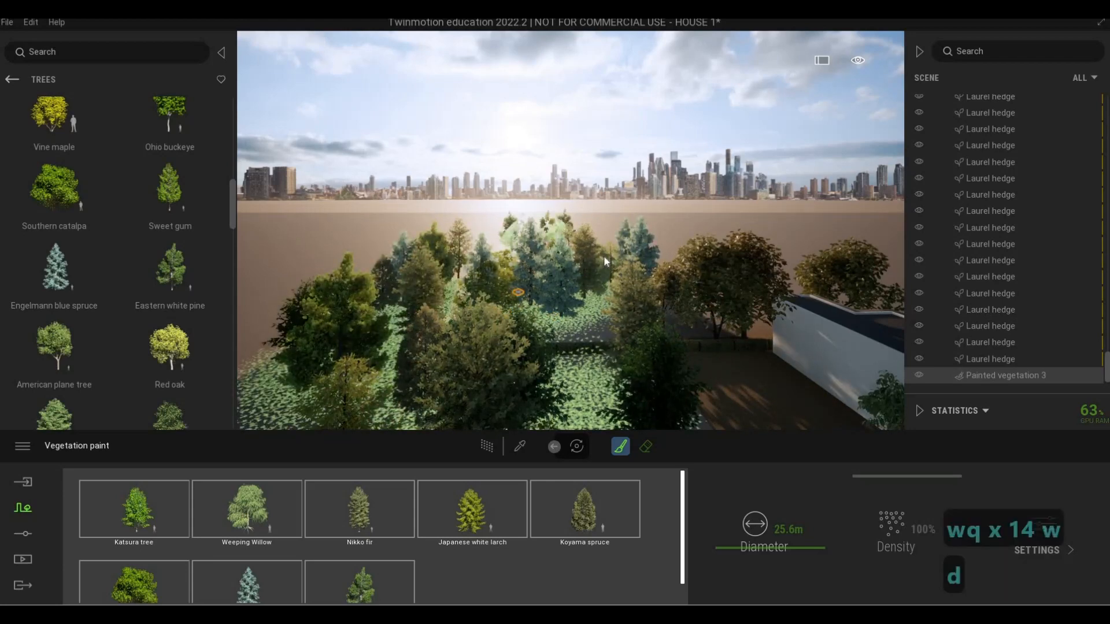
Extend the painted tree belt along the hedge behind the house
{"action": "key", "text": "d"}
{"action": "key", "text": "d"}
{"action": "key", "text": "d"}
{"action": "key", "text": "d"}
{"action": "key", "text": "d"}
{"action": "key", "text": "d"}
{"action": "key", "text": "d"}
{"action": "key", "text": "d"}
{"action": "key", "text": "d"}
{"action": "key", "text": "d"}
{"action": "key", "text": "d"}
{"action": "key", "text": "d"}
{"action": "key", "text": "d"}
{"action": "key", "text": "d"}
{"action": "key", "text": "d"}
{"action": "key", "text": "d"}
{"action": "key", "text": "d"}
{"action": "key", "text": "d"}
{"action": "key", "text": "d"}
{"action": "key", "text": "d"}
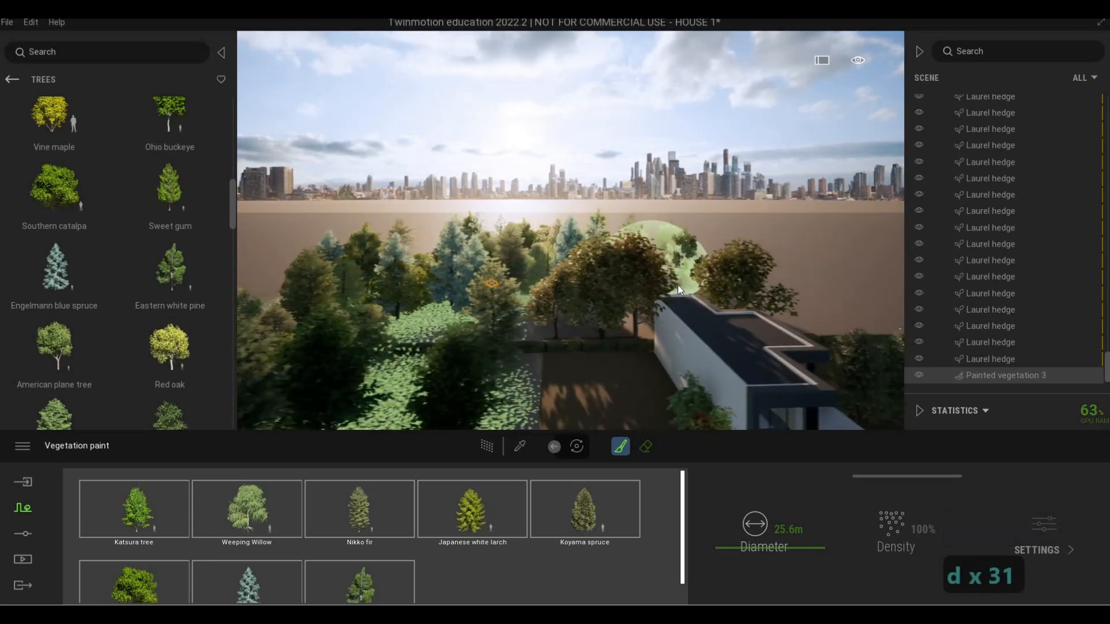
{"action": "key", "text": "d"}
{"action": "key", "text": "d"}
{"action": "key", "text": "d"}
{"action": "key", "text": "d"}
{"action": "key", "text": "d"}
{"action": "key", "text": "d"}
{"action": "key", "text": "d"}
{"action": "key", "text": "d"}
{"action": "key", "text": "d"}
{"action": "key", "text": "d"}
{"action": "key", "text": "d"}
{"action": "key", "text": "d"}
{"action": "key", "text": "d"}
{"action": "key", "text": "d"}
{"action": "key", "text": "d"}
{"action": "key", "text": "d"}
{"action": "key", "text": "d"}
{"action": "key", "text": "d"}
{"action": "key", "text": "d"}
{"action": "key", "text": "d"}
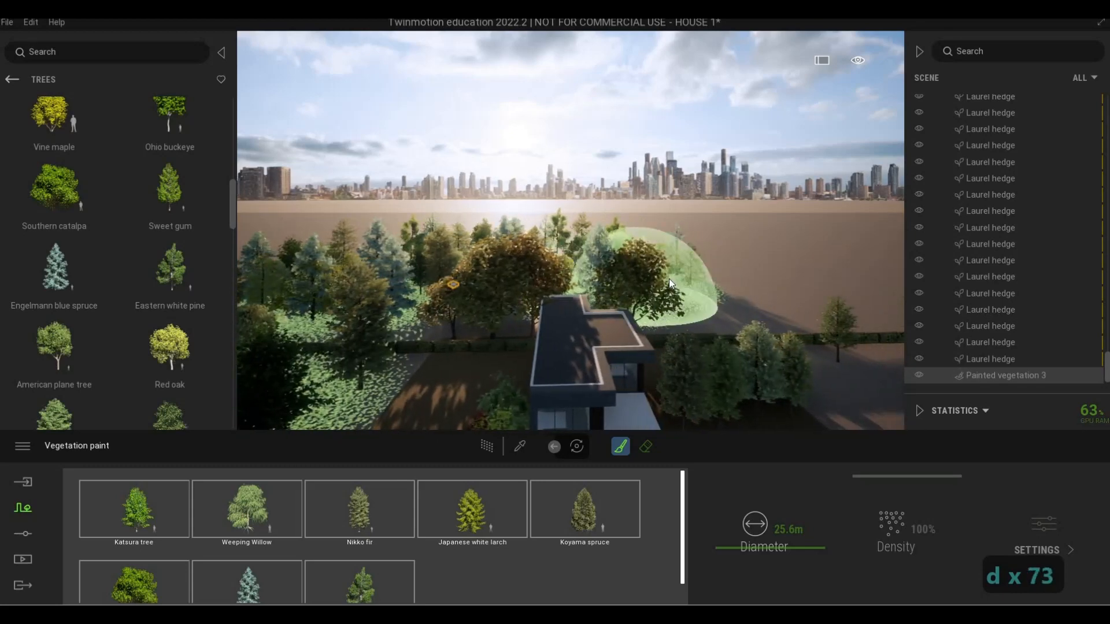
Continue painting trees past the hedge's far end and along the garage side of the plot
{"action": "key", "text": "d"}
{"action": "key", "text": "d"}
{"action": "key", "text": "d"}
{"action": "key", "text": "d"}
{"action": "key", "text": "d"}
{"action": "key", "text": "d"}
{"action": "key", "text": "d"}
{"action": "key", "text": "d"}
{"action": "key", "text": "d"}
{"action": "key", "text": "d"}
{"action": "key", "text": "d"}
{"action": "key", "text": "d"}
{"action": "key", "text": "d"}
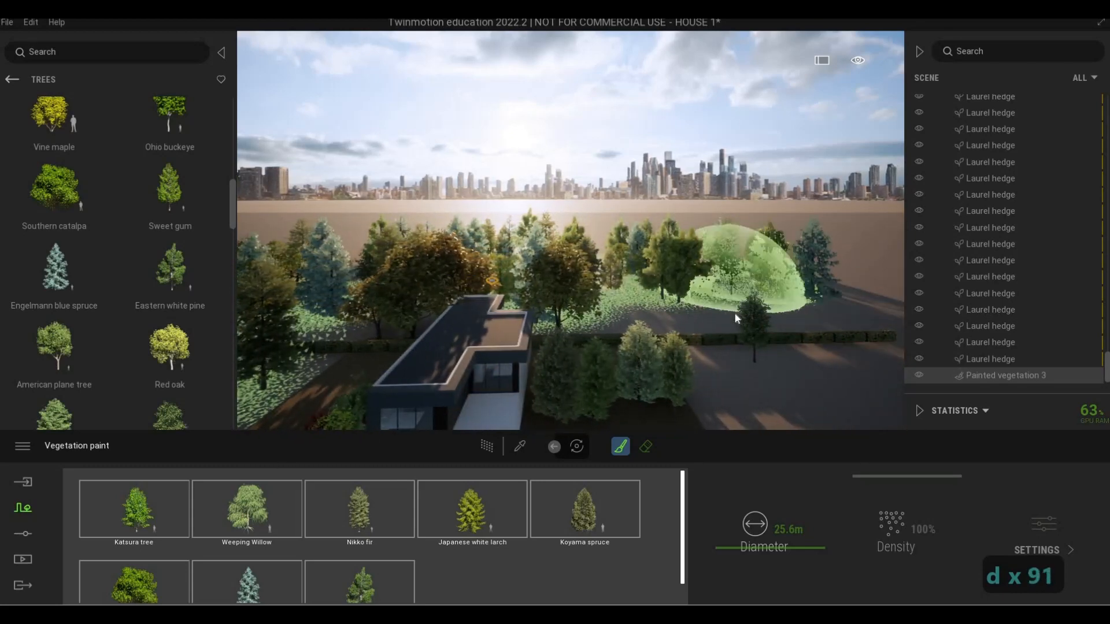
{"action": "key", "text": "d"}
{"action": "key", "text": "s"}
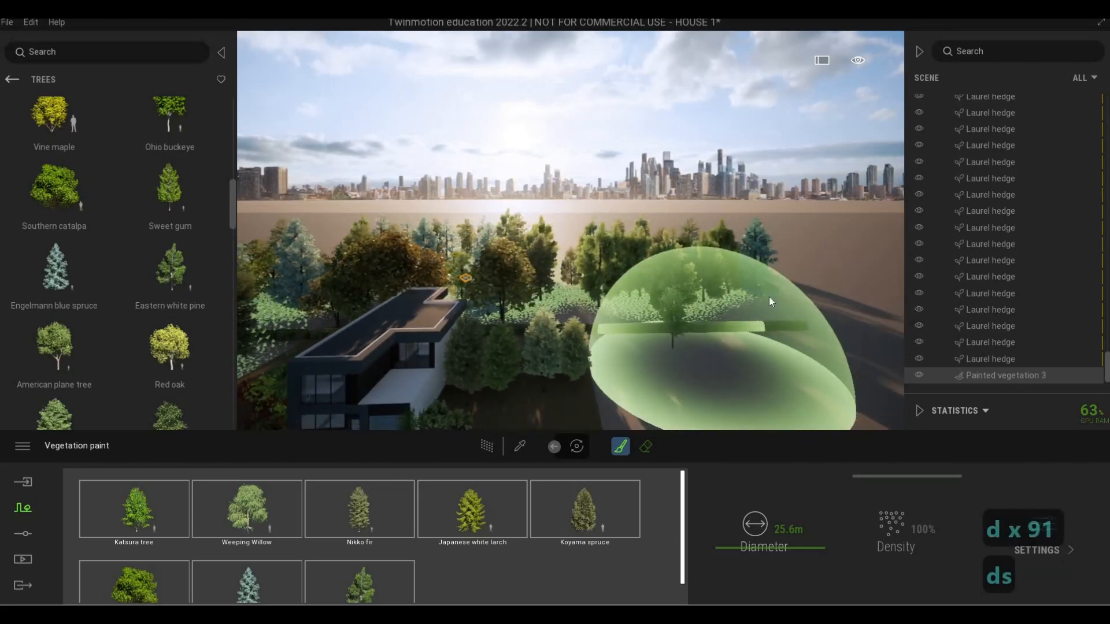
{"action": "key", "text": "d"}
{"action": "key", "text": "s"}
{"action": "key", "text": "d"}
{"action": "key", "text": "s"}
{"action": "key", "text": "d"}
{"action": "key", "text": "s"}
{"action": "key", "text": "d"}
{"action": "key", "text": "s"}
{"action": "key", "text": "d"}
{"action": "key", "text": "s"}
{"action": "key", "text": "d"}
{"action": "key", "text": "s"}
{"action": "key", "text": "d"}
{"action": "key", "text": "s"}
{"action": "key", "text": "d"}
{"action": "key", "text": "s"}
{"action": "key", "text": "d"}
{"action": "key", "text": "s"}
{"action": "key", "text": "d"}
{"action": "key", "text": "s"}
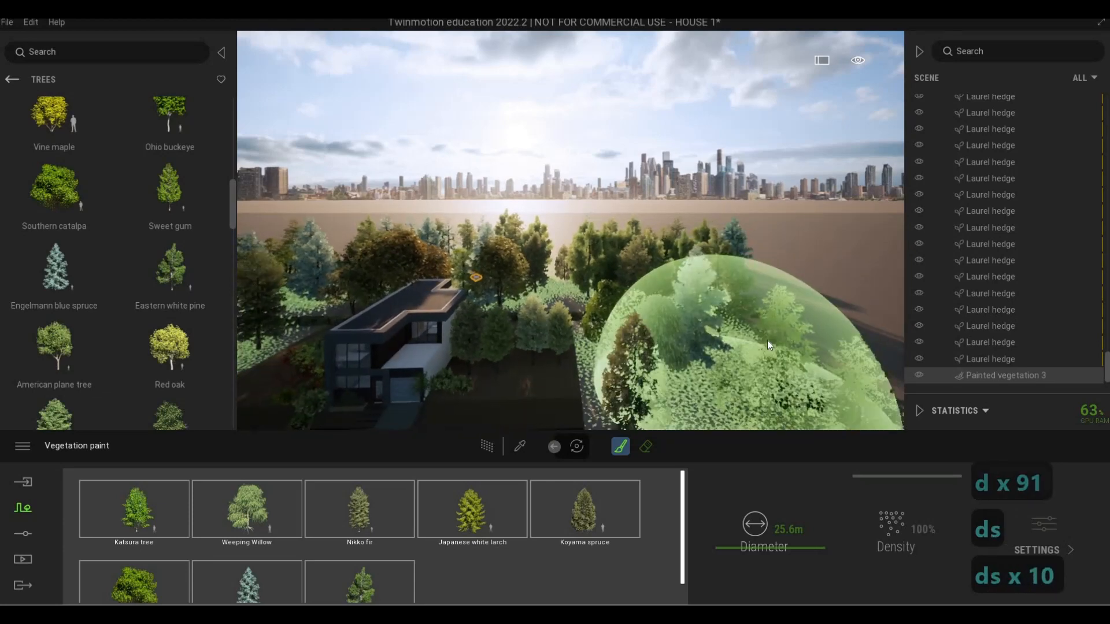
Paint additional trees in the background behind the house and its garage-side tree row
{"action": "key", "text": "a"}
{"action": "key", "text": "w"}
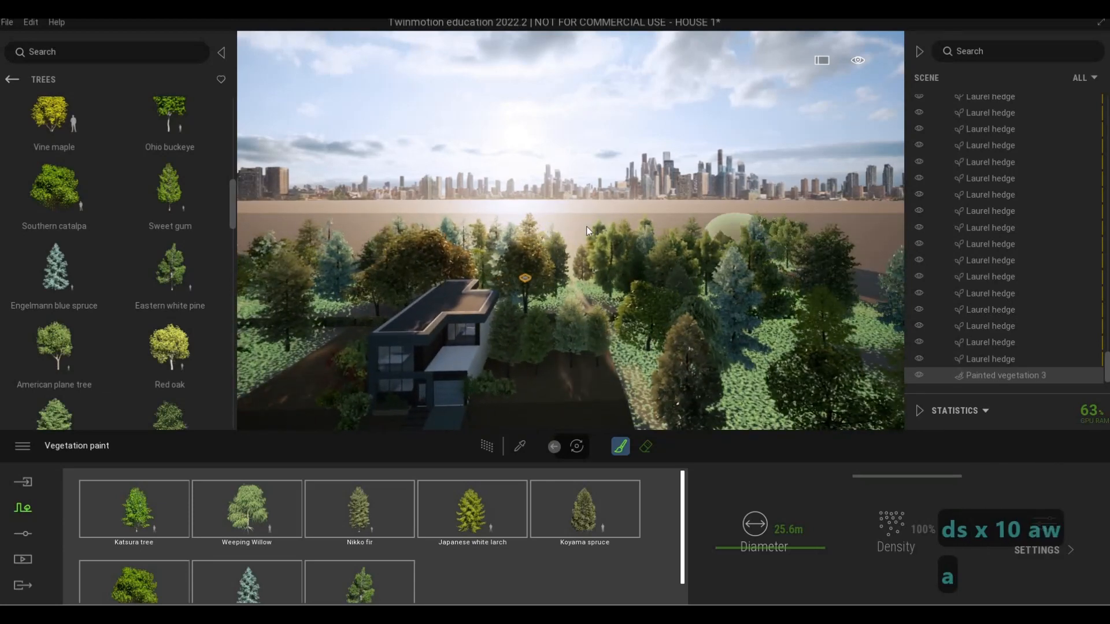
{"action": "key", "text": "a"}
{"action": "key", "text": "a"}
{"action": "key", "text": "a"}
{"action": "key", "text": "a"}
{"action": "key", "text": "a"}
{"action": "key", "text": "a"}
{"action": "key", "text": "a"}
{"action": "key", "text": "a"}
{"action": "key", "text": "a"}
{"action": "key", "text": "a"}
{"action": "key", "text": "a"}
{"action": "key", "text": "a"}
{"action": "key", "text": "a"}
{"action": "key", "text": "a"}
{"action": "key", "text": "a"}
{"action": "key", "text": "a"}
{"action": "key", "text": "a"}
{"action": "key", "text": "a"}
{"action": "key", "text": "a"}
{"action": "key", "text": "a"}
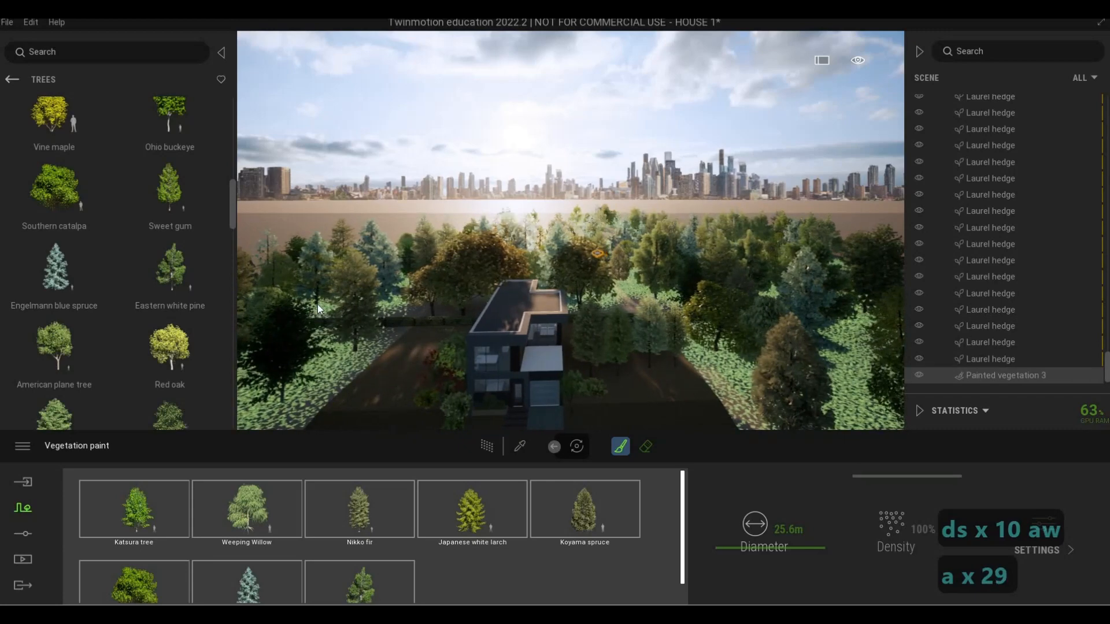
Paint more trees on the open ground beside the front lawn and end the painting
{"action": "key", "text": "a"}
{"action": "key", "text": "a"}
{"action": "key", "text": "a"}
{"action": "key", "text": "a"}
{"action": "key", "text": "a"}
{"action": "key", "text": "a"}
{"action": "key", "text": "a"}
{"action": "key", "text": "a"}
{"action": "key", "text": "a"}
{"action": "key", "text": "a"}
{"action": "key", "text": "a"}
{"action": "key", "text": "a"}
{"action": "key", "text": "a"}
{"action": "key", "text": "a"}
{"action": "key", "text": "a"}
{"action": "key", "text": "a"}
{"action": "key", "text": "a"}
{"action": "key", "text": "a"}
{"action": "key", "text": "a"}
{"action": "key", "text": "e"}
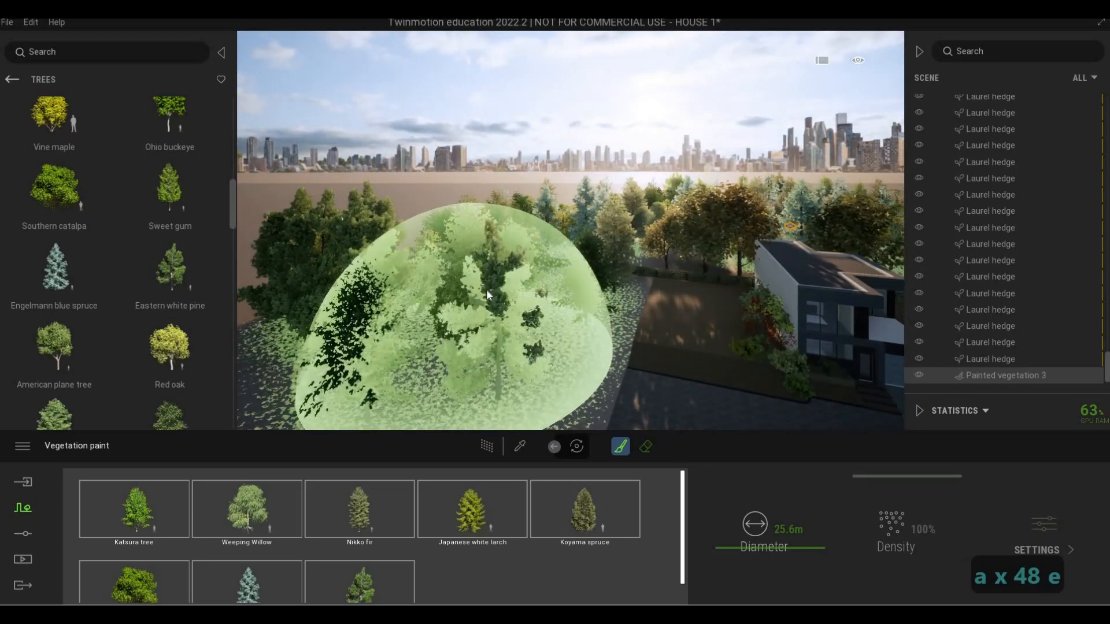
{"action": "key", "text": "Escape"}
{"action": "key", "text": "Escape"}
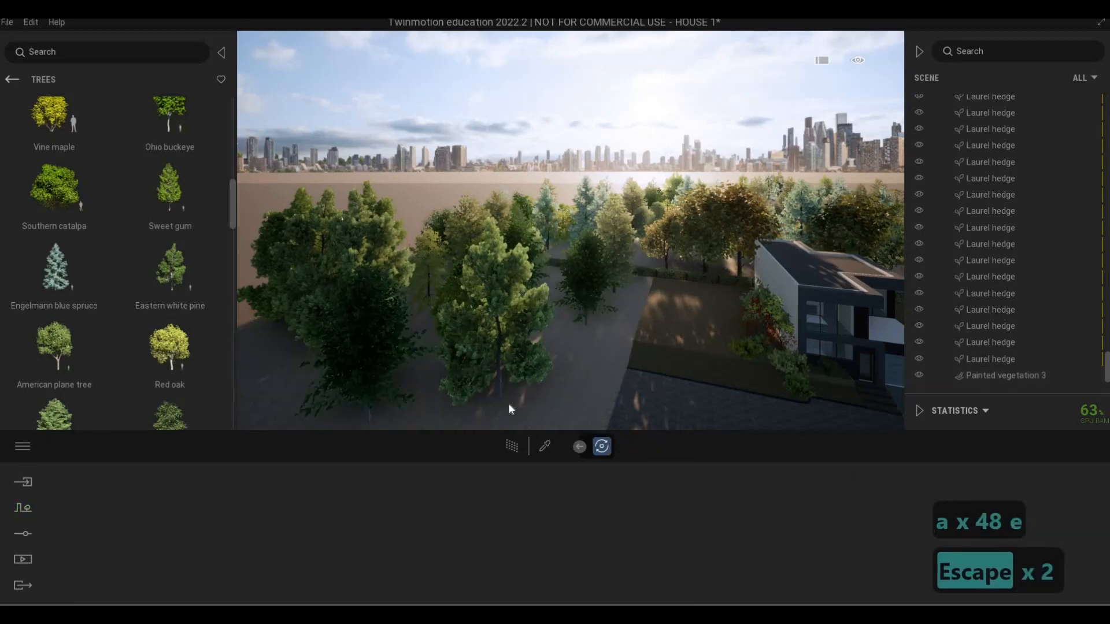
Reselect the painted vegetation and paint a cluster of trees at the end of the paved road near the house
{"action": "left_click", "coordinate": [601, 446]}
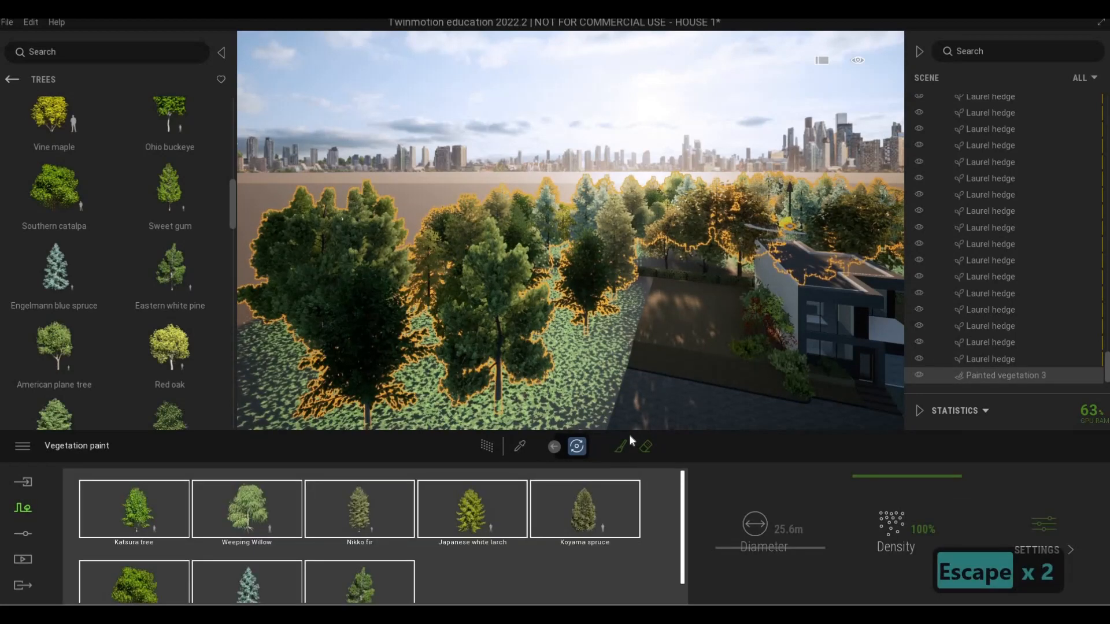
{"action": "key", "text": "s"}
{"action": "key", "text": "s"}
{"action": "key", "text": "s"}
{"action": "key", "text": "s"}
{"action": "key", "text": "s"}
{"action": "key", "text": "s"}
{"action": "key", "text": "s"}
{"action": "key", "text": "s"}
{"action": "key", "text": "s"}
{"action": "key", "text": "s"}
{"action": "key", "text": "s"}
{"action": "key", "text": "s"}
{"action": "key", "text": "s"}
{"action": "key", "text": "s"}
{"action": "key", "text": "s"}
{"action": "key", "text": "s"}
{"action": "key", "text": "s"}
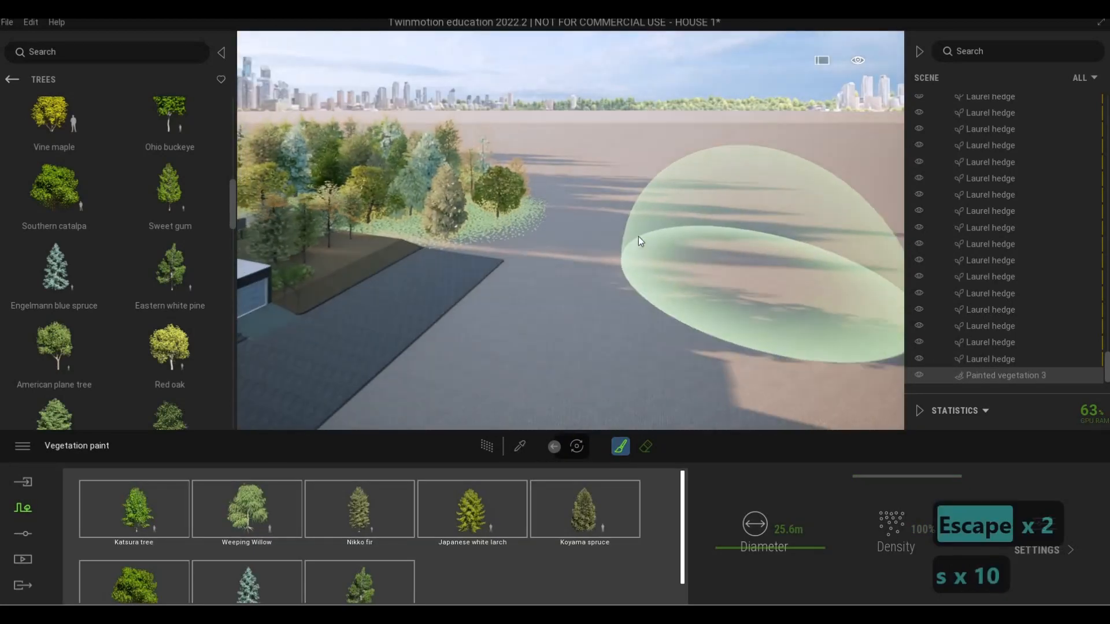
{"action": "left_click", "coordinate": [619, 234]}
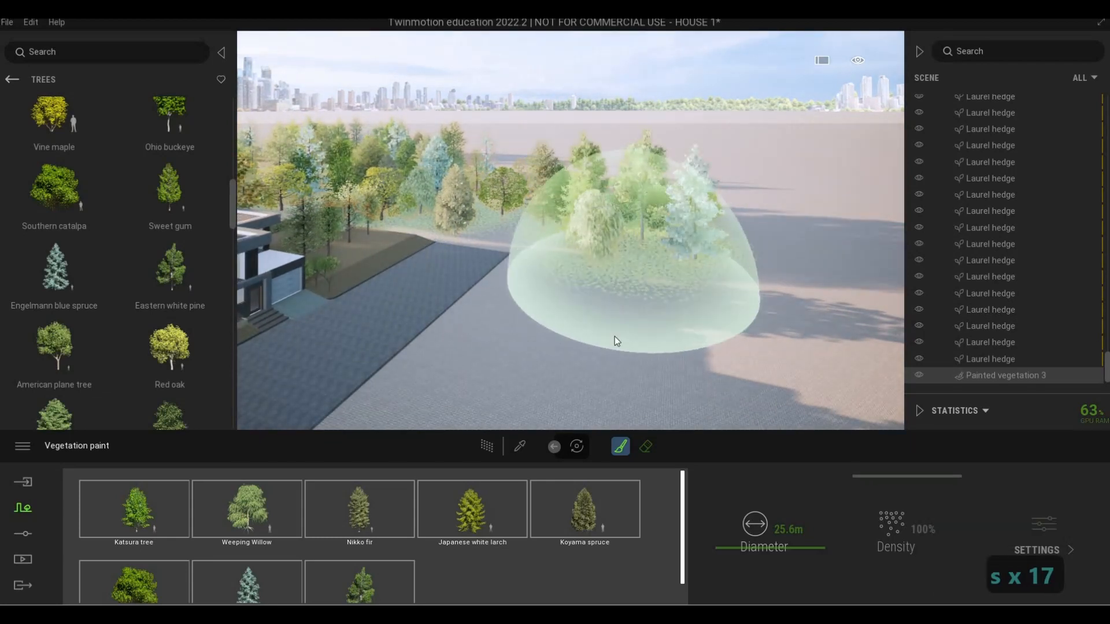
Paint a band of trees on the open ground across the road from the house
{"action": "key", "text": "s"}
{"action": "key", "text": "s"}
{"action": "key", "text": "s"}
{"action": "key", "text": "s"}
{"action": "key", "text": "s"}
{"action": "key", "text": "s"}
{"action": "key", "text": "s"}
{"action": "key", "text": "s"}
{"action": "key", "text": "s"}
{"action": "key", "text": "s"}
{"action": "key", "text": "s"}
{"action": "key", "text": "s"}
{"action": "key", "text": "s"}
{"action": "key", "text": "s"}
{"action": "key", "text": "s"}
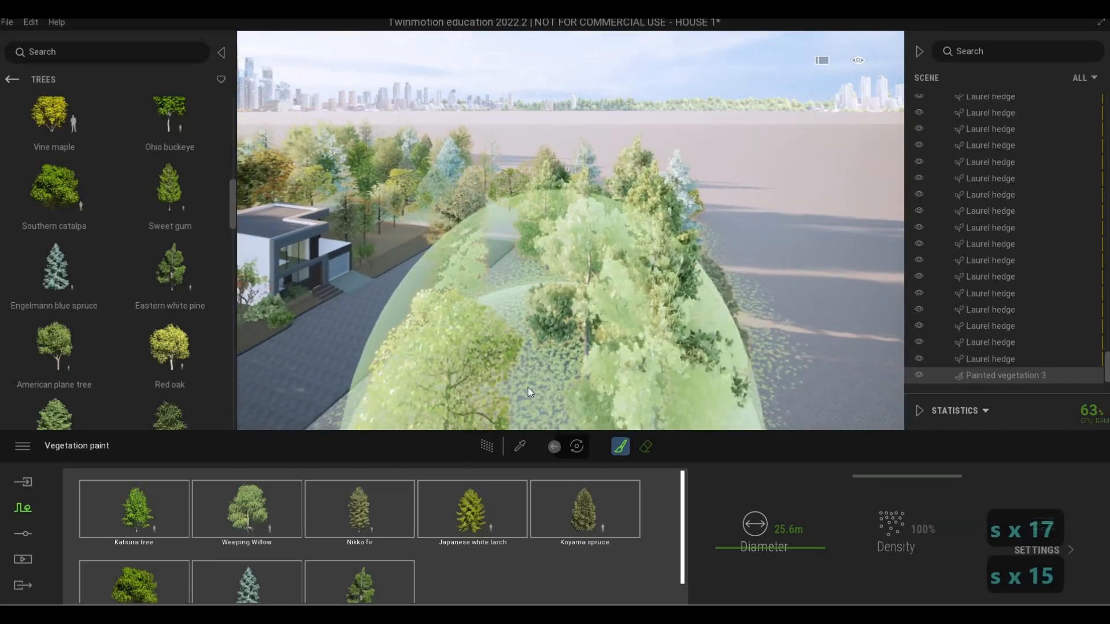
{"action": "key", "text": "s"}
{"action": "key", "text": "s"}
{"action": "key", "text": "s"}
{"action": "key", "text": "s"}
{"action": "key", "text": "s"}
{"action": "key", "text": "s"}
{"action": "key", "text": "s"}
{"action": "key", "text": "s"}
{"action": "key", "text": "s"}
{"action": "key", "text": "s"}
{"action": "key", "text": "s"}
{"action": "key", "text": "s"}
{"action": "key", "text": "s"}
{"action": "key", "text": "s"}
{"action": "key", "text": "s"}
{"action": "key", "text": "s"}
{"action": "key", "text": "s"}
{"action": "key", "text": "s"}
{"action": "key", "text": "s"}
{"action": "key", "text": "s"}
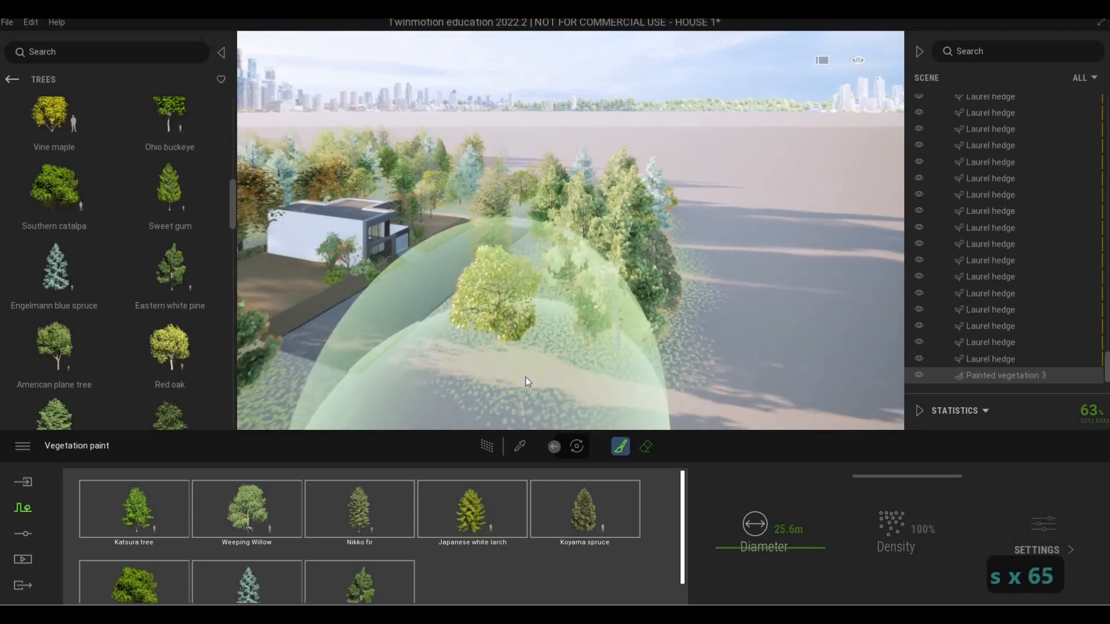
{"action": "key", "text": "s"}
{"action": "key", "text": "s"}
{"action": "key", "text": "s"}
{"action": "key", "text": "s"}
{"action": "key", "text": "s"}
{"action": "key", "text": "s"}
{"action": "key", "text": "s"}
{"action": "key", "text": "s"}
{"action": "key", "text": "s"}
{"action": "key", "text": "s"}
{"action": "key", "text": "s"}
{"action": "key", "text": "s"}
{"action": "key", "text": "s"}
{"action": "key", "text": "s"}
{"action": "key", "text": "s"}
{"action": "key", "text": "s"}
{"action": "key", "text": "s"}
{"action": "key", "text": "s"}
{"action": "key", "text": "s"}
{"action": "key", "text": "s"}
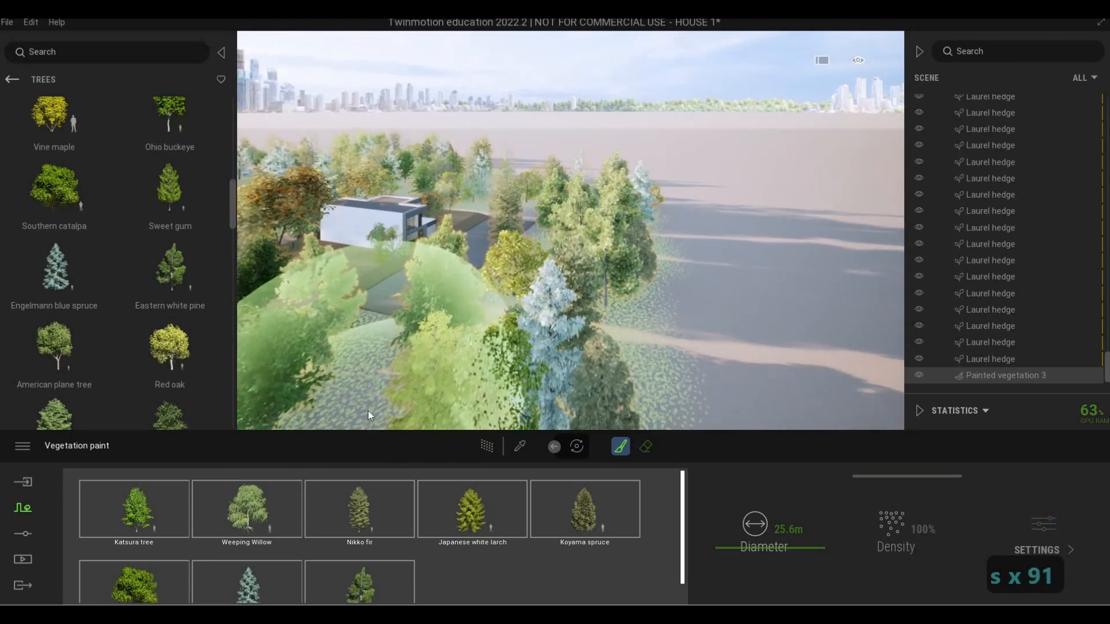
Fill the ground at both ends of the roadside tree band with more trees and exit the brush
{"action": "key", "text": "s"}
{"action": "key", "text": "s"}
{"action": "key", "text": "s"}
{"action": "key", "text": "s"}
{"action": "key", "text": "s"}
{"action": "key", "text": "s"}
{"action": "key", "text": "s"}
{"action": "key", "text": "s"}
{"action": "key", "text": "s"}
{"action": "key", "text": "s"}
{"action": "key", "text": "s"}
{"action": "key", "text": "s"}
{"action": "key", "text": "s"}
{"action": "key", "text": "s"}
{"action": "key", "text": "s"}
{"action": "key", "text": "s"}
{"action": "key", "text": "s"}
{"action": "key", "text": "s"}
{"action": "key", "text": "s"}
{"action": "key", "text": "s"}
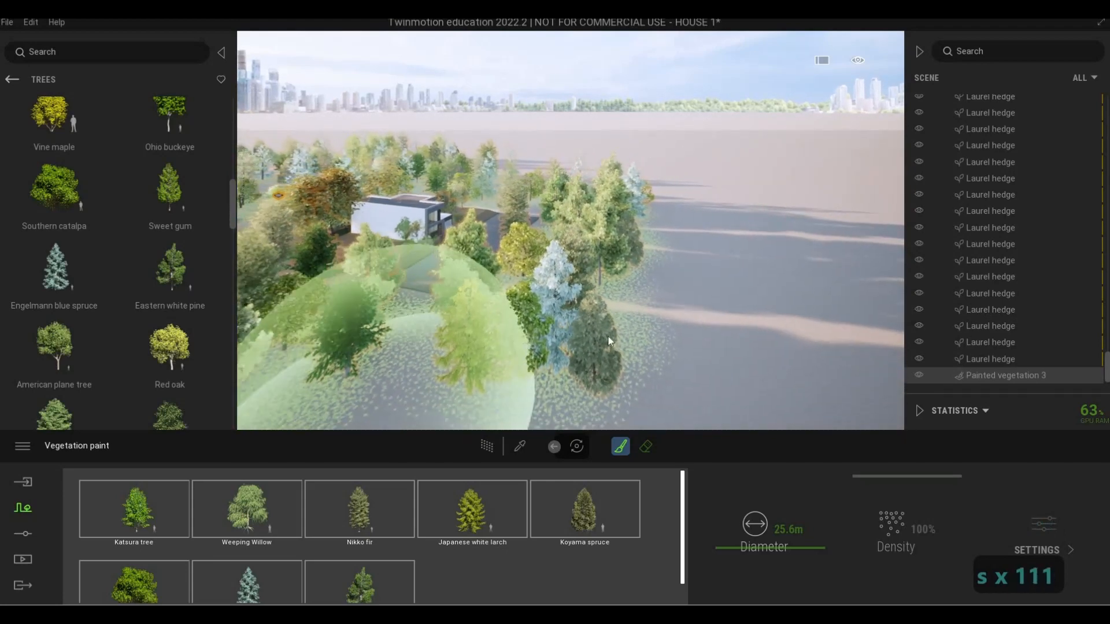
{"action": "key", "text": "s"}
{"action": "key", "text": "s"}
{"action": "key", "text": "s"}
{"action": "left_click", "coordinate": [656, 314]}
{"action": "key", "text": "Escape"}
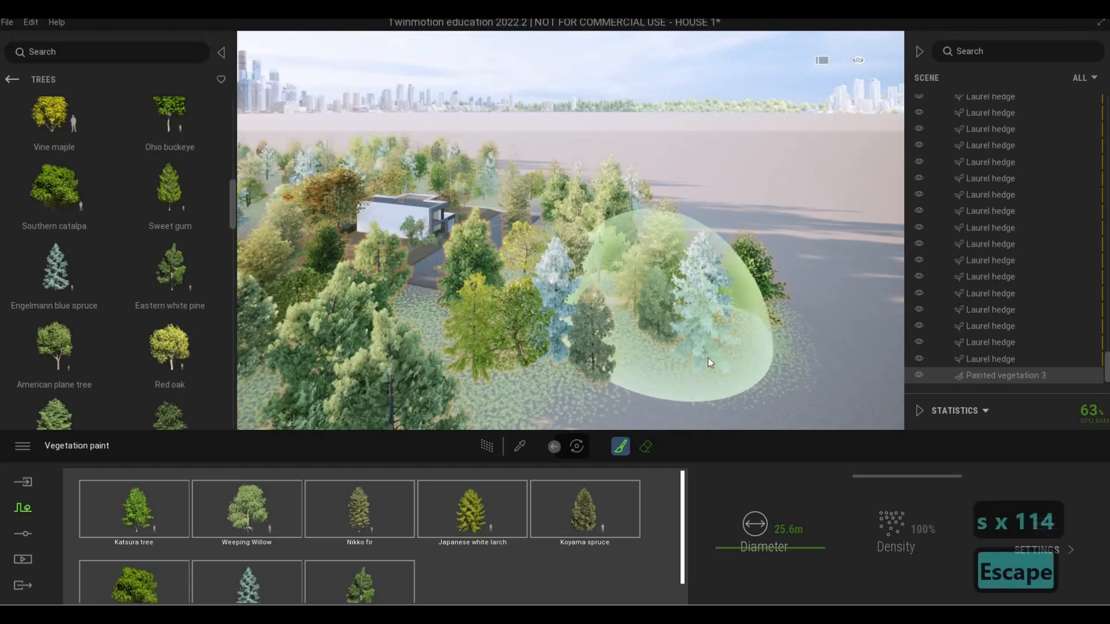
{"action": "key", "text": "Escape"}
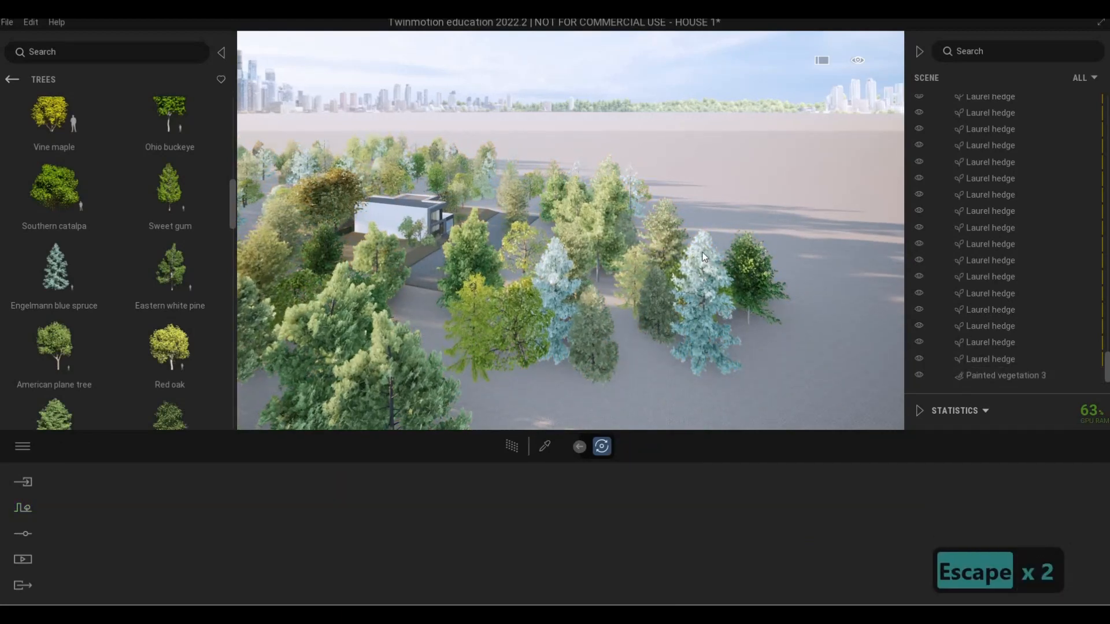
Reselect the painted vegetation, brush more trees into the foreground opposite the house, and deselect it
{"action": "left_click", "coordinate": [542, 424]}
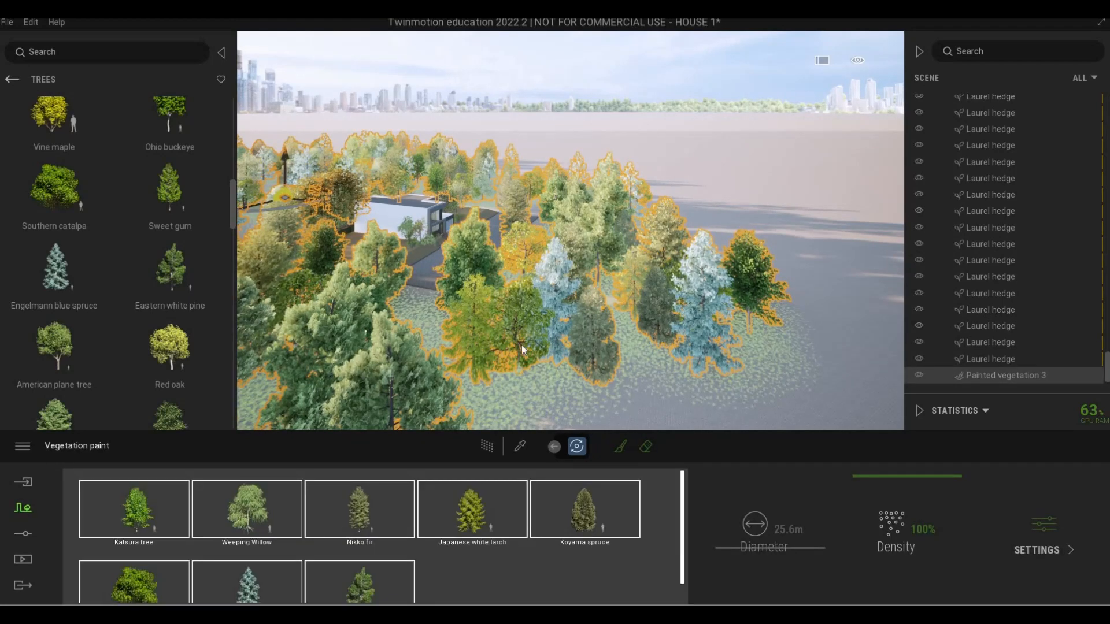
{"action": "left_click", "coordinate": [622, 447]}
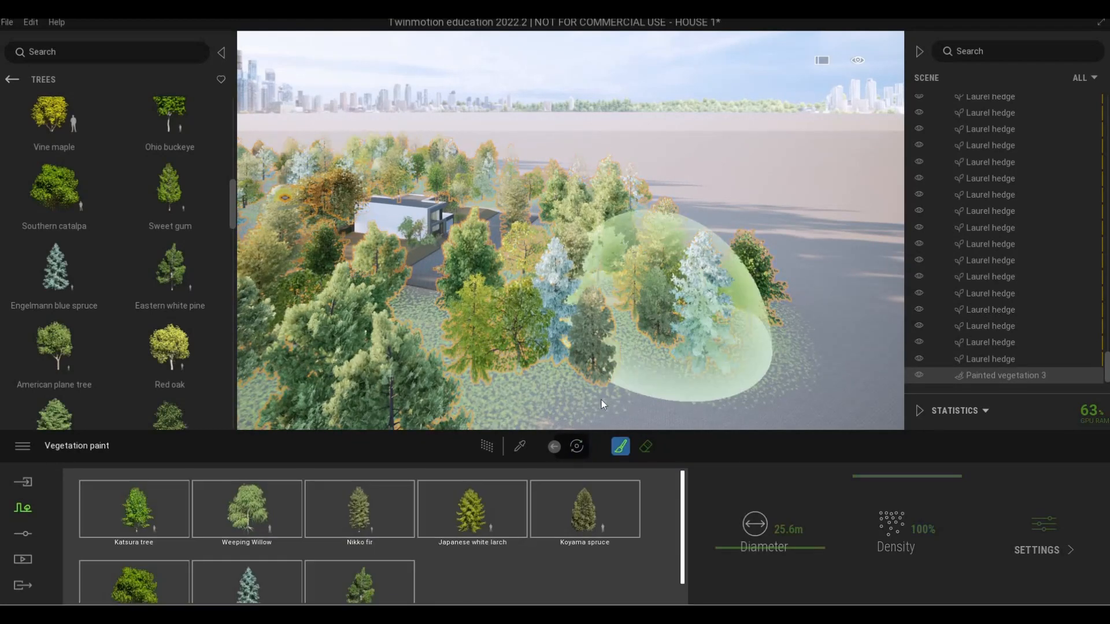
{"action": "key", "text": "Escape"}
{"action": "key", "text": "Escape"}
{"action": "key", "text": "Escape"}
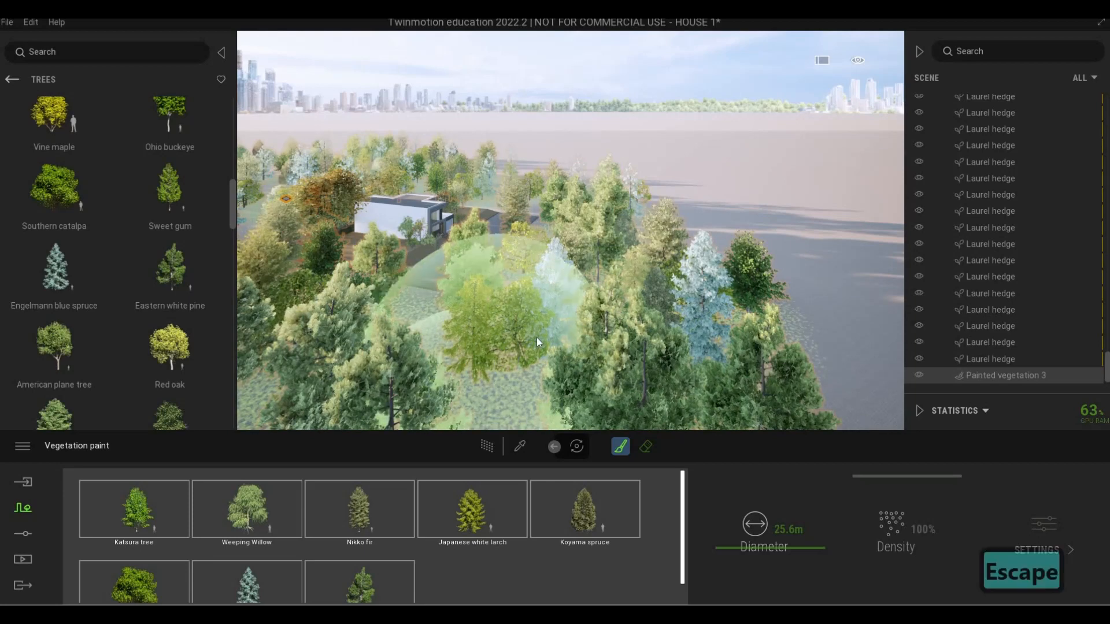
Examine the house and front lawn from street level against the painted background trees
{"action": "key", "text": "w"}
{"action": "key", "text": "w"}
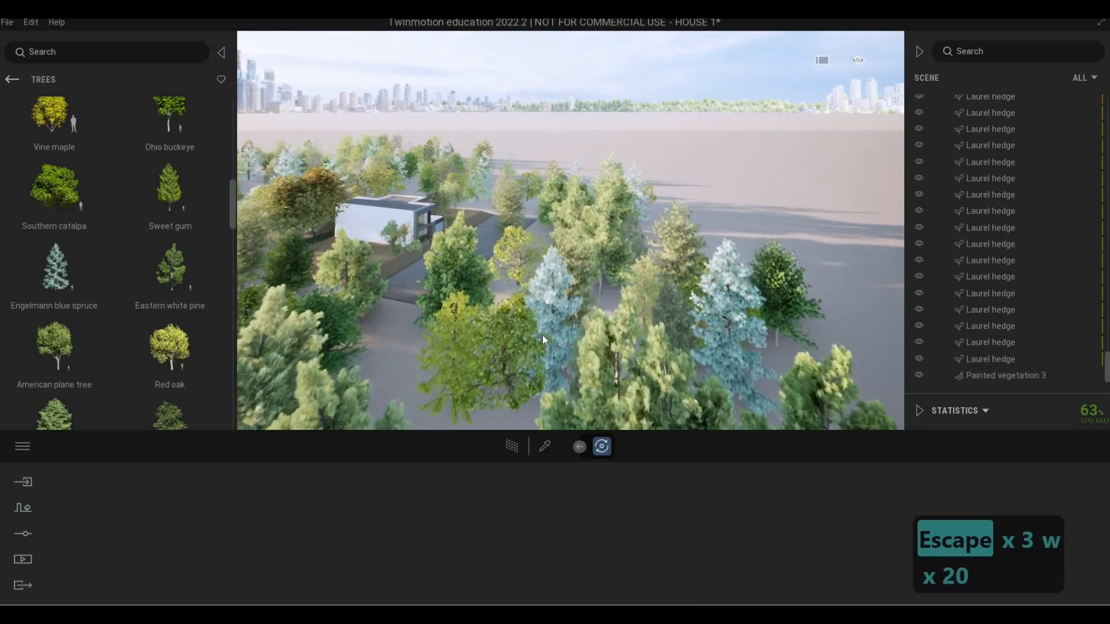
{"action": "key", "text": "4"}
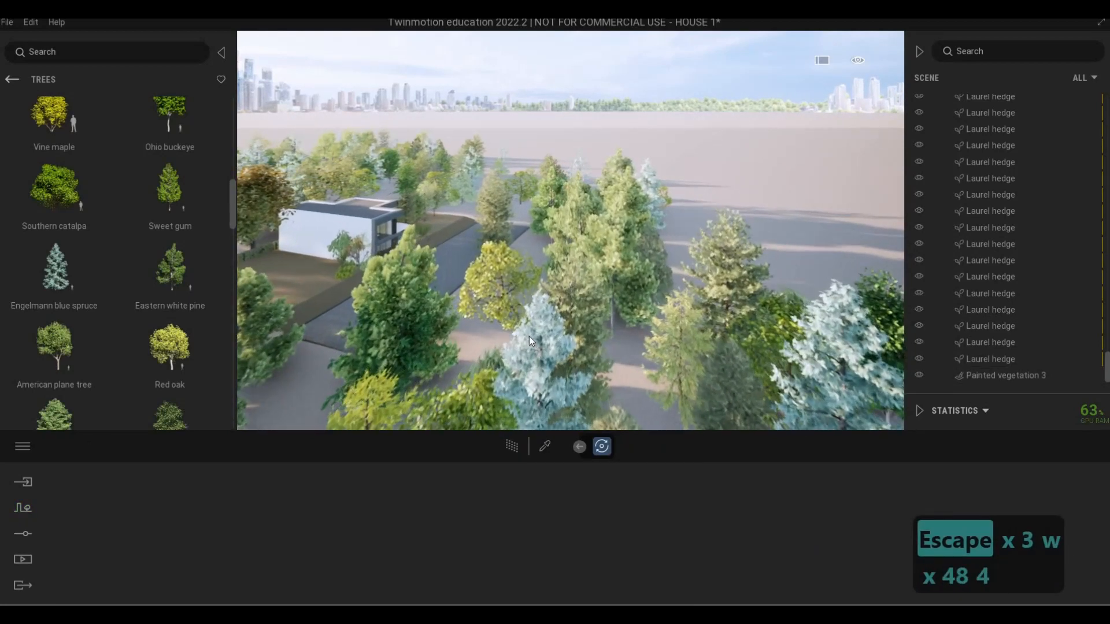
{"action": "key", "text": "5"}
{"action": "key", "text": "d"}
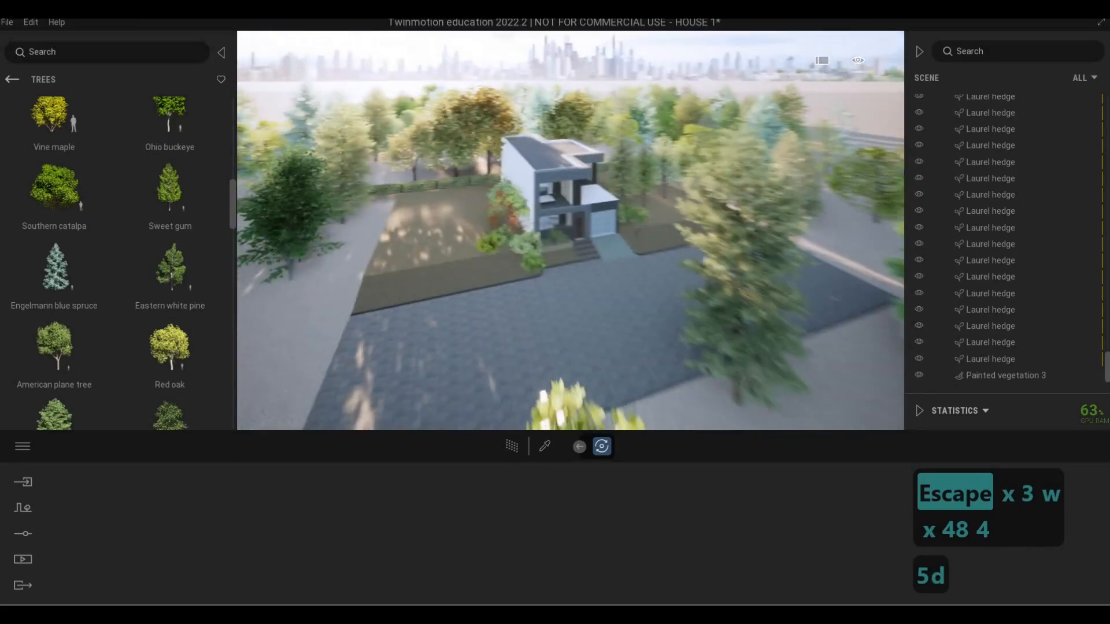
{"action": "key", "text": "d"}
{"action": "key", "text": "e"}
{"action": "key", "text": "w"}
{"action": "key", "text": "e"}
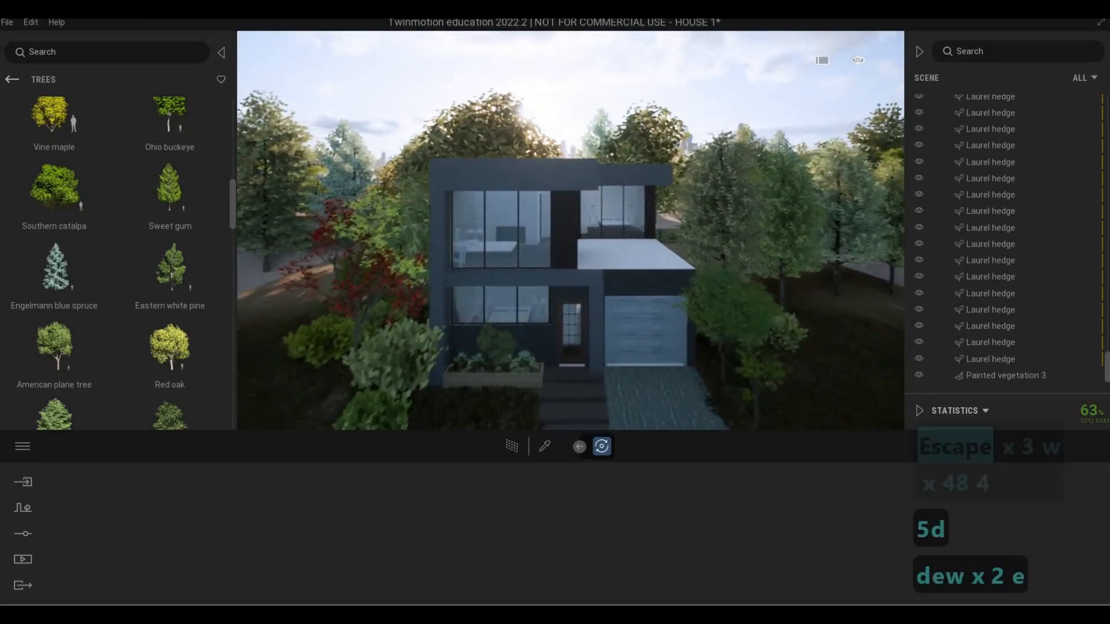
{"action": "key", "text": "e"}
{"action": "key", "text": "s"}
{"action": "key", "text": "a"}
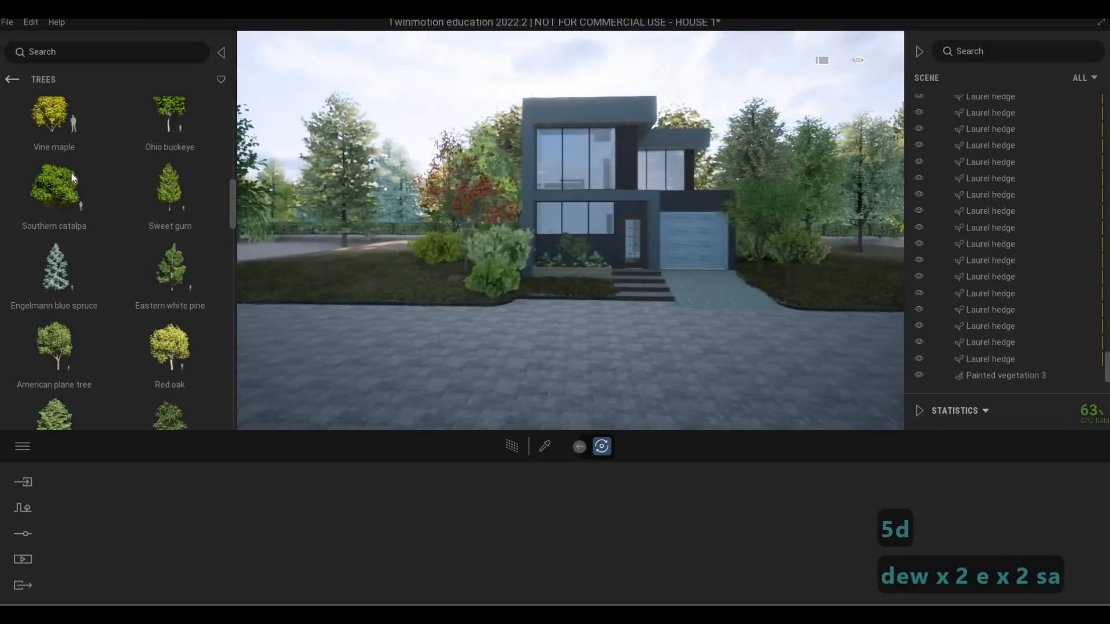
{"action": "key", "text": "a"}
{"action": "key", "text": "q"}
Apply the Grassy ground material from the library's Nature ground materials to the open ground beside the front lawn and end the selection
{"action": "left_click", "coordinate": [12, 80]}
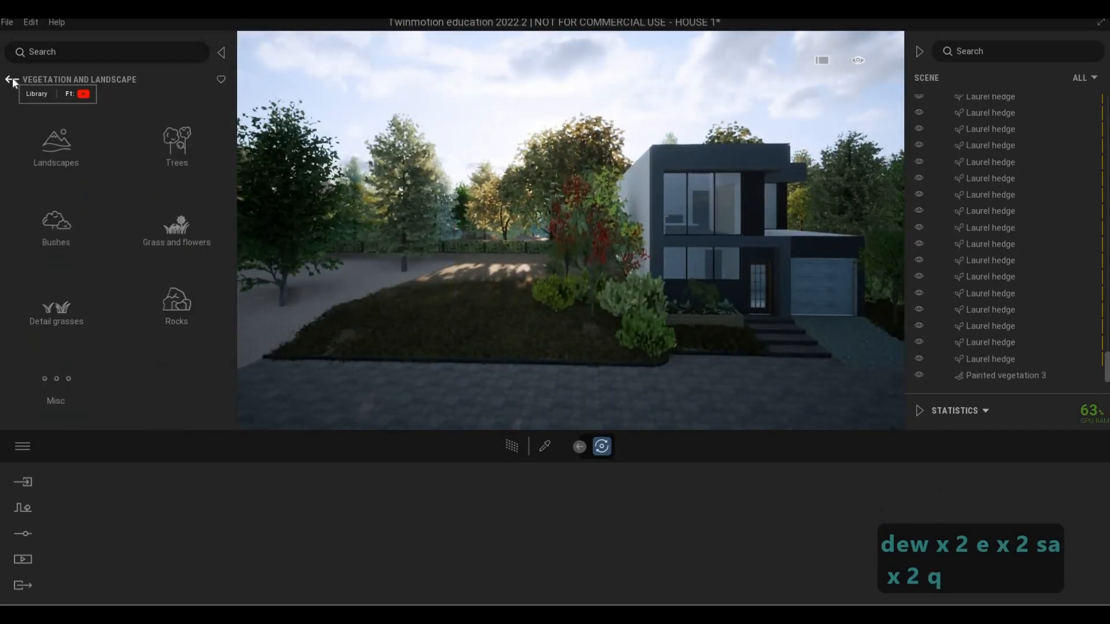
{"action": "left_click", "coordinate": [12, 80]}
{"action": "left_click", "coordinate": [64, 152]}
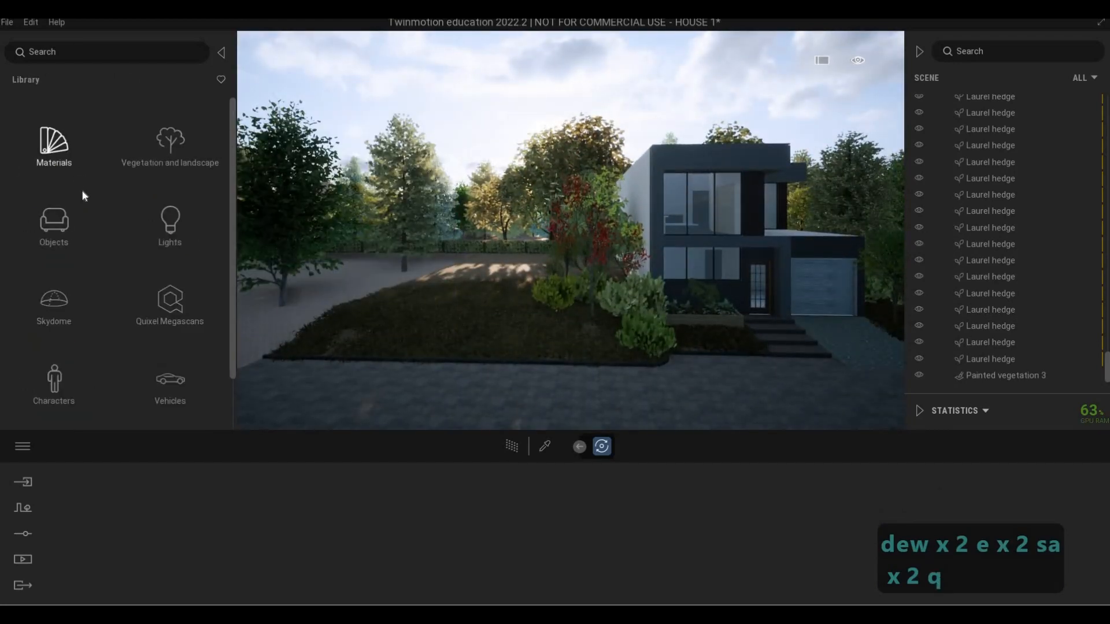
{"action": "left_click", "coordinate": [58, 347]}
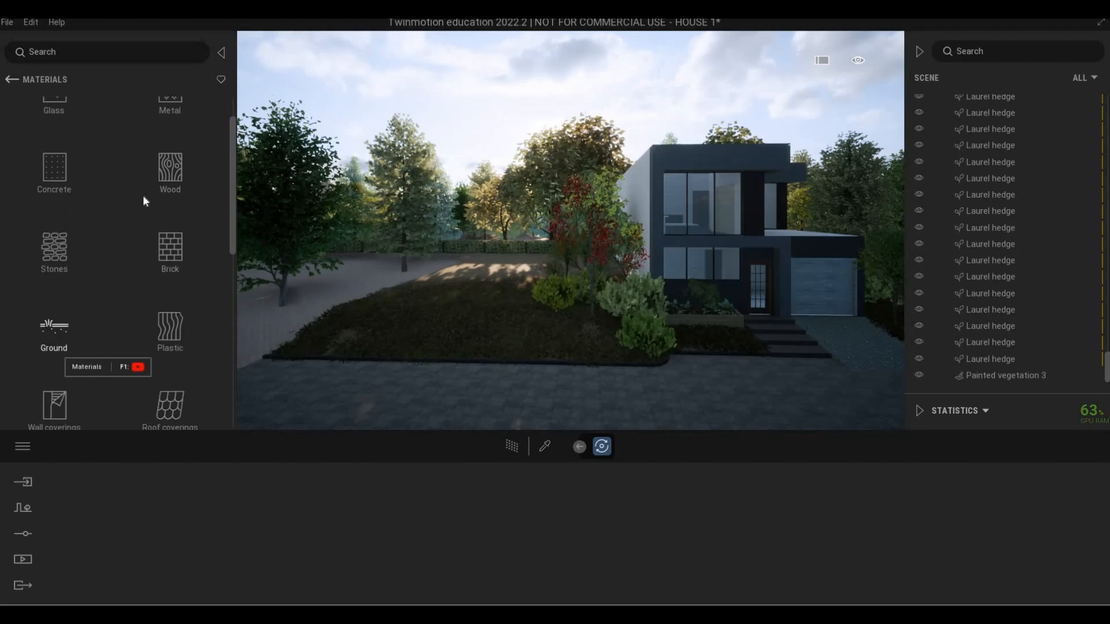
{"action": "left_click", "coordinate": [145, 174]}
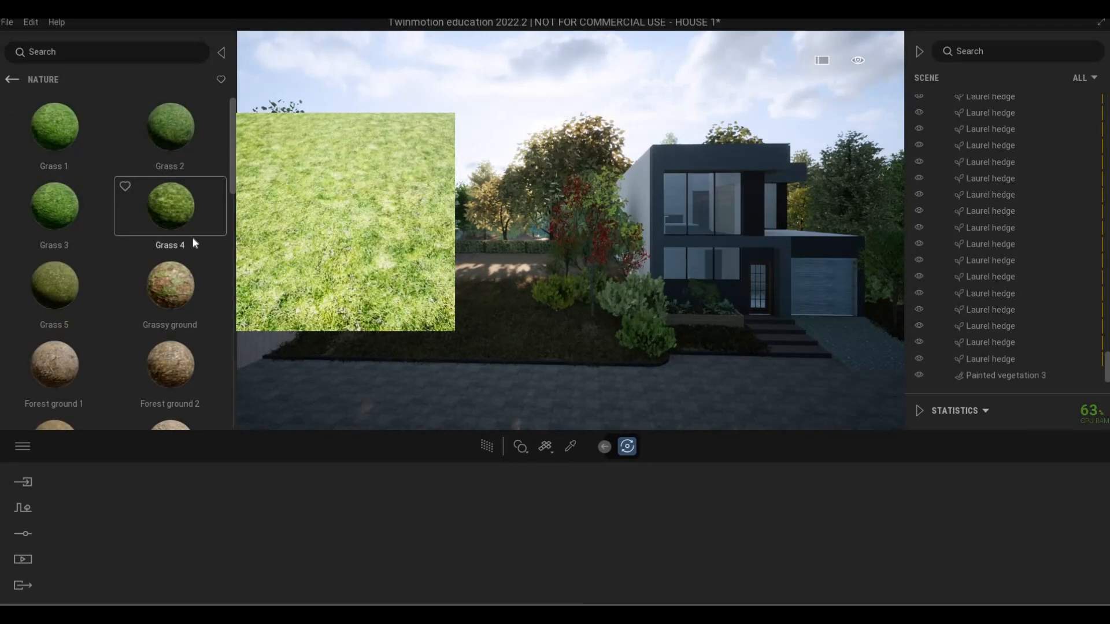
{"action": "key", "text": "a"}
{"action": "key", "text": "a"}
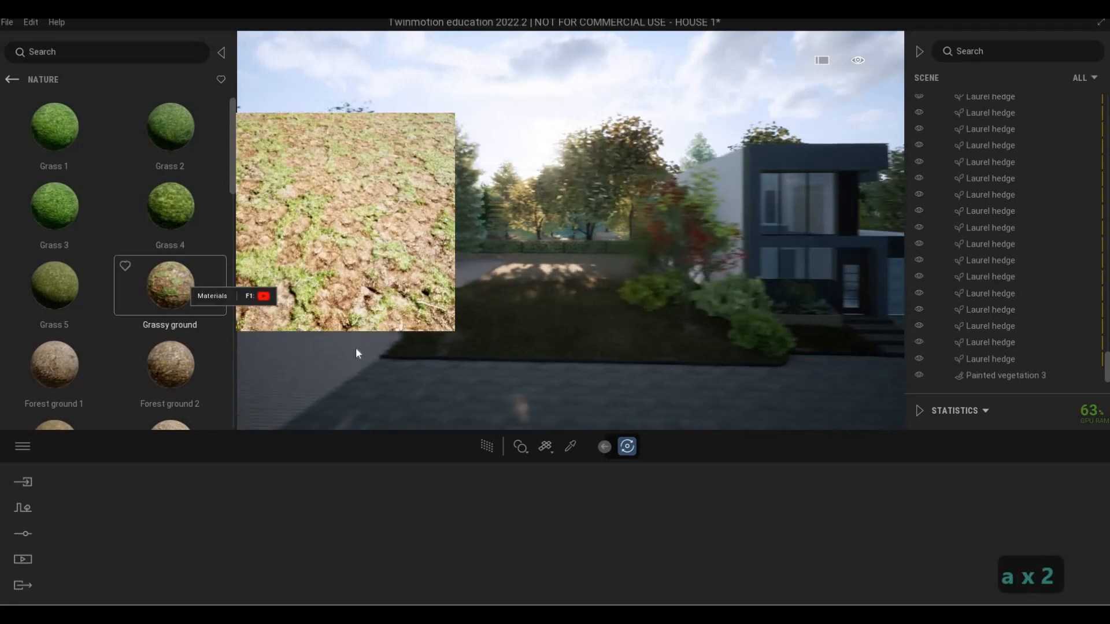
{"action": "left_click_drag", "start_coordinate": [402, 368], "coordinate": [402, 367]}
{"action": "key", "text": "d"}
{"action": "key", "text": "d"}
{"action": "key", "text": "d"}
{"action": "key", "text": "d"}
{"action": "key", "text": "d"}
{"action": "key", "text": "d"}
{"action": "key", "text": "d"}
{"action": "key", "text": "d"}
{"action": "key", "text": "d"}
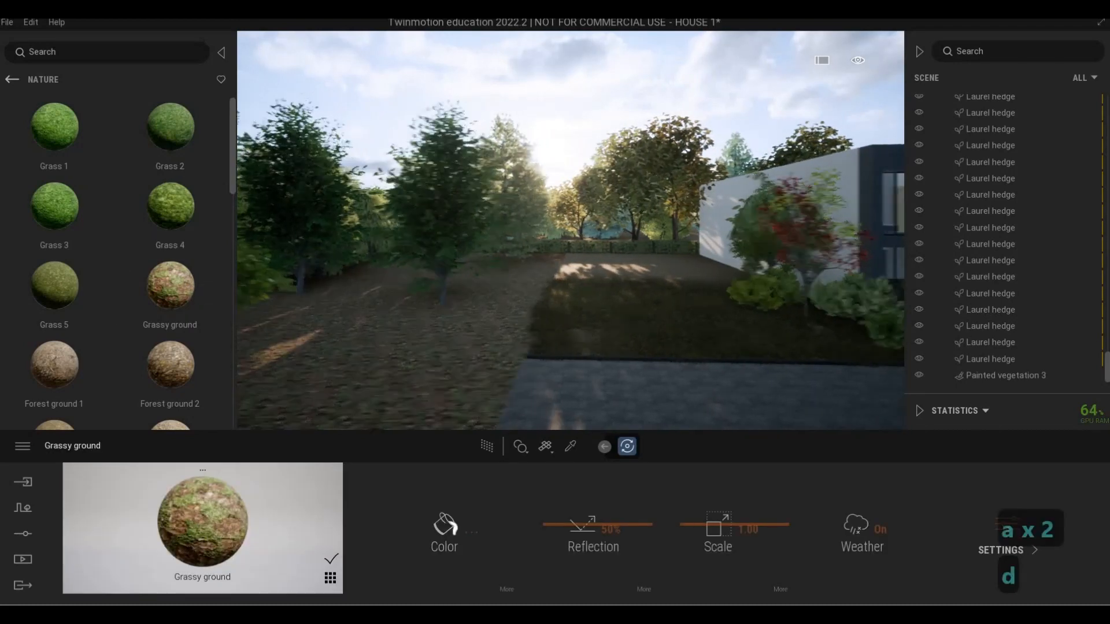
{"action": "key", "text": "d"}
{"action": "key", "text": "d"}
{"action": "key", "text": "Escape"}
{"action": "key", "text": "Escape"}
Examine the house, lawn and surrounding trees from several street-level viewpoints with the new ground material in place
{"action": "key", "text": "w"}
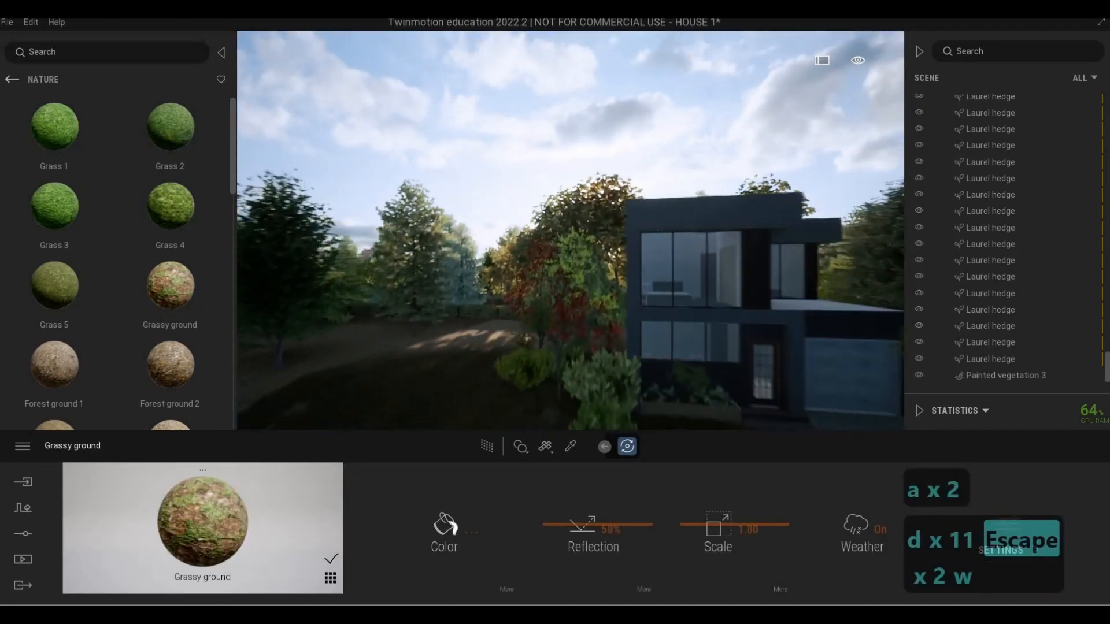
{"action": "key", "text": "w"}
{"action": "key", "text": "w"}
{"action": "key", "text": "e"}
{"action": "key", "text": "a"}
{"action": "key", "text": "s"}
{"action": "key", "text": "s"}
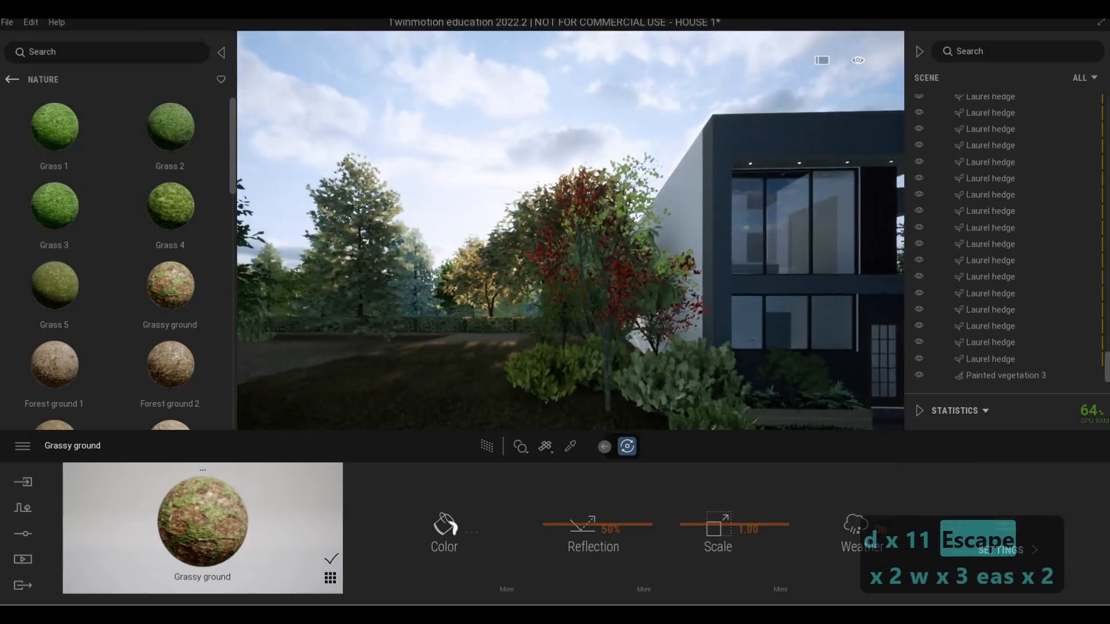
{"action": "key", "text": "d"}
{"action": "key", "text": "a"}
{"action": "key", "text": "s"}
{"action": "key", "text": "d"}
{"action": "key", "text": "d"}
{"action": "key", "text": "w"}
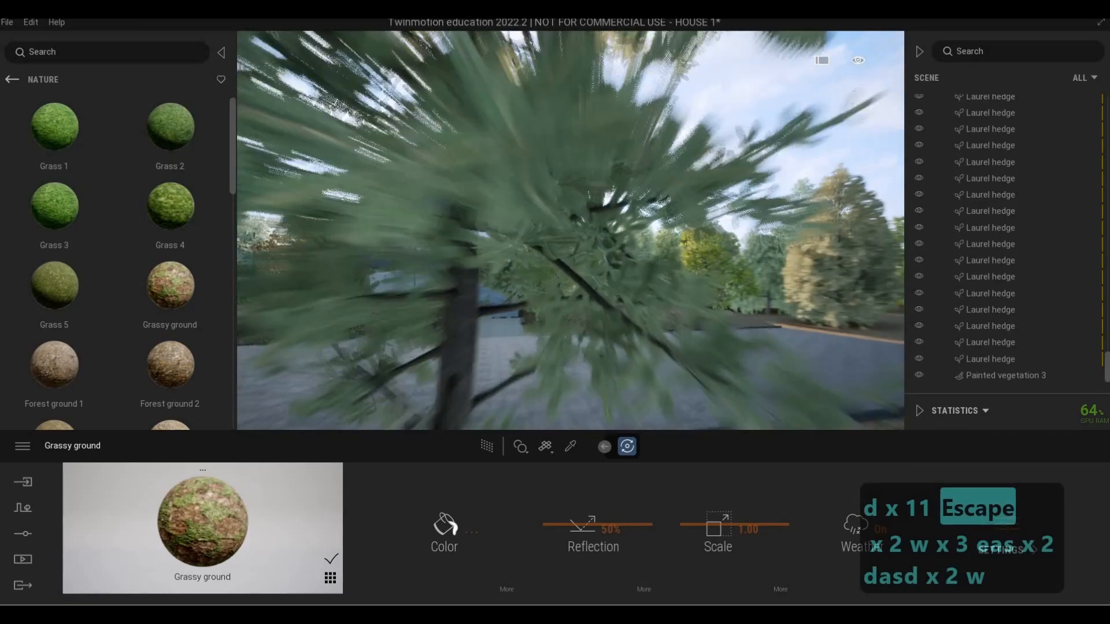
{"action": "key", "text": "a"}
{"action": "key", "text": "w"}
{"action": "key", "text": "w"}
{"action": "key", "text": "a"}
{"action": "key", "text": "s"}
{"action": "key", "text": "a"}
{"action": "key", "text": "e"}
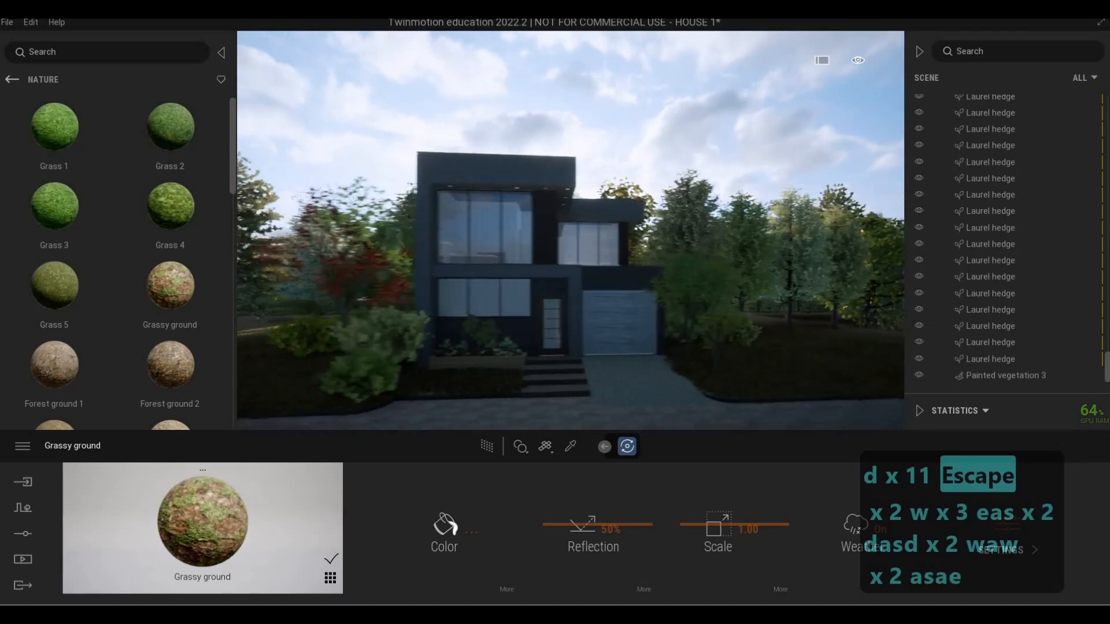
{"action": "key", "text": "a"}
{"action": "key", "text": "q"}
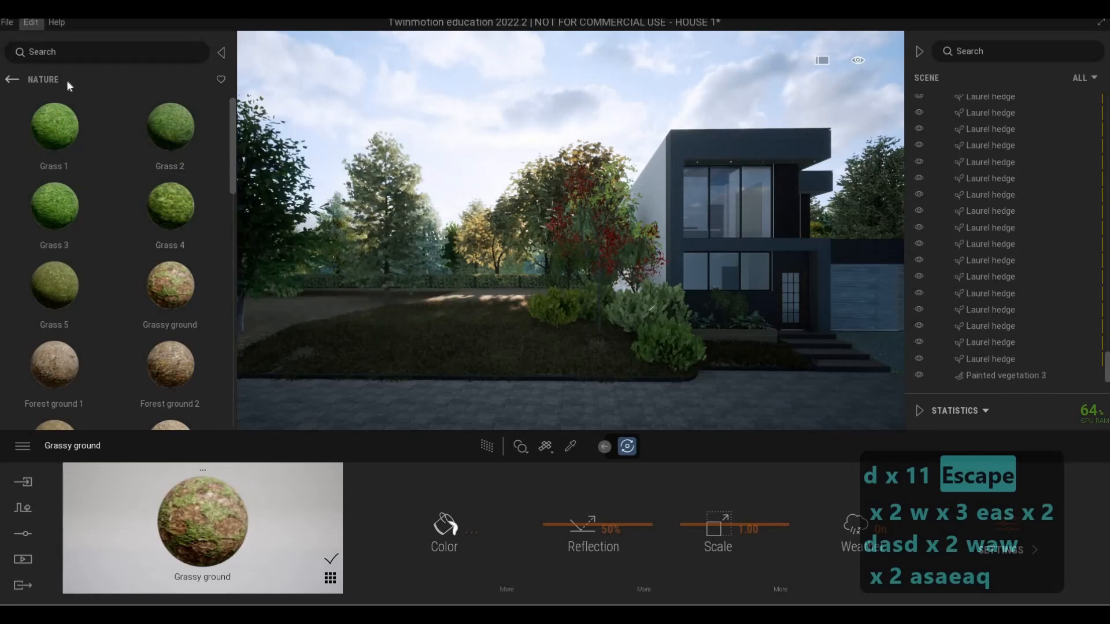
Save the Twinmotion scene
{"action": "left_click", "coordinate": [11, 22]}
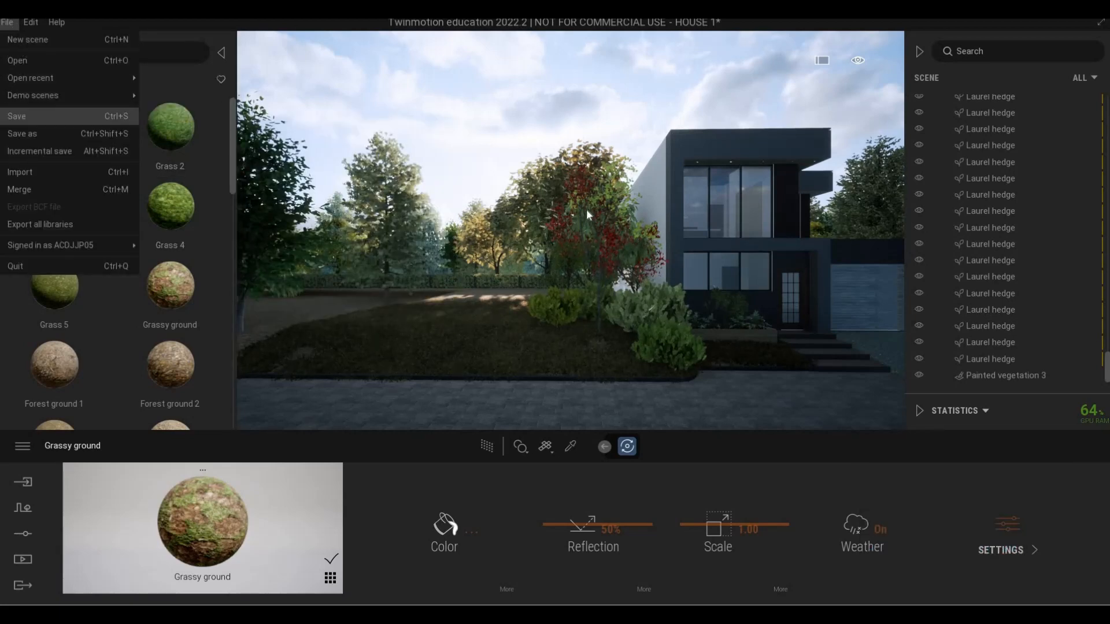
{"action": "left_click", "coordinate": [22, 117]}
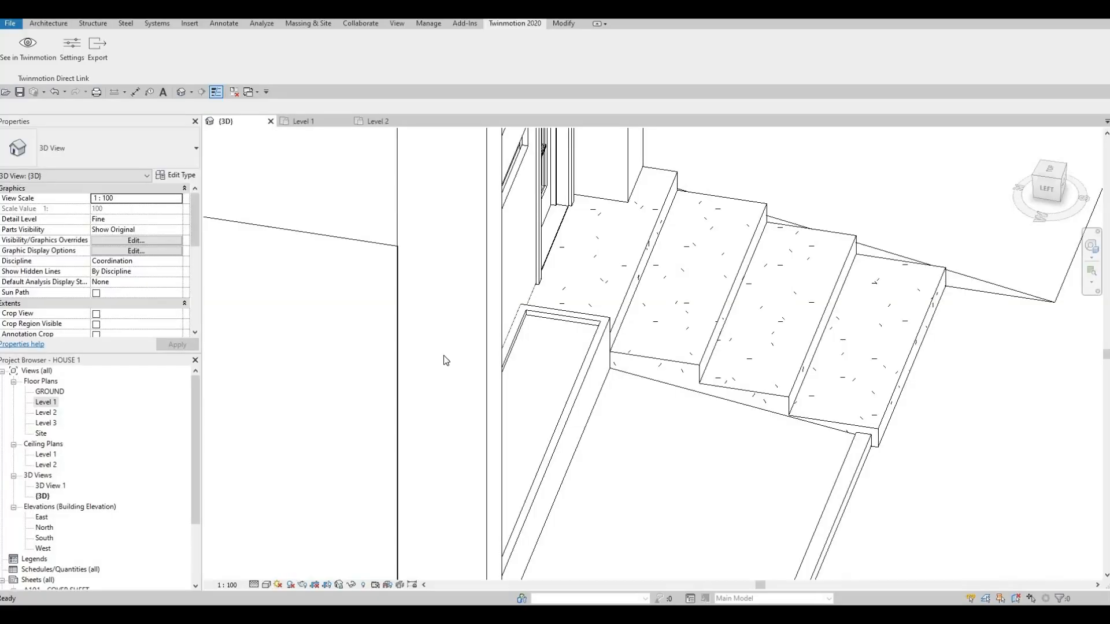
In the Revit 3D view, edit the boundary of the Level 1 ground slab and extend its open side edge to about 40900 mm from the house
{"action": "scroll", "coordinate": [528, 362], "scroll_direction": "down", "scroll_amount": 2}
{"action": "scroll", "coordinate": [848, 377], "scroll_direction": "down", "scroll_amount": 3}
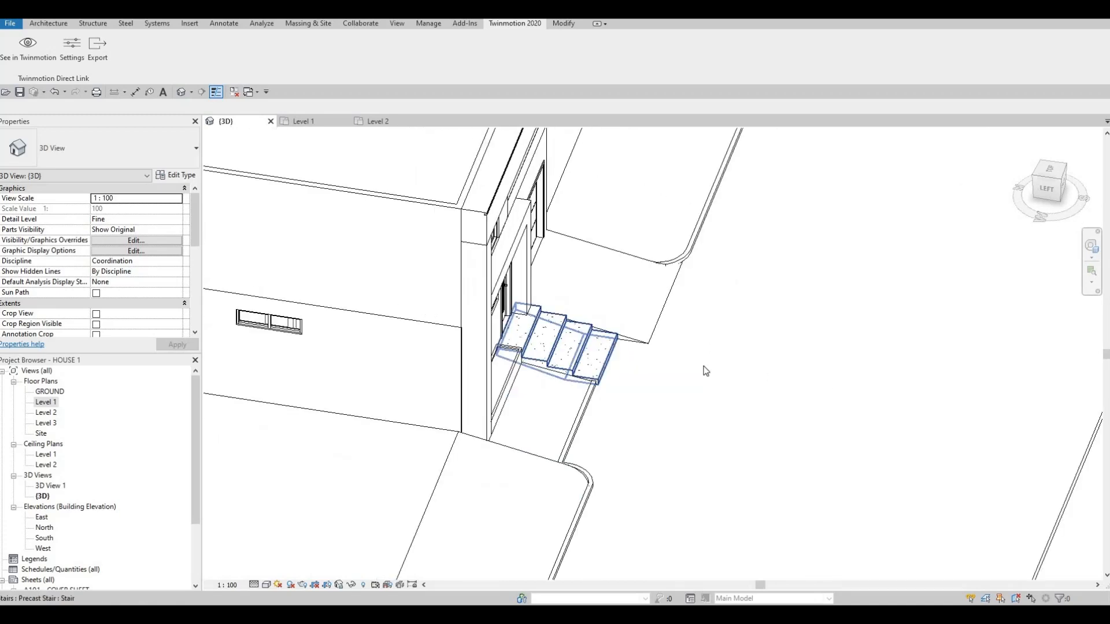
{"action": "middle_click_drag", "start_coordinate": [570, 352], "coordinate": [680, 363], "text": "shift"}
{"action": "key", "text": "a"}
{"action": "key", "text": "a"}
{"action": "key", "text": "a"}
{"action": "key", "text": "a"}
{"action": "key", "text": "a"}
{"action": "key", "text": "a"}
{"action": "key", "text": "a"}
{"action": "key", "text": "a"}
{"action": "key", "text": "a"}
{"action": "middle_click_drag", "start_coordinate": [524, 345], "coordinate": [651, 366]}
{"action": "scroll", "coordinate": [584, 346], "scroll_direction": "down", "scroll_amount": 6}
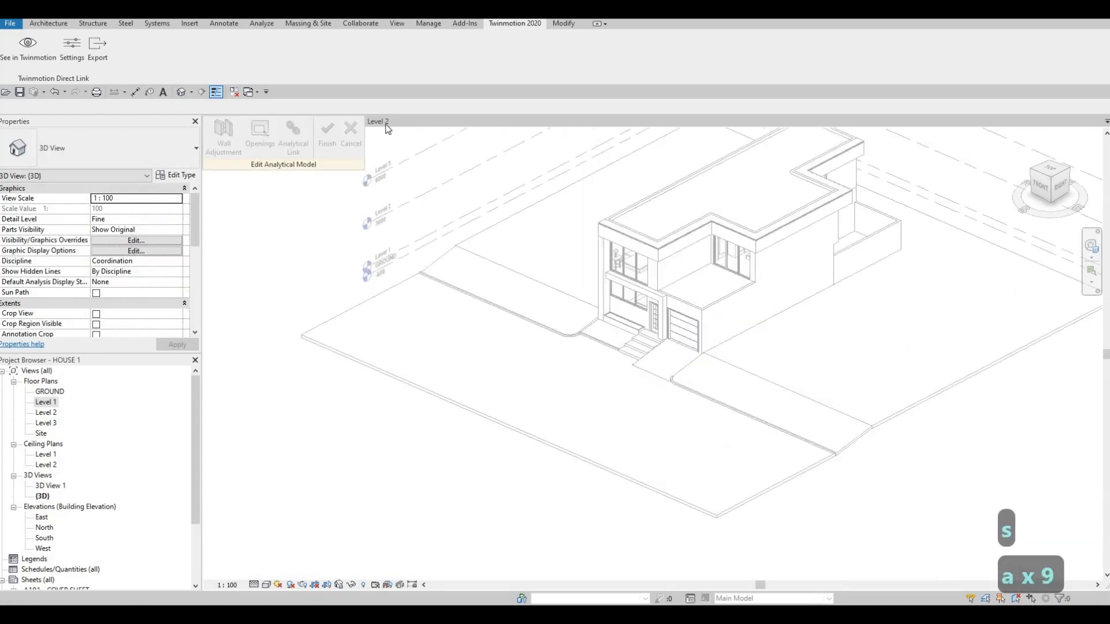
{"action": "scroll", "coordinate": [616, 329], "scroll_direction": "up", "scroll_amount": 4}
{"action": "middle_click_drag", "start_coordinate": [569, 317], "coordinate": [811, 262], "text": "shift"}
{"action": "scroll", "coordinate": [717, 286], "scroll_direction": "down", "scroll_amount": 2}
{"action": "scroll", "coordinate": [810, 263], "scroll_direction": "down", "scroll_amount": 2}
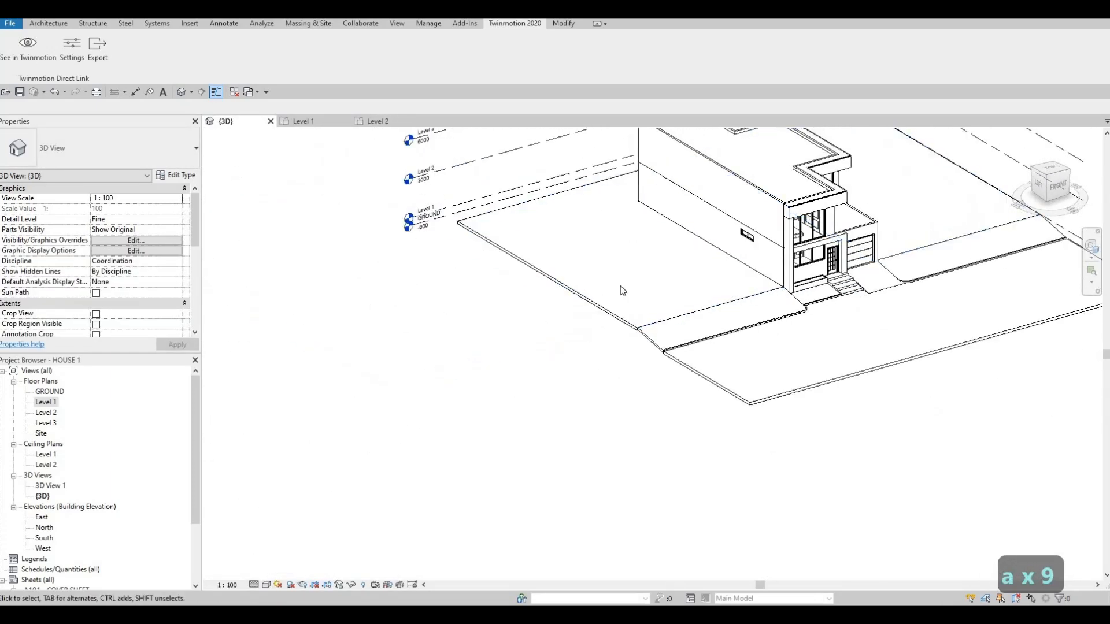
{"action": "left_click", "coordinate": [577, 299]}
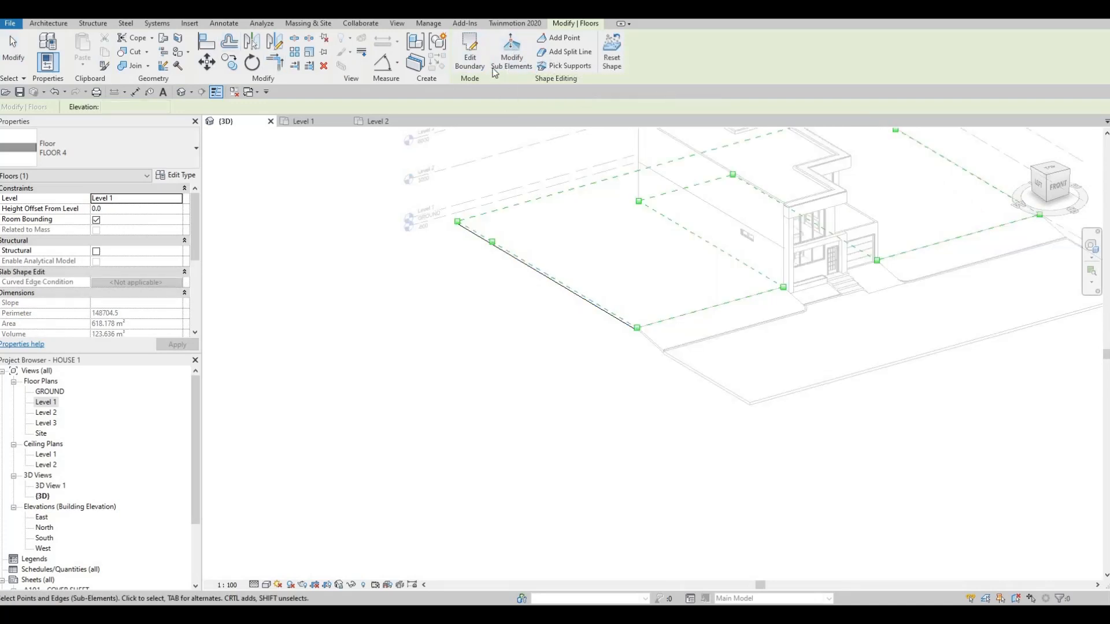
{"action": "left_click", "coordinate": [470, 53]}
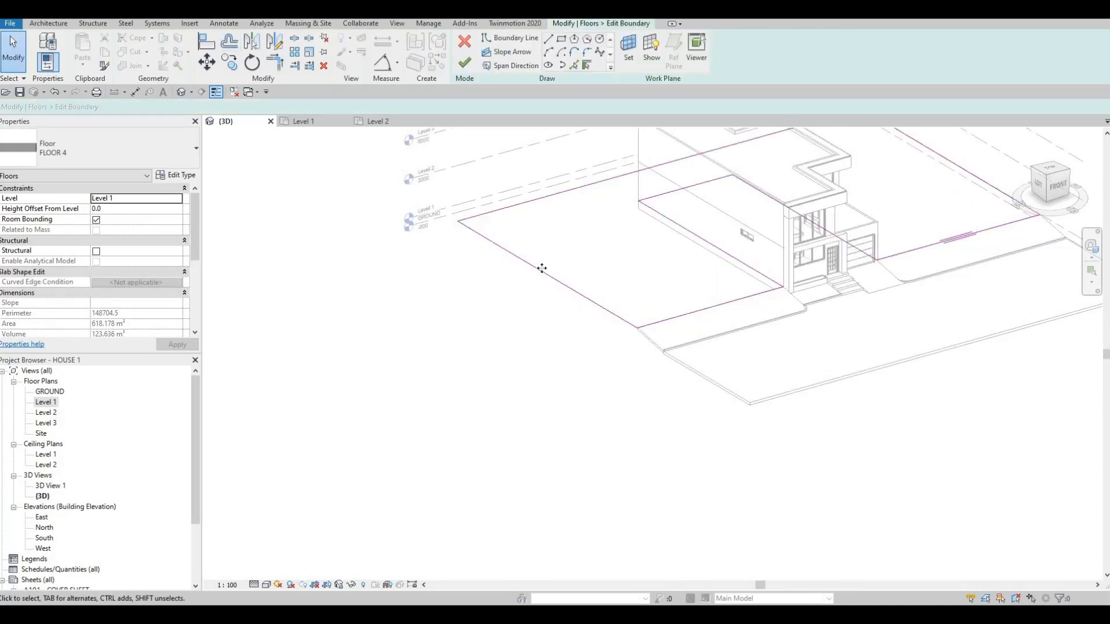
{"action": "mouse_move", "coordinate": [540, 270]}
{"action": "left_mouse_down"}
{"action": "mouse_move", "coordinate": [403, 349]}
{"action": "mouse_move", "coordinate": [272, 403]}
{"action": "left_mouse_up"}
{"action": "scroll", "coordinate": [509, 294], "scroll_direction": "down", "scroll_amount": 2}
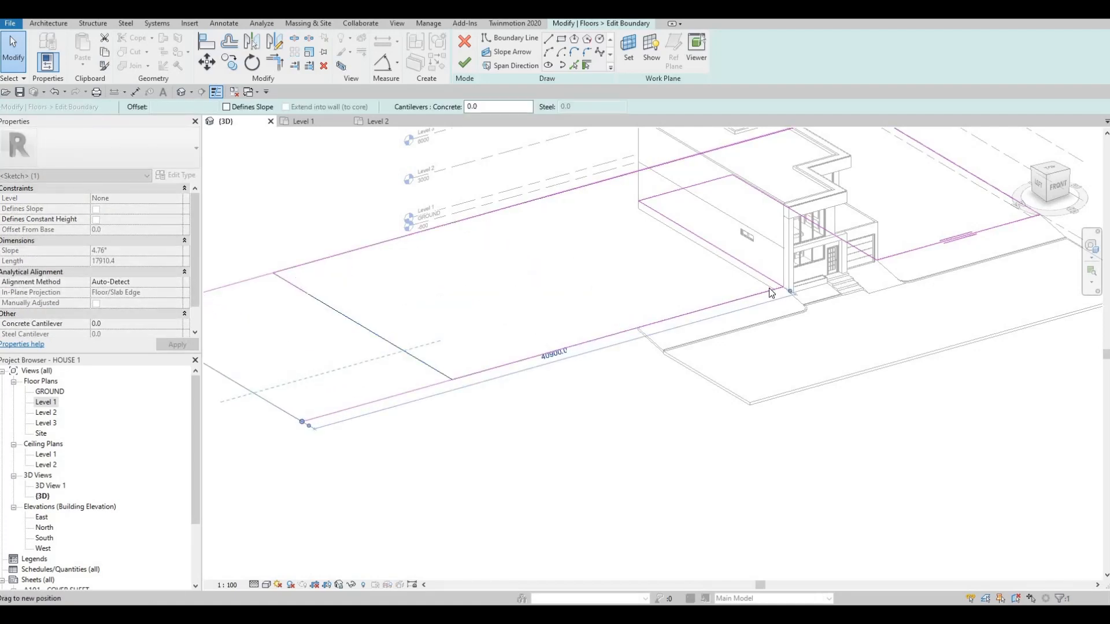
Extend the slab's garage-side edge outward, move the opposite edge to about 47000 mm from the house, and finish the boundary edit
{"action": "scroll", "coordinate": [812, 245], "scroll_direction": "down", "scroll_amount": 1}
{"action": "middle_click_drag", "start_coordinate": [812, 246], "coordinate": [686, 314]}
{"action": "scroll", "coordinate": [685, 316], "scroll_direction": "down", "scroll_amount": 1}
{"action": "left_click_drag", "start_coordinate": [674, 303], "coordinate": [805, 268]}
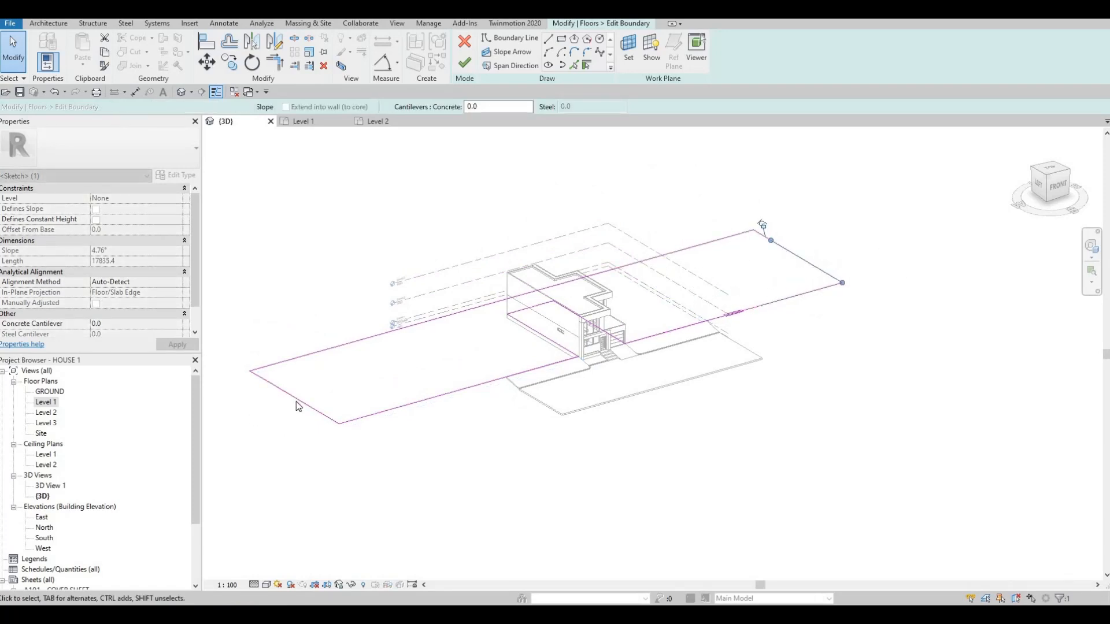
{"action": "left_click_drag", "start_coordinate": [298, 400], "coordinate": [263, 412]}
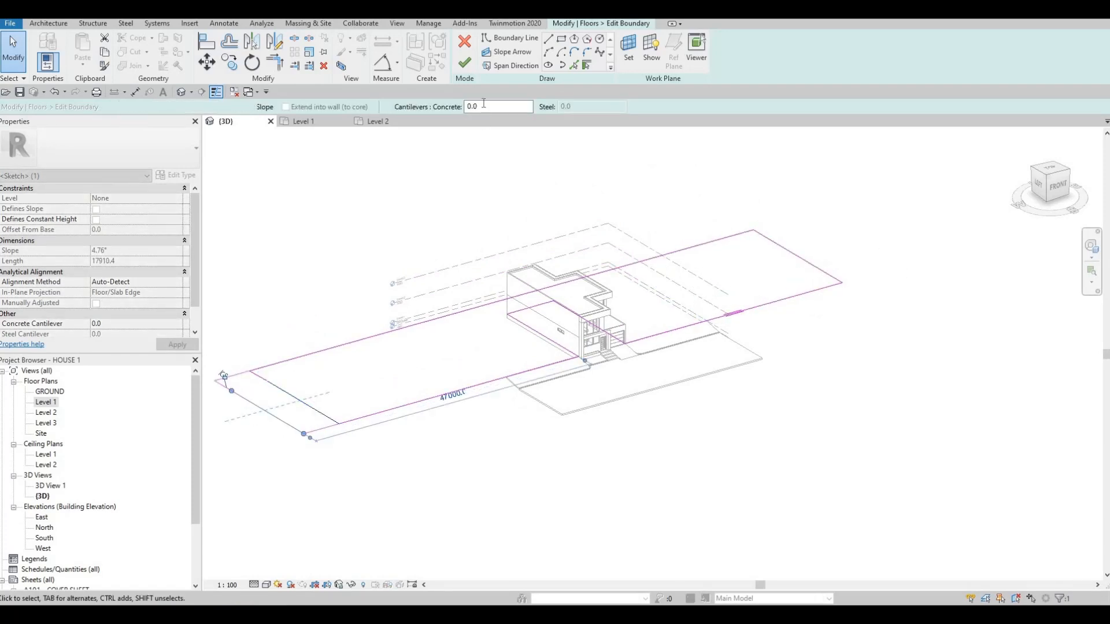
{"action": "left_click", "coordinate": [464, 62]}
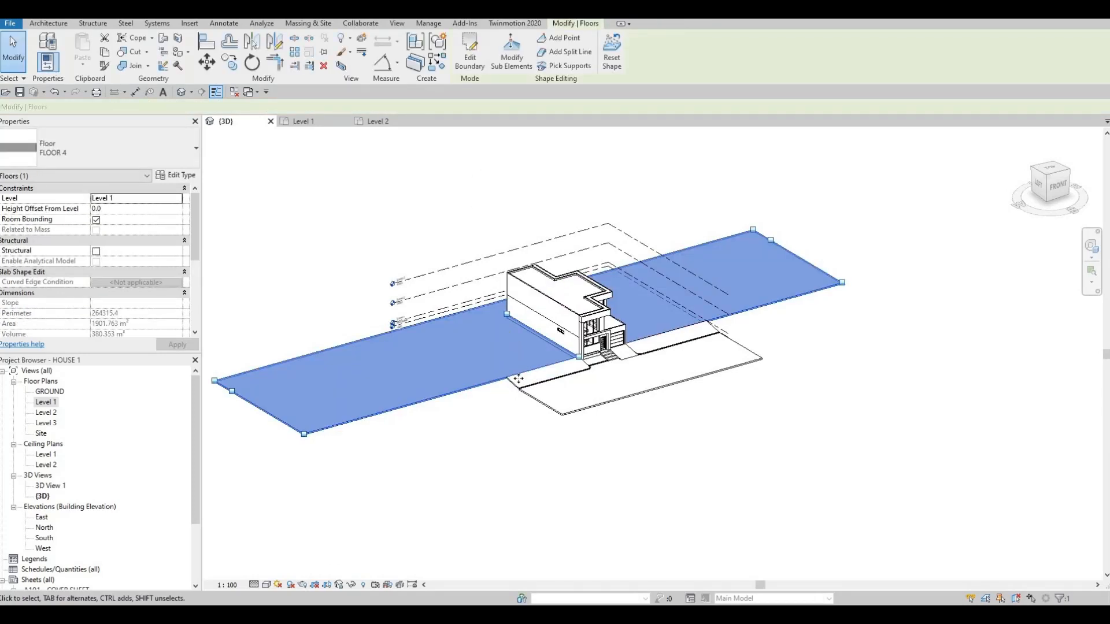
{"action": "key", "text": "Escape"}
Open the sketch of the ramp between the ground slab and the road on the planter side for editing
{"action": "left_click", "coordinate": [546, 373]}
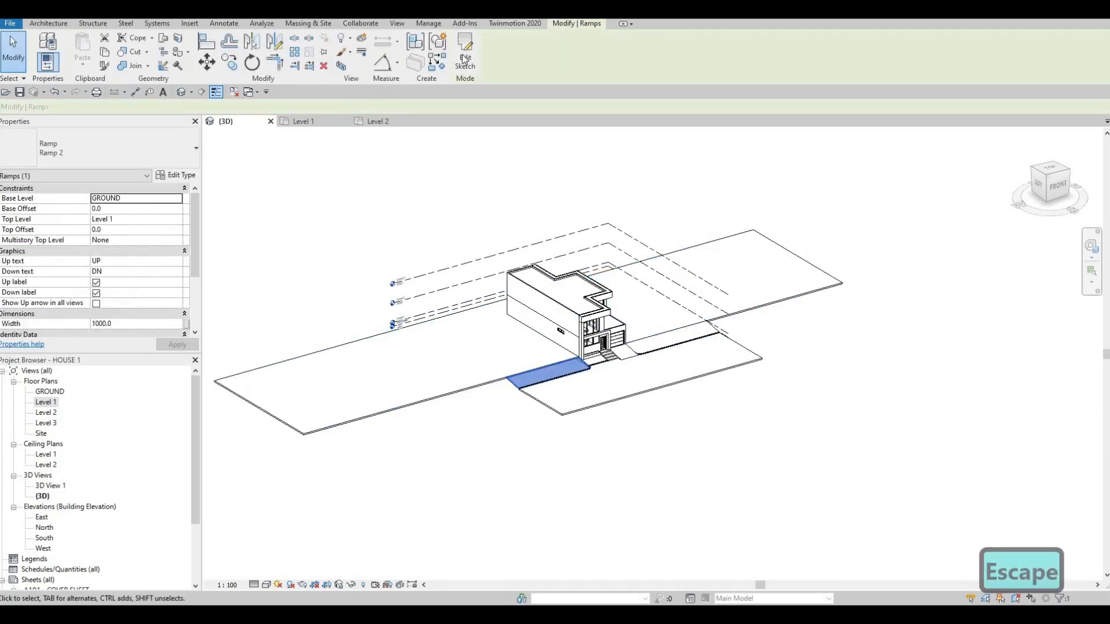
{"action": "double_click", "coordinate": [516, 390]}
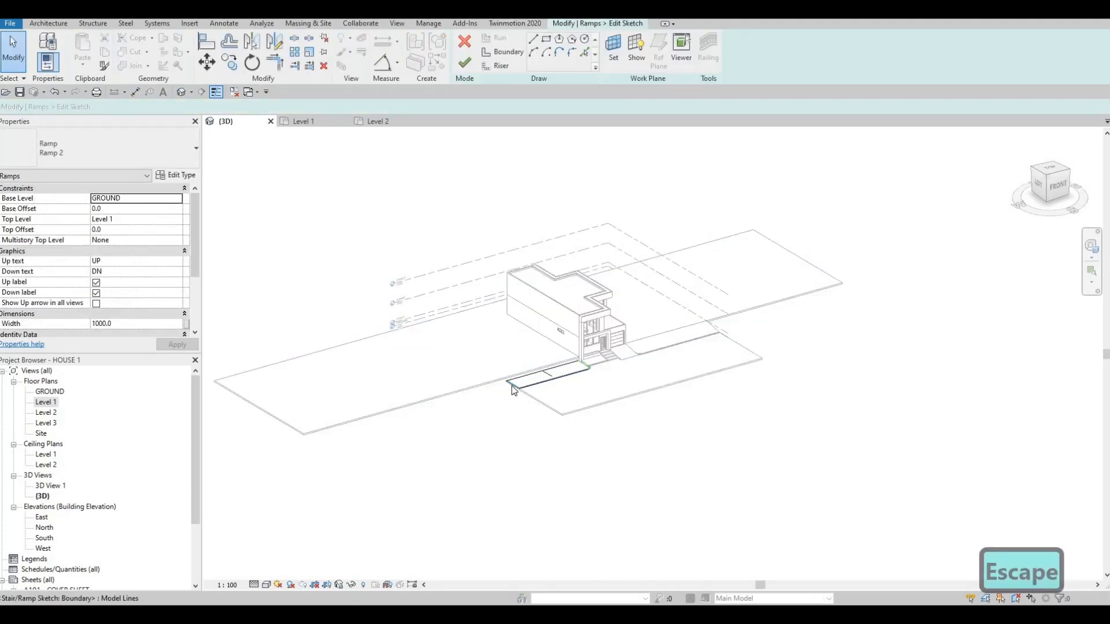
{"action": "left_click", "coordinate": [511, 389]}
{"action": "left_click_drag", "start_coordinate": [386, 419], "coordinate": [376, 420]}
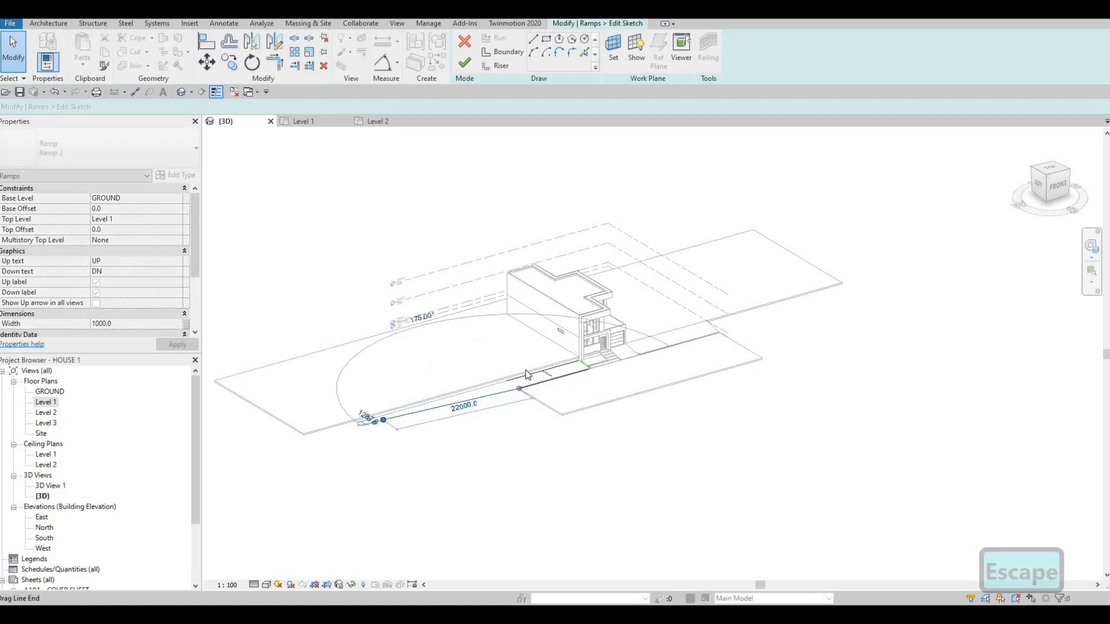
{"action": "key", "text": "ctrl+z"}
{"action": "scroll", "coordinate": [525, 370], "scroll_direction": "up", "scroll_amount": 2}
{"action": "key", "text": "Escape"}
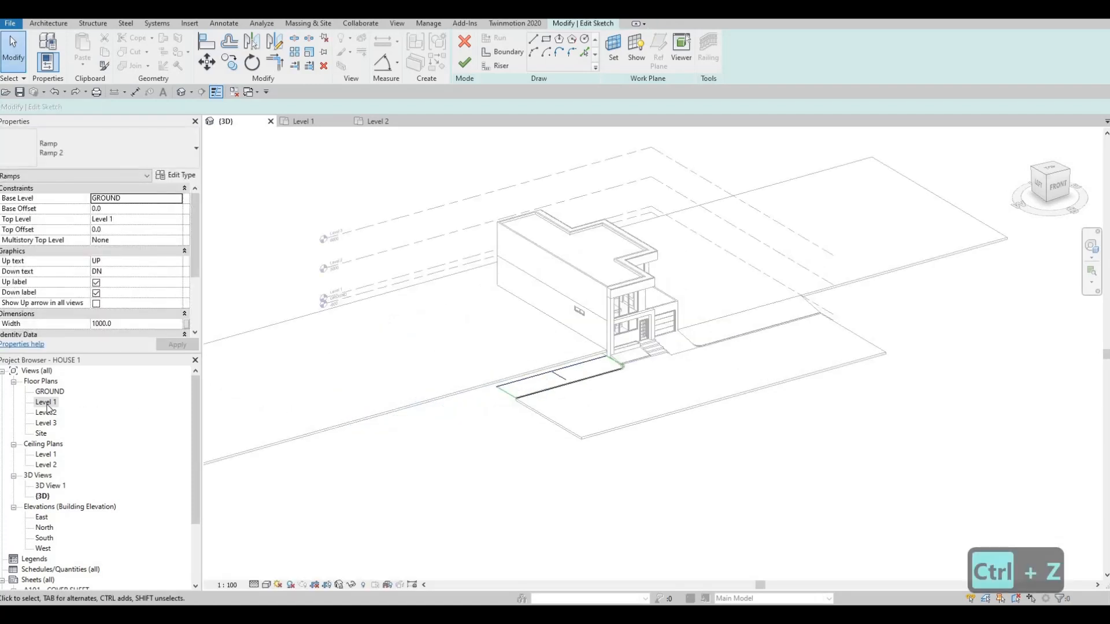
In the Level 1 plan, move the ramp's outer end line far outward from the house and finish the sketch
{"action": "scroll", "coordinate": [473, 389], "scroll_direction": "down", "scroll_amount": 2}
{"action": "middle_click_drag", "start_coordinate": [643, 316], "coordinate": [812, 271]}
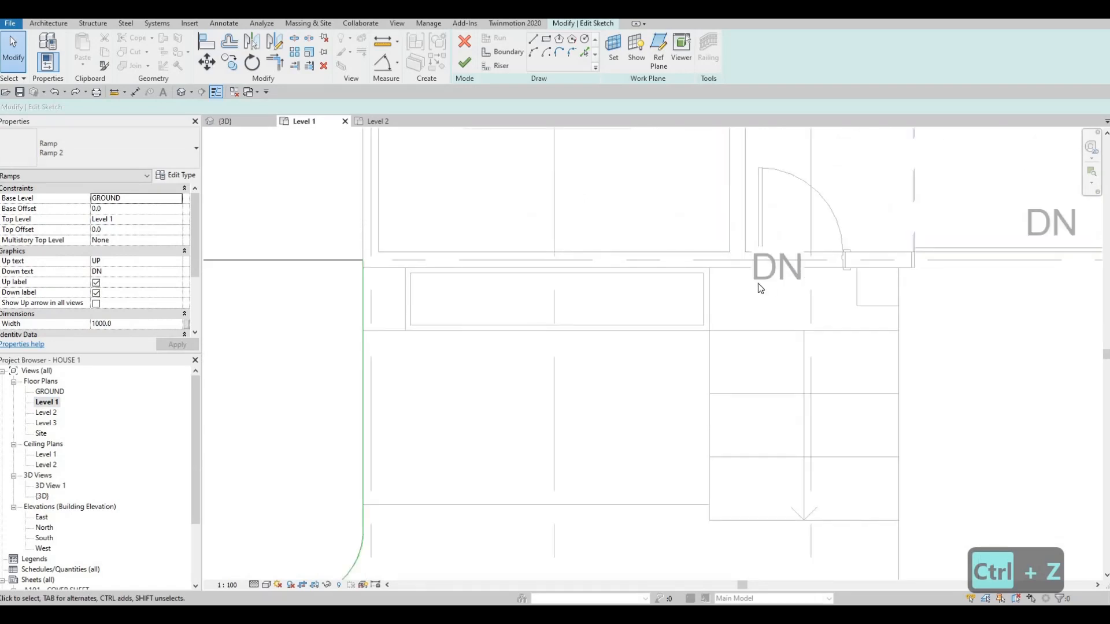
{"action": "scroll", "coordinate": [759, 287], "scroll_direction": "down", "scroll_amount": 3}
{"action": "middle_click_drag", "start_coordinate": [715, 403], "coordinate": [945, 333]}
{"action": "scroll", "coordinate": [770, 279], "scroll_direction": "down", "scroll_amount": 3}
{"action": "middle_click_drag", "start_coordinate": [493, 276], "coordinate": [841, 274]}
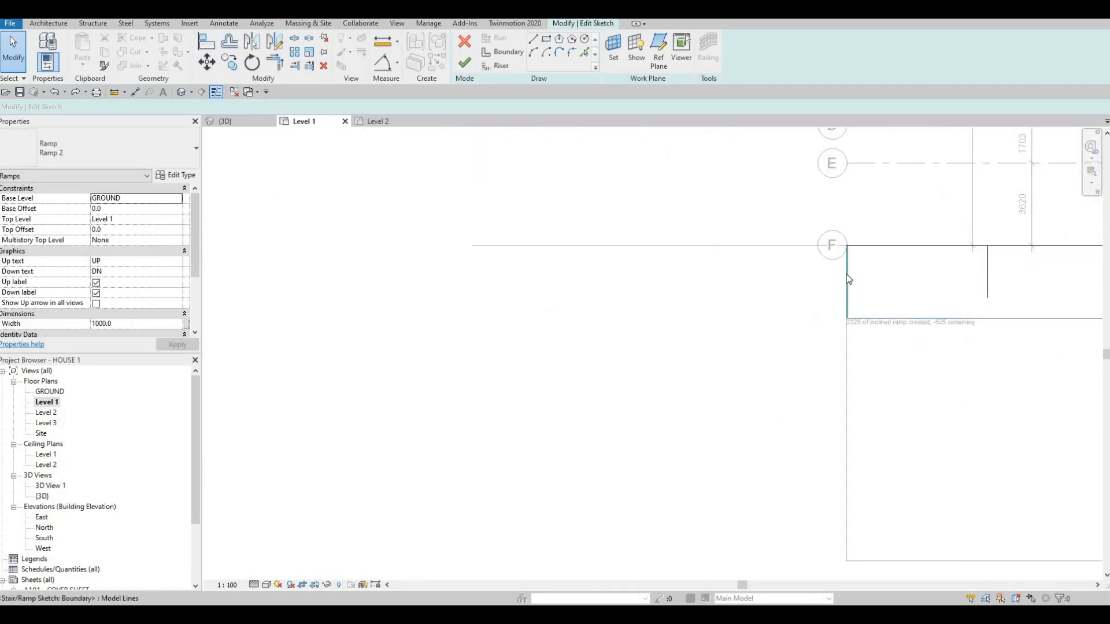
{"action": "left_click_drag", "start_coordinate": [845, 274], "coordinate": [276, 283]}
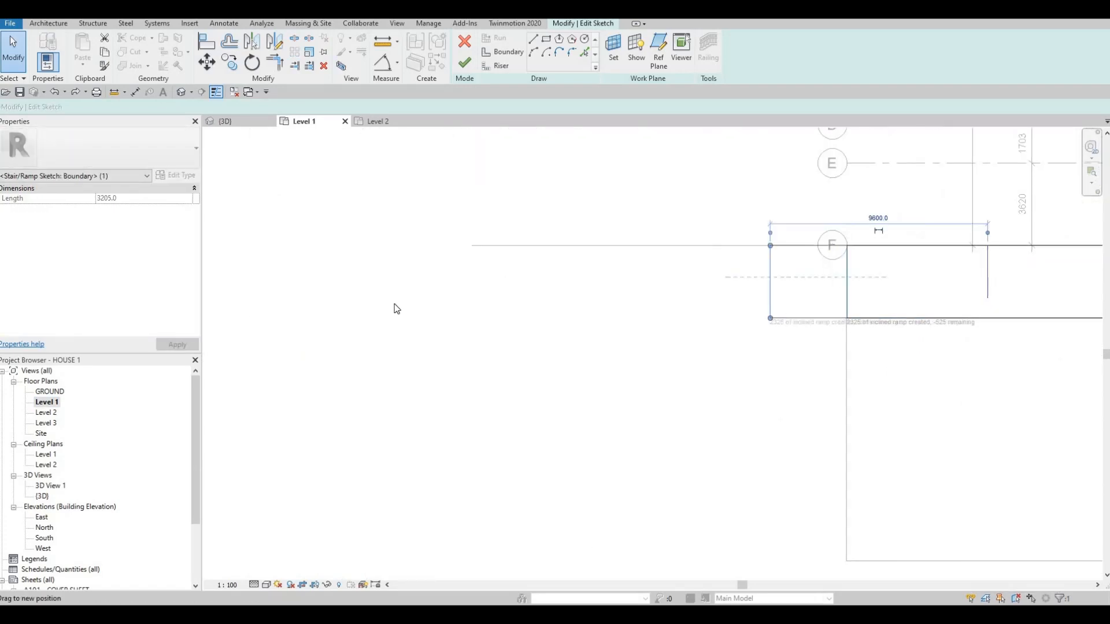
{"action": "middle_click_drag", "start_coordinate": [600, 360], "coordinate": [508, 327]}
{"action": "scroll", "coordinate": [501, 328], "scroll_direction": "down", "scroll_amount": 3}
{"action": "middle_click_drag", "start_coordinate": [664, 319], "coordinate": [855, 312]}
{"action": "scroll", "coordinate": [856, 312], "scroll_direction": "down", "scroll_amount": 2}
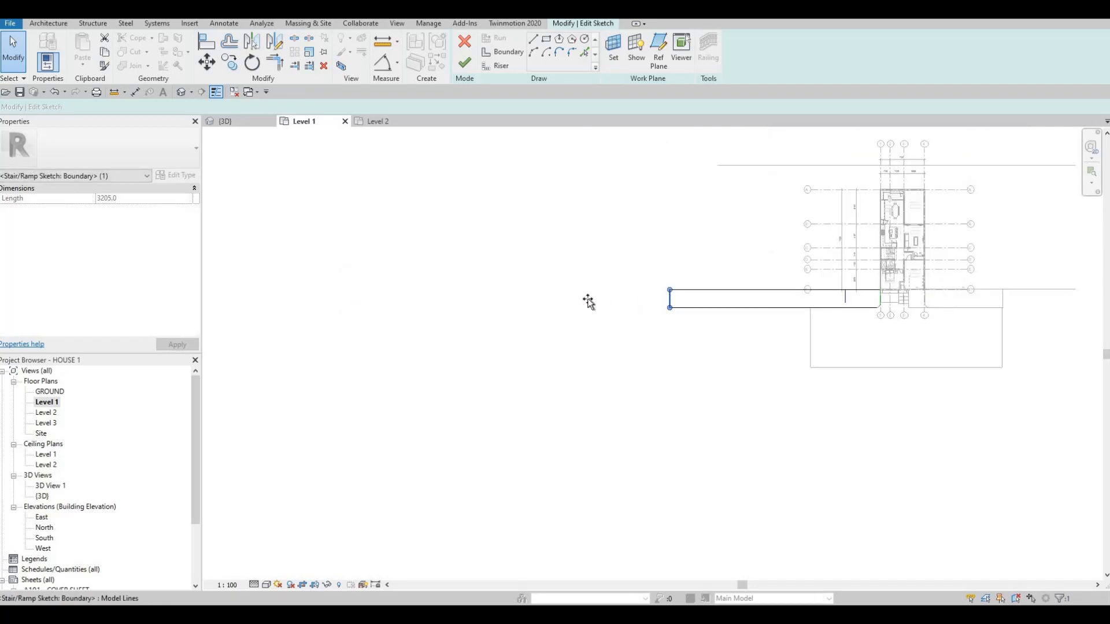
{"action": "left_click_drag", "start_coordinate": [588, 301], "coordinate": [524, 171]}
{"action": "left_click_drag", "start_coordinate": [479, 65], "coordinate": [458, 64]}
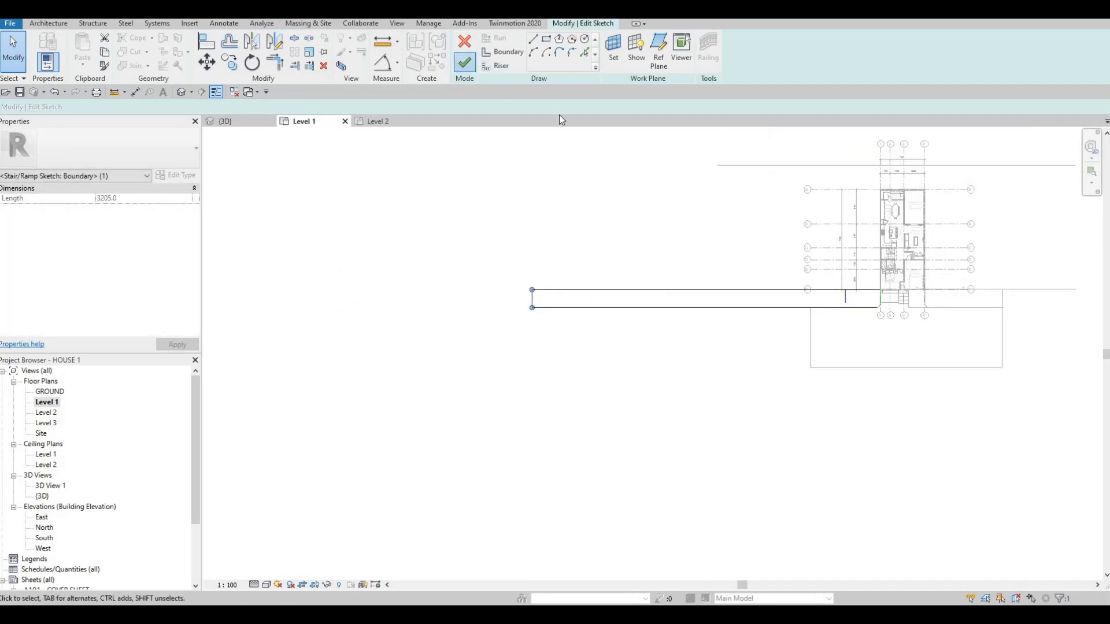
{"action": "key", "text": "Escape"}
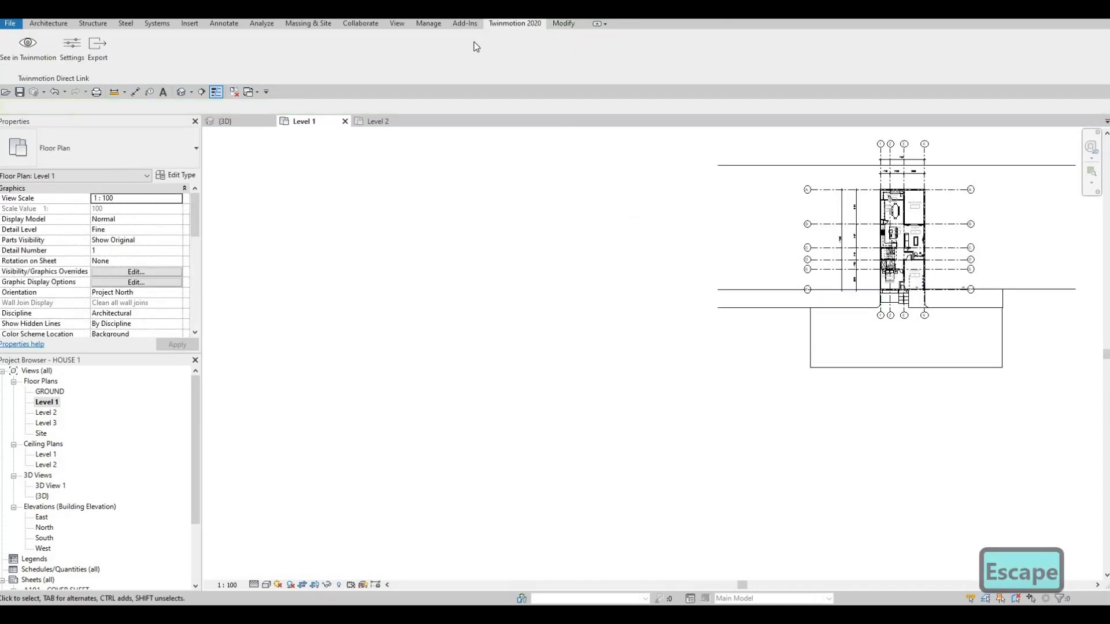
Edit the road floor's boundary, move both side edges far outward and the front edge farther from the house, and finish the edit
{"action": "left_click", "coordinate": [814, 342]}
{"action": "double_click", "coordinate": [814, 336]}
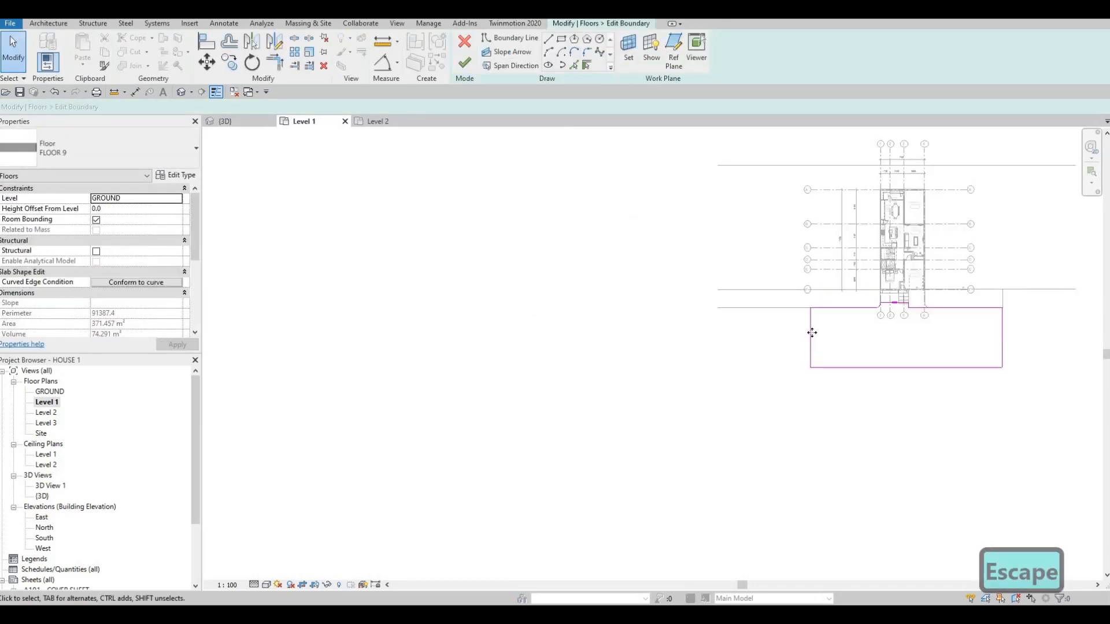
{"action": "left_click_drag", "start_coordinate": [810, 336], "coordinate": [465, 337]}
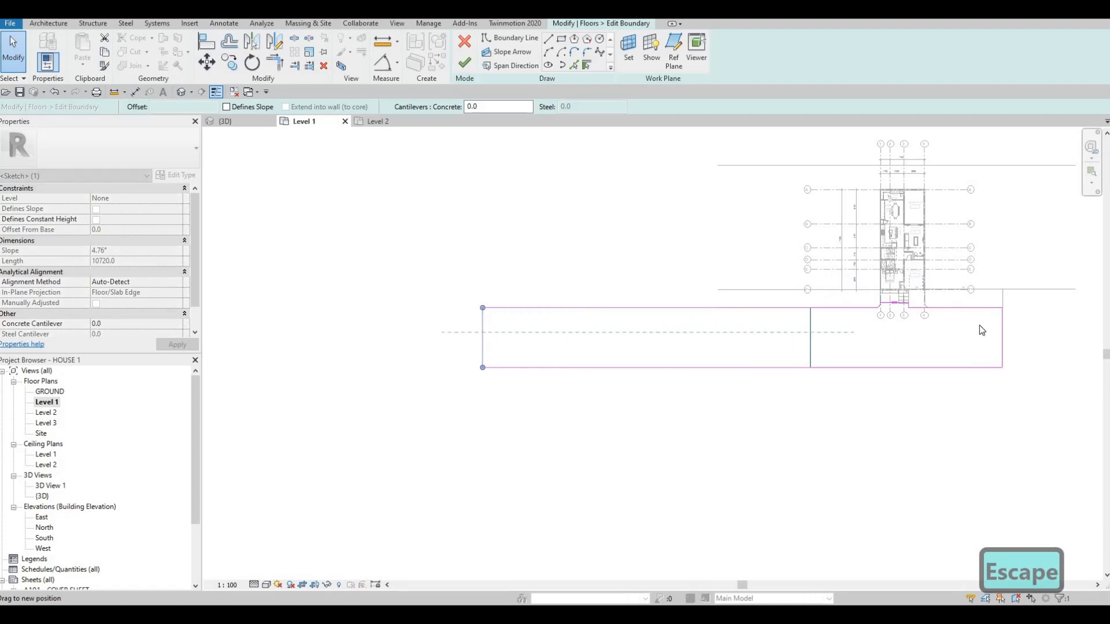
{"action": "middle_click_drag", "start_coordinate": [1005, 333], "coordinate": [630, 341]}
{"action": "left_click_drag", "start_coordinate": [627, 342], "coordinate": [931, 337]}
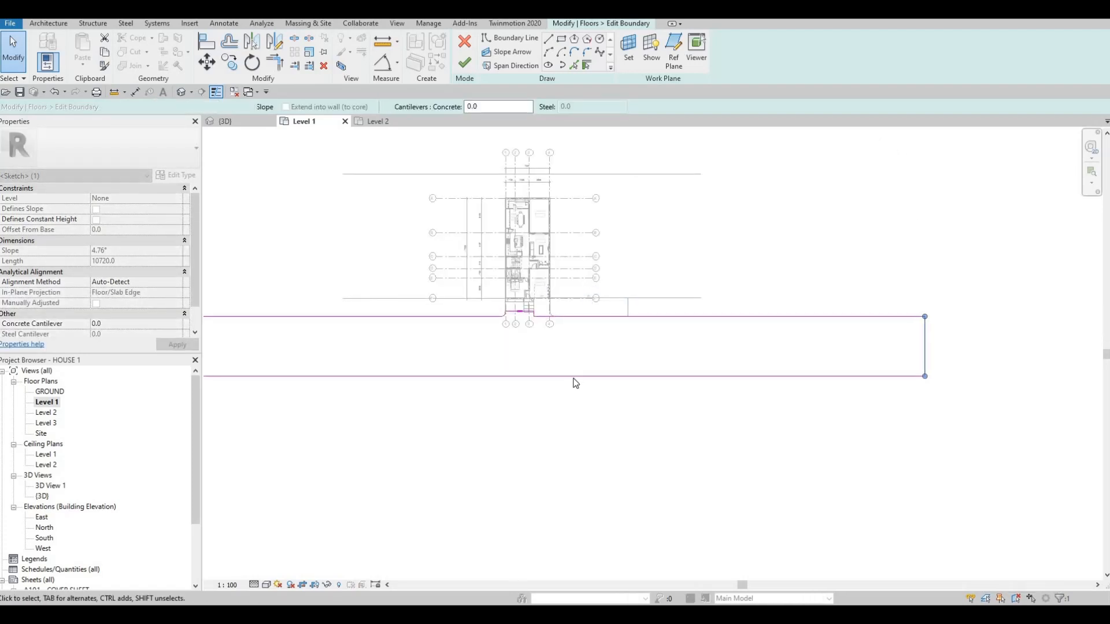
{"action": "left_click_drag", "start_coordinate": [561, 376], "coordinate": [559, 434]}
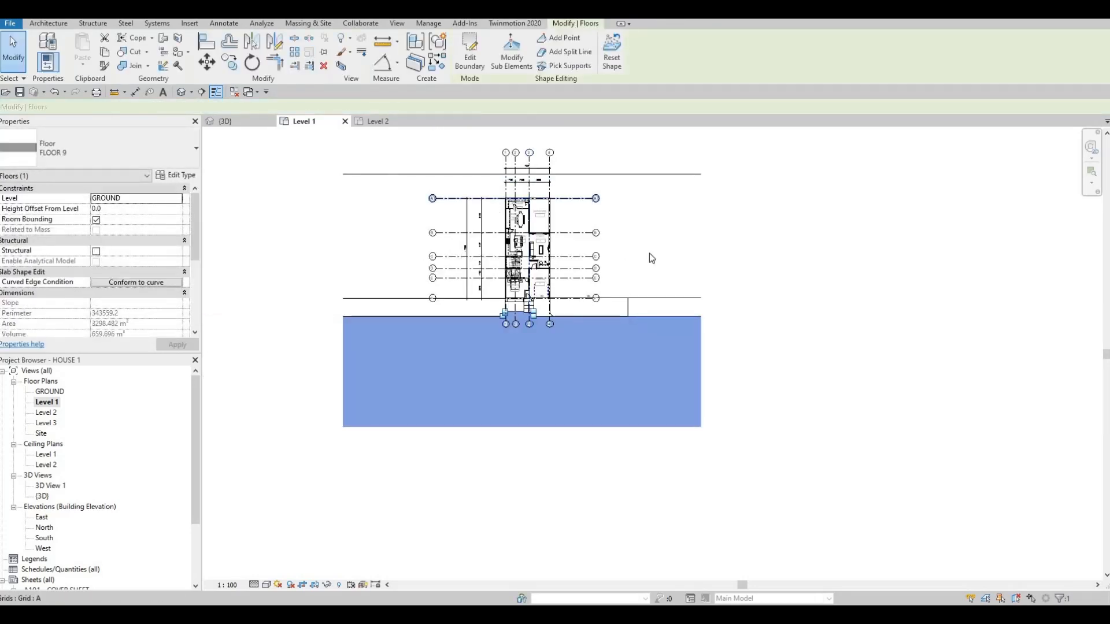
Check the extended road in the GROUND plan and open the garage-side ramp's sketch for editing from the 3D view
{"action": "left_click", "coordinate": [630, 310]}
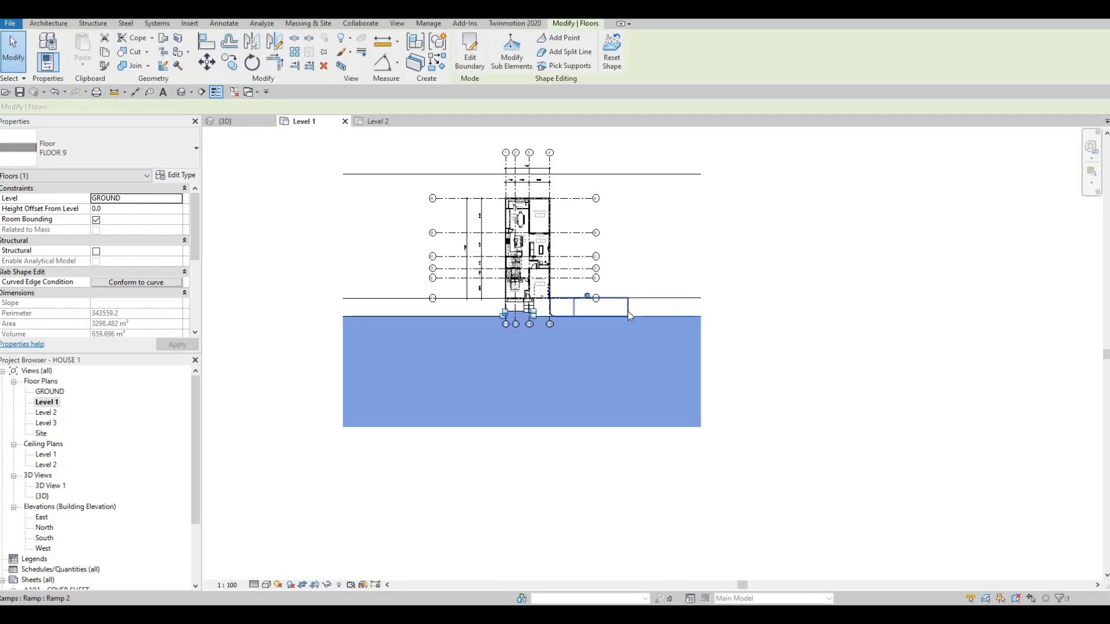
{"action": "double_click", "coordinate": [51, 392]}
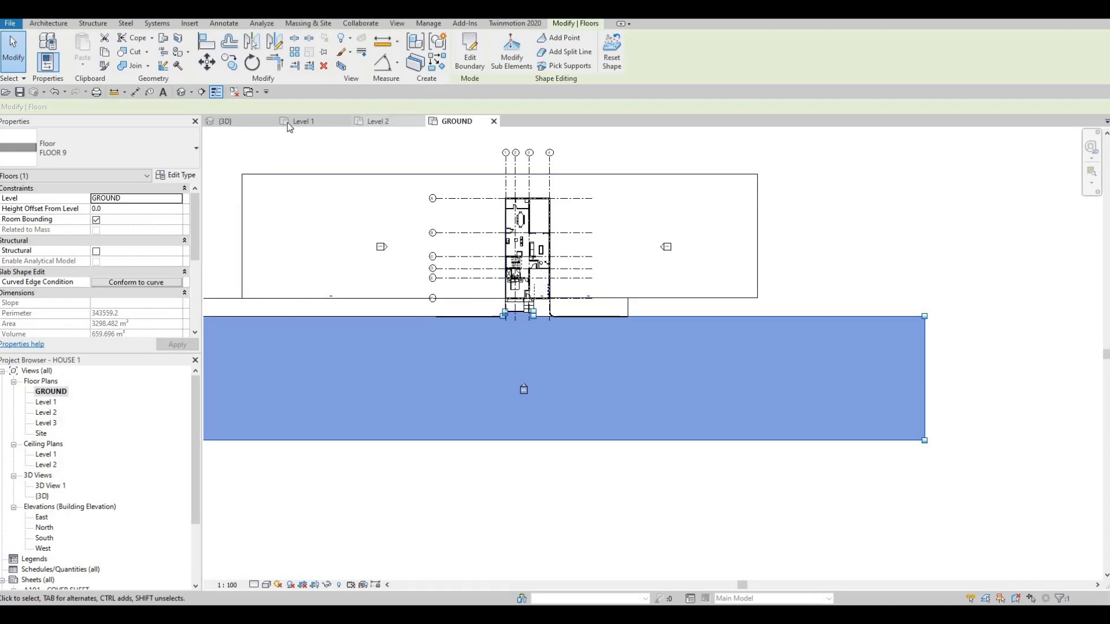
{"action": "left_click", "coordinate": [311, 122]}
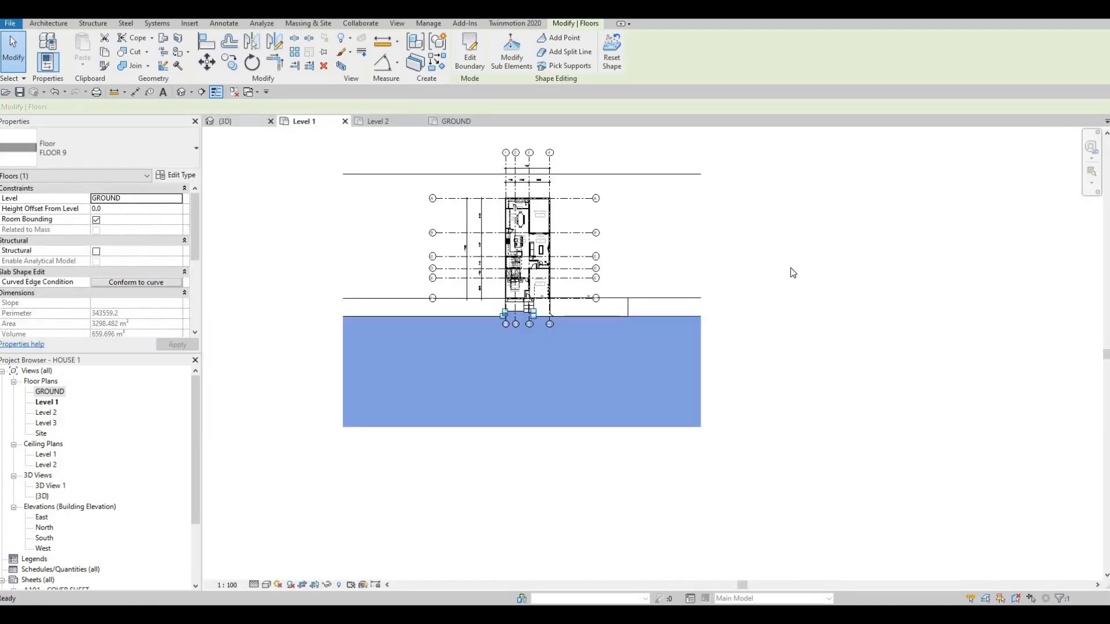
{"action": "key", "text": "ctrl+Tab"}
{"action": "key", "text": "Escape"}
{"action": "left_click", "coordinate": [698, 341]}
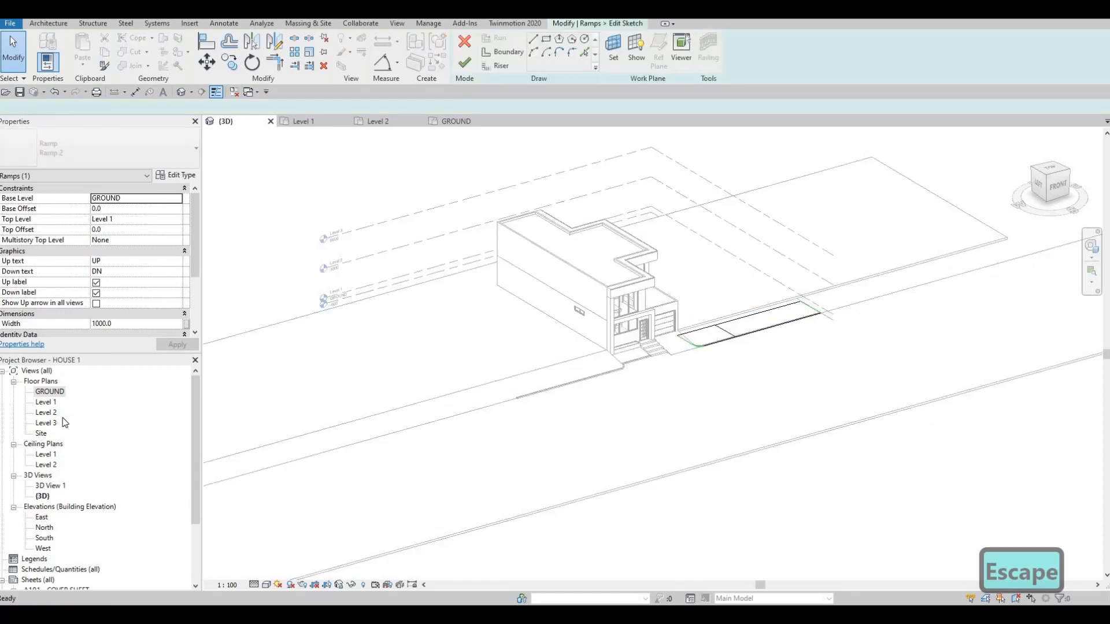
In the Level 1 plan, move the garage-side ramp's outer end line far outward from the house and finish the sketch
{"action": "double_click", "coordinate": [56, 403]}
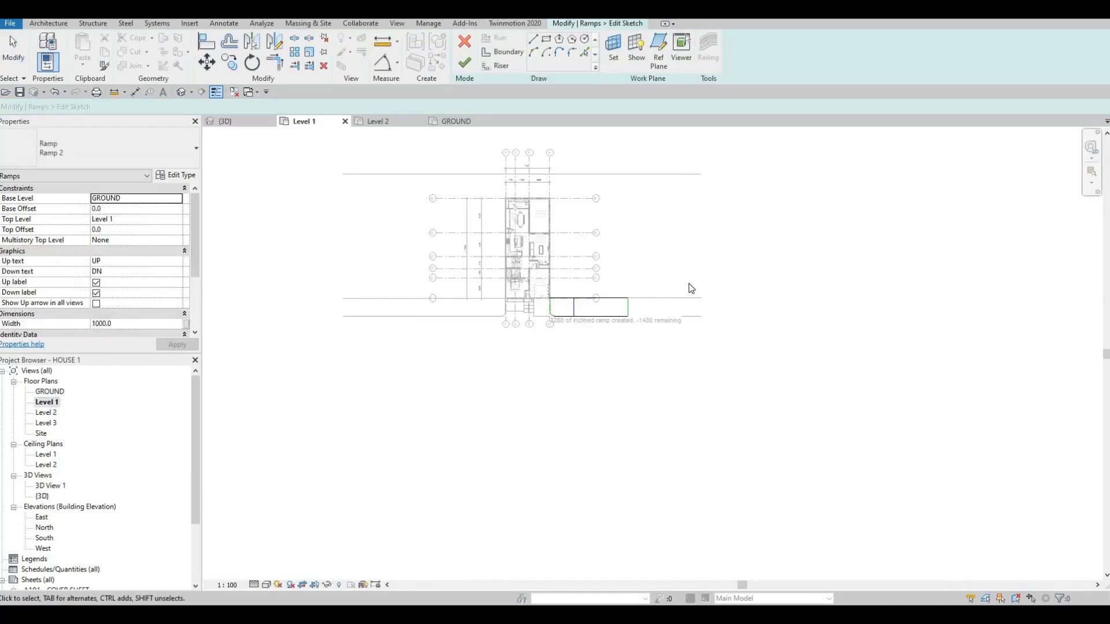
{"action": "scroll", "coordinate": [621, 312], "scroll_direction": "up", "scroll_amount": 3}
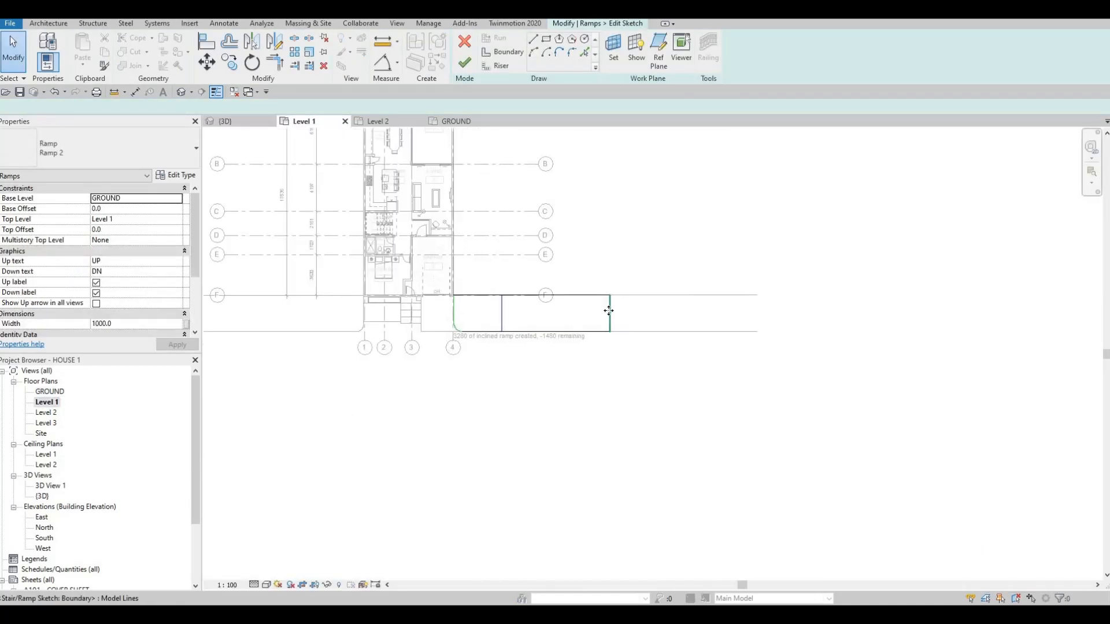
{"action": "left_click", "coordinate": [609, 310]}
{"action": "left_click_drag", "start_coordinate": [1071, 312], "coordinate": [1098, 323]}
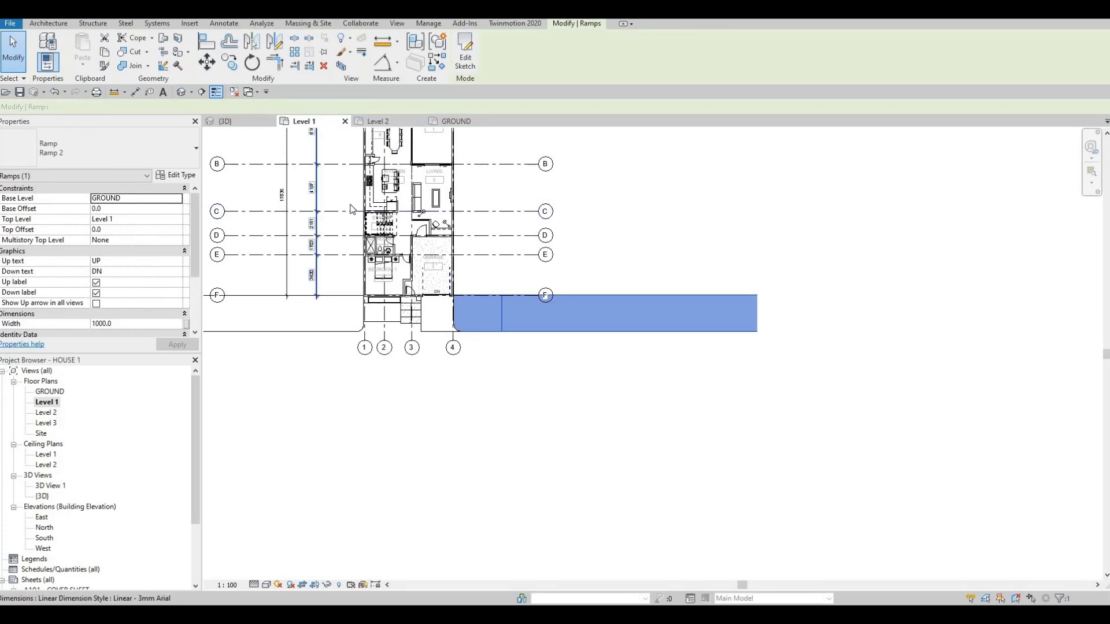
{"action": "key", "text": "Escape"}
In the GROUND plan, stretch both ends of the curb along the road outward to the outer ends of the extended ramps
{"action": "left_click", "coordinate": [226, 121]}
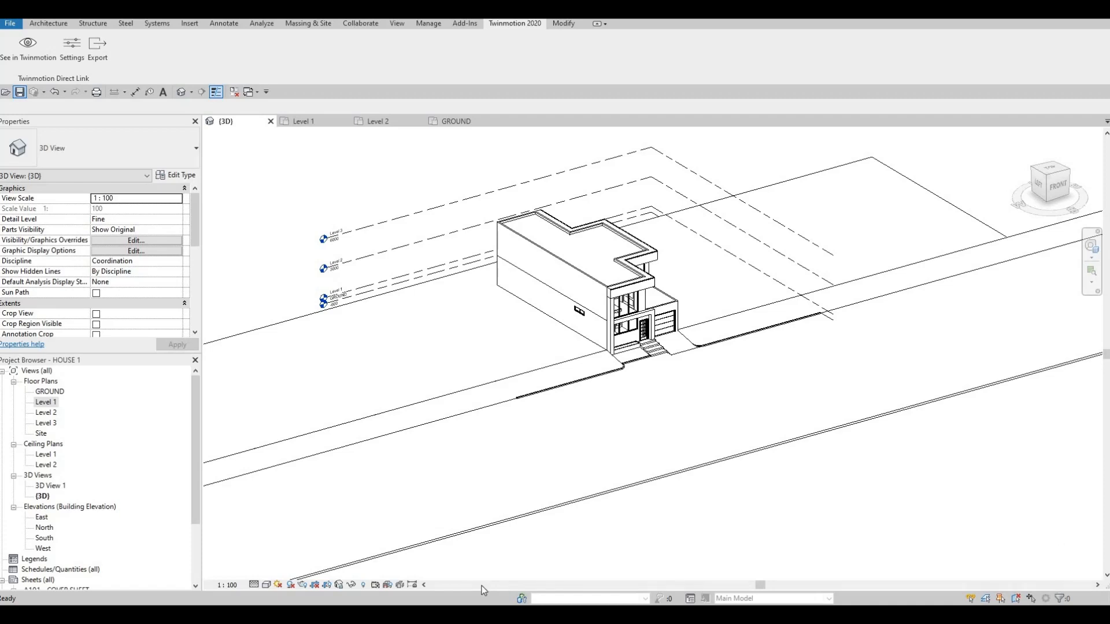
{"action": "scroll", "coordinate": [530, 396], "scroll_direction": "up", "scroll_amount": 4}
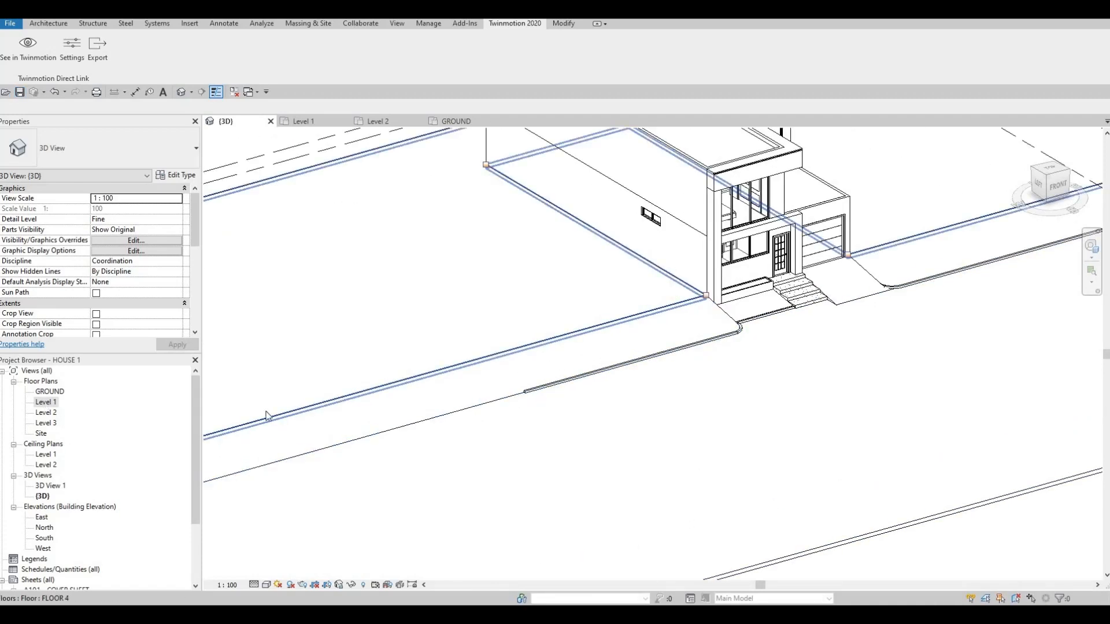
{"action": "middle_click_drag", "start_coordinate": [837, 423], "coordinate": [837, 423]}
{"action": "key", "text": "Escape"}
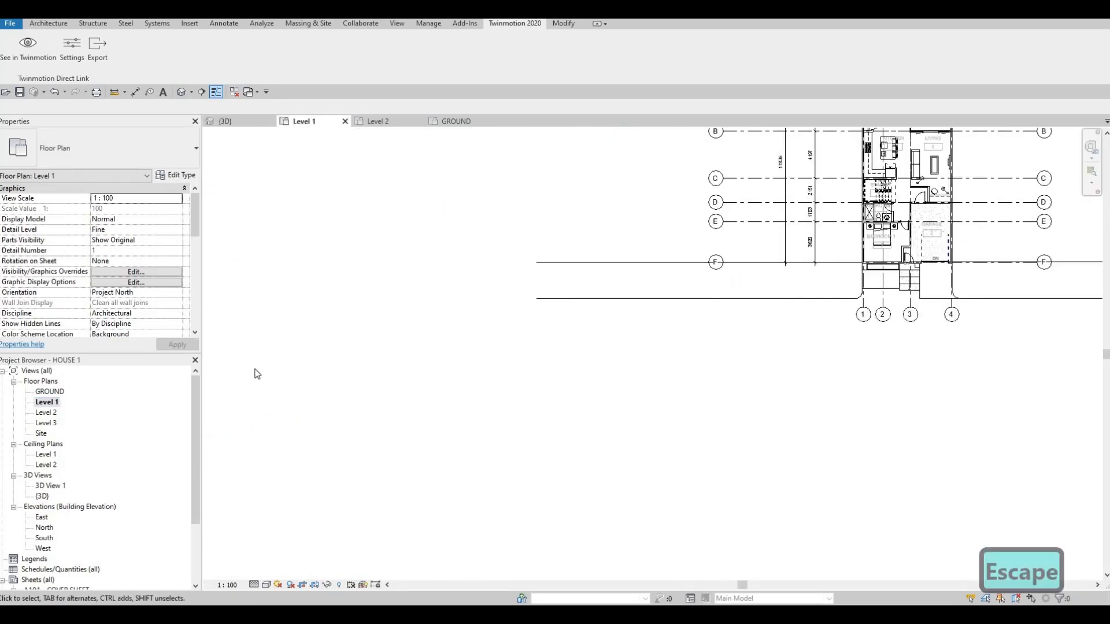
{"action": "left_click", "coordinate": [57, 392]}
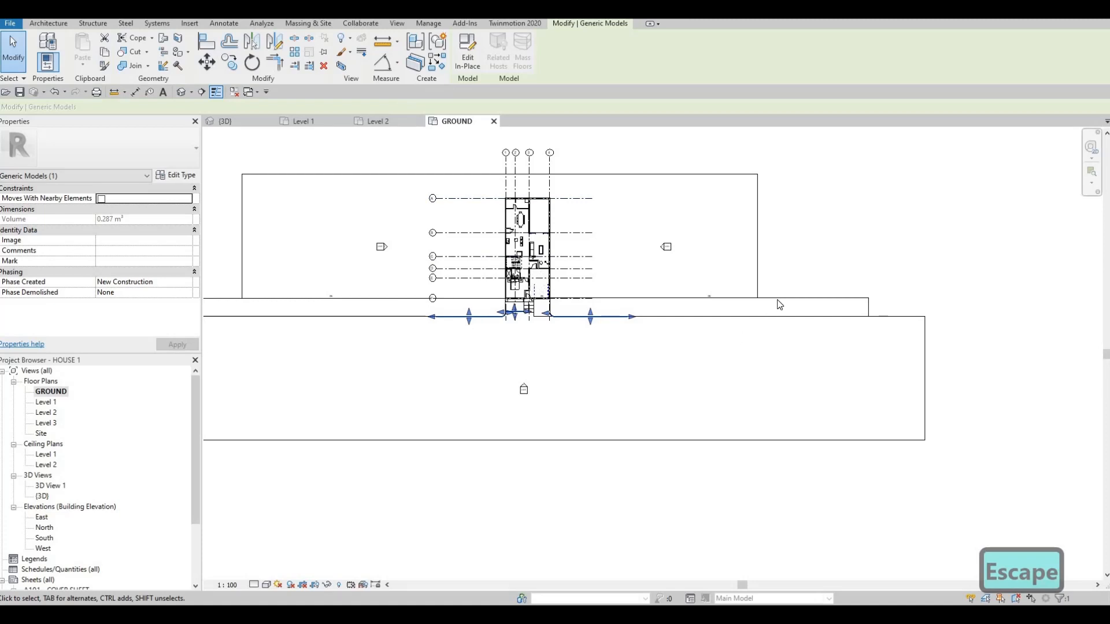
{"action": "middle_click_drag", "start_coordinate": [428, 315], "coordinate": [761, 317]}
{"action": "left_click_drag", "start_coordinate": [709, 318], "coordinate": [492, 322]}
{"action": "key", "text": "Escape"}
{"action": "middle_click_drag", "start_coordinate": [958, 324], "coordinate": [617, 324]}
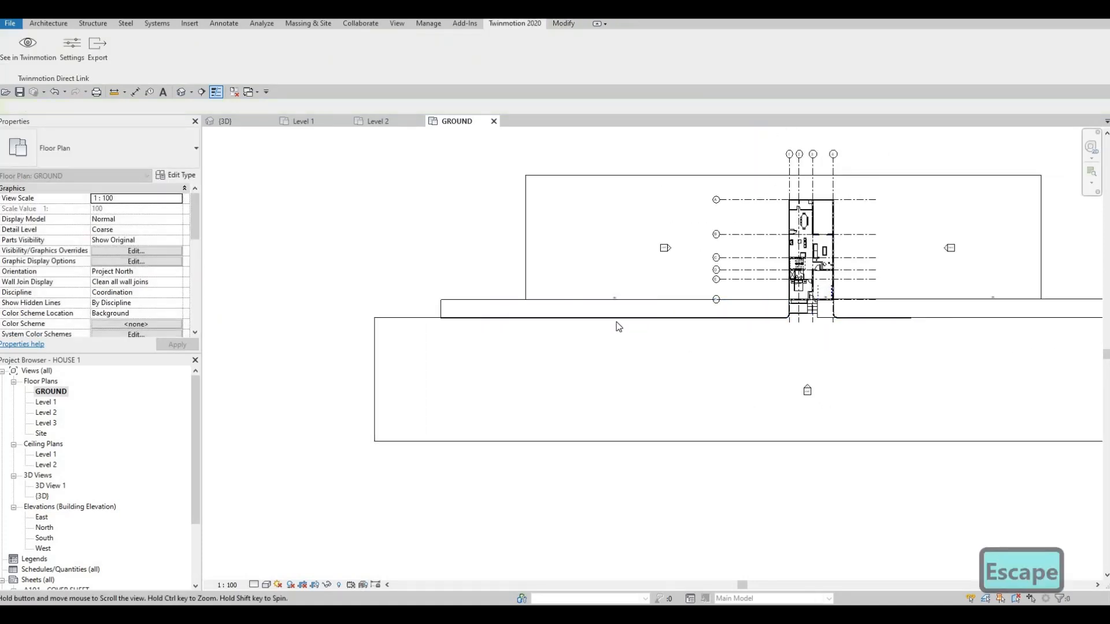
{"action": "left_click", "coordinate": [623, 319]}
{"action": "left_click_drag", "start_coordinate": [623, 318], "coordinate": [863, 323]}
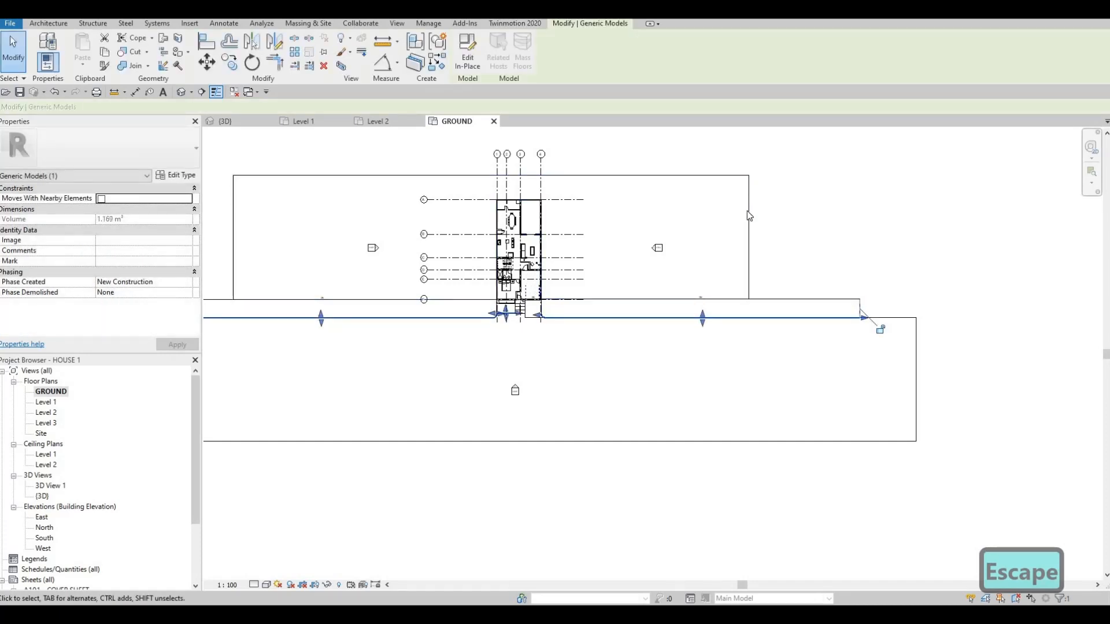
Edit the Level 1 ground slab's boundary, move both side edges outward nearly in line with the road's ends, and finish the edit
{"action": "left_click", "coordinate": [749, 215]}
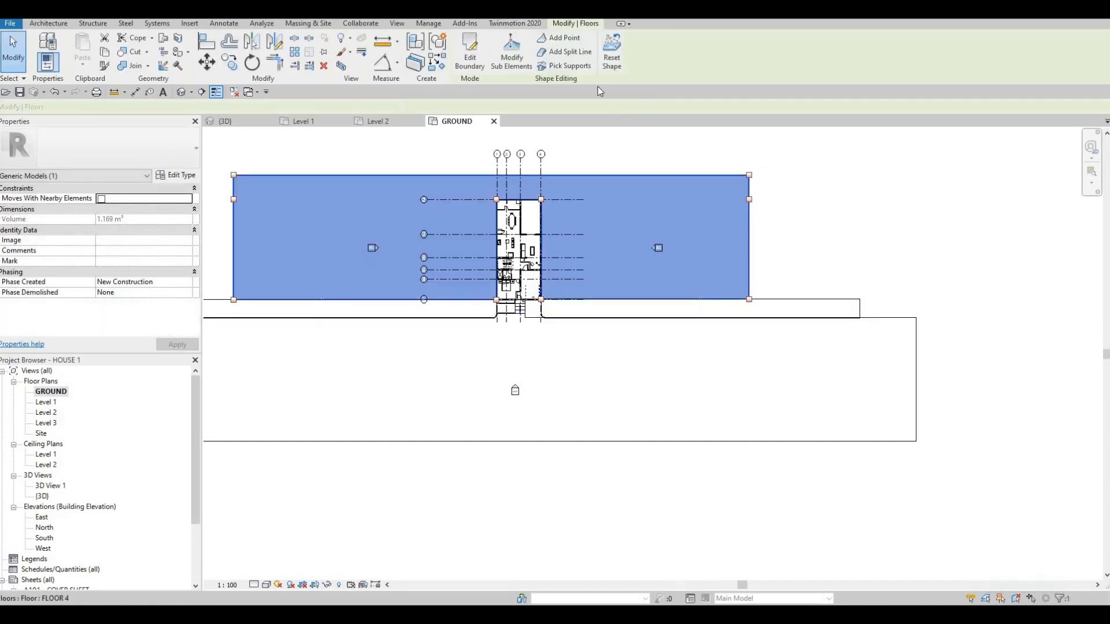
{"action": "left_click", "coordinate": [483, 58]}
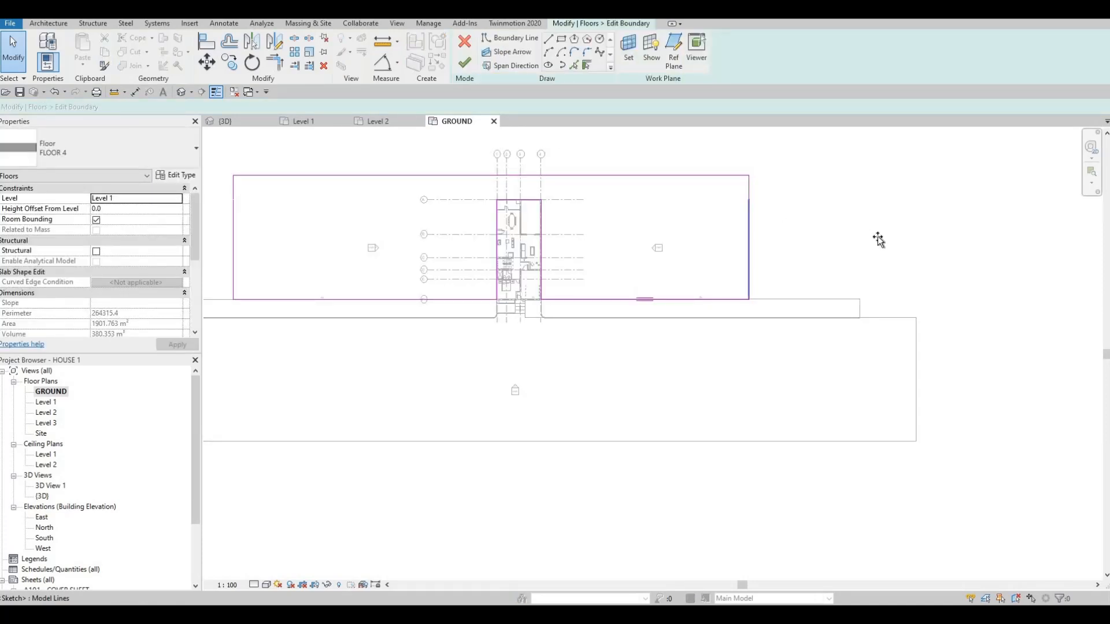
{"action": "left_click_drag", "start_coordinate": [878, 240], "coordinate": [922, 245]}
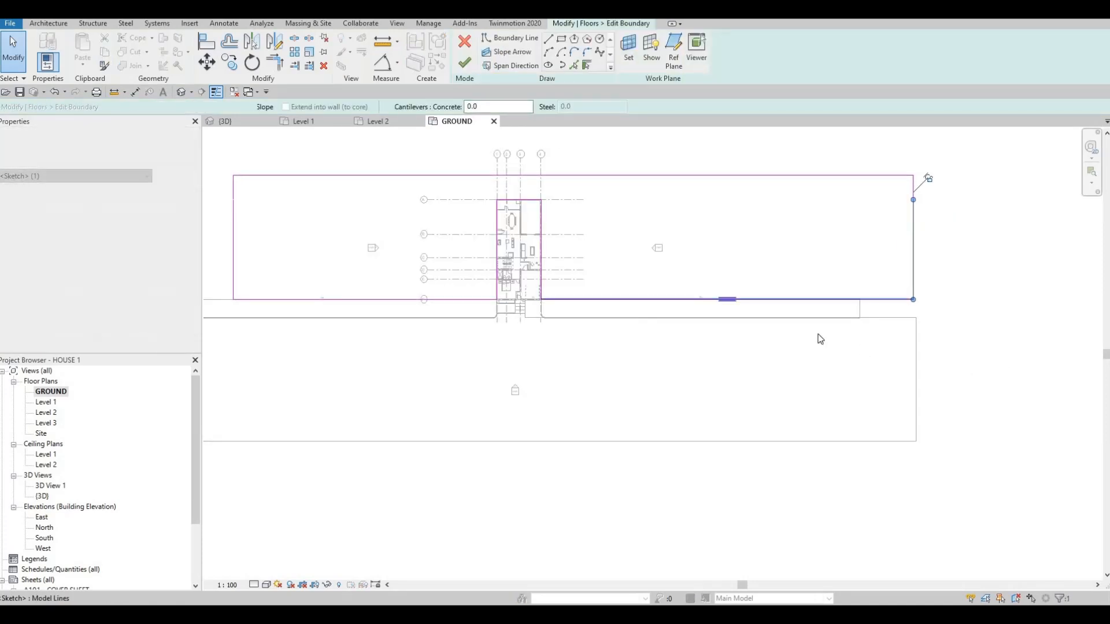
{"action": "scroll", "coordinate": [528, 294], "scroll_direction": "down", "scroll_amount": 1}
{"action": "middle_click_drag", "start_coordinate": [528, 293], "coordinate": [983, 359]}
{"action": "left_click_drag", "start_coordinate": [724, 300], "coordinate": [574, 306]}
{"action": "left_click", "coordinate": [465, 66]}
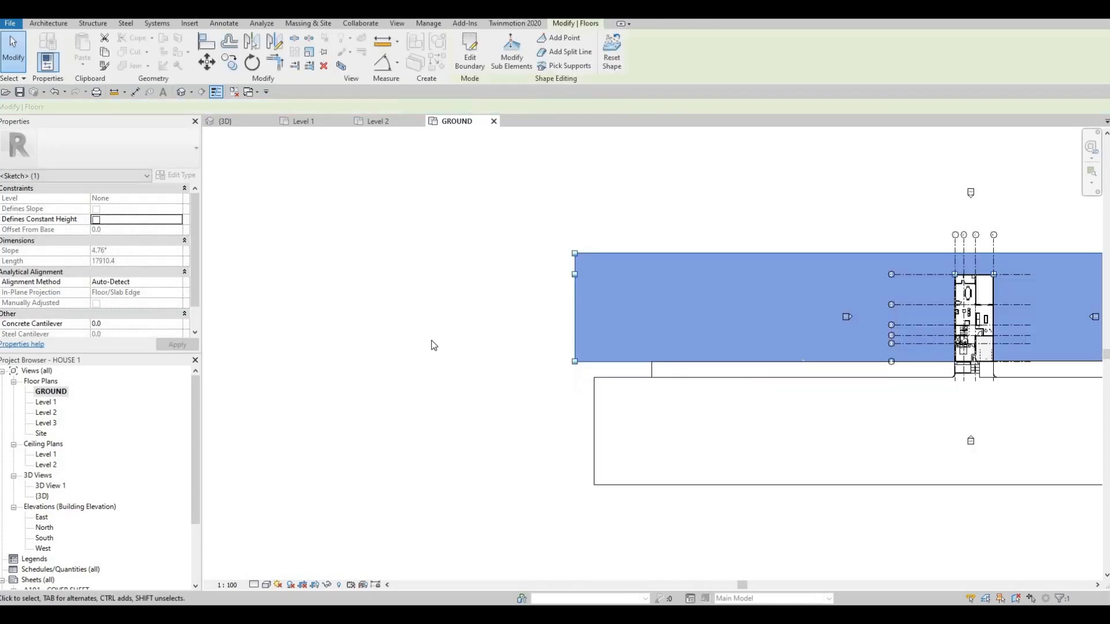
{"action": "scroll", "coordinate": [431, 339], "scroll_direction": "down", "scroll_amount": 2}
{"action": "key", "text": "Escape"}
{"action": "key", "text": "Escape"}
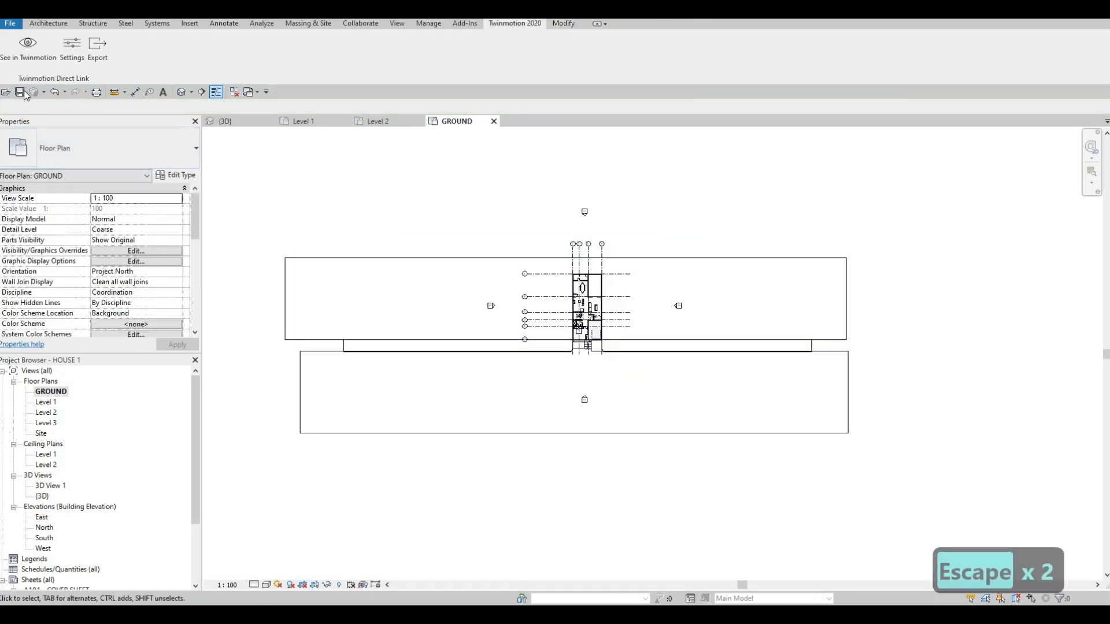
Return to the Revit 3D view and send the updated house model to Twinmotion
{"action": "left_click", "coordinate": [237, 125]}
{"action": "left_click", "coordinate": [28, 49]}
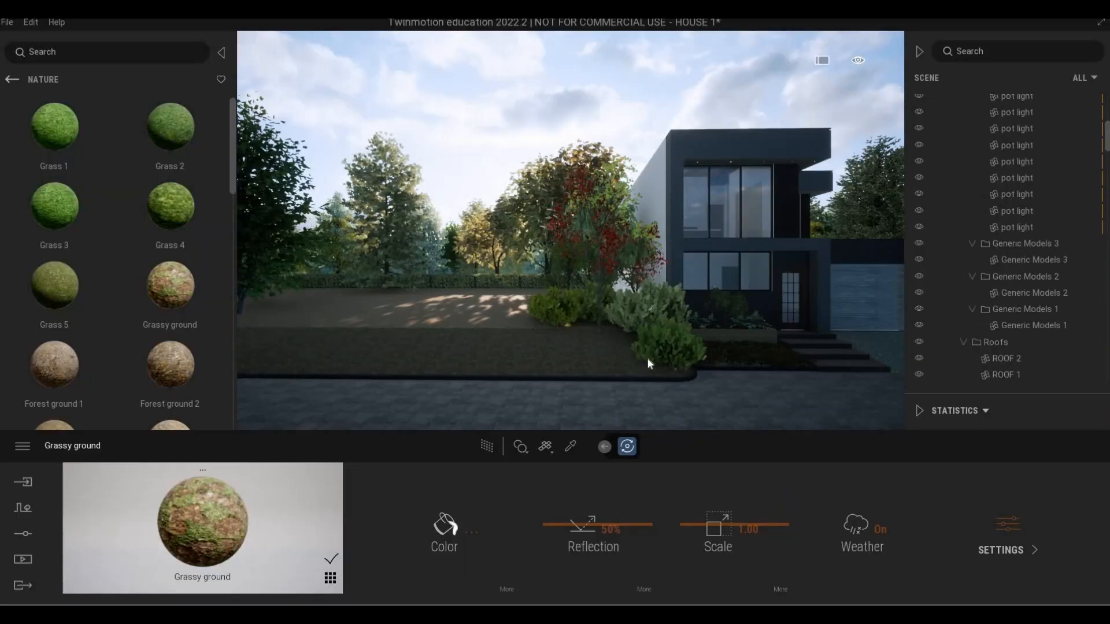
{"action": "key", "text": "Escape"}
{"action": "key", "text": "Escape"}
Walk around the front and sides of the house to examine the extended ground, ramps, curb and road in the scene
{"action": "right_click_drag", "start_coordinate": [682, 365], "coordinate": [832, 370]}
{"action": "key", "text": "w"}
{"action": "key", "text": "a"}
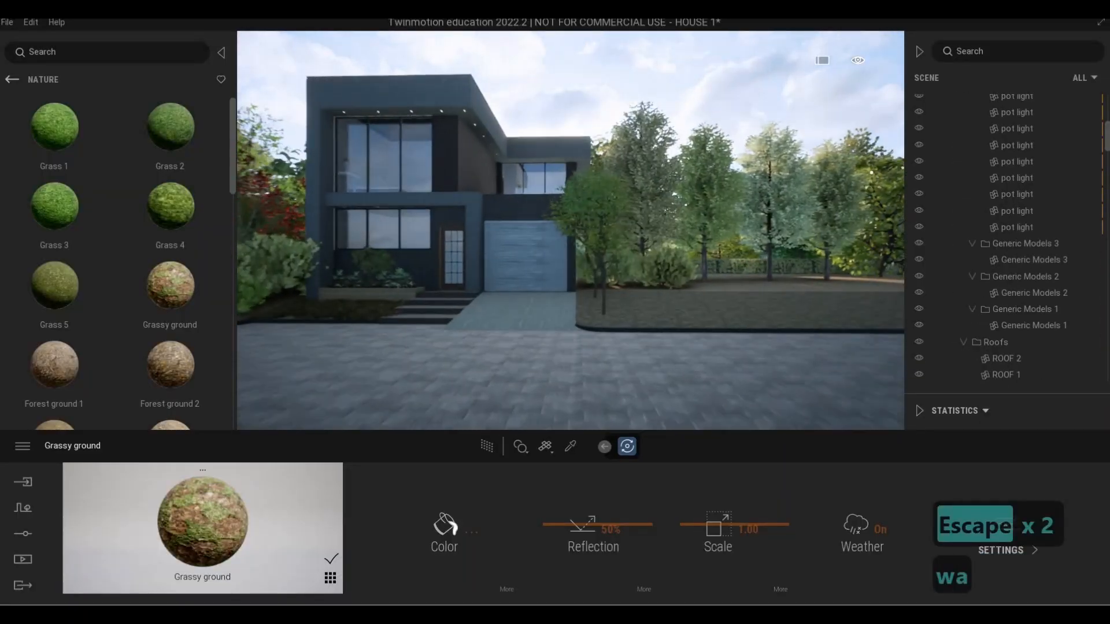
{"action": "key", "text": "q"}
{"action": "key", "text": "a"}
{"action": "key", "text": "e"}
{"action": "key", "text": "d"}
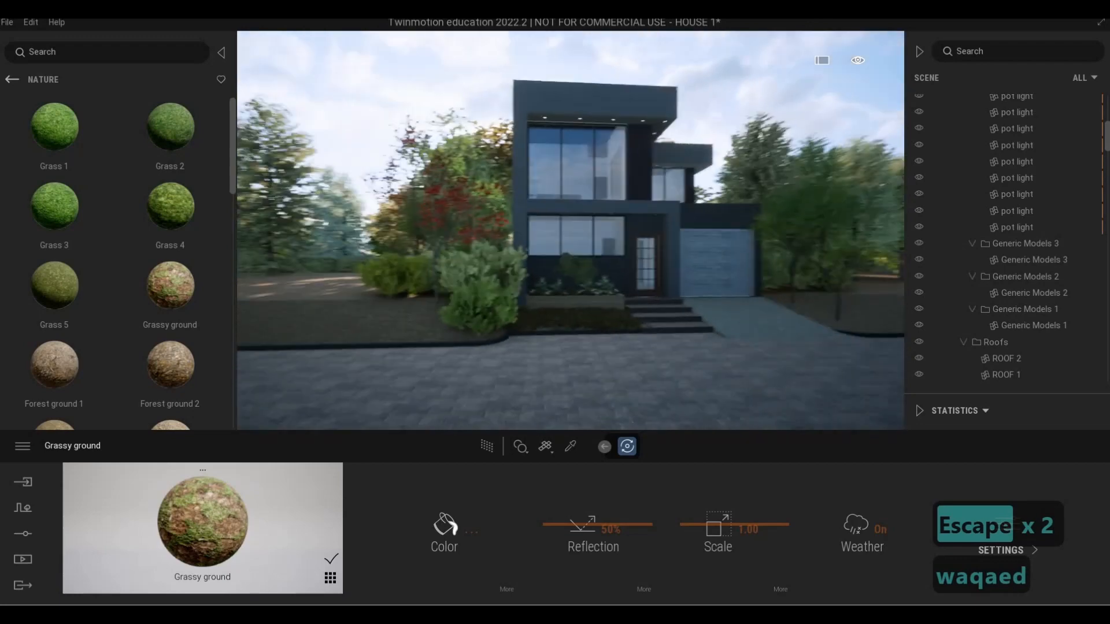
{"action": "key", "text": "s"}
{"action": "key", "text": "d"}
{"action": "key", "text": "d"}
{"action": "key", "text": "d"}
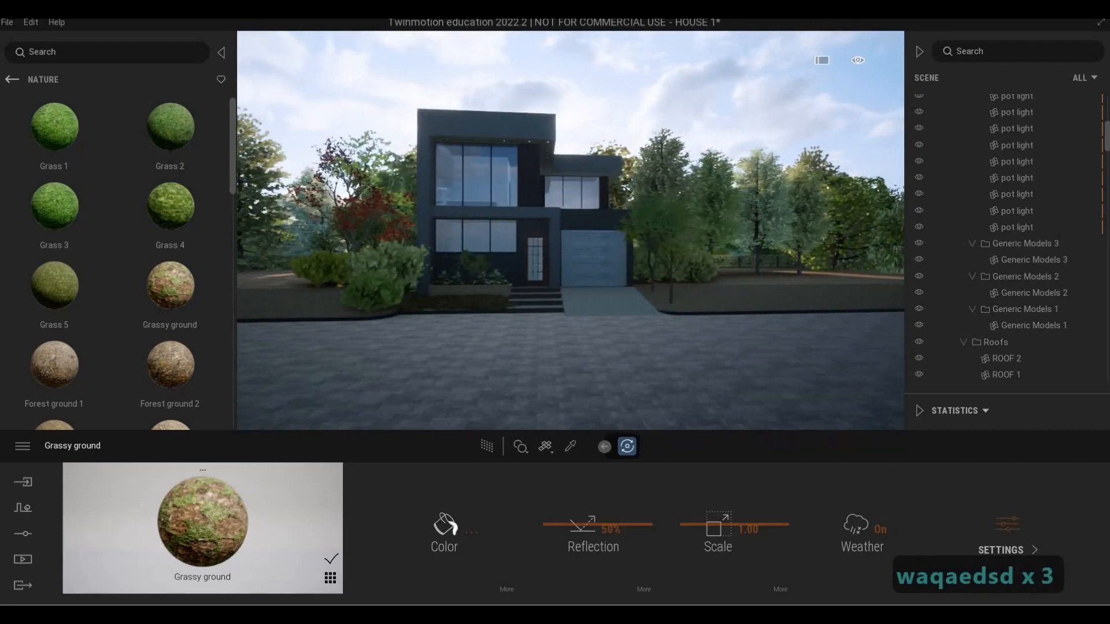
{"action": "key", "text": "a"}
{"action": "key", "text": "a"}
{"action": "key", "text": "a"}
{"action": "key", "text": "w"}
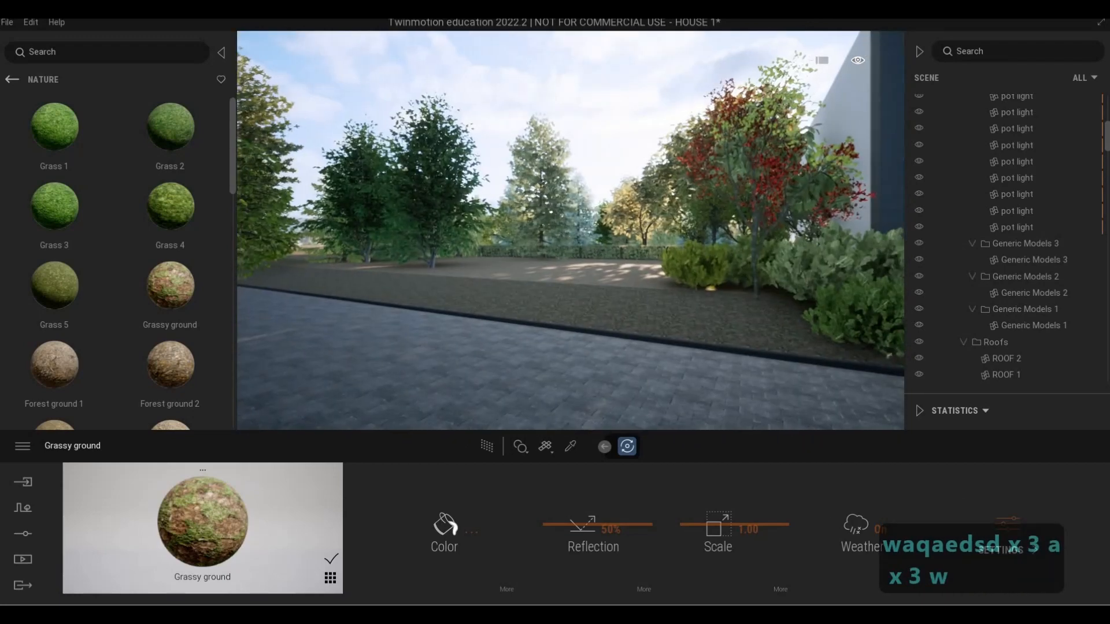
{"action": "key", "text": "w"}
{"action": "key", "text": "s"}
{"action": "key", "text": "a"}
{"action": "key", "text": "w"}
{"action": "key", "text": "q"}
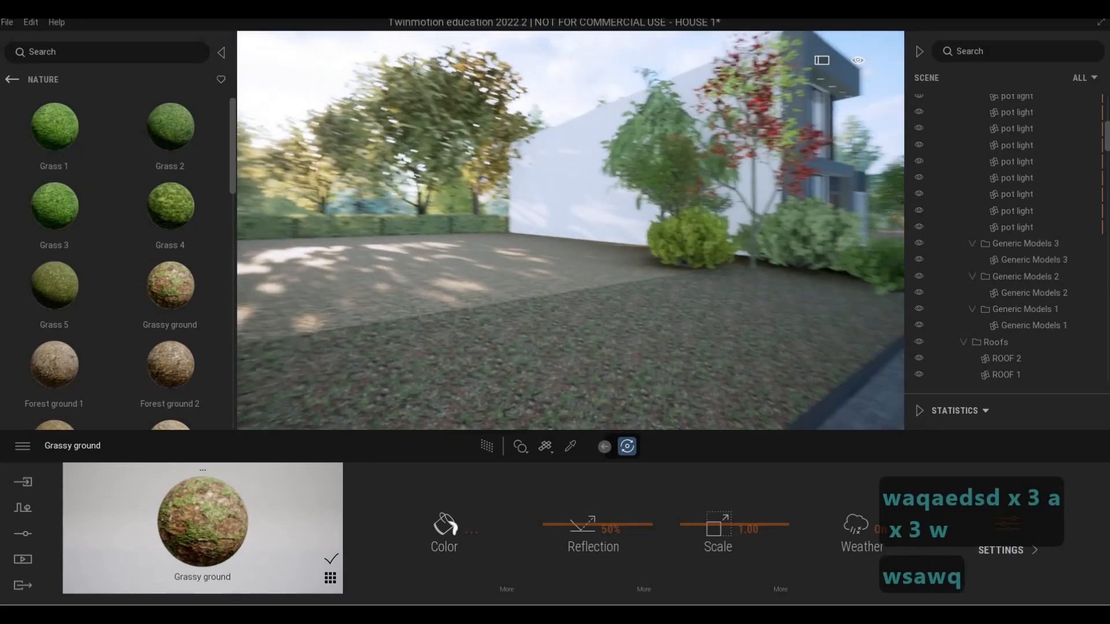
{"action": "key", "text": "d"}
{"action": "key", "text": "d"}
{"action": "key", "text": "d"}
{"action": "key", "text": "d"}
{"action": "key", "text": "d"}
{"action": "key", "text": "d"}
{"action": "key", "text": "d"}
{"action": "key", "text": "d"}
{"action": "key", "text": "d"}
{"action": "key", "text": "d"}
{"action": "key", "text": "d"}
{"action": "key", "text": "d"}
{"action": "key", "text": "d"}
{"action": "key", "text": "d"}
{"action": "key", "text": "e"}
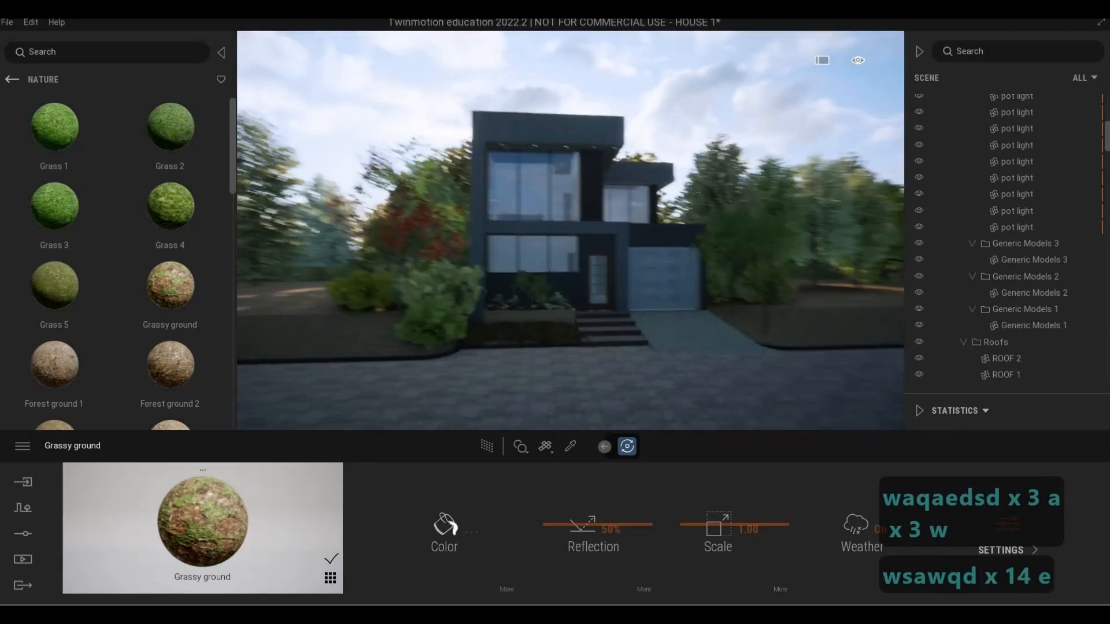
{"action": "key", "text": "e"}
{"action": "key", "text": "q"}
{"action": "key", "text": "d"}
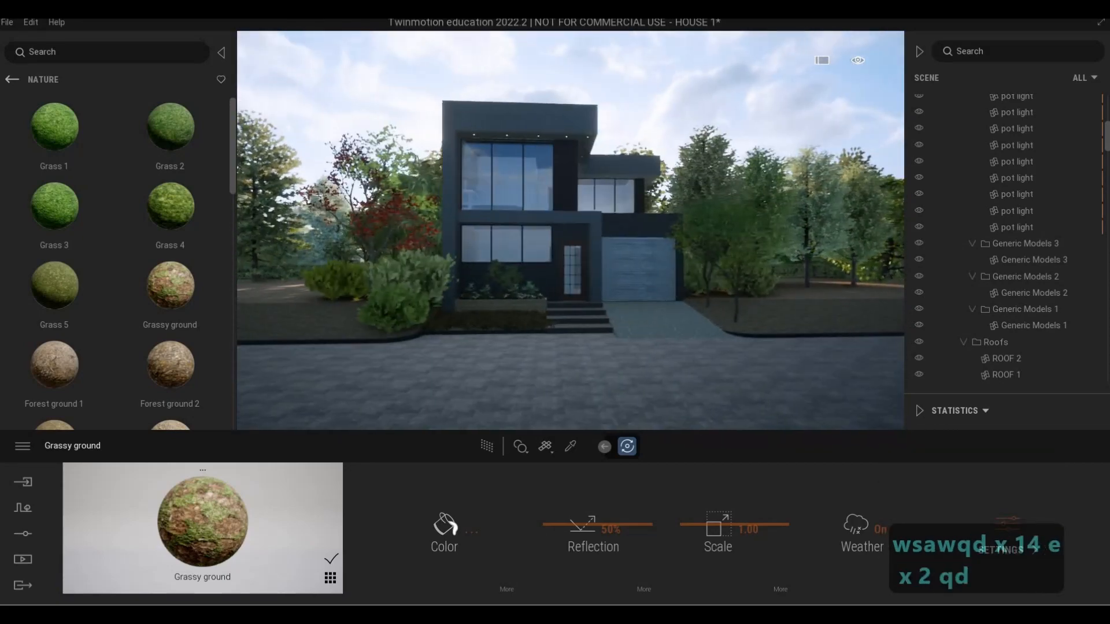
{"action": "key", "text": "d"}
{"action": "key", "text": "d"}
{"action": "key", "text": "d"}
{"action": "key", "text": "a"}
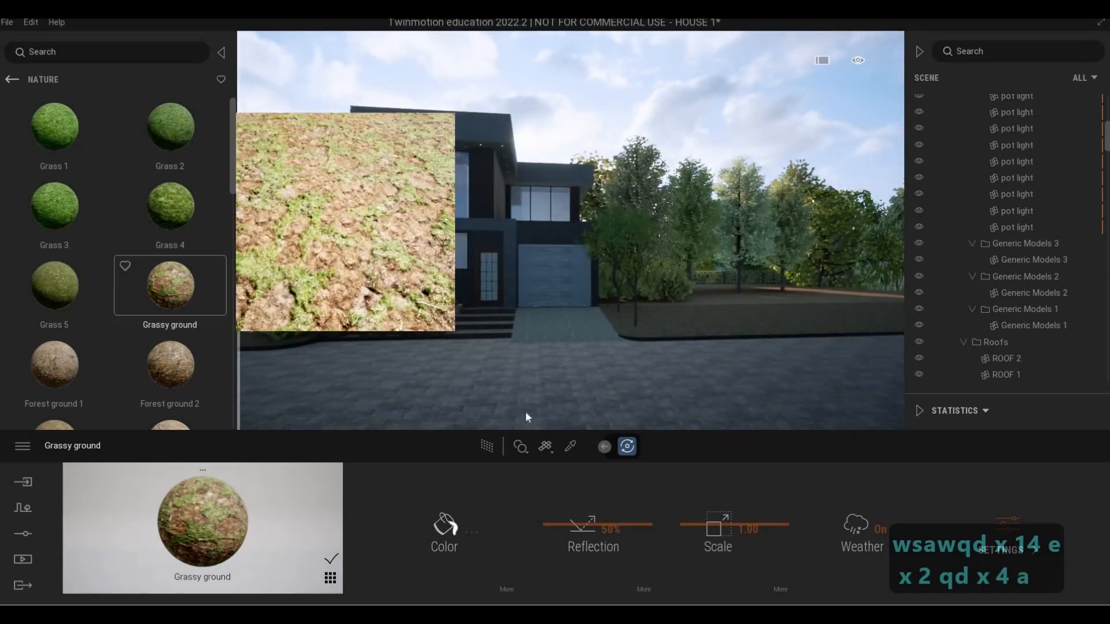
Browse the vegetation library's Trees category and select Mexican Lime as the first species for a mixed planting set
{"action": "left_click", "coordinate": [13, 79]}
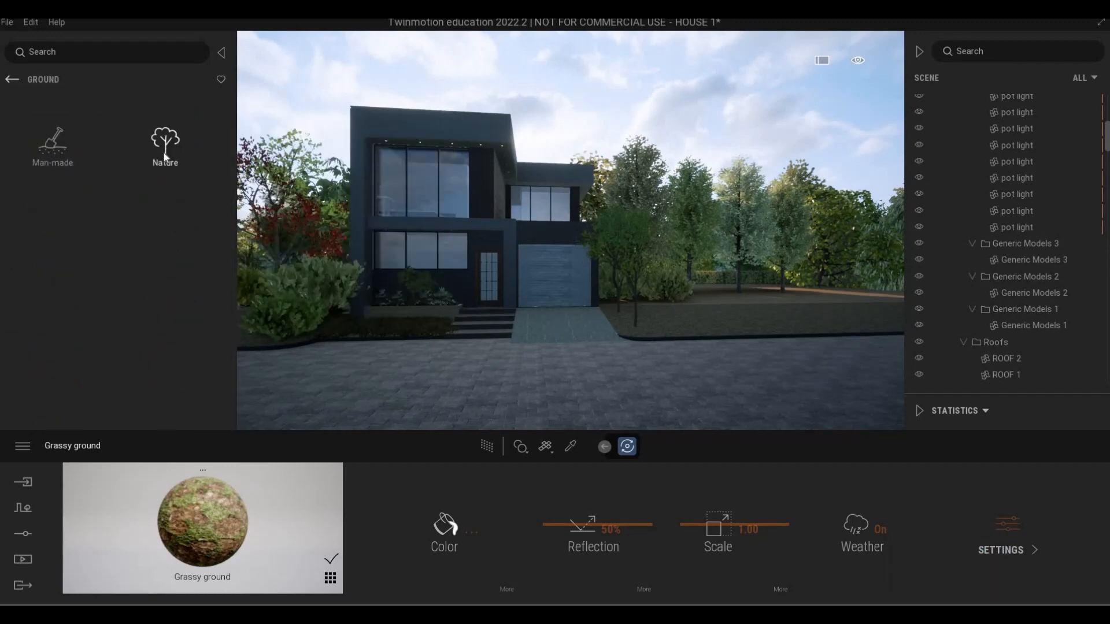
{"action": "left_click", "coordinate": [165, 141]}
{"action": "left_click", "coordinate": [12, 81]}
{"action": "left_click", "coordinate": [12, 80]}
{"action": "scroll", "coordinate": [129, 243], "scroll_direction": "down", "scroll_amount": 3}
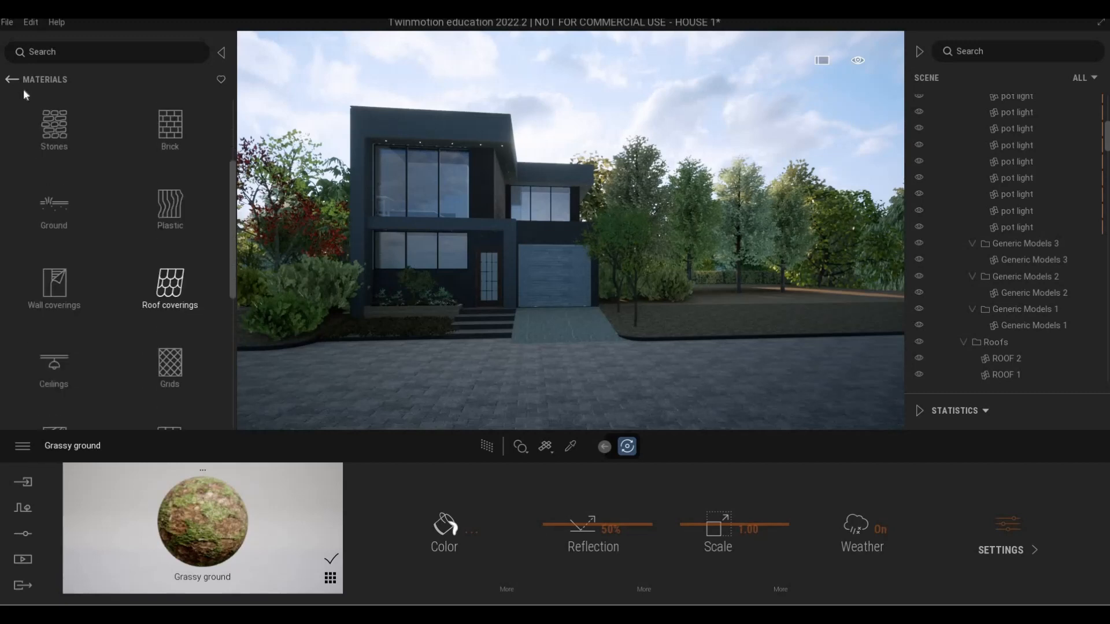
{"action": "left_click", "coordinate": [15, 82]}
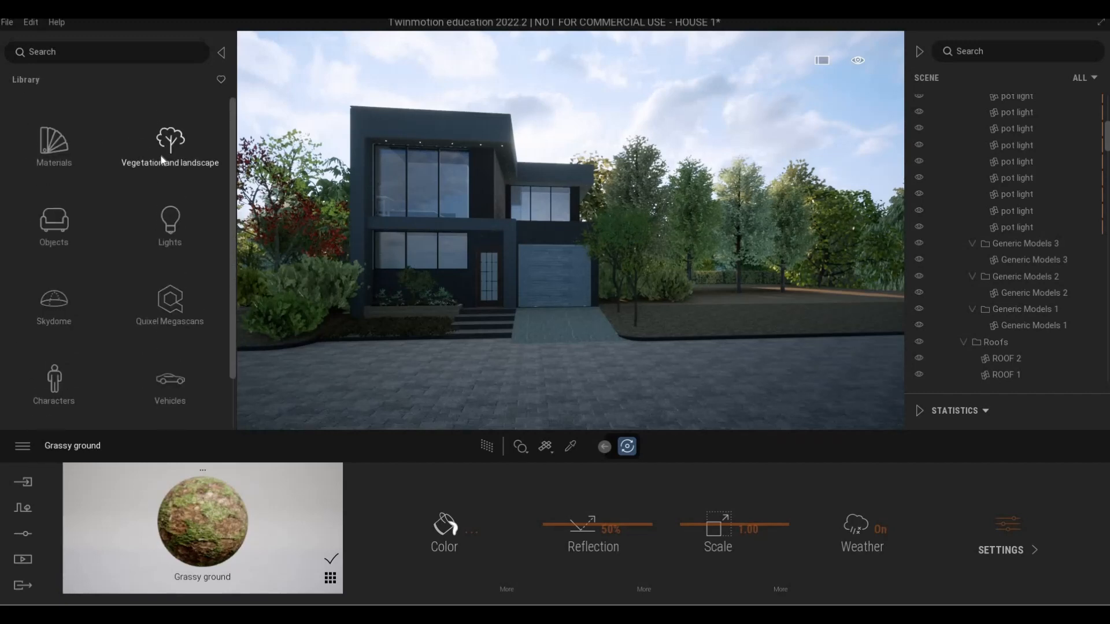
{"action": "left_click", "coordinate": [163, 156]}
{"action": "scroll", "coordinate": [157, 328], "scroll_direction": "down", "scroll_amount": 5}
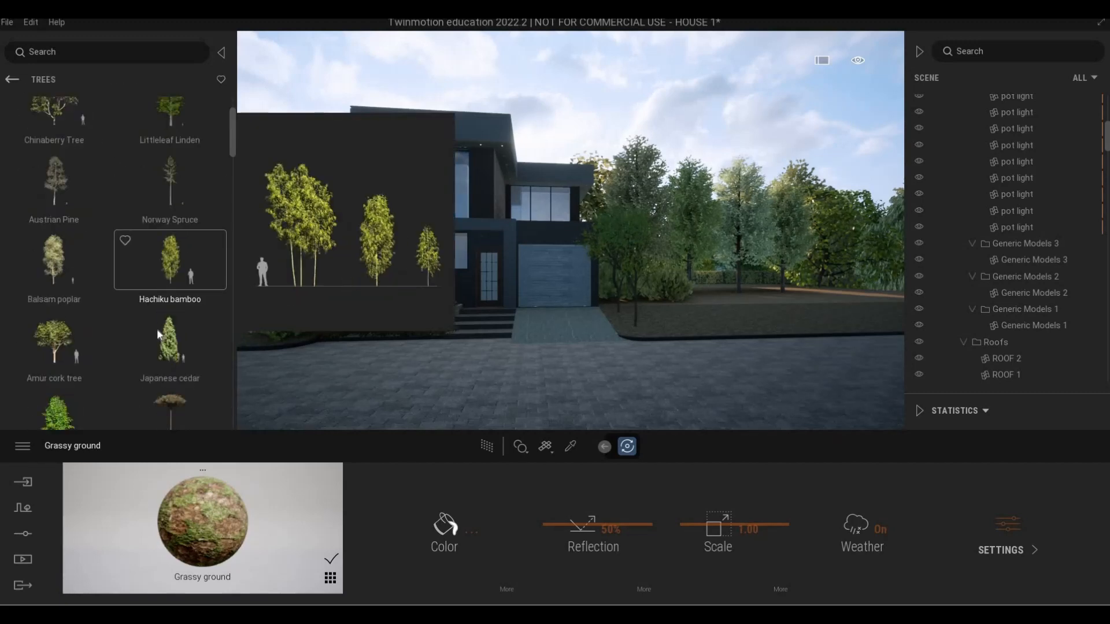
{"action": "scroll", "coordinate": [157, 329], "scroll_direction": "down", "scroll_amount": 8}
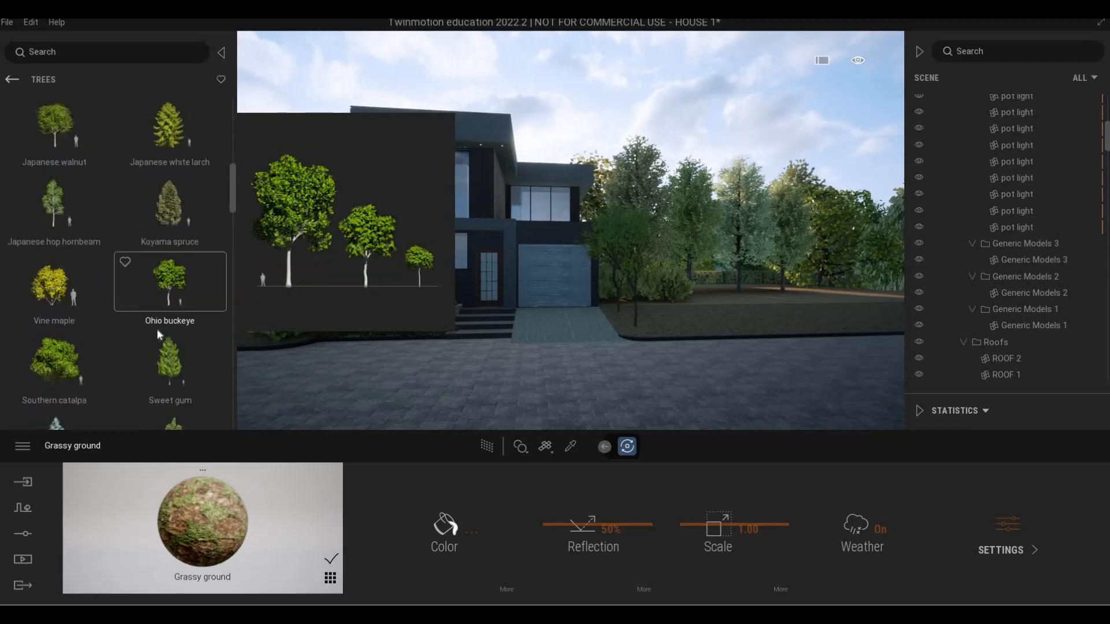
{"action": "scroll", "coordinate": [157, 328], "scroll_direction": "down", "scroll_amount": 8}
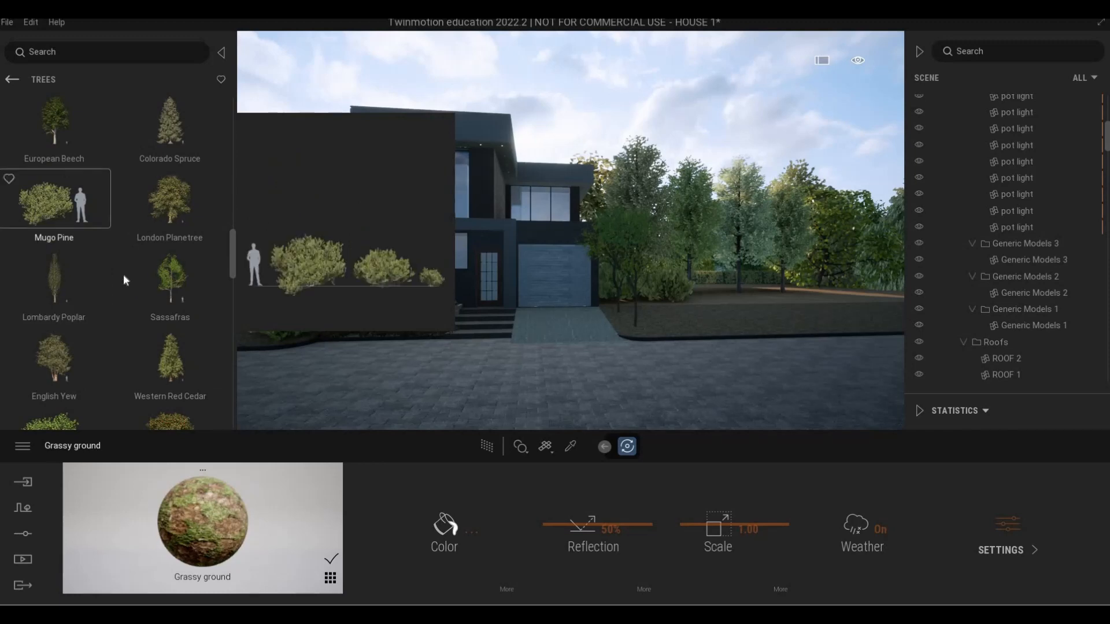
{"action": "scroll", "coordinate": [115, 333], "scroll_direction": "down", "scroll_amount": 4}
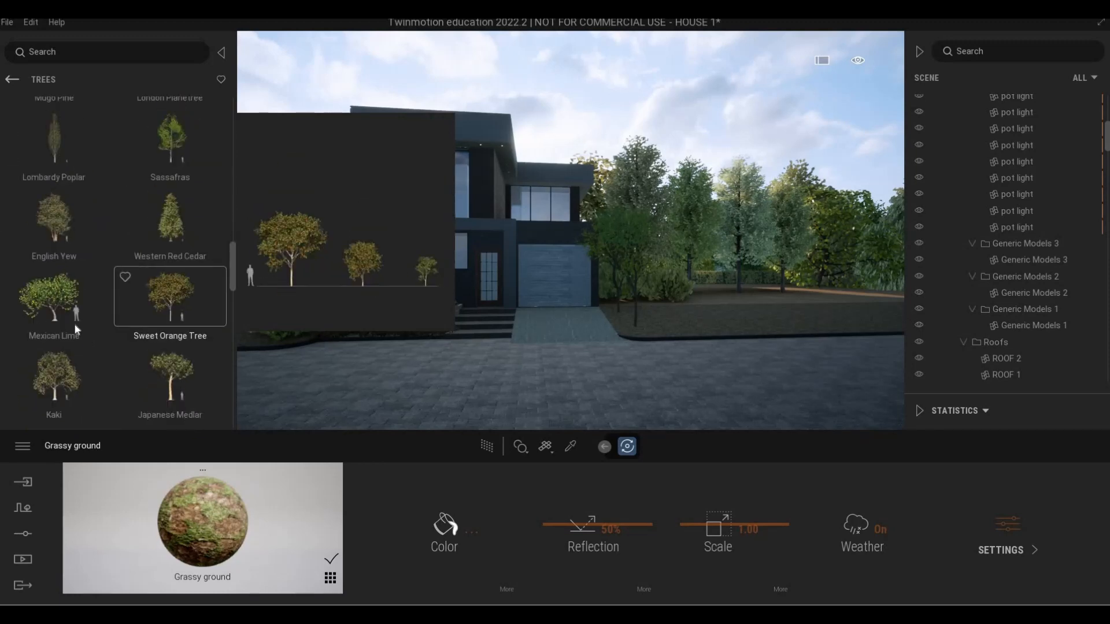
{"action": "left_click", "coordinate": [182, 314], "text": "shift"}
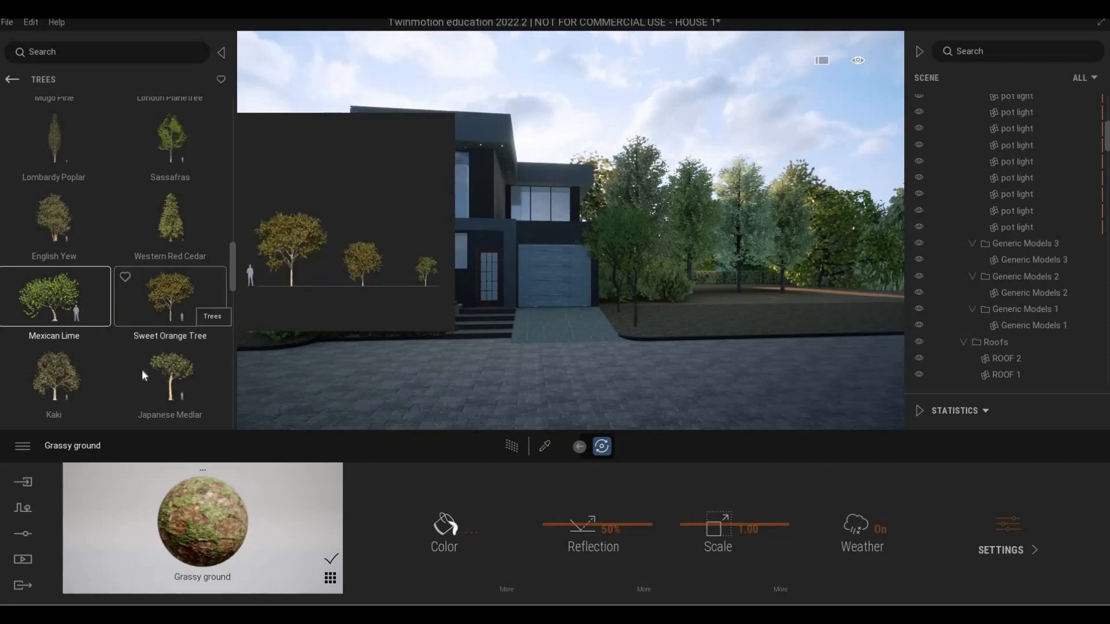
Add Olive, Prickly Juniper, Golden Chain, Curry Leaf Tree, Asiatic Mangrove and Tropical Almond to the tree selection
{"action": "scroll", "coordinate": [149, 379], "scroll_direction": "down", "scroll_amount": 5}
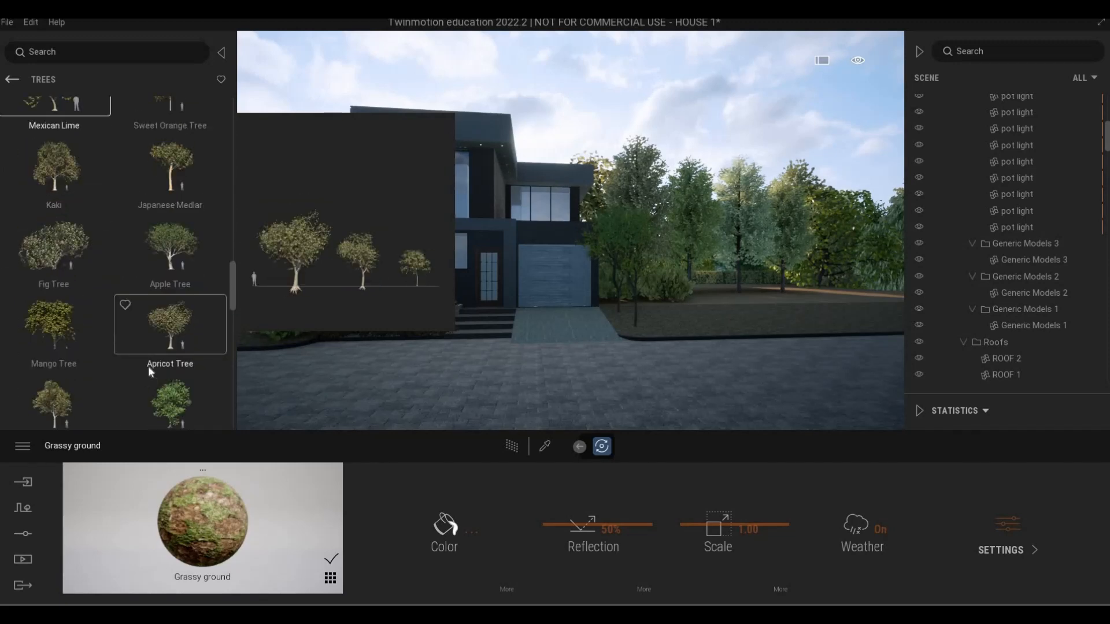
{"action": "scroll", "coordinate": [147, 366], "scroll_direction": "down", "scroll_amount": 2}
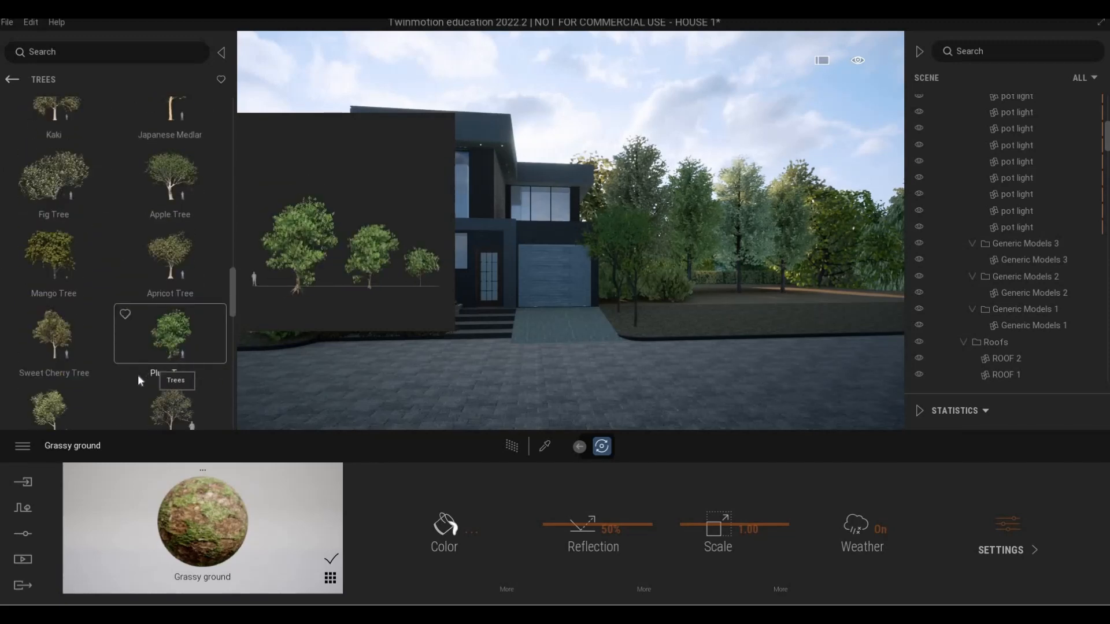
{"action": "scroll", "coordinate": [165, 360], "scroll_direction": "down", "scroll_amount": 3}
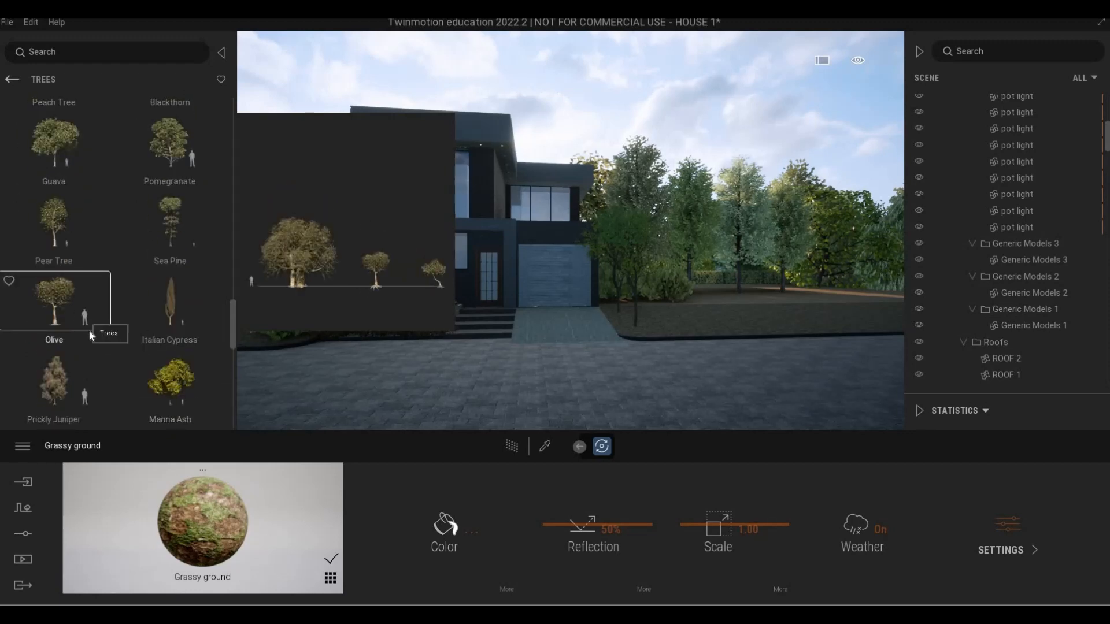
{"action": "scroll", "coordinate": [92, 334], "scroll_direction": "down", "scroll_amount": 1}
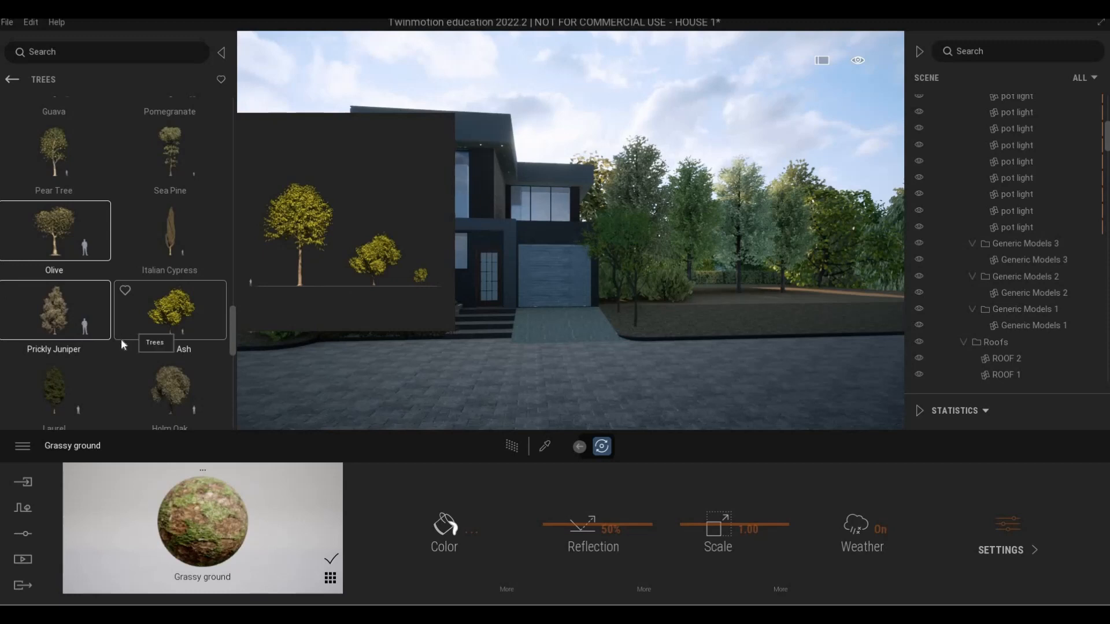
{"action": "scroll", "coordinate": [180, 358], "scroll_direction": "down", "scroll_amount": 1}
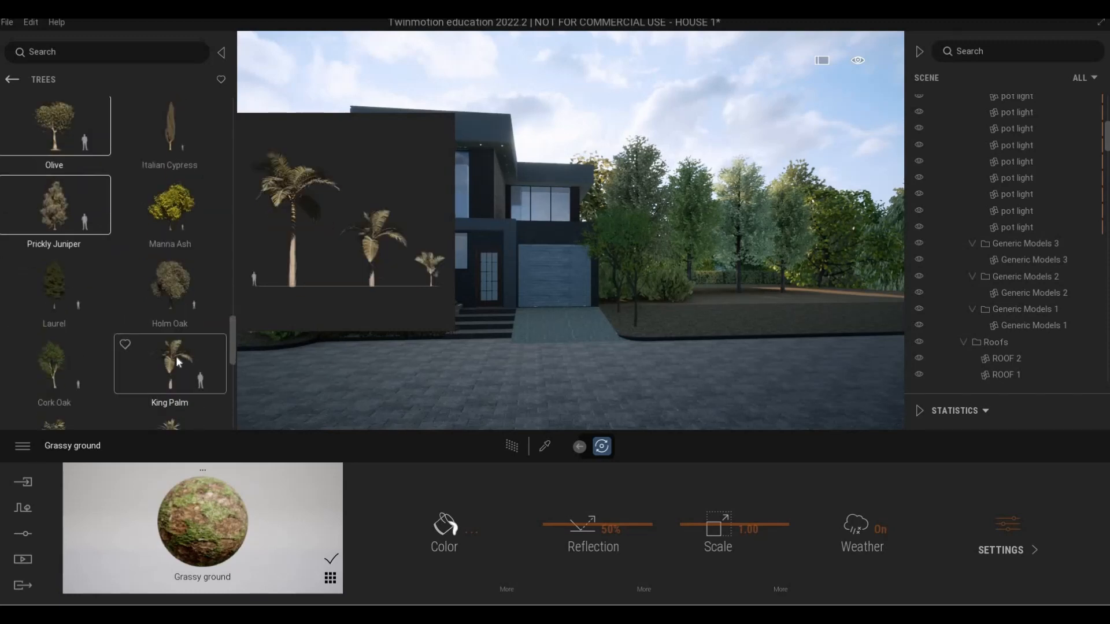
{"action": "scroll", "coordinate": [175, 359], "scroll_direction": "down", "scroll_amount": 2}
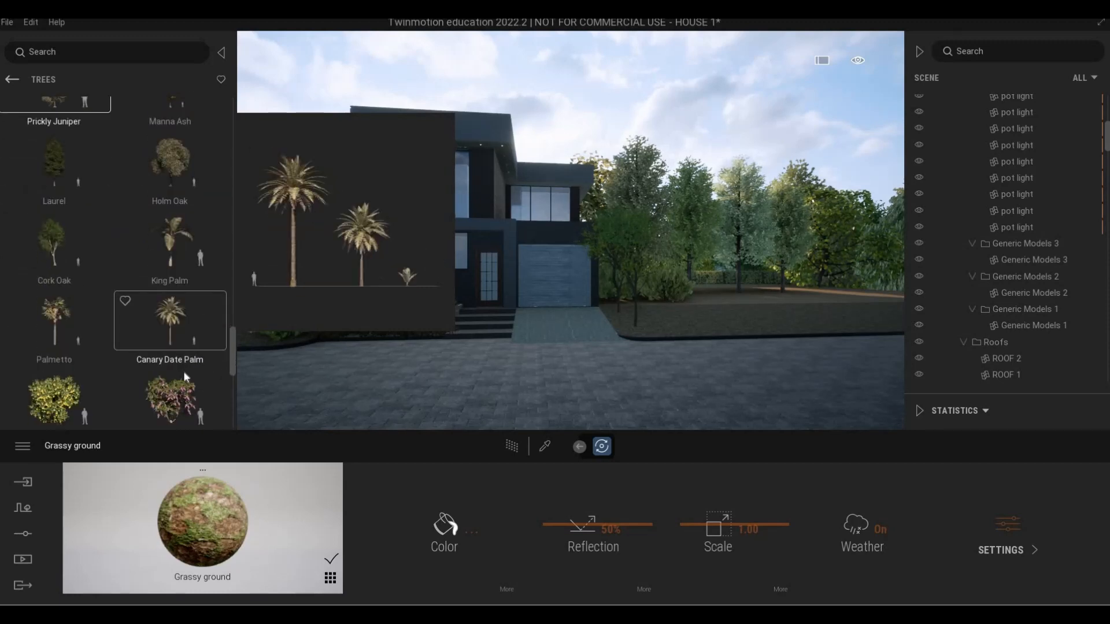
{"action": "scroll", "coordinate": [184, 375], "scroll_direction": "down", "scroll_amount": 2}
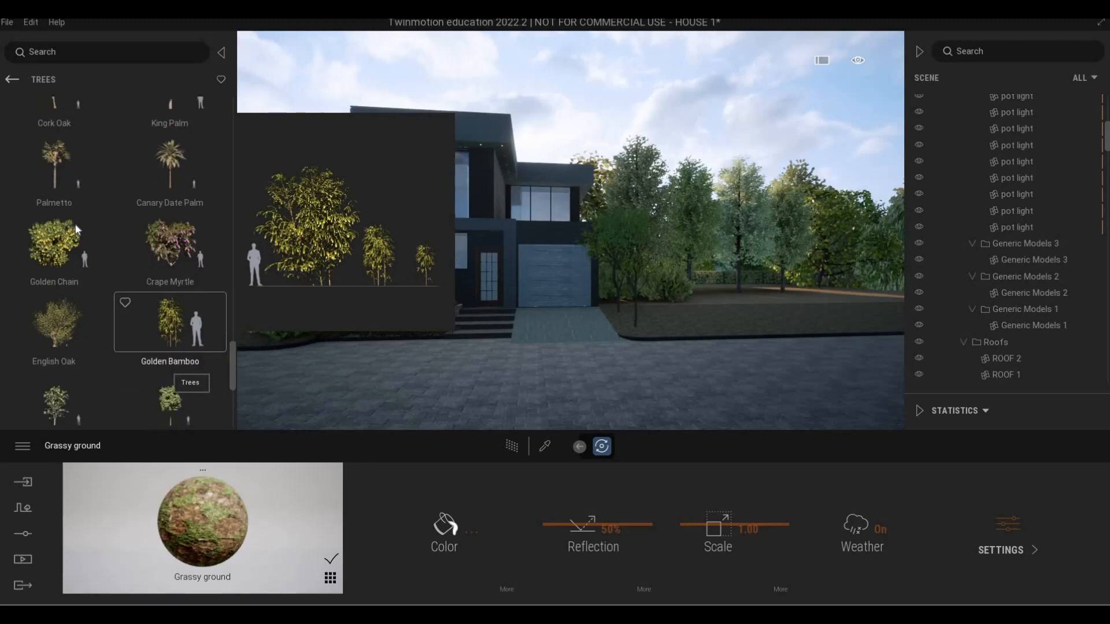
{"action": "scroll", "coordinate": [76, 225], "scroll_direction": "down", "scroll_amount": 1}
{"action": "left_click", "coordinate": [75, 224]}
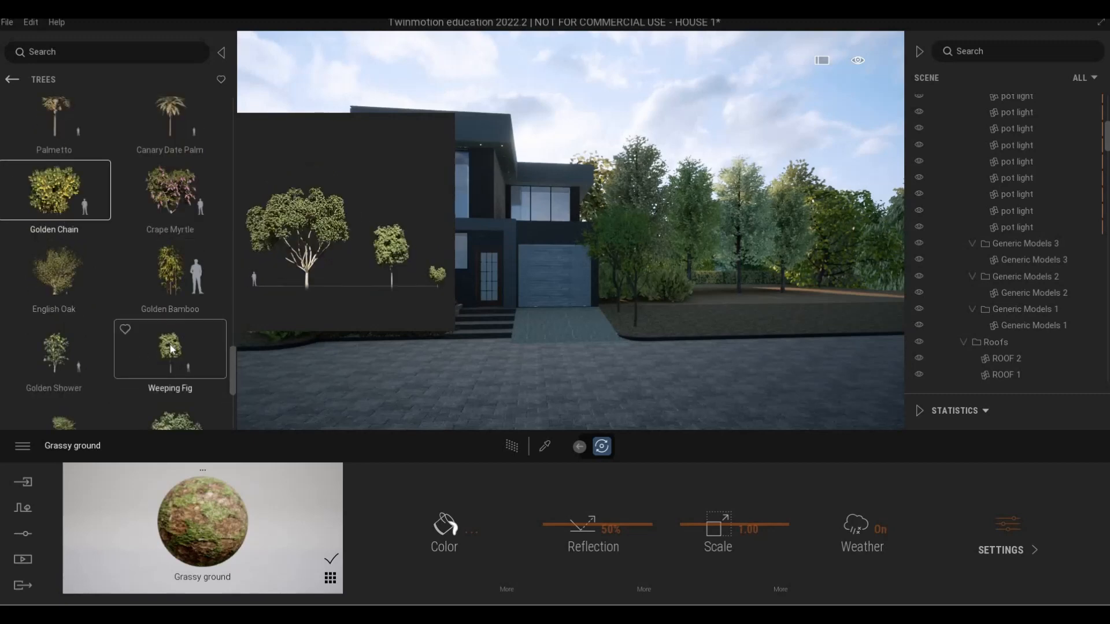
{"action": "scroll", "coordinate": [99, 306], "scroll_direction": "down", "scroll_amount": 3}
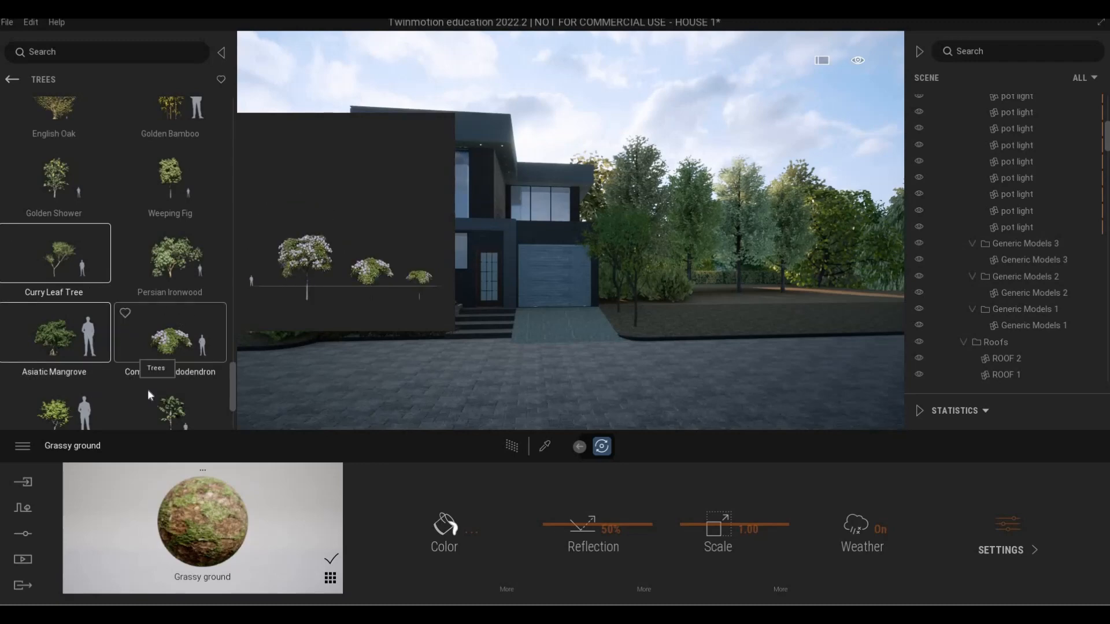
{"action": "left_click", "coordinate": [81, 403], "text": "ctrl"}
Scatter trees from the selected set over the open ground beside the house, on the side opposite the garage
{"action": "key", "text": "a"}
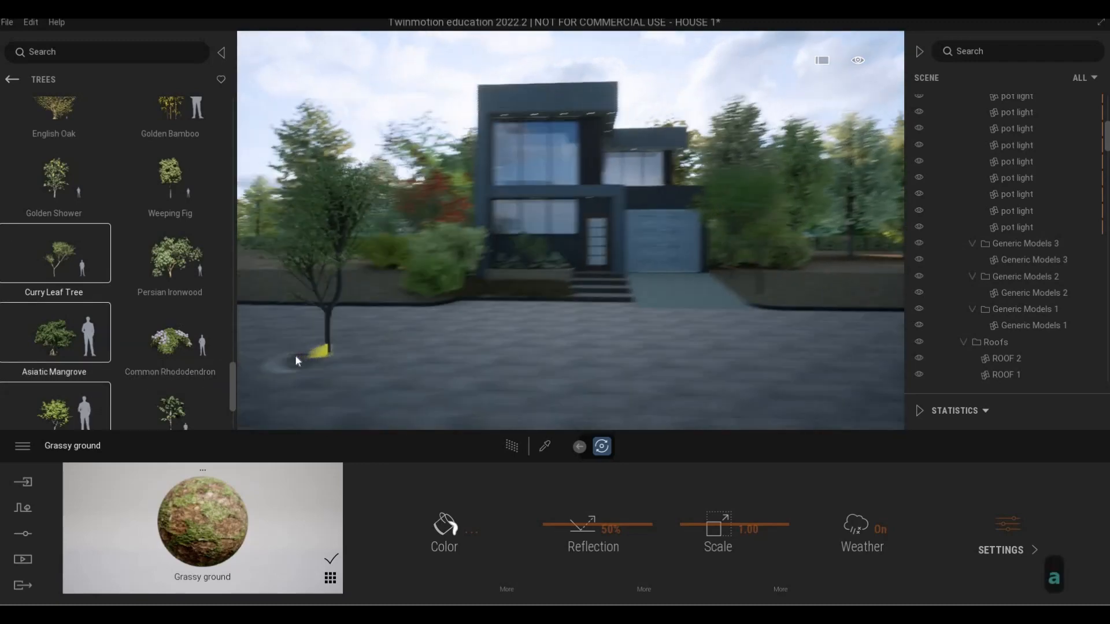
{"action": "key", "text": "x"}
{"action": "key", "text": "9"}
{"action": "key", "text": "w"}
{"action": "key", "text": "q"}
{"action": "key", "text": "s"}
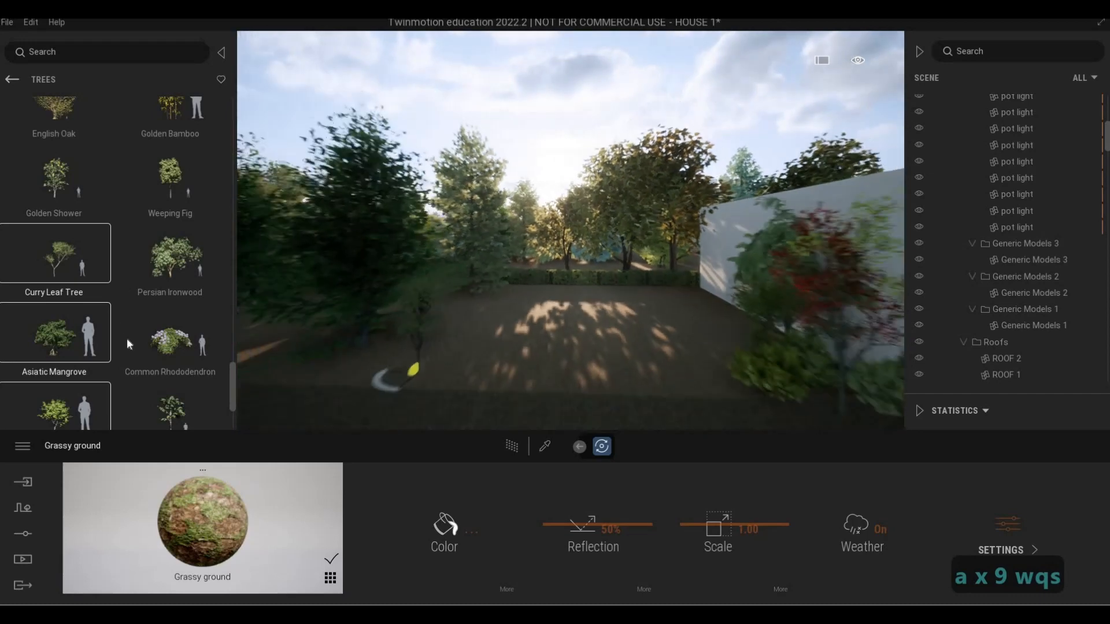
{"action": "key", "text": "s"}
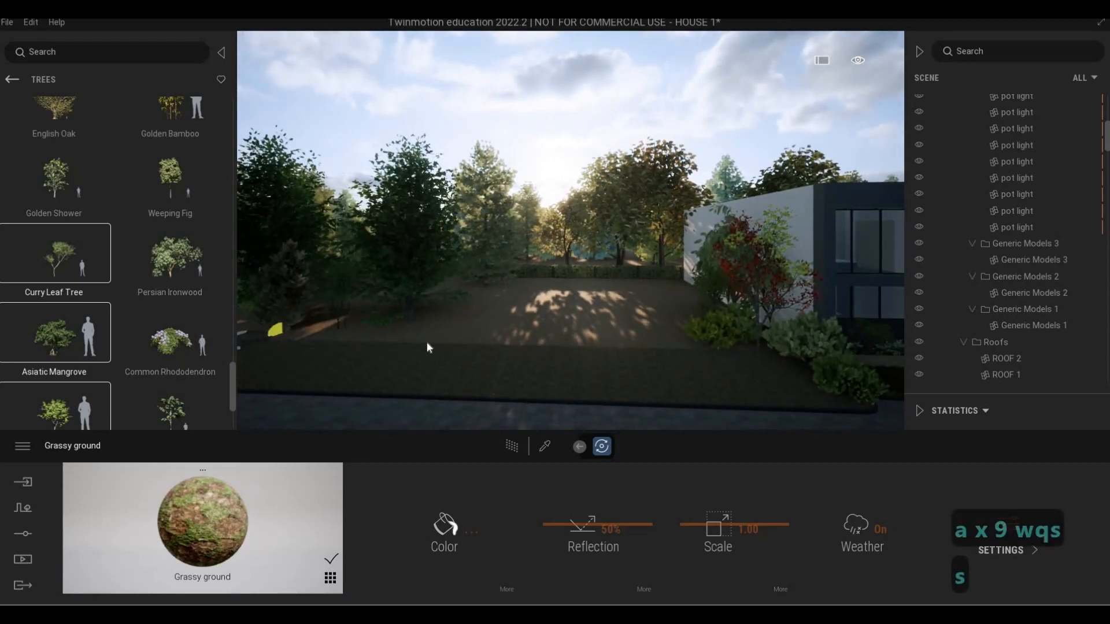
{"action": "left_click", "coordinate": [385, 339]}
{"action": "left_click", "coordinate": [486, 338]}
{"action": "left_click", "coordinate": [523, 317]}
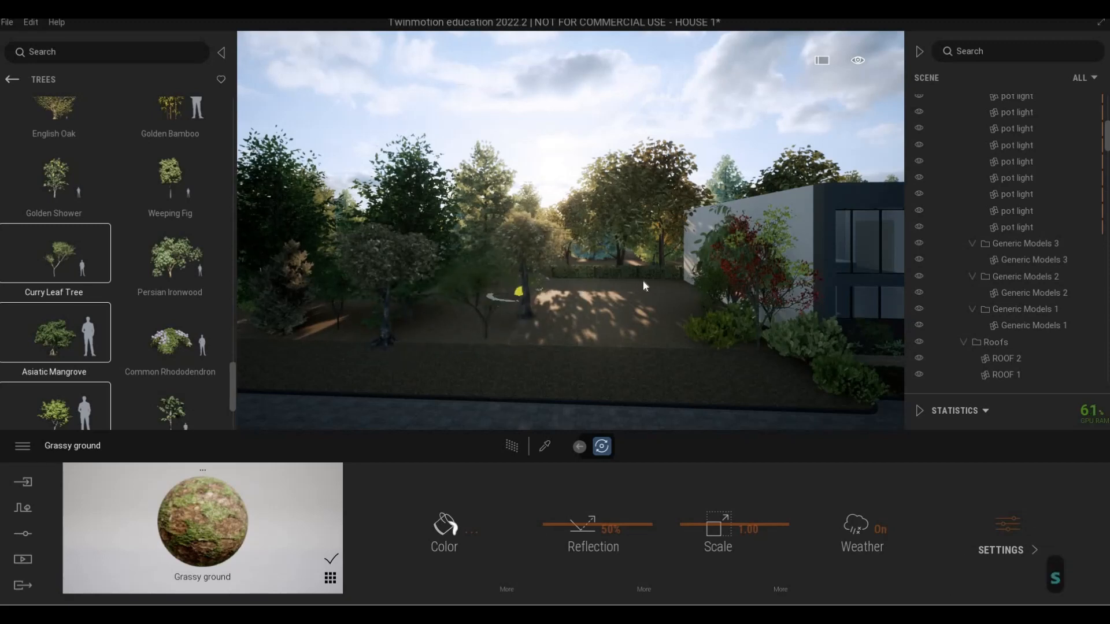
{"action": "left_click", "coordinate": [585, 296]}
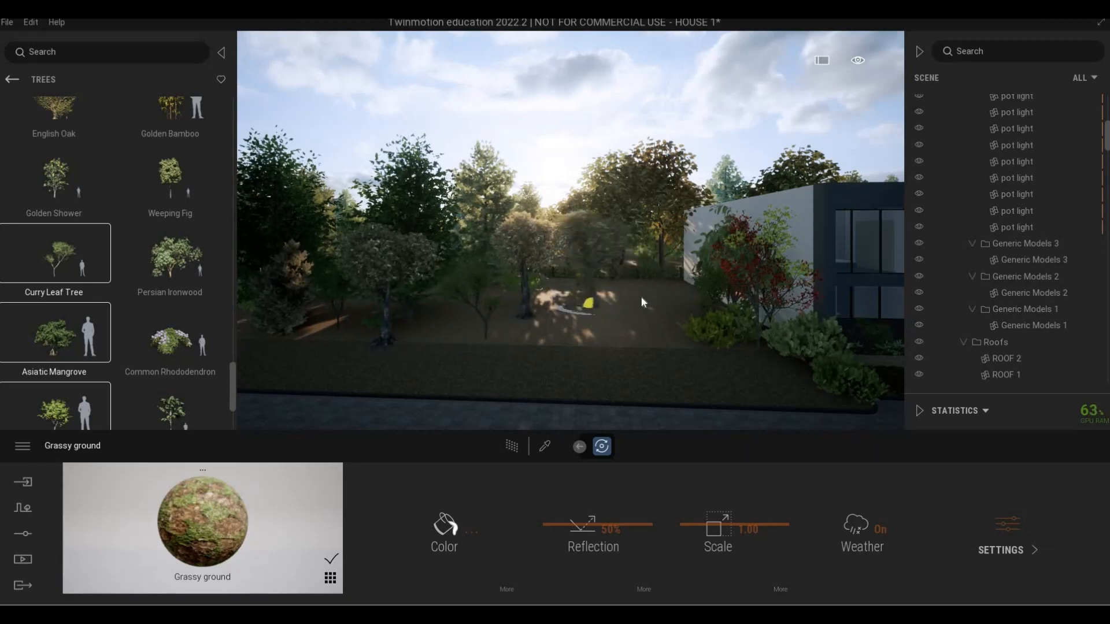
{"action": "left_click", "coordinate": [659, 344]}
{"action": "left_click", "coordinate": [477, 350]}
{"action": "left_click", "coordinate": [312, 348]}
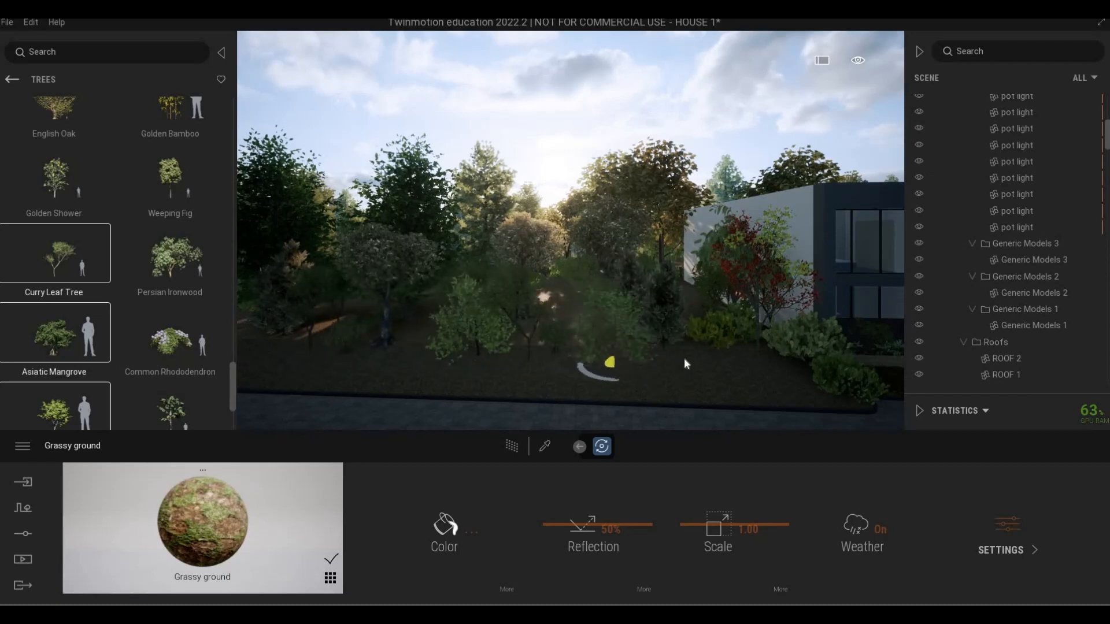
Scatter more trees from the selected set over the ground beside the garage and driveway, and end the placement
{"action": "key", "text": "d"}
{"action": "key", "text": "d"}
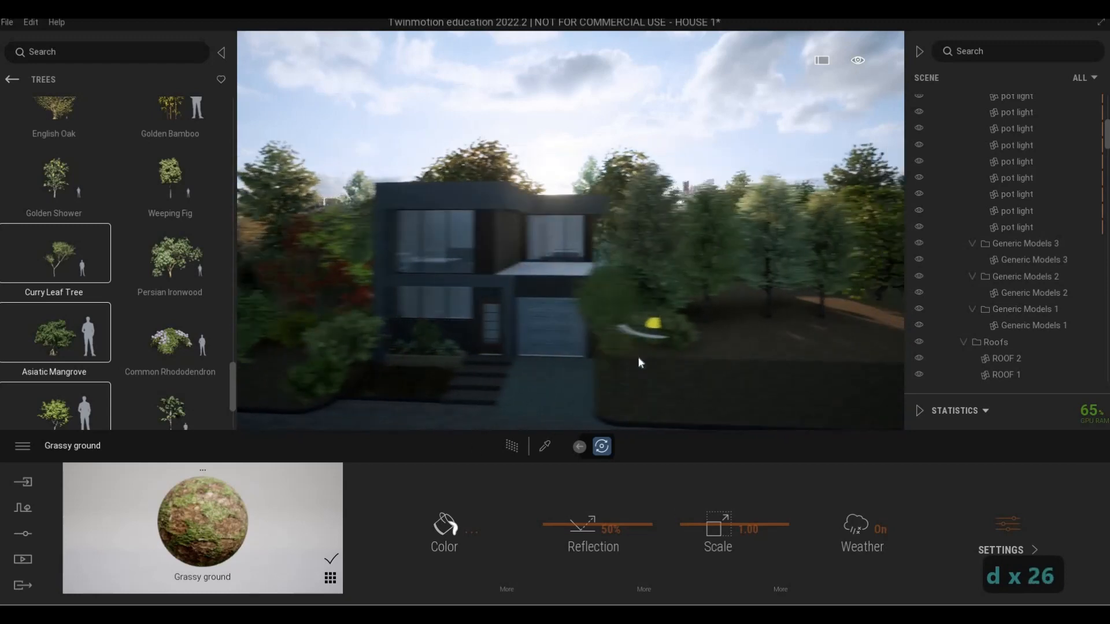
{"action": "left_click", "coordinate": [621, 397]}
{"action": "left_click", "coordinate": [675, 397]}
{"action": "left_click", "coordinate": [788, 370]}
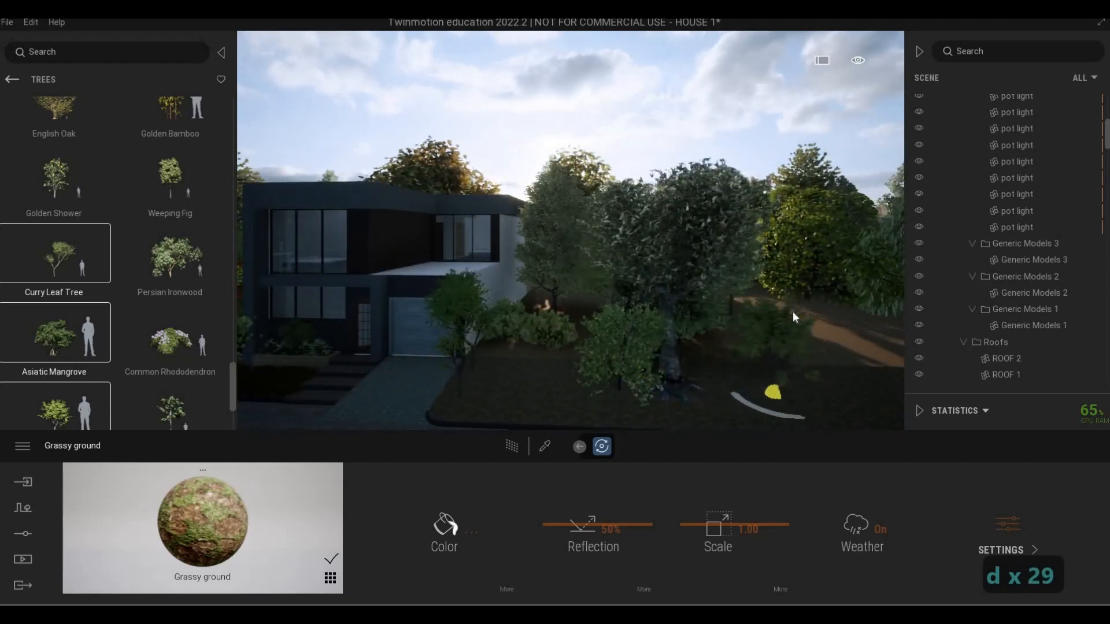
{"action": "left_click", "coordinate": [793, 311]}
{"action": "key", "text": "d"}
{"action": "left_click", "coordinate": [788, 373]}
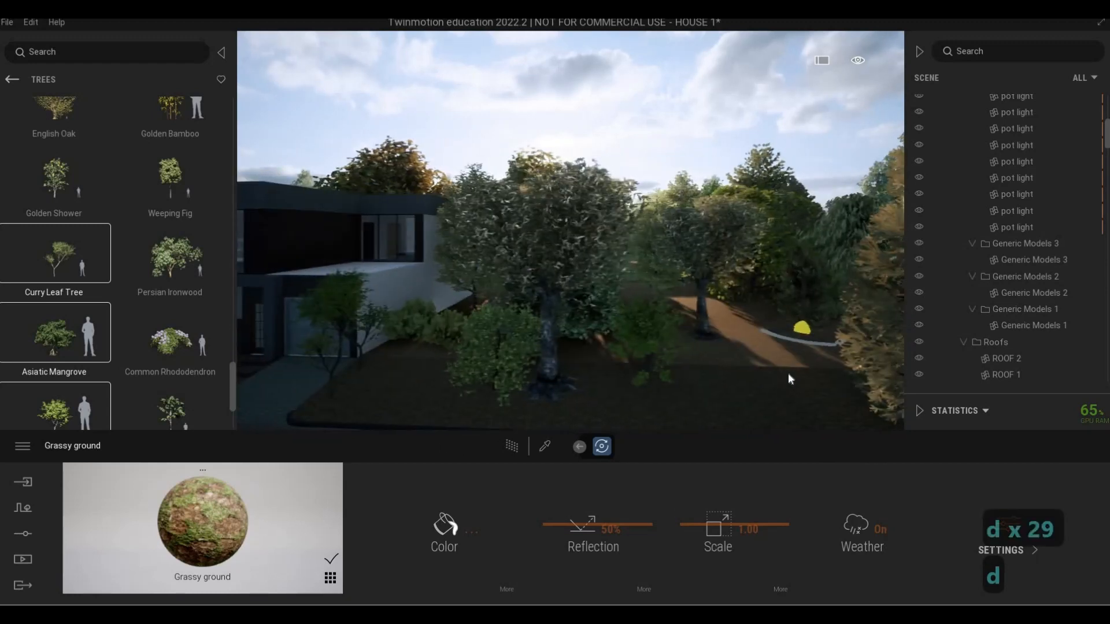
{"action": "key", "text": "Escape"}
{"action": "key", "text": "Escape"}
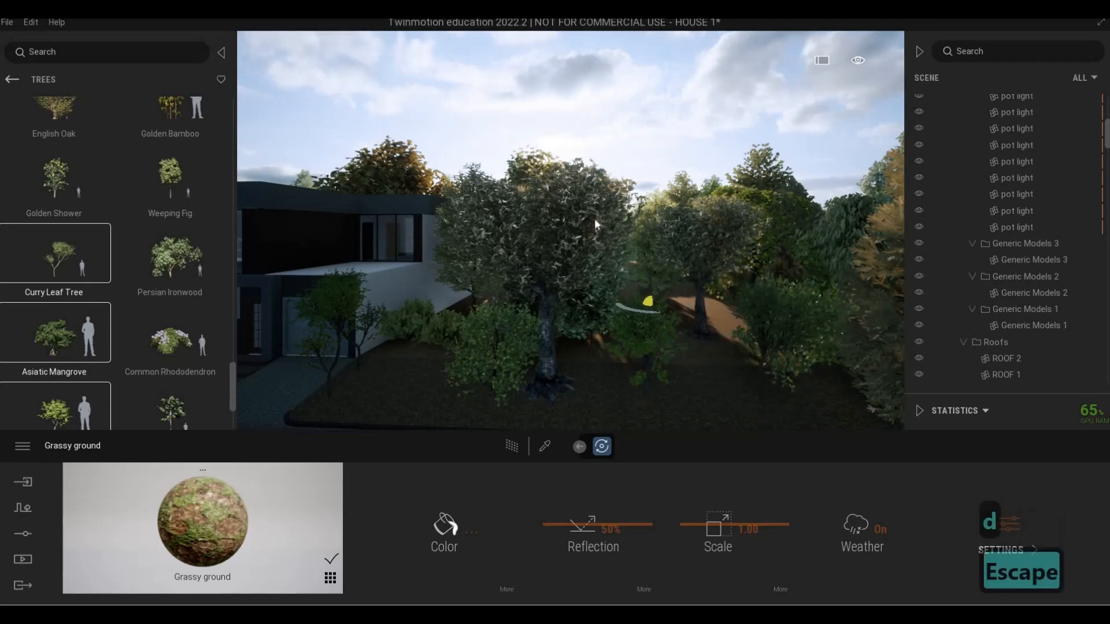
Set the age of the large Olive near the garage to 0% and move the tree farther from the house, toward the other Olive
{"action": "left_click", "coordinate": [588, 311]}
{"action": "left_click_drag", "start_coordinate": [187, 523], "coordinate": [119, 523]}
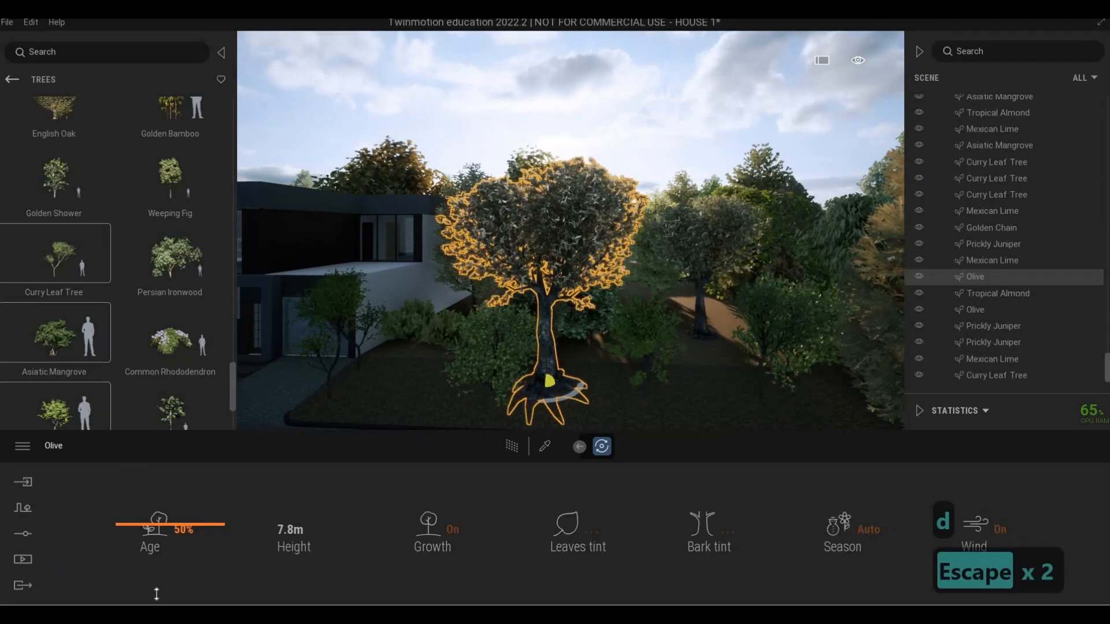
{"action": "key", "text": "Escape"}
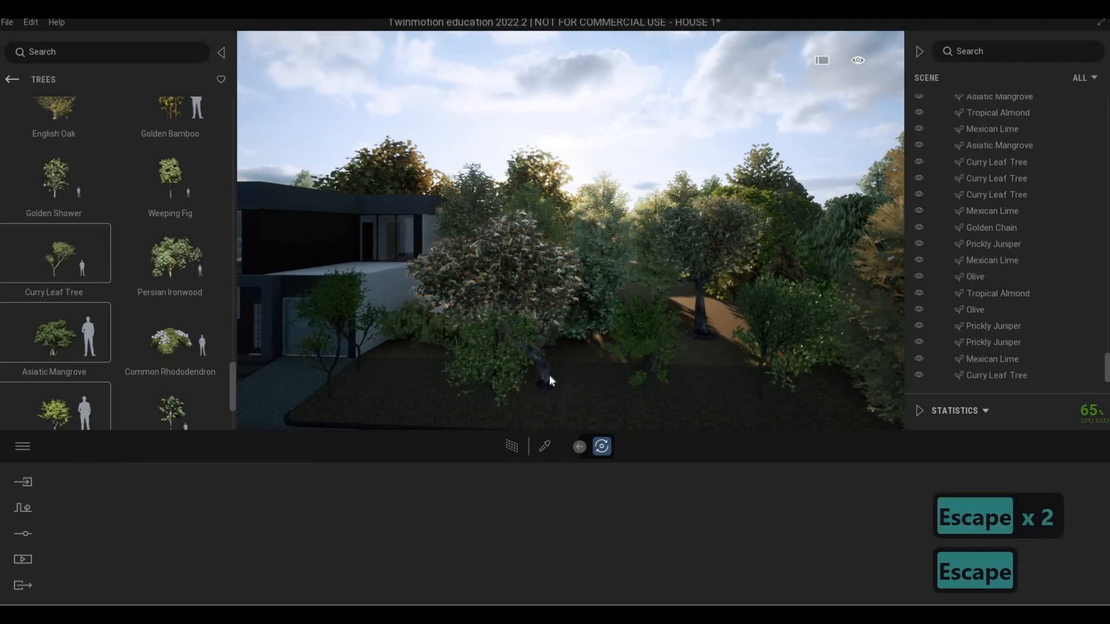
{"action": "left_click", "coordinate": [547, 386]}
{"action": "left_click_drag", "start_coordinate": [775, 381], "coordinate": [795, 335]}
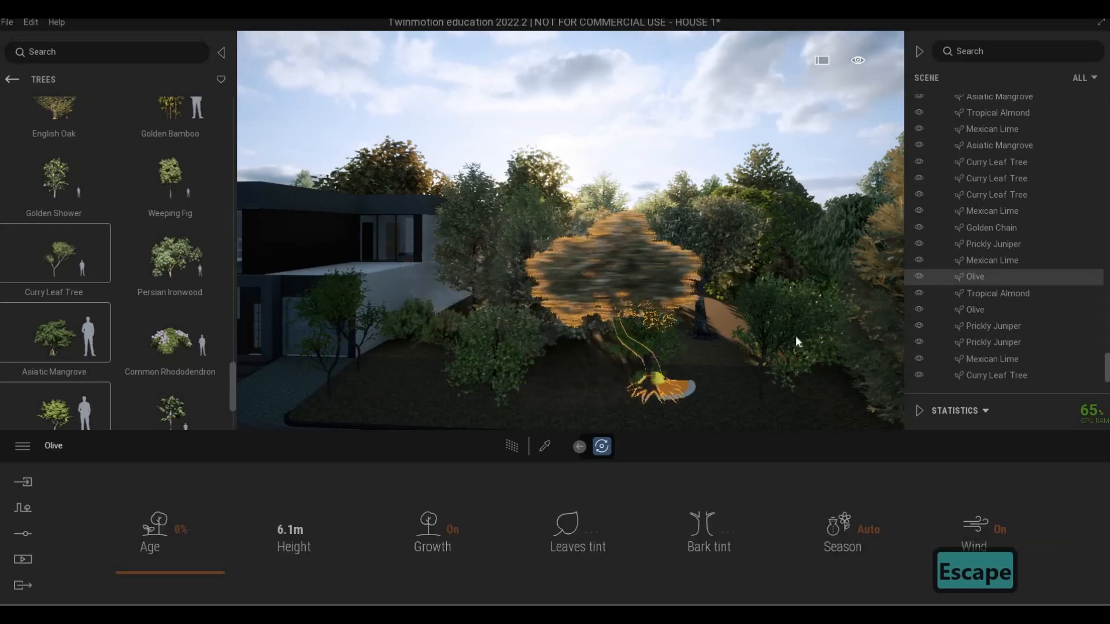
{"action": "key", "text": "Escape"}
{"action": "key", "text": "Escape"}
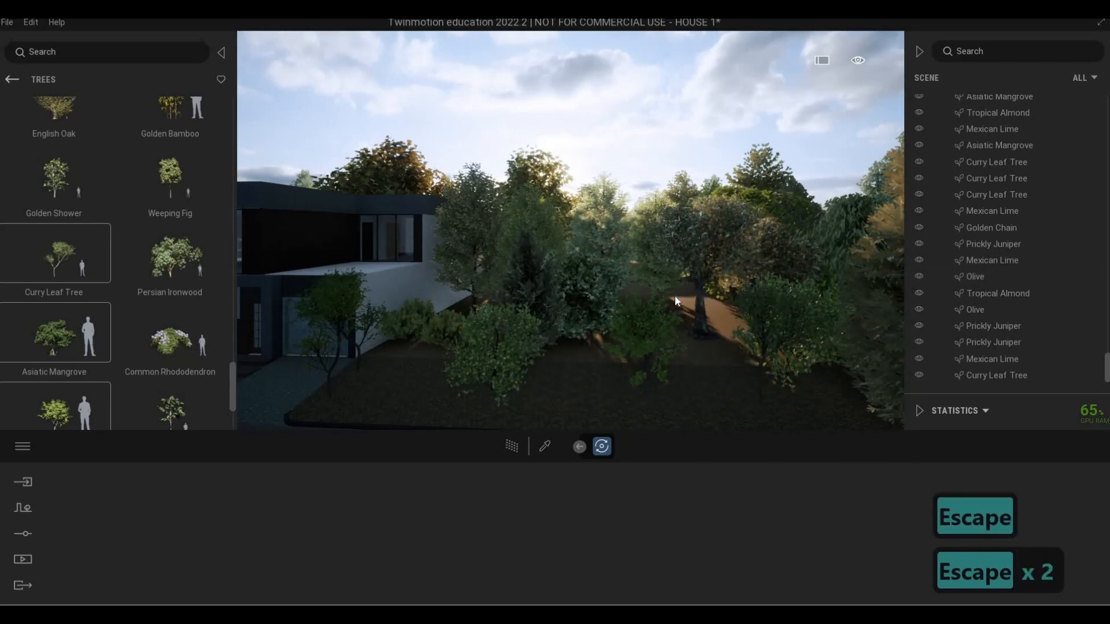
Move around the front of the house to examine the new trees on both sides from the road
{"action": "key", "text": "a"}
{"action": "key", "text": "e"}
{"action": "key", "text": "w"}
{"action": "key", "text": "q"}
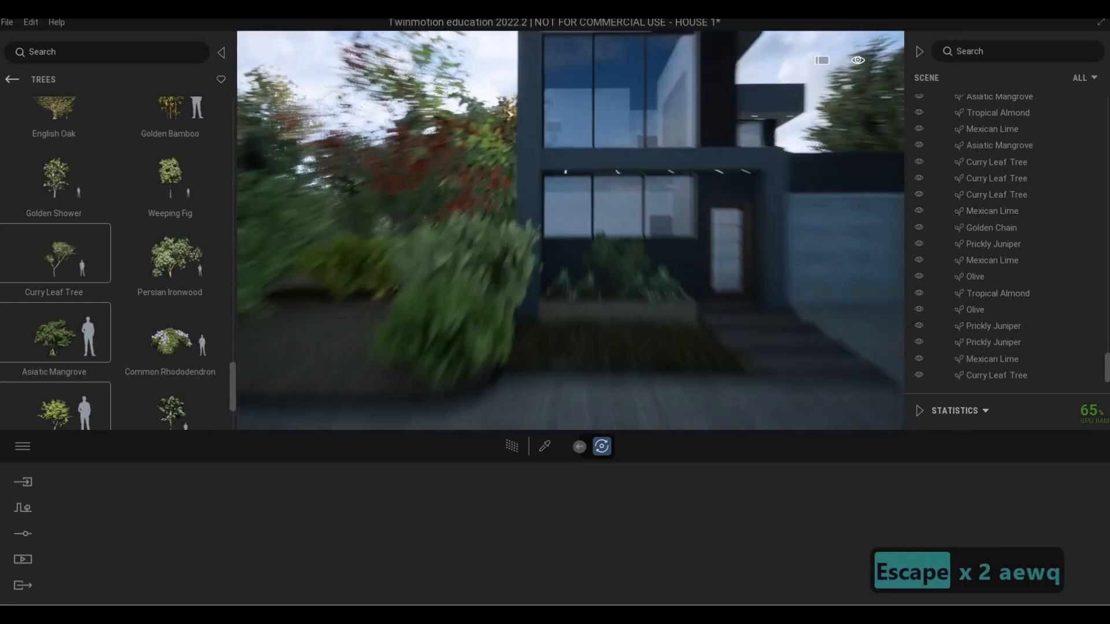
{"action": "key", "text": "d"}
{"action": "key", "text": "s"}
{"action": "key", "text": "s"}
{"action": "key", "text": "a"}
{"action": "key", "text": "d"}
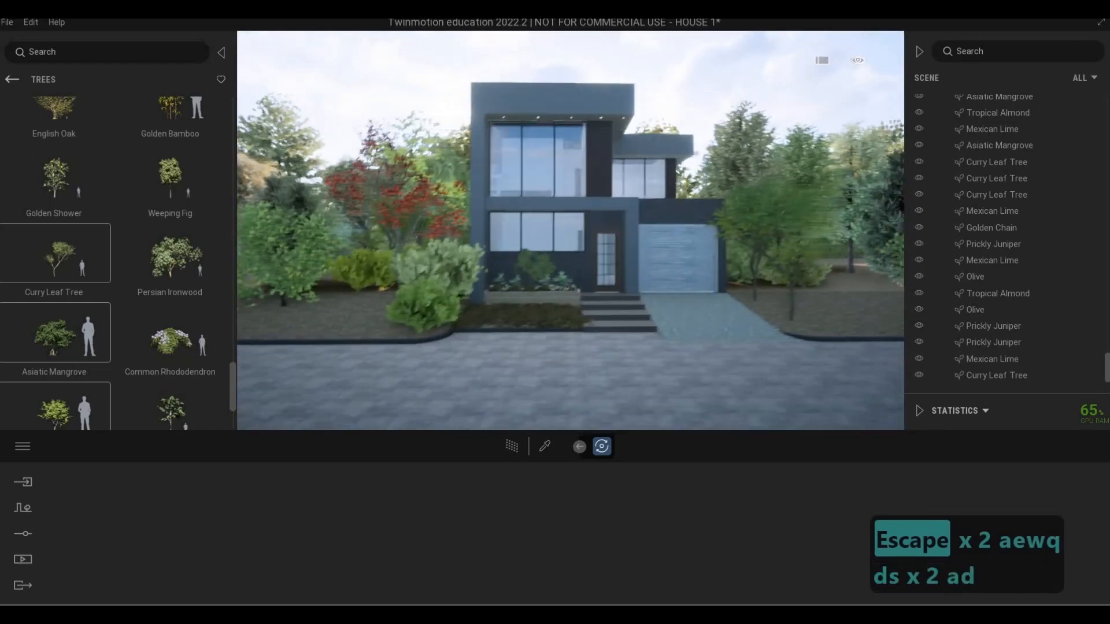
{"action": "key", "text": "w"}
{"action": "key", "text": "d"}
{"action": "key", "text": "s"}
{"action": "key", "text": "a"}
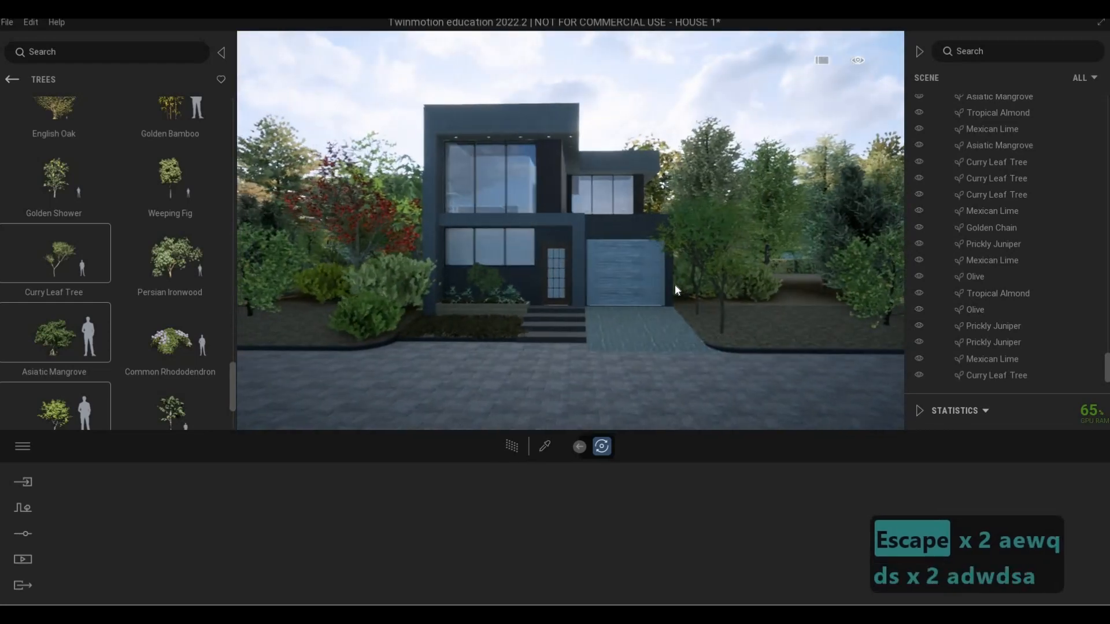
{"action": "key", "text": "s"}
{"action": "key", "text": "q"}
{"action": "key", "text": "e"}
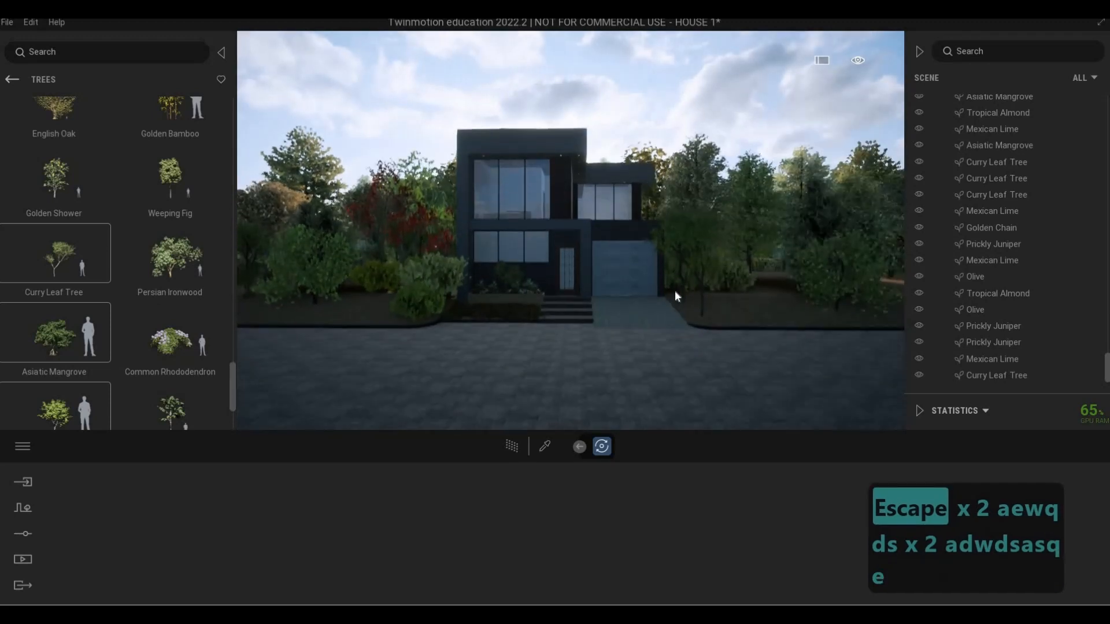
In the scene's lighting settings, set the exposure to 1.73, the sun intensity to 25 and the white balance to 5570K
{"action": "key", "text": "w"}
{"action": "key", "text": "a"}
{"action": "key", "text": "e"}
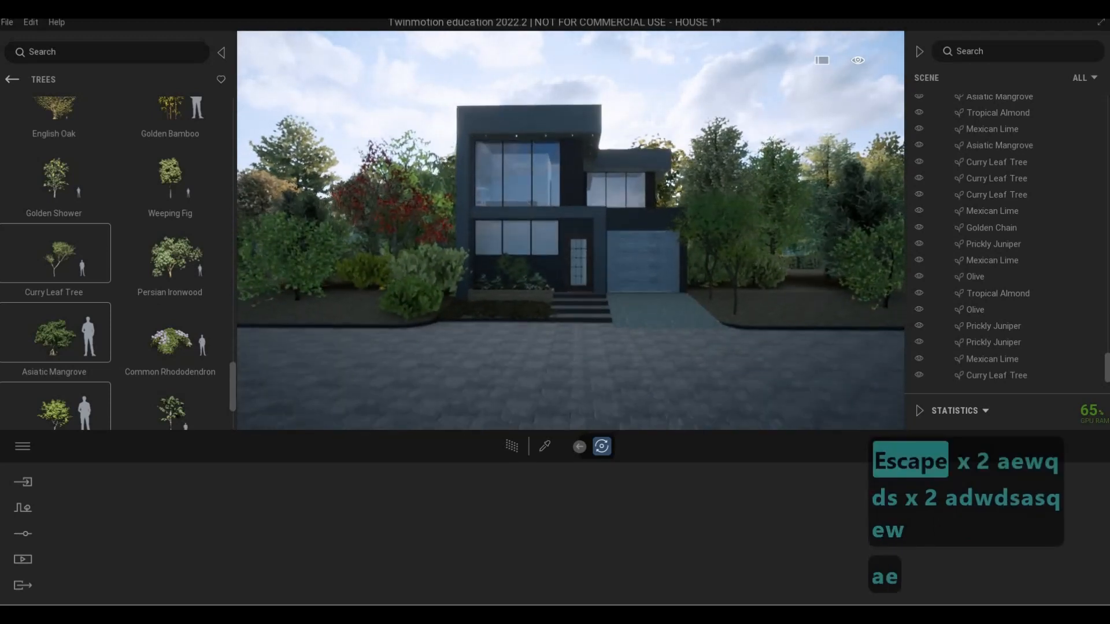
{"action": "left_click", "coordinate": [26, 535]}
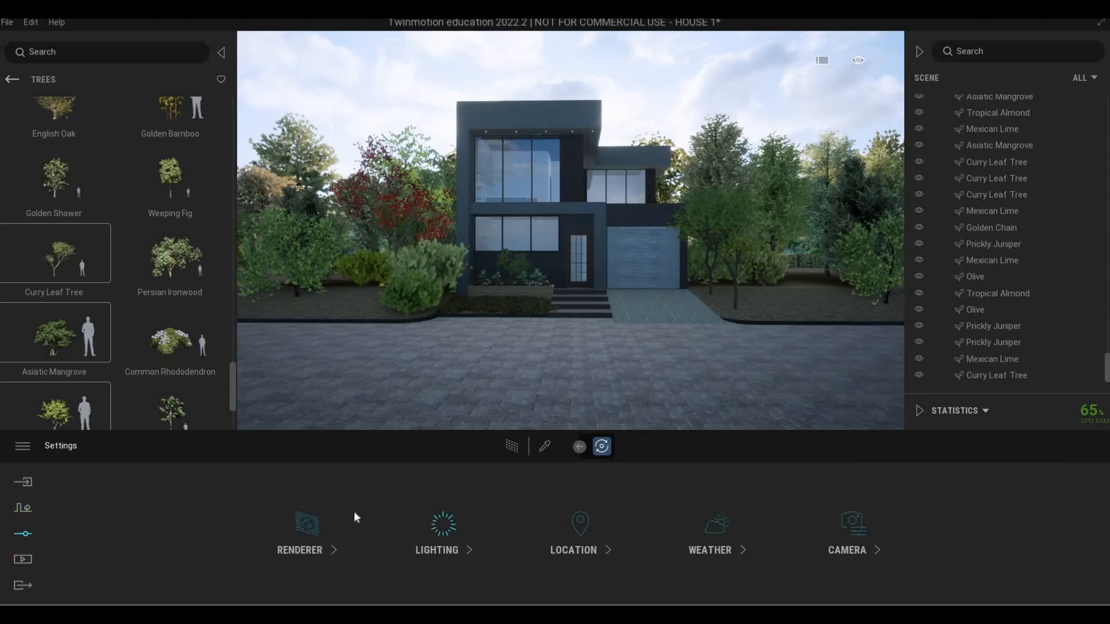
{"action": "left_click", "coordinate": [353, 514]}
{"action": "left_click_drag", "start_coordinate": [349, 523], "coordinate": [417, 408]}
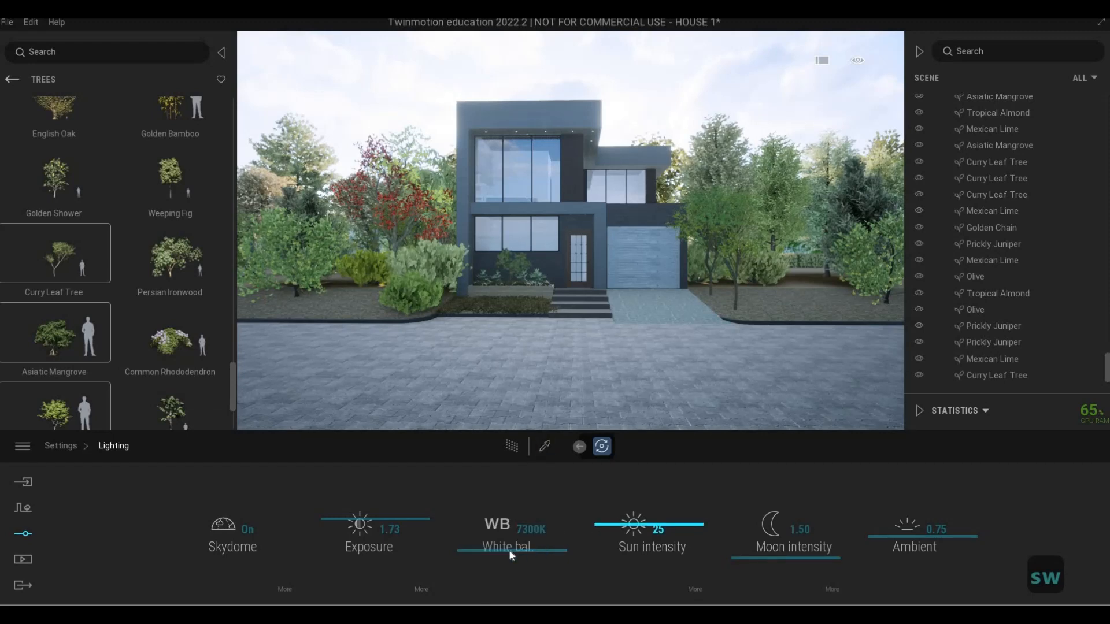
{"action": "left_click_drag", "start_coordinate": [508, 559], "coordinate": [507, 570]}
Frame the house's front facade and driveway from the road to examine them under the adjusted lighting
{"action": "right_click_drag", "start_coordinate": [555, 324], "coordinate": [561, 297]}
{"action": "key", "text": "s"}
{"action": "key", "text": "a"}
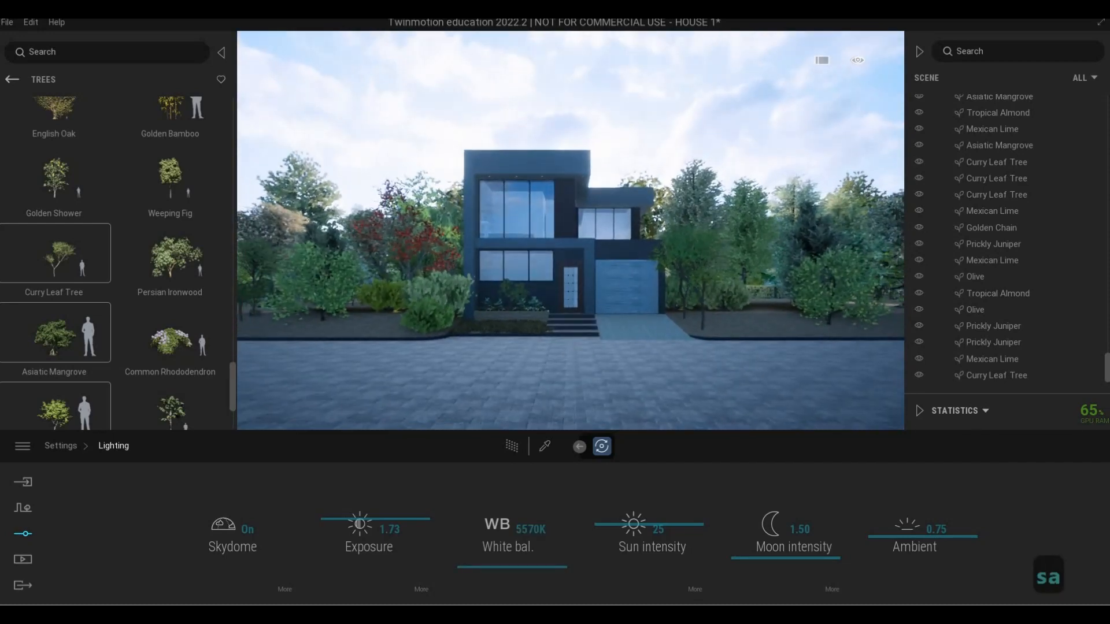
{"action": "key", "text": "w"}
{"action": "key", "text": "w"}
{"action": "key", "text": "q"}
{"action": "key", "text": "e"}
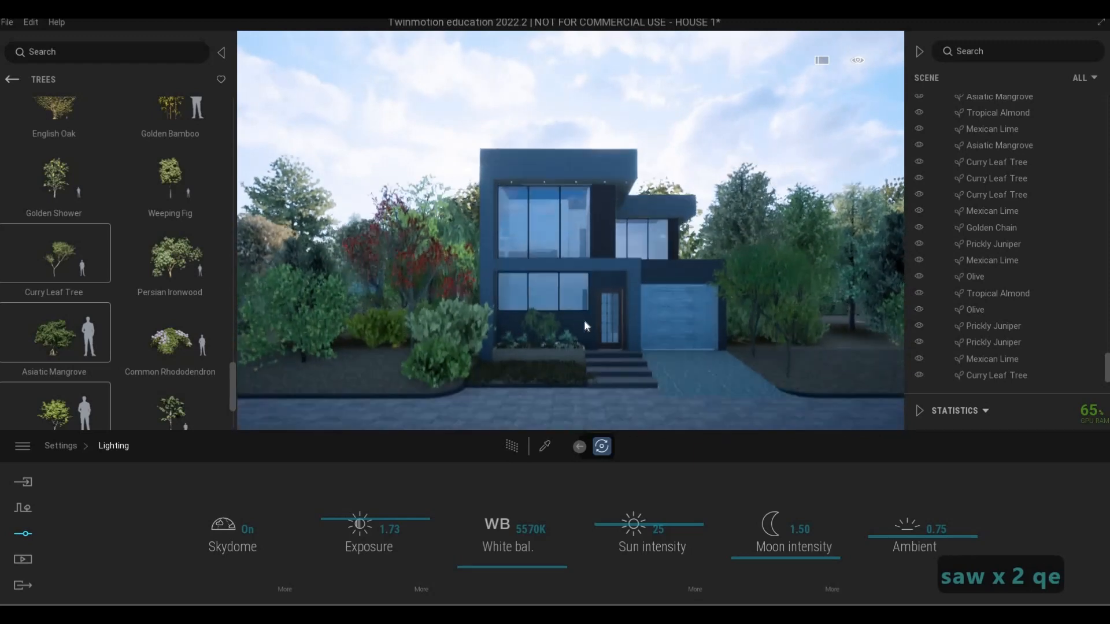
{"action": "key", "text": "d"}
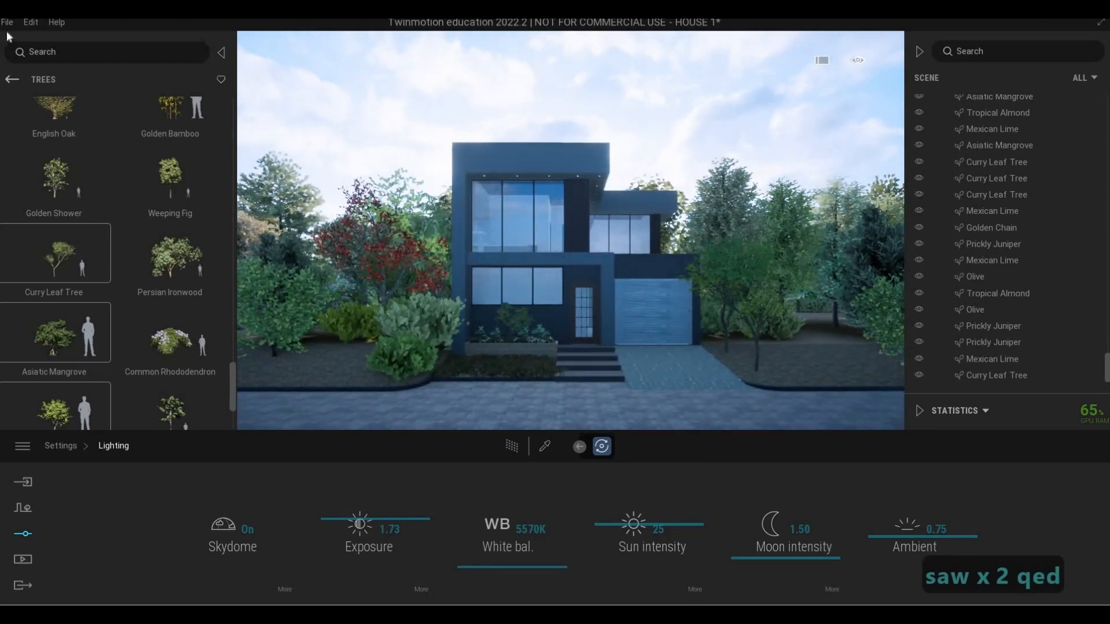
{"action": "key", "text": "F1"}
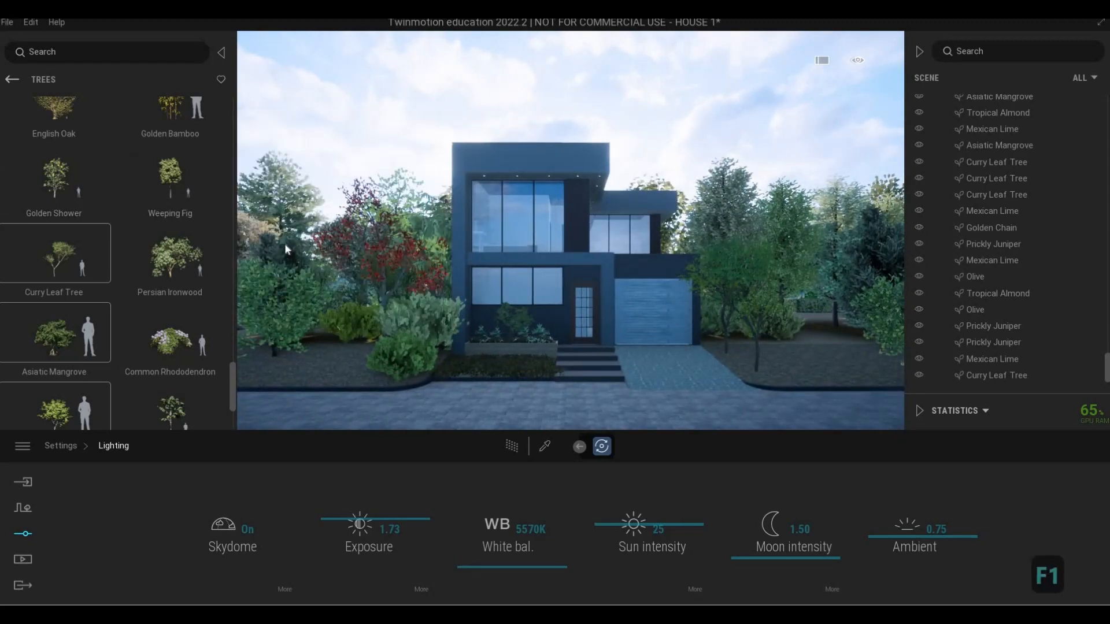